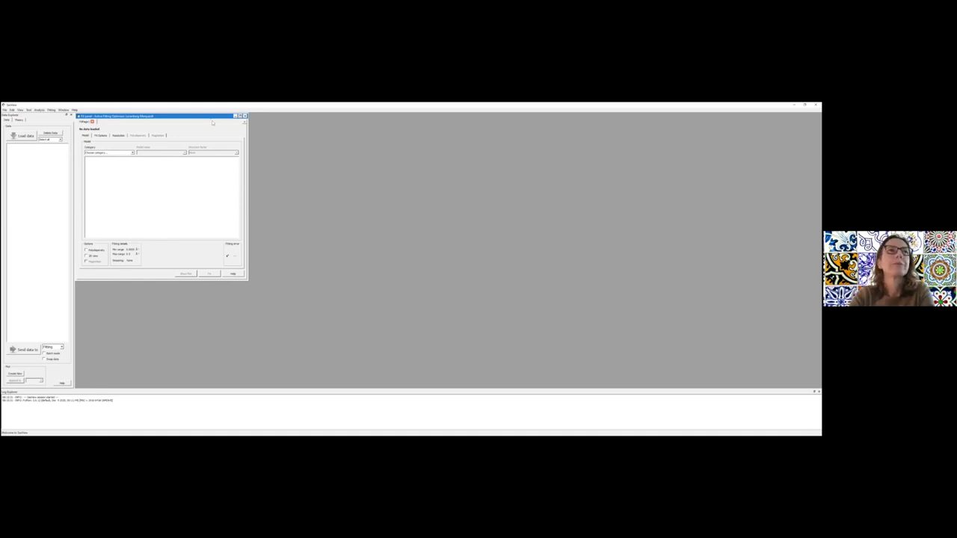
left_click_drag(213, 118, 212, 119)
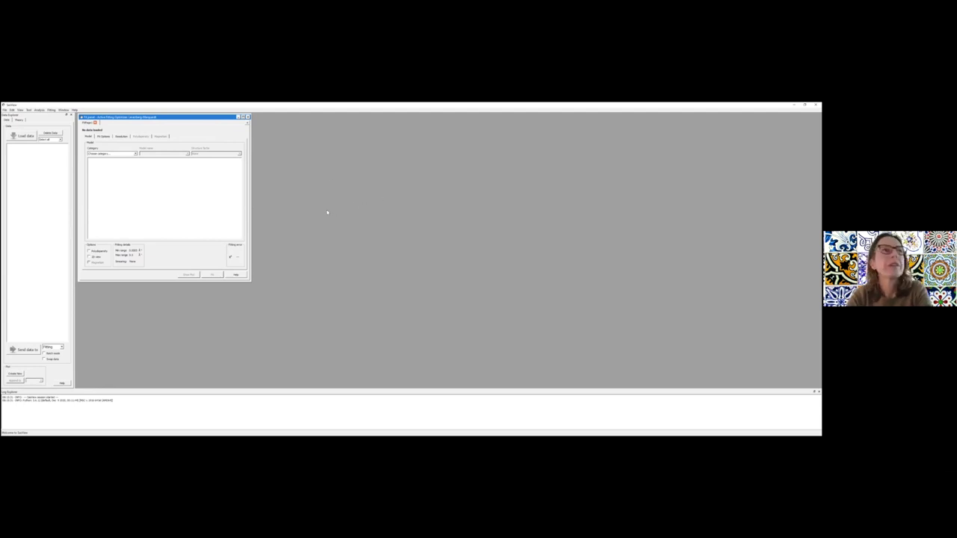
left_click_drag(195, 119, 193, 118)
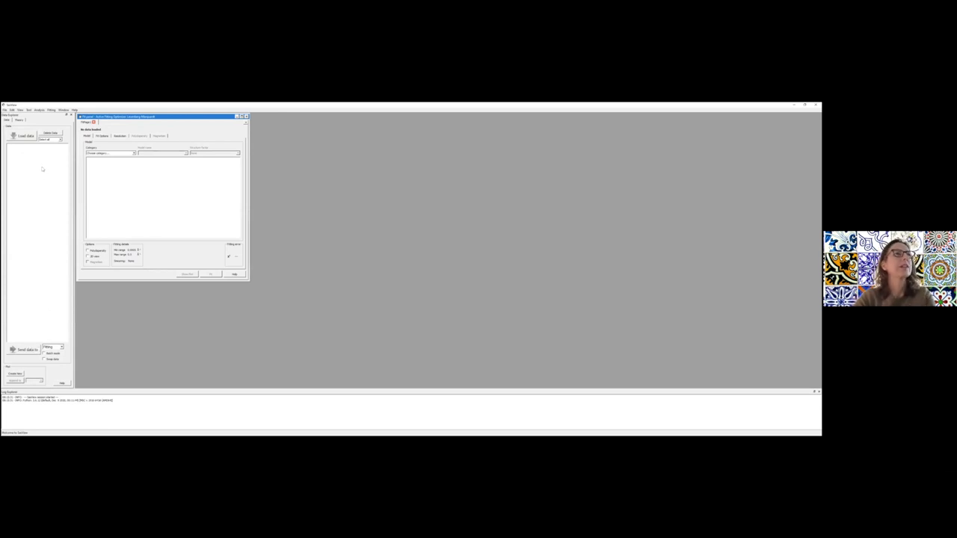
left_click_drag(175, 117, 175, 117)
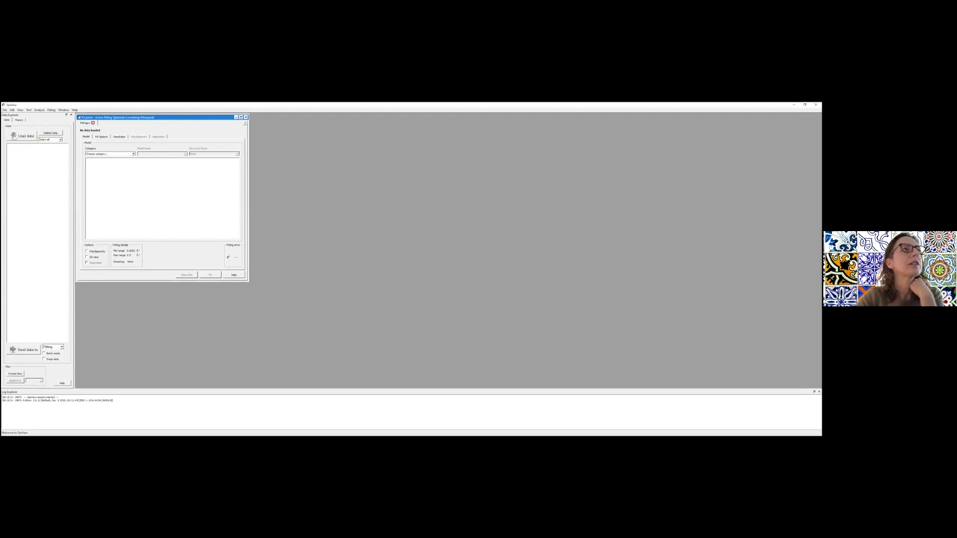
Step: Load the four .sub data files, with and without NaCl, into the data explorer
left_click(22, 136)
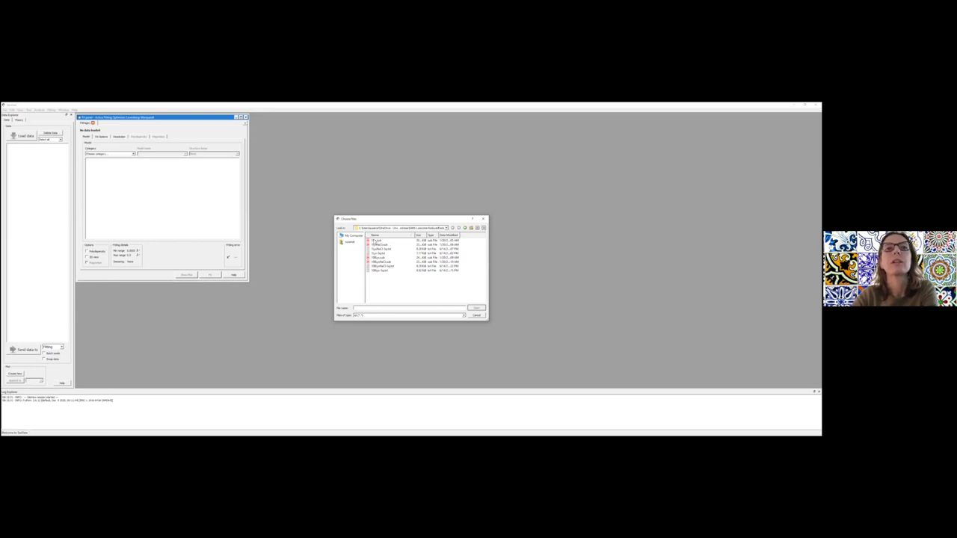
left_click(374, 240)
left_click(375, 245, "shift")
left_click(377, 257, "ctrl")
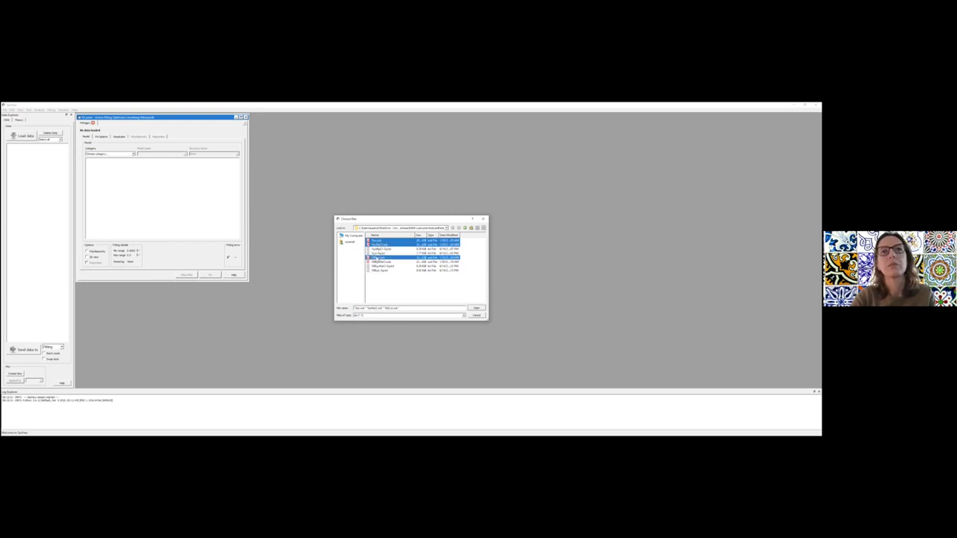
left_click(377, 262, "ctrl")
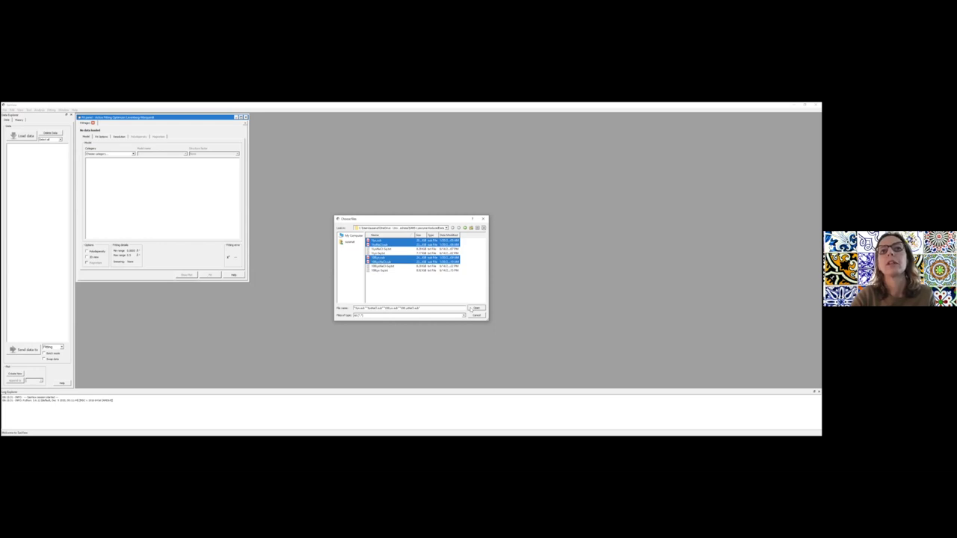
left_click(473, 309)
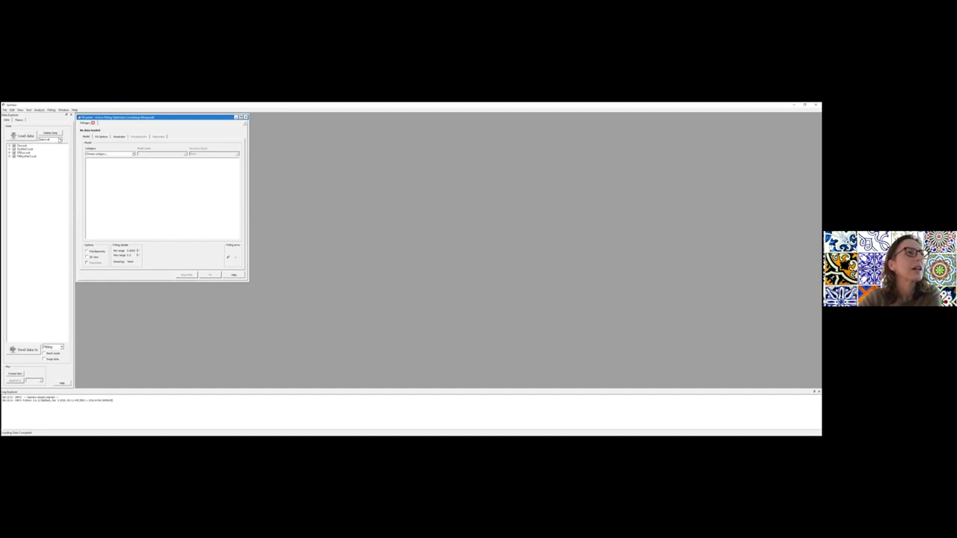
Step: Deselect all data sets except the first one in the list and send it to Fitting
left_click(58, 140)
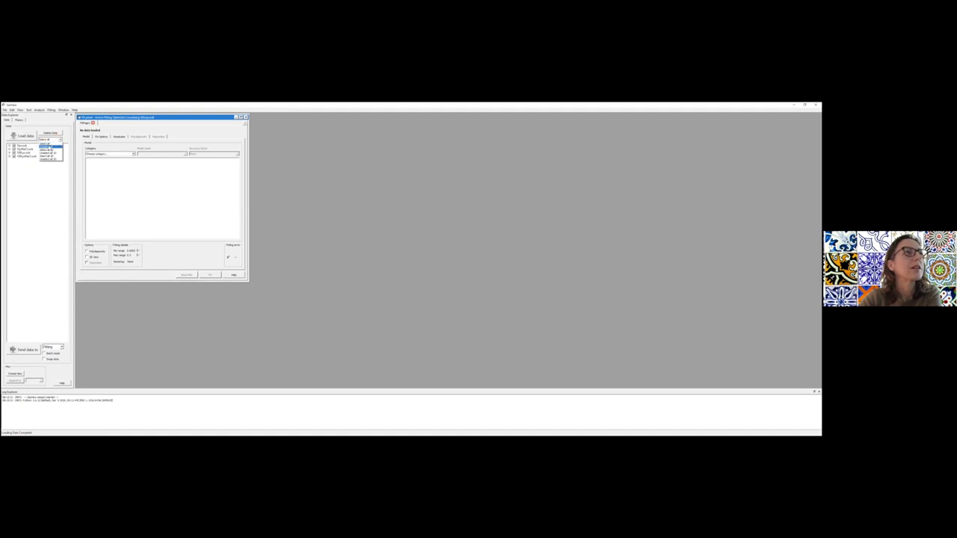
left_click(46, 147)
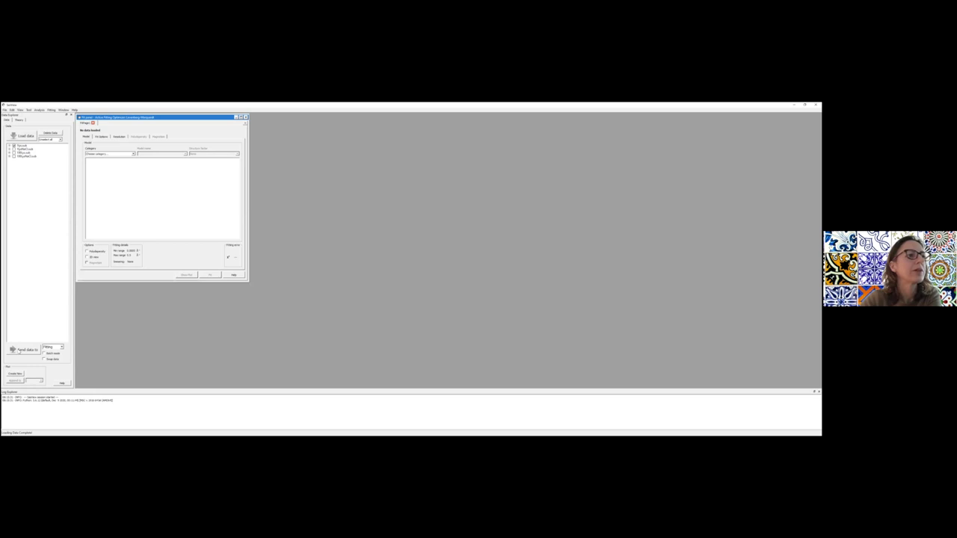
left_click(61, 348)
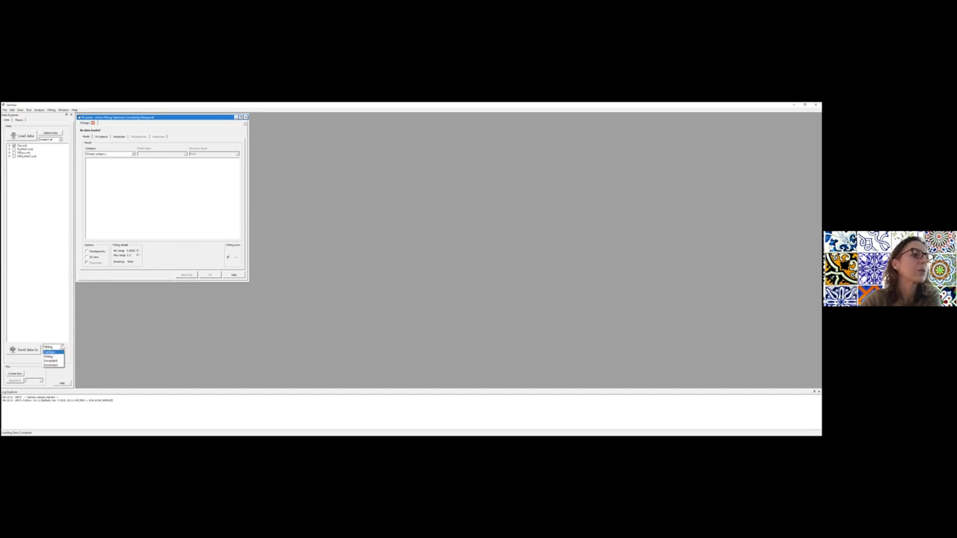
left_click(60, 356)
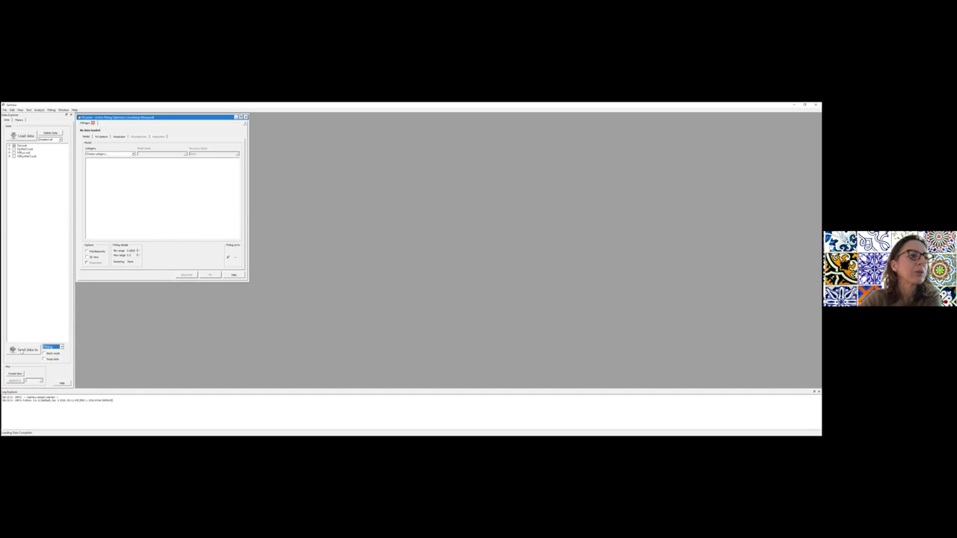
left_click(23, 351)
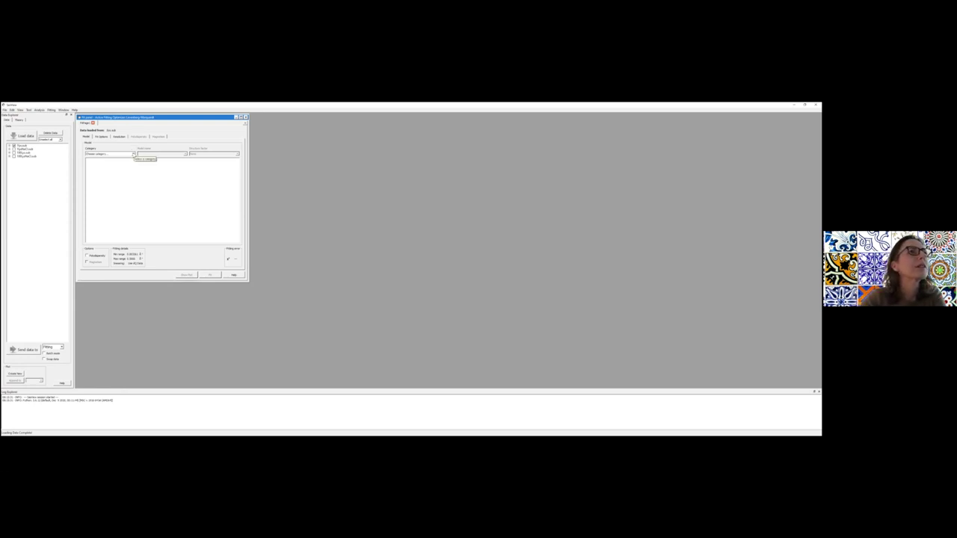
Step: Choose the ellipsoid model from the Ellipsoid category and widen the Parameter column to show full names
left_click(134, 154)
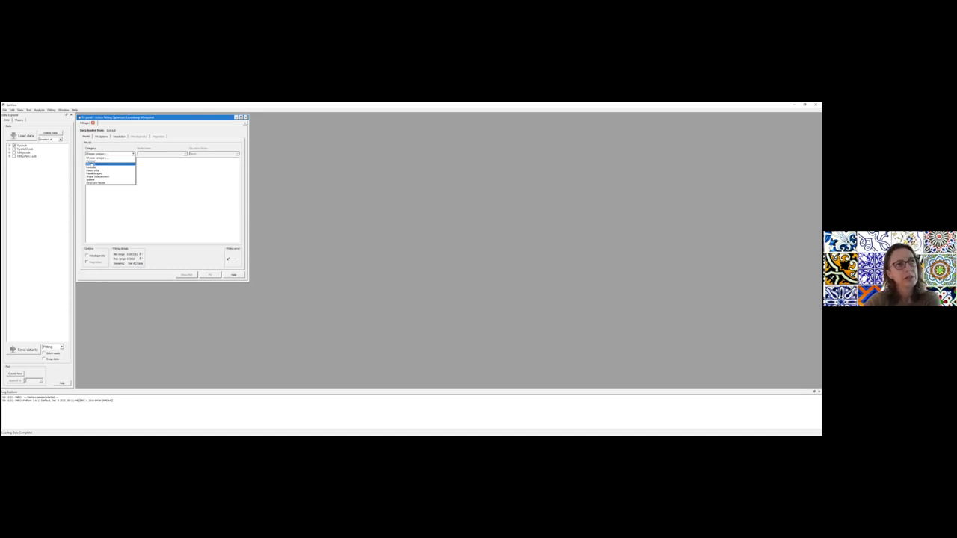
left_click(91, 163)
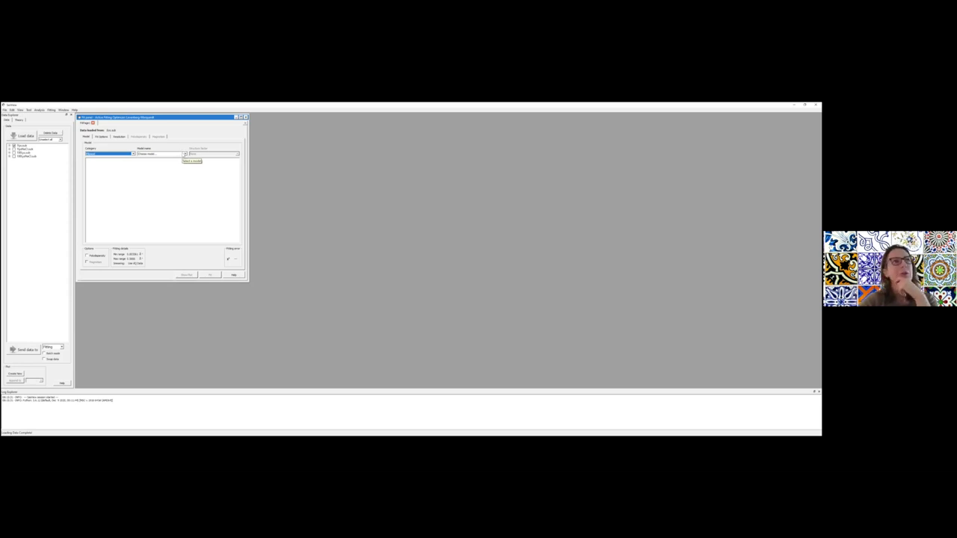
left_click(184, 154)
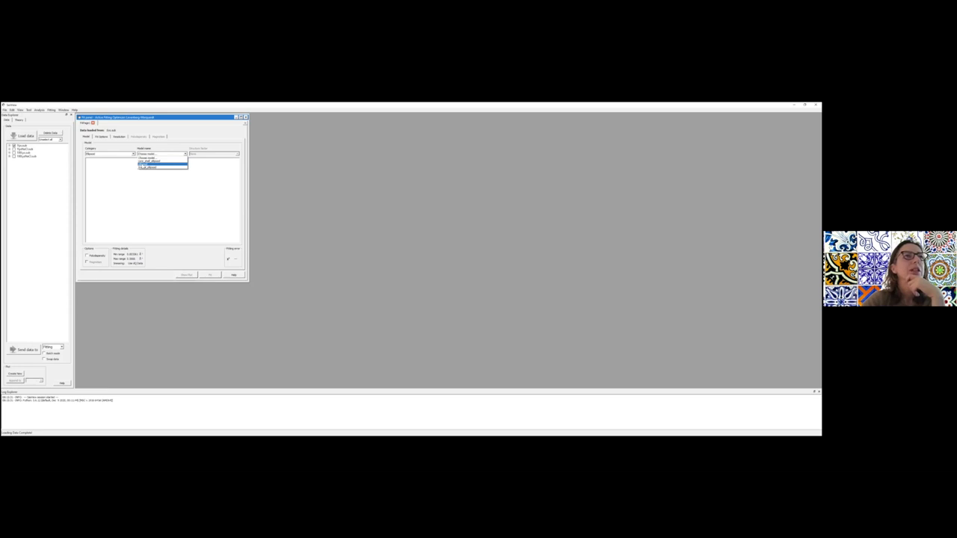
left_click(147, 164)
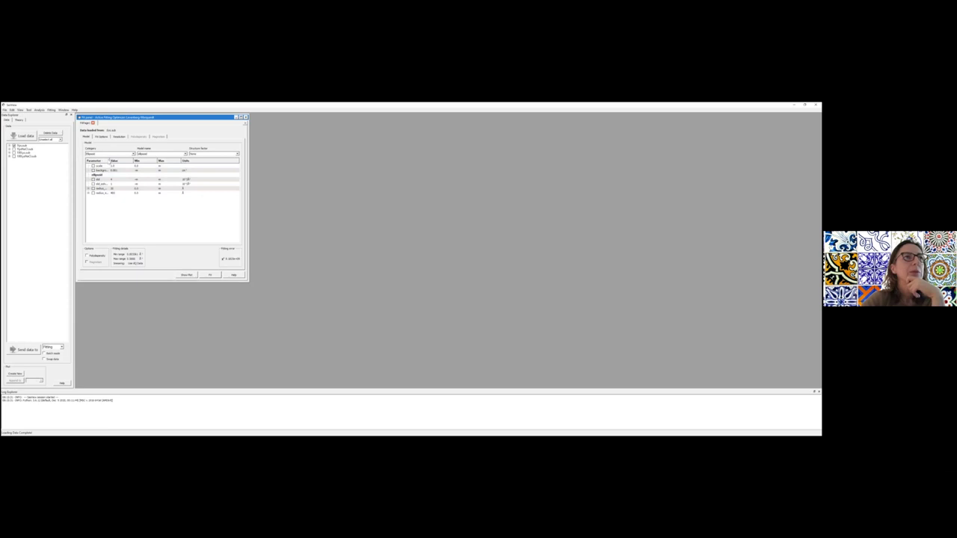
left_click_drag(110, 159, 125, 160)
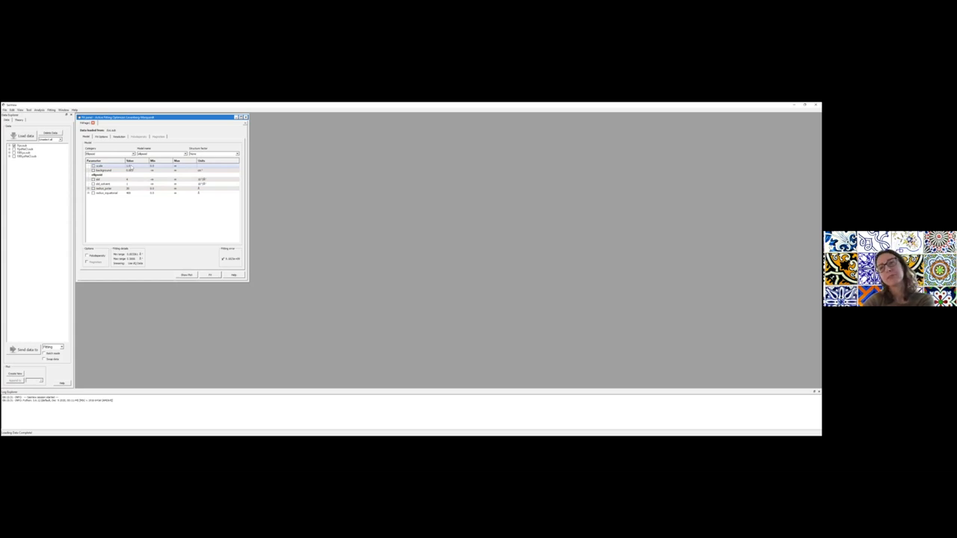
Step: Set the scale parameter to 0.001 and constrain it to its current value
double_click(130, 166)
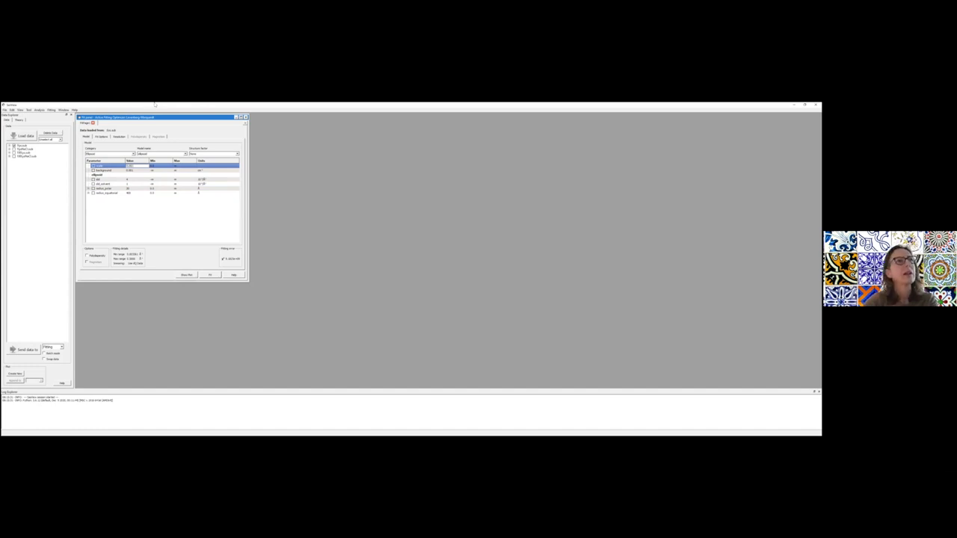
key("Return")
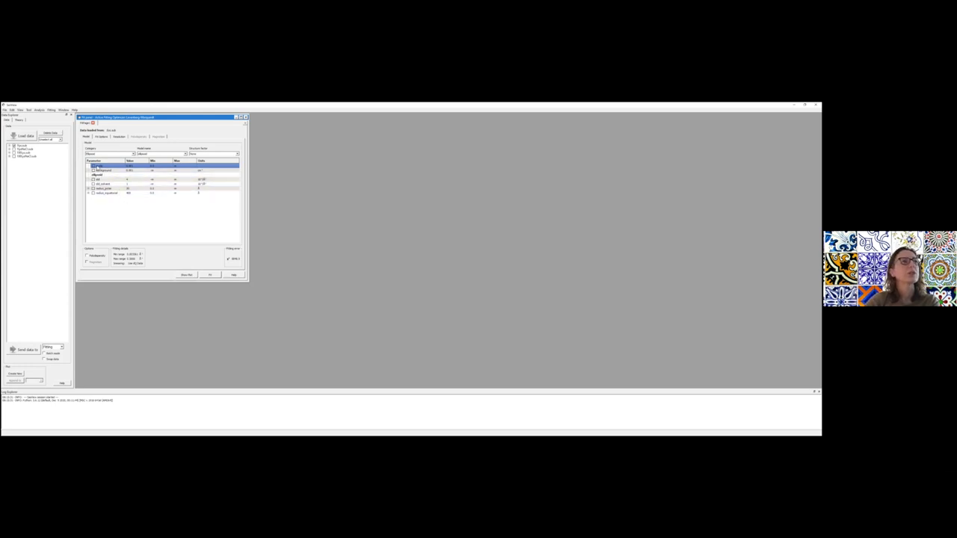
double_click(136, 166)
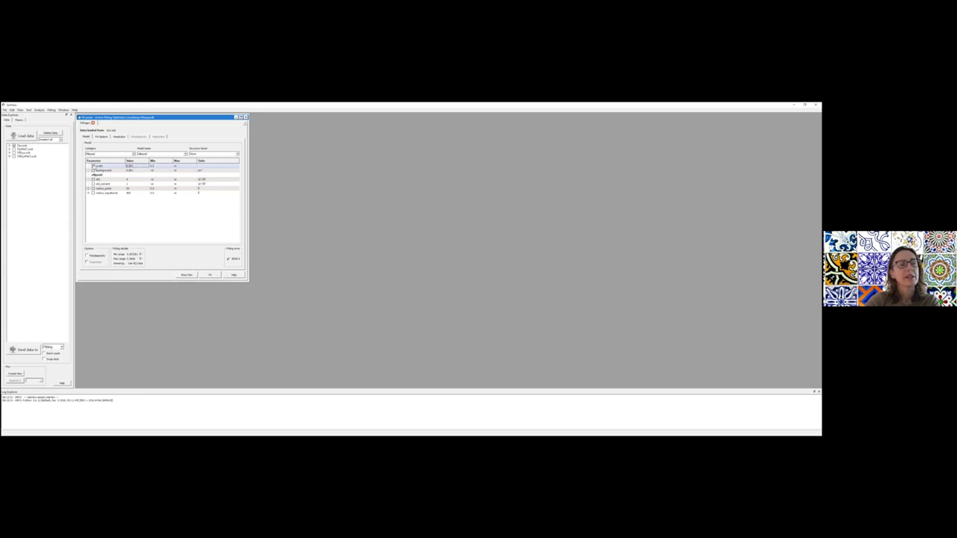
left_click(125, 219)
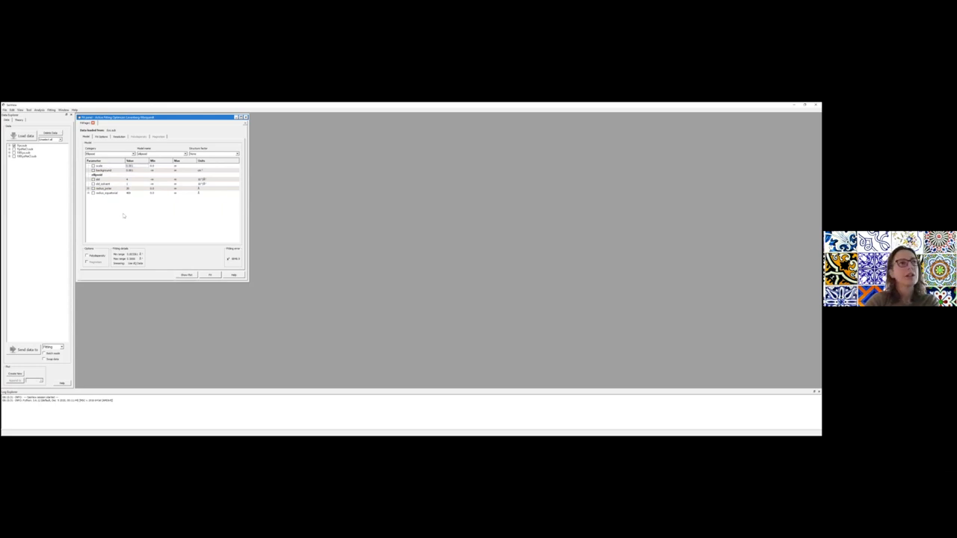
double_click(124, 166)
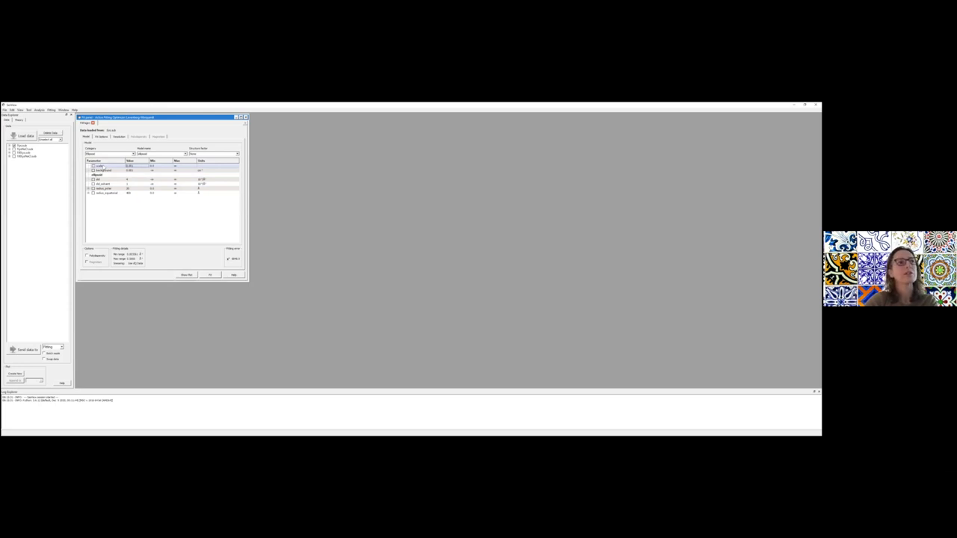
left_click(102, 166)
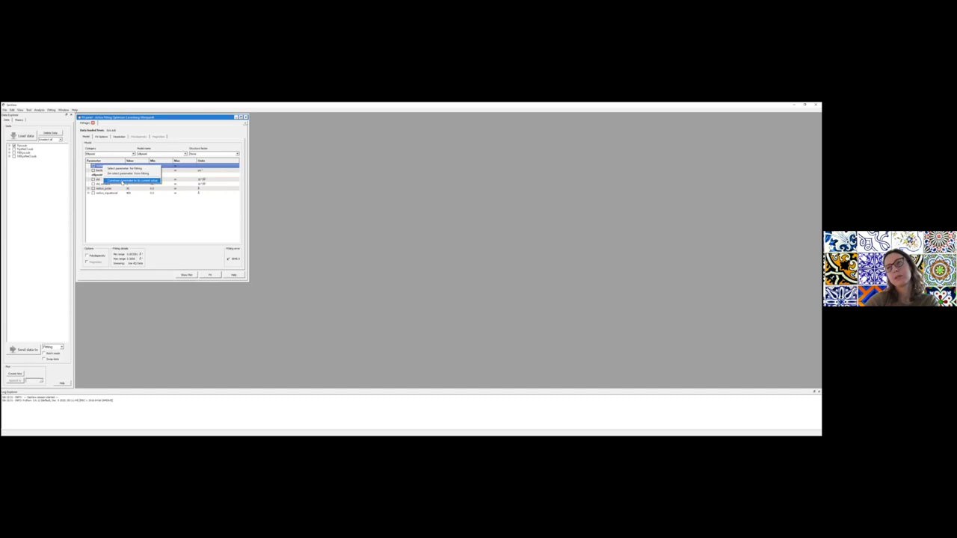
left_click(122, 182)
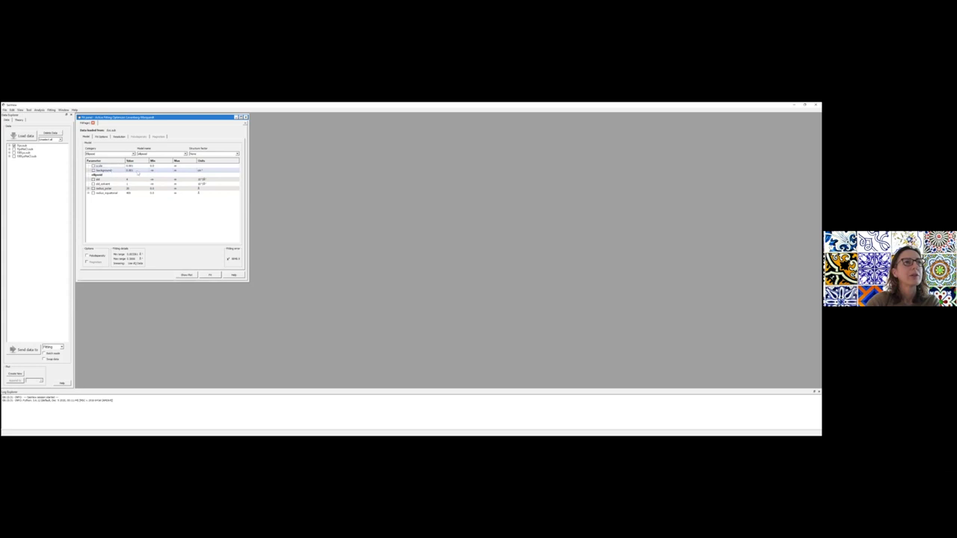
Step: Set the background to 0 and the scattering length densities to 3.4 for the ellipsoid and 6.4 for the solvent
double_click(130, 170)
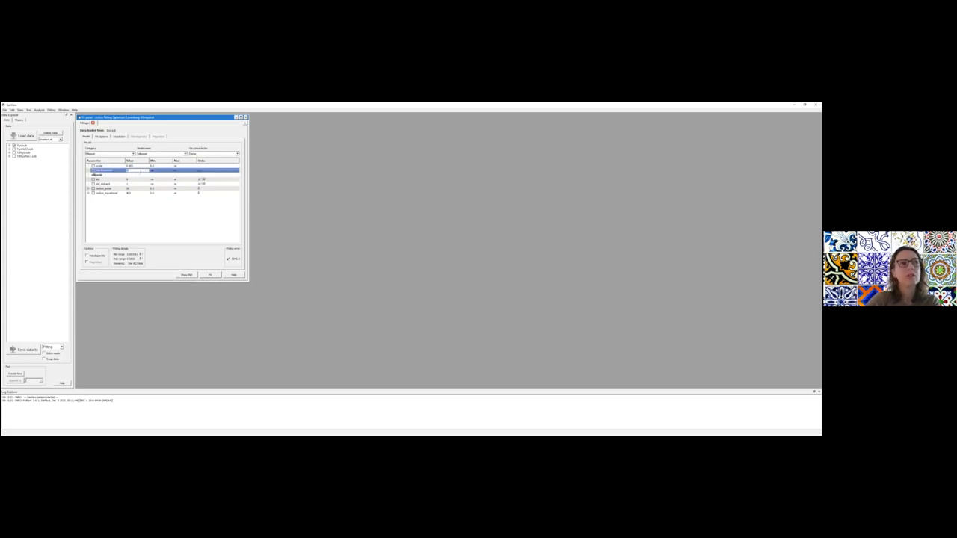
key("Return")
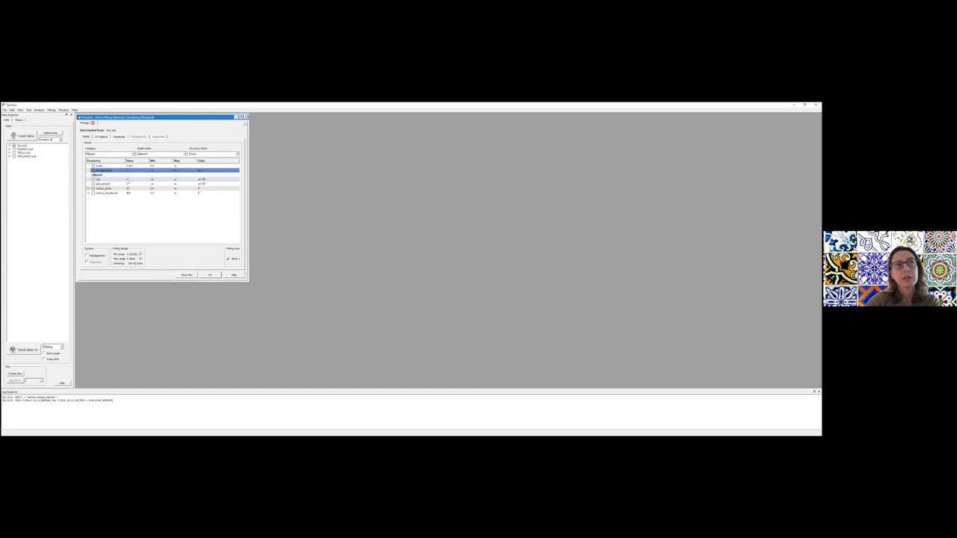
double_click(128, 181)
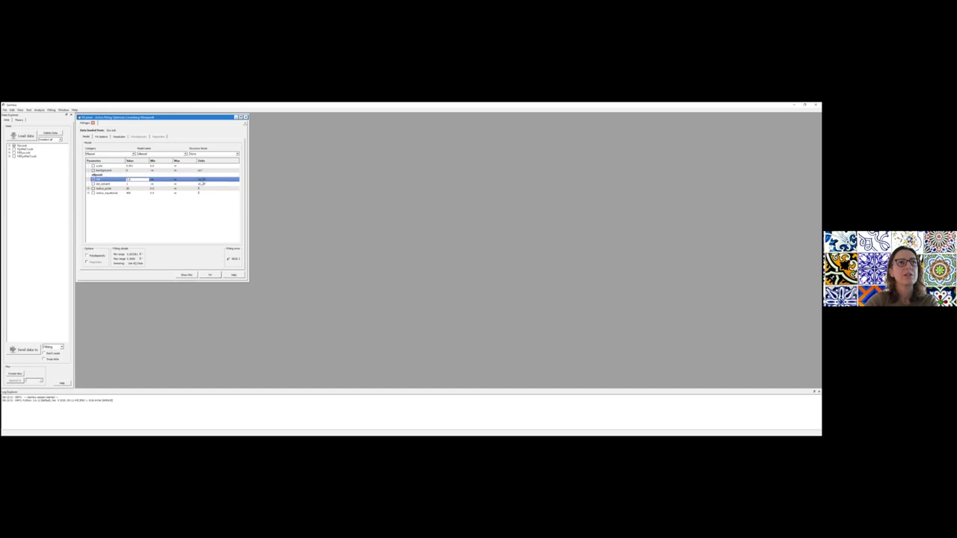
key("Return")
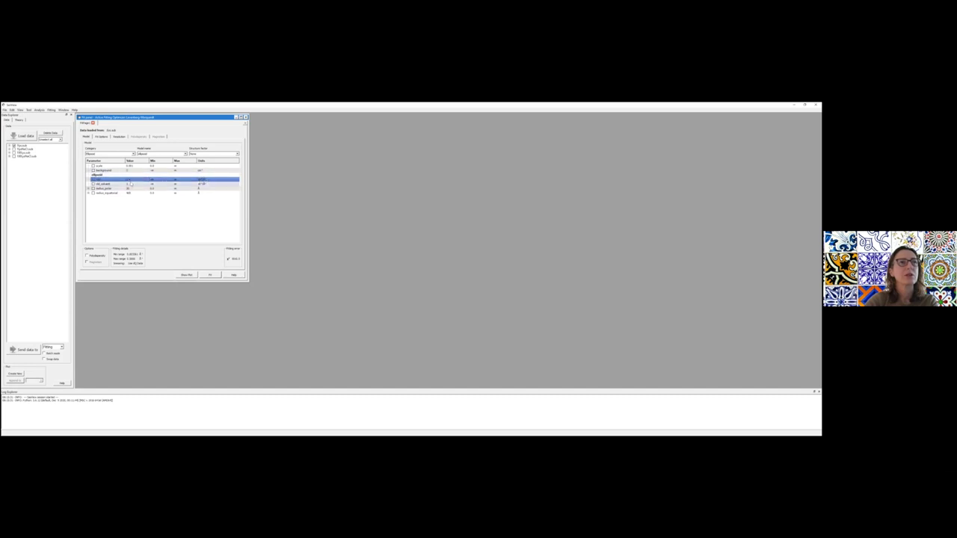
double_click(128, 184)
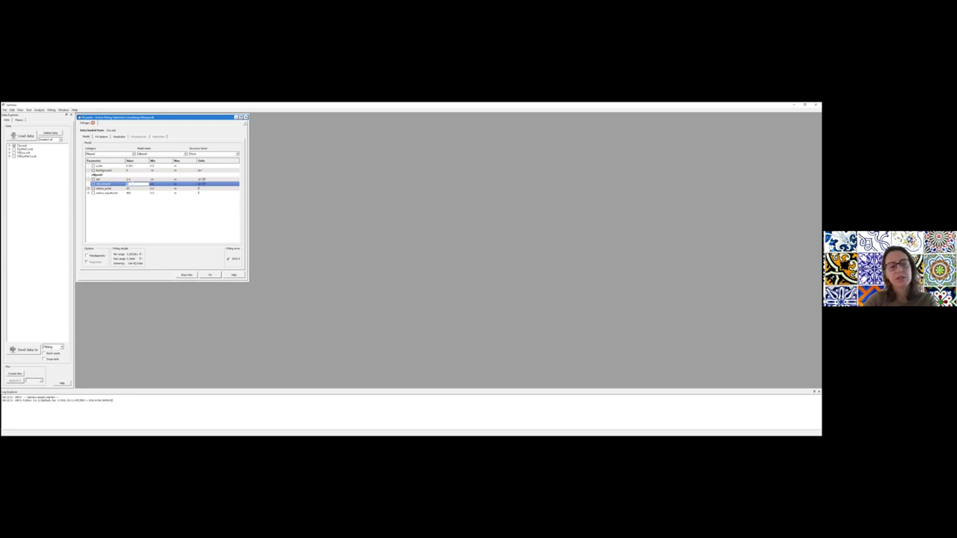
key("Return")
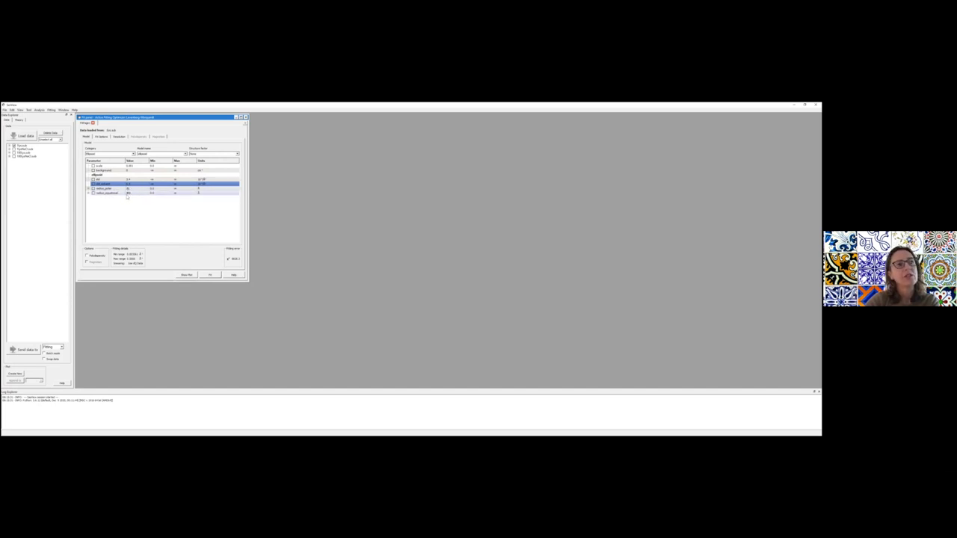
Step: Enter a new equatorial radius and select the ellipsoid's radius parameters for fitting
double_click(128, 193)
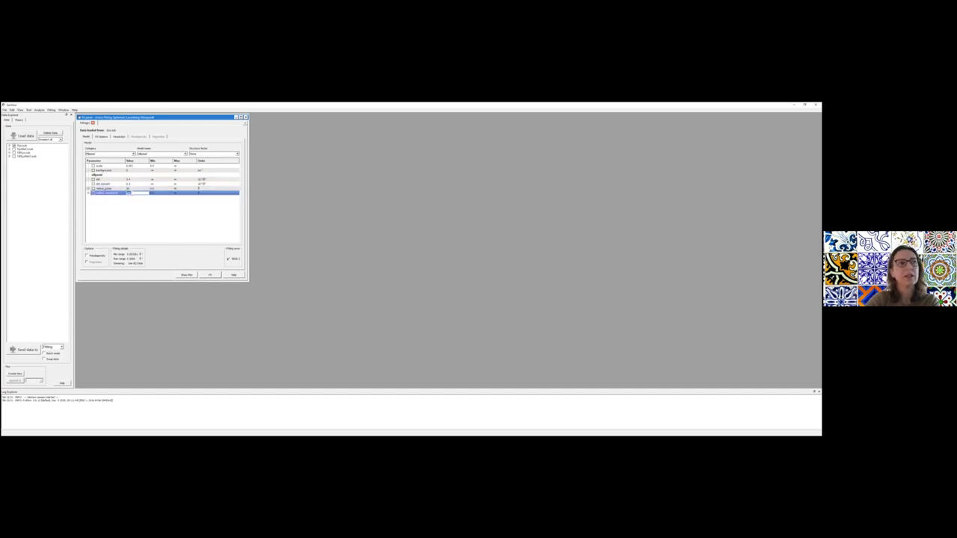
key("Return")
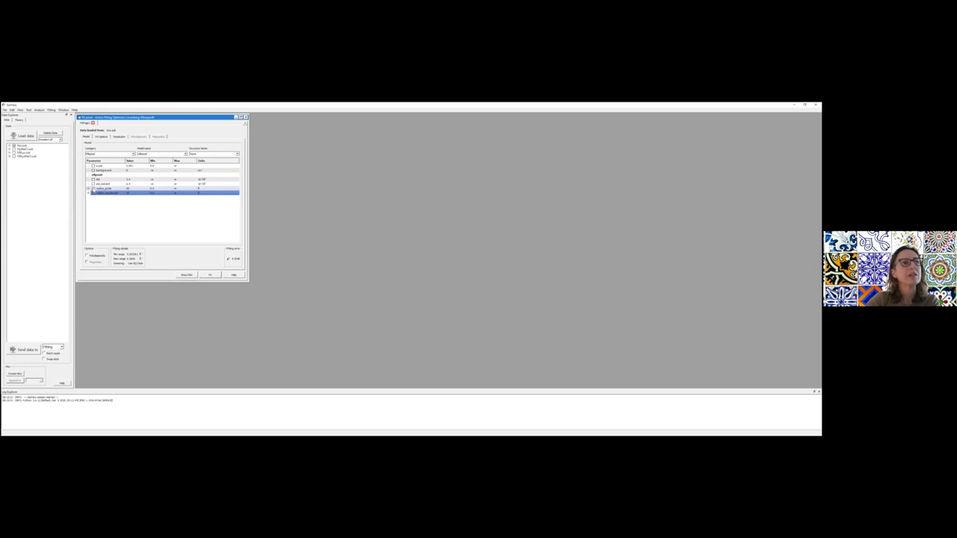
left_click(93, 193)
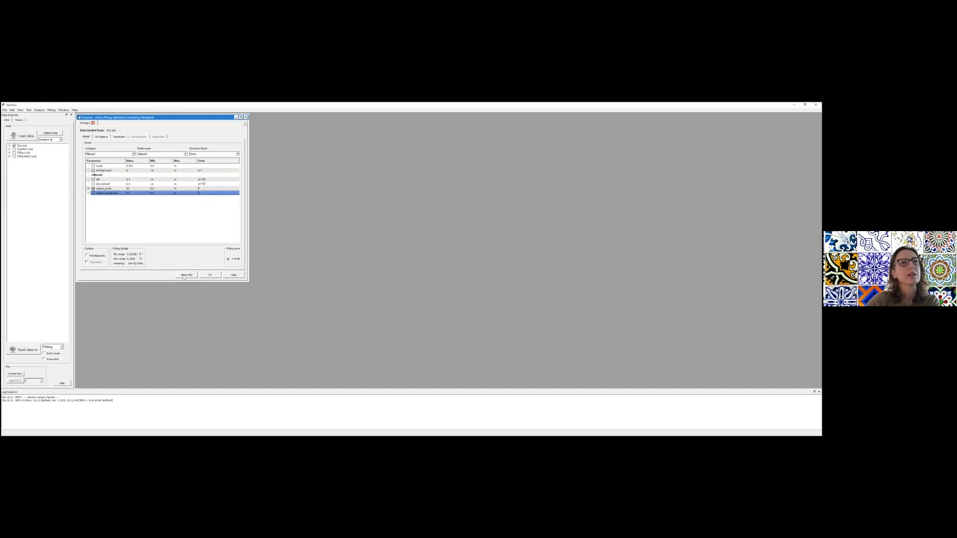
Step: Plot the ellipsoid model with the data and place the residuals graph below the intensity graph
left_click(210, 275)
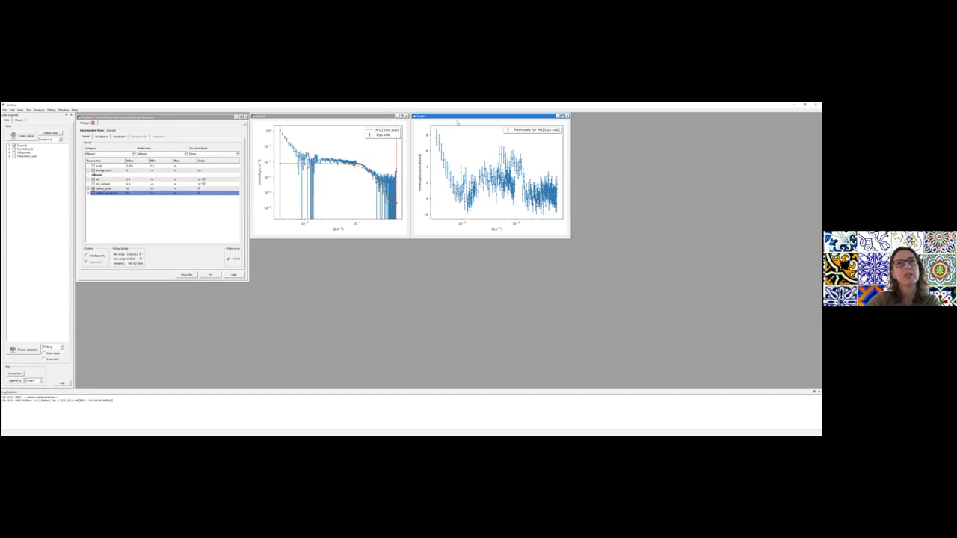
left_click_drag(457, 121, 298, 244)
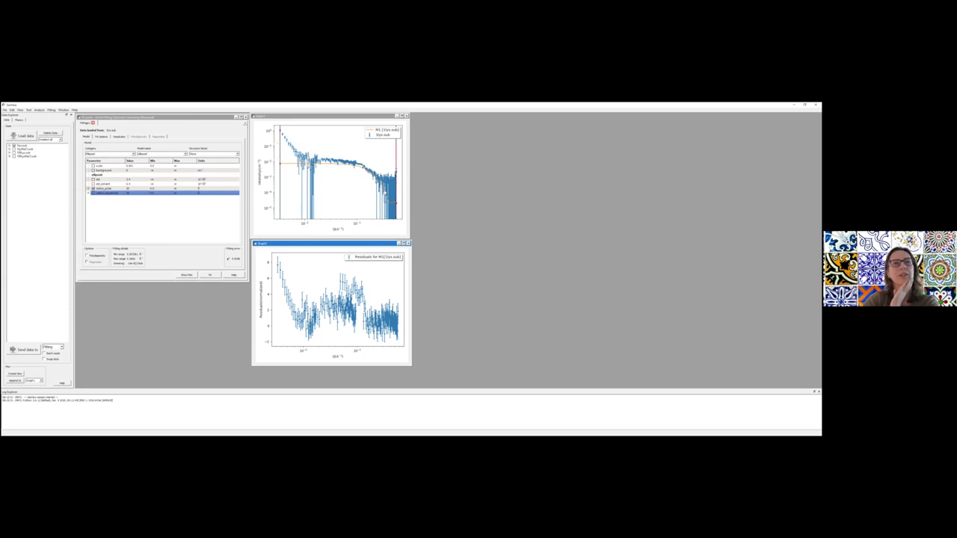
Step: Limit the fitting Q range to a minimum of 0.01 and a maximum of 0.4, and return to the model parameters
left_click(100, 137)
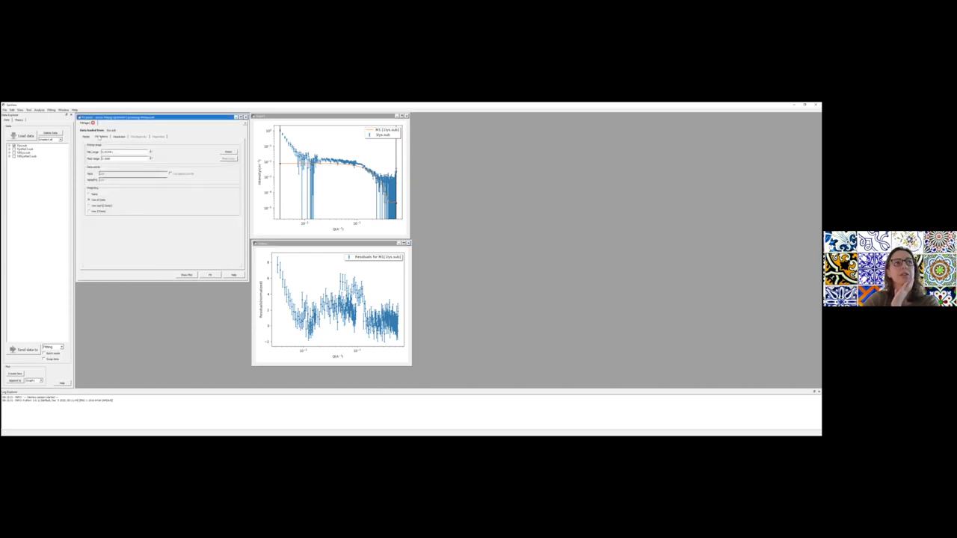
double_click(122, 153)
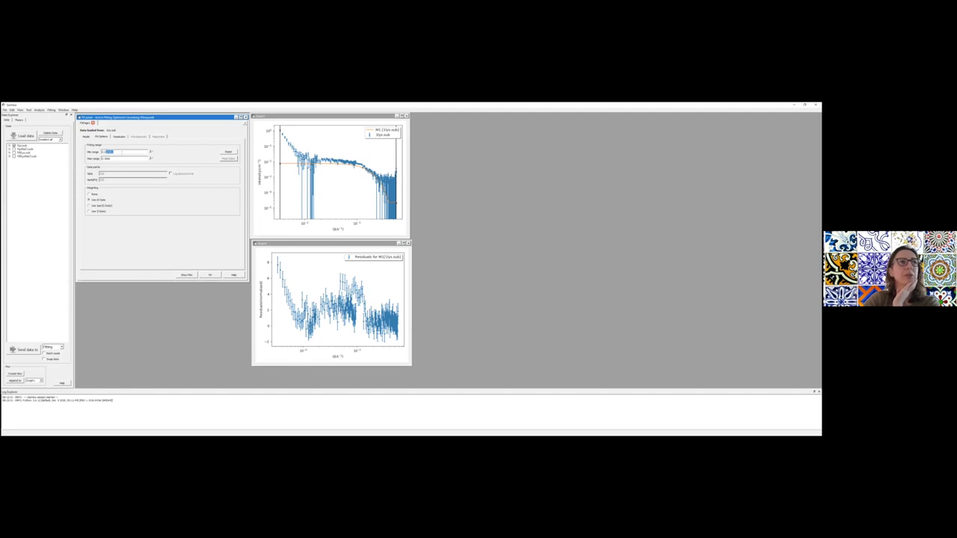
key("BackSpace")
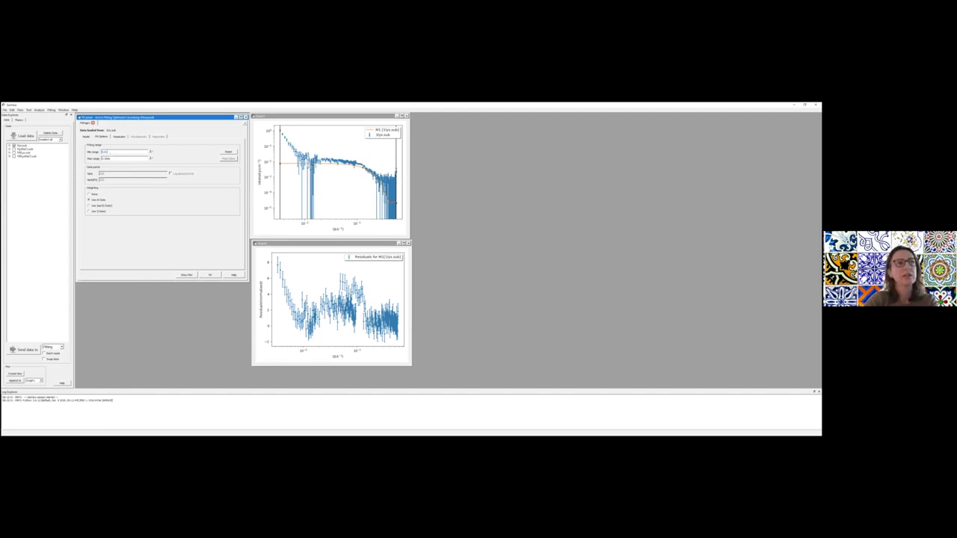
left_click(210, 275)
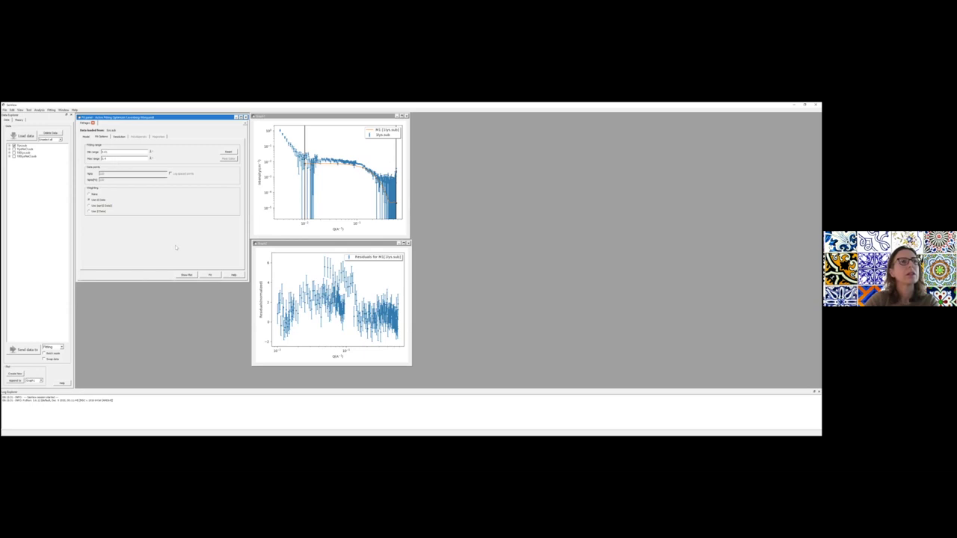
left_click(88, 137)
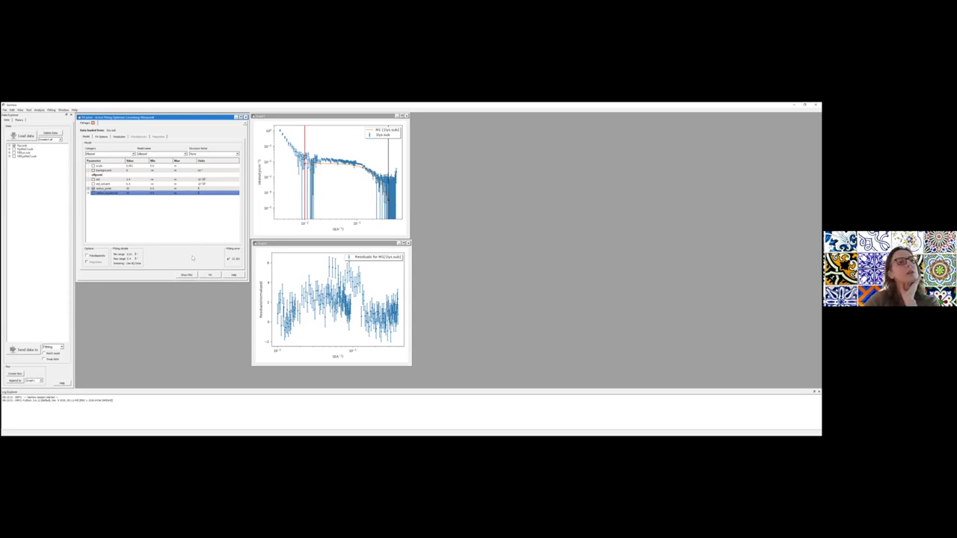
Step: Fit the polar radius, the background and the polar radius again, varying only one parameter in each fit
left_click(210, 275)
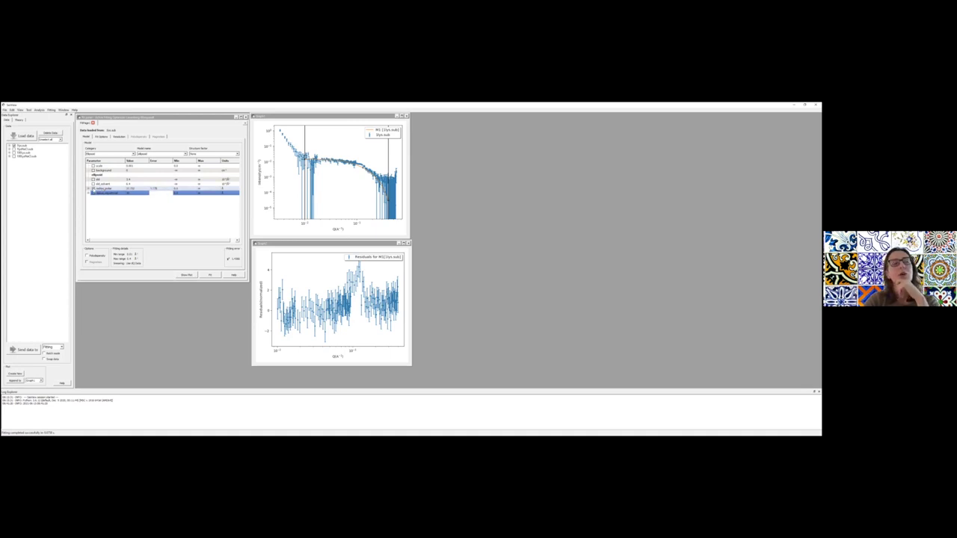
left_click(93, 193)
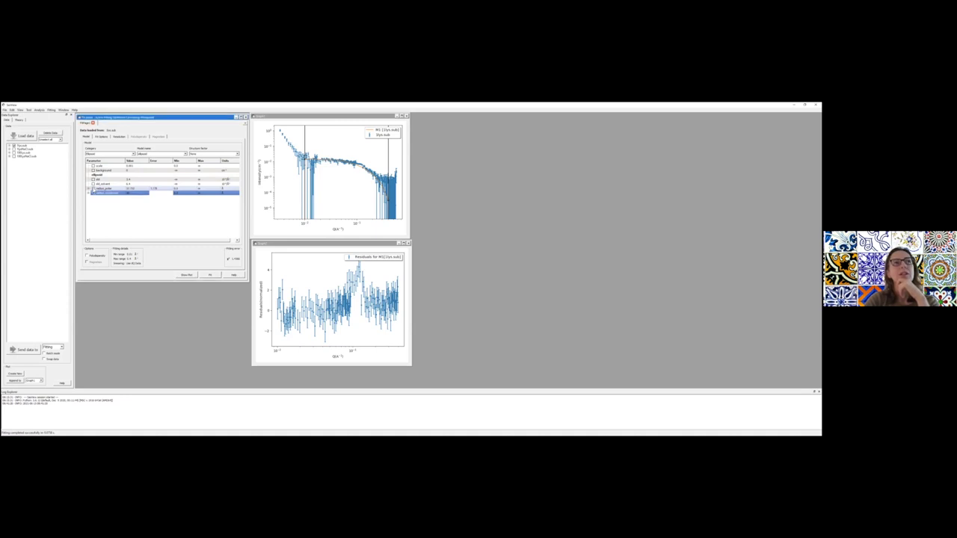
left_click(93, 171)
left_click(210, 275)
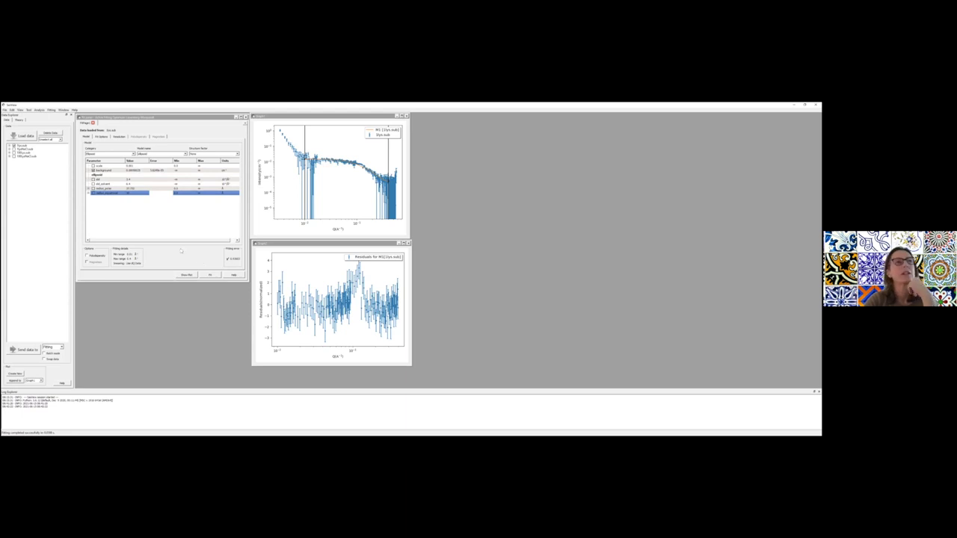
left_click(92, 170)
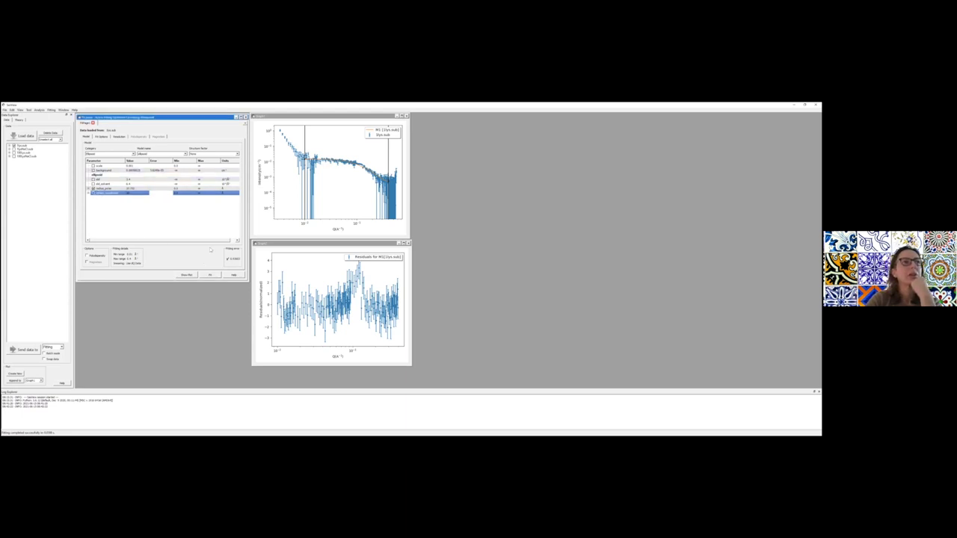
left_click(210, 275)
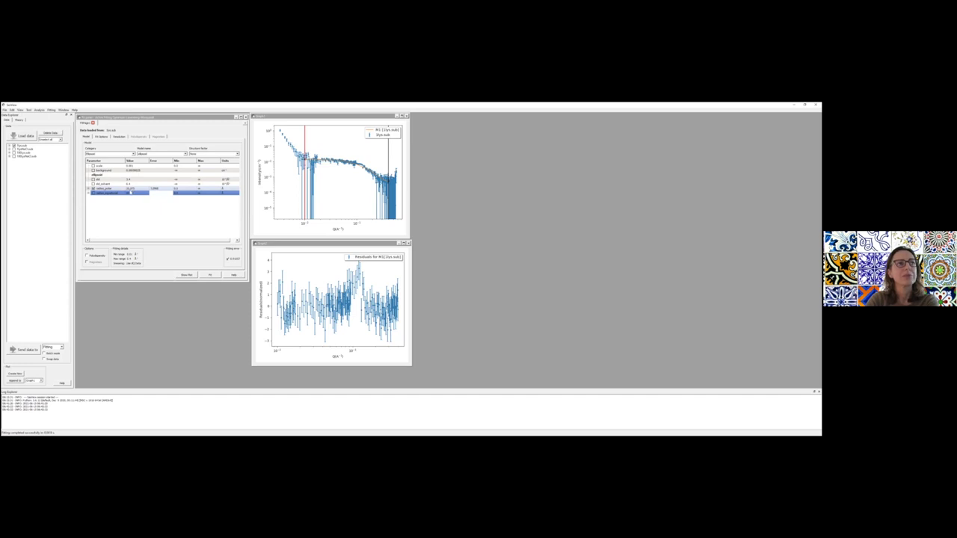
Step: Enter a new equatorial radius for the ellipsoid and refit the polar radius
double_click(130, 194)
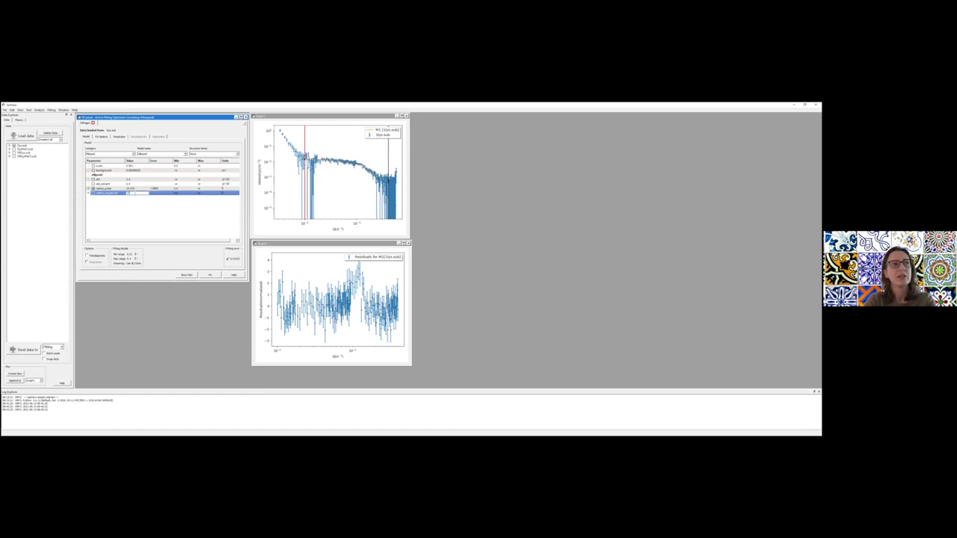
key("Return")
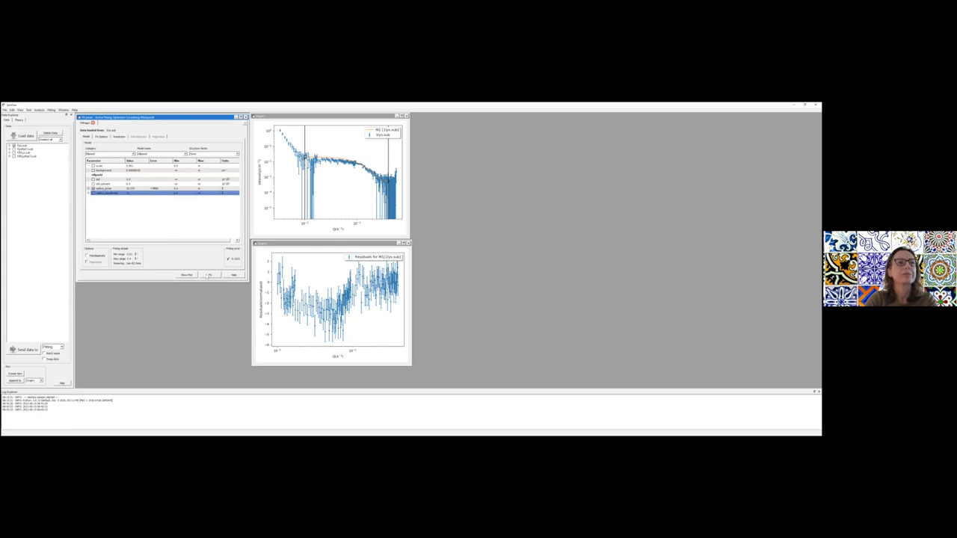
left_click(209, 275)
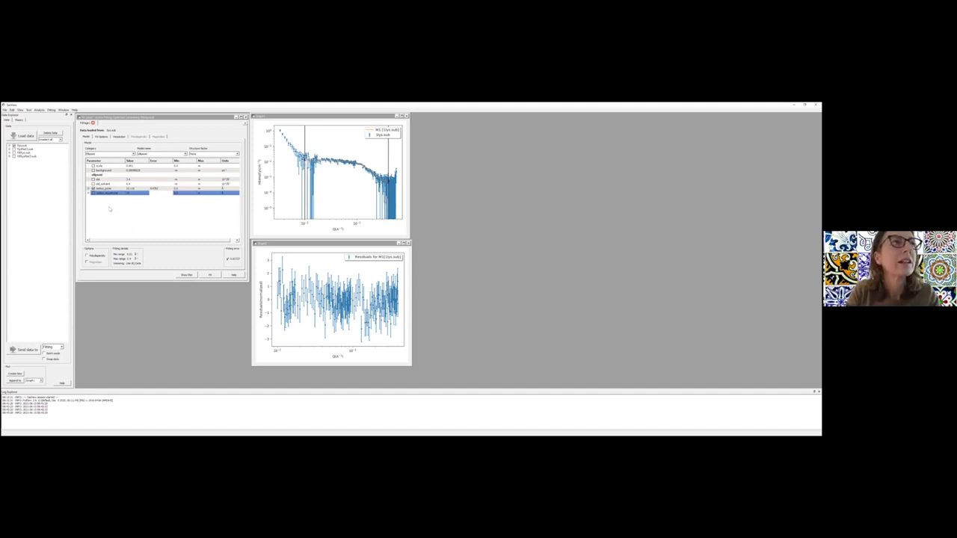
left_click(211, 275)
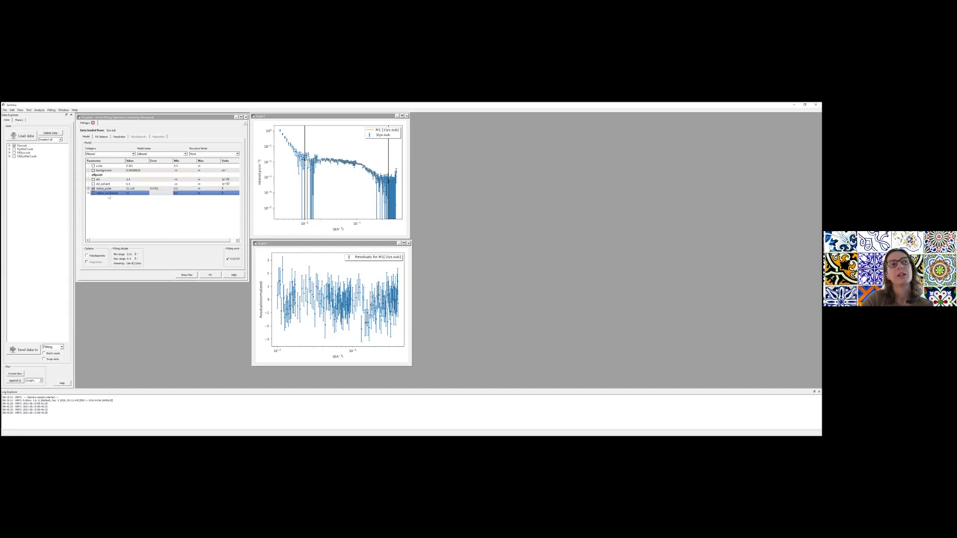
left_click(156, 212)
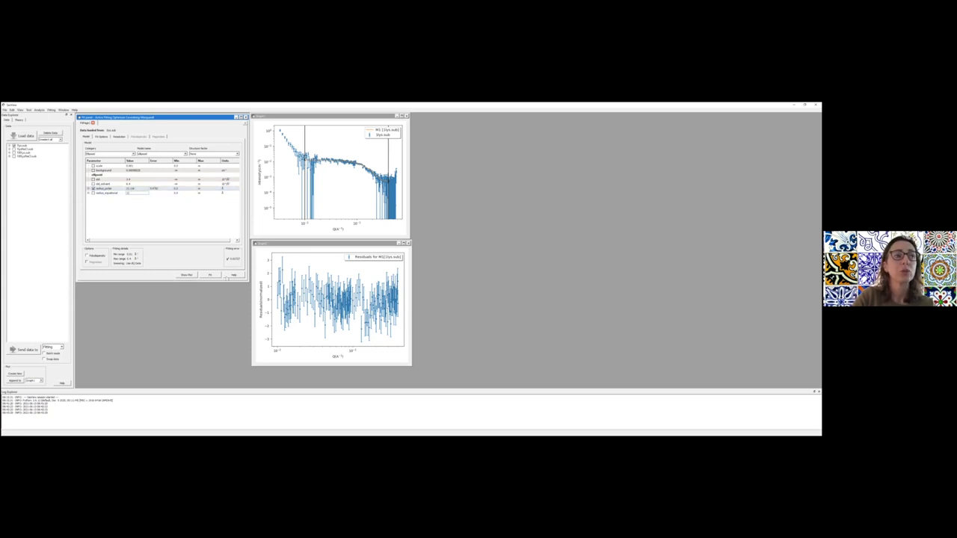
left_click(132, 193)
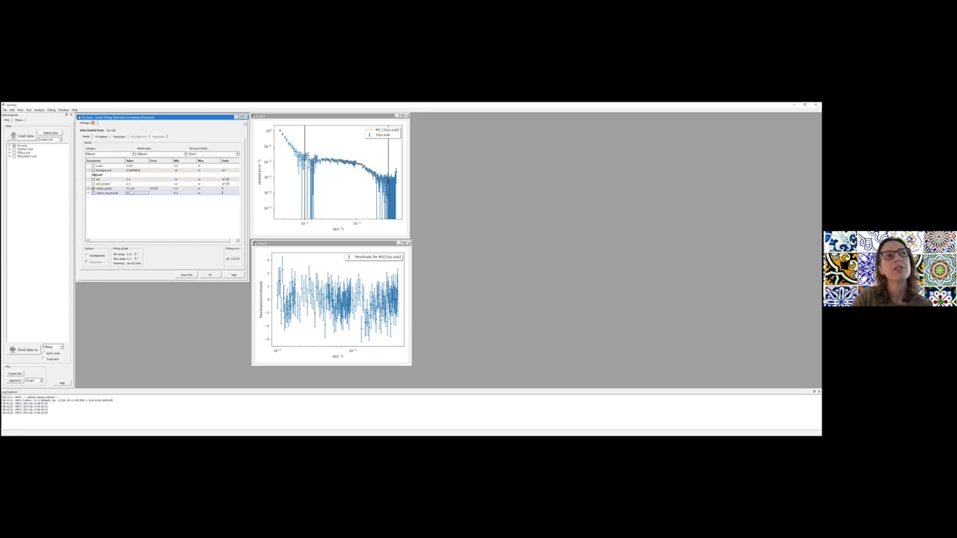
left_click(128, 193)
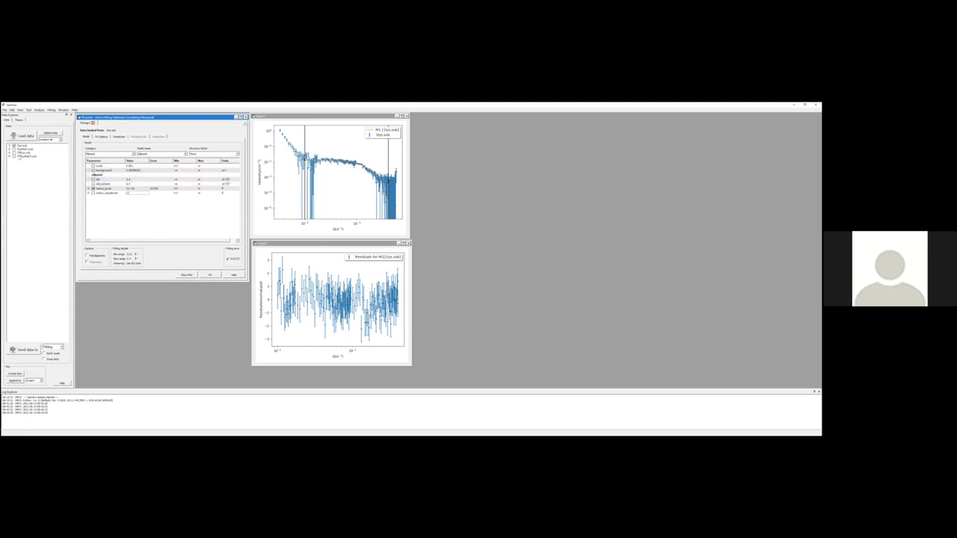
key("Return")
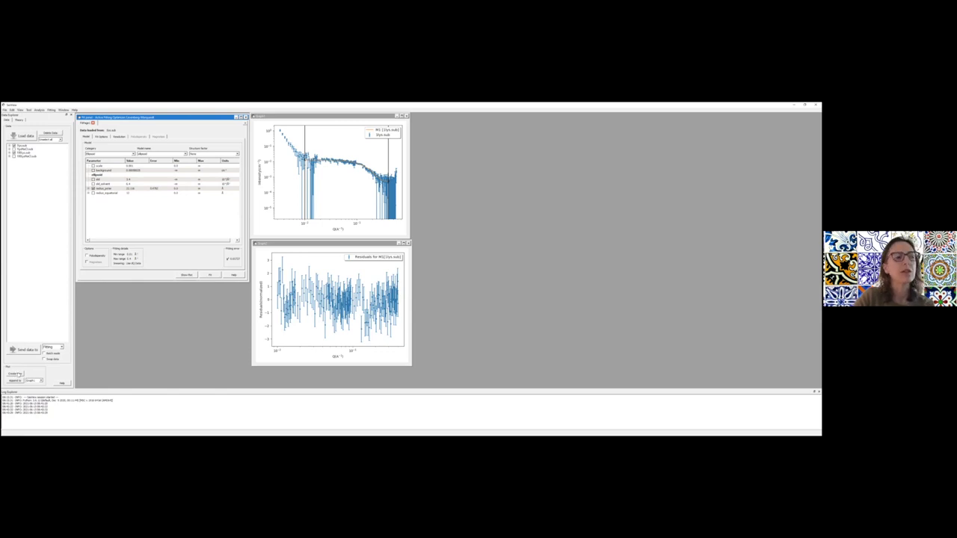
Step: Compare the fitted data set with 100Lys.sub in a new, enlarged graph, and close that graph
left_click(16, 374)
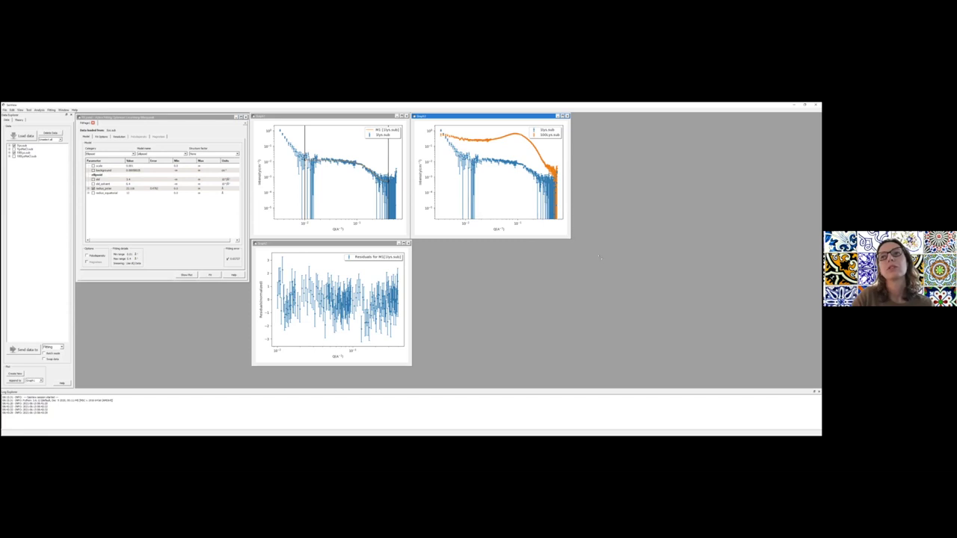
left_click_drag(571, 238, 614, 267)
left_click_drag(540, 118, 563, 128)
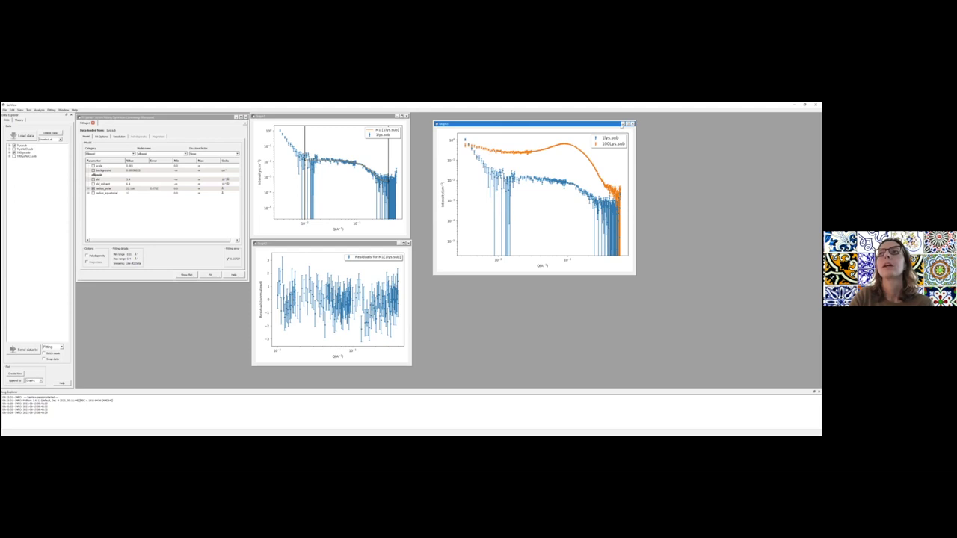
left_click(632, 124)
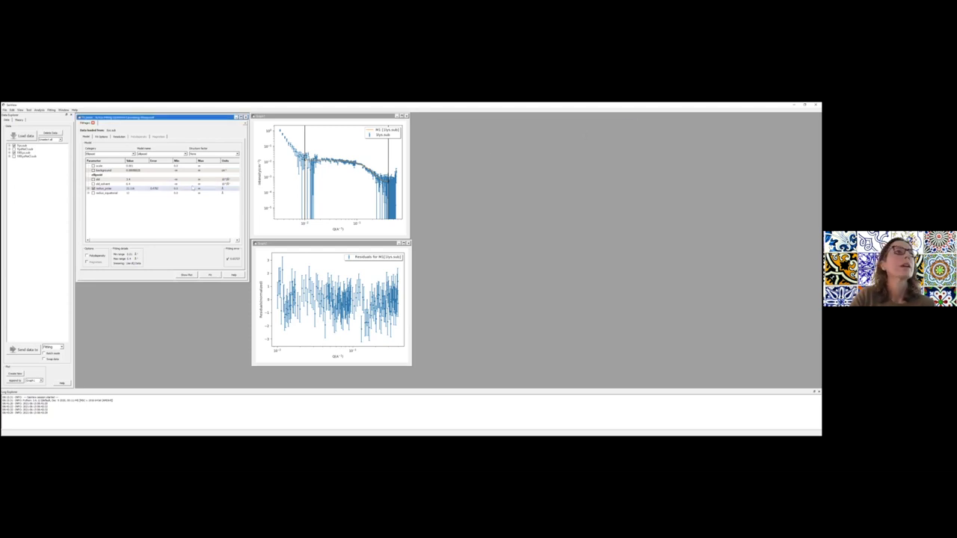
Step: Add the hayter_msa structure factor to the ellipsoid model and slightly widen the parameter table's value column
left_click_drag(131, 121, 132, 121)
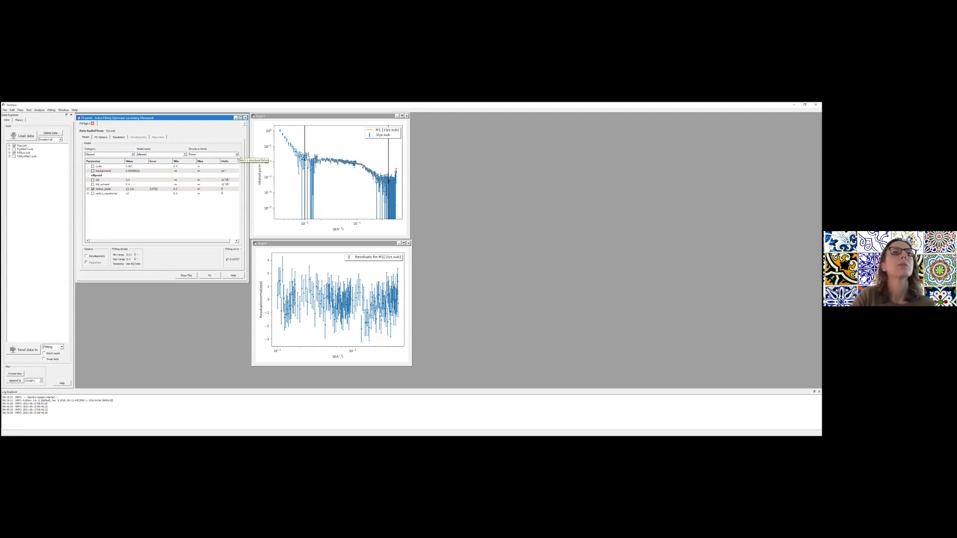
left_click(236, 154)
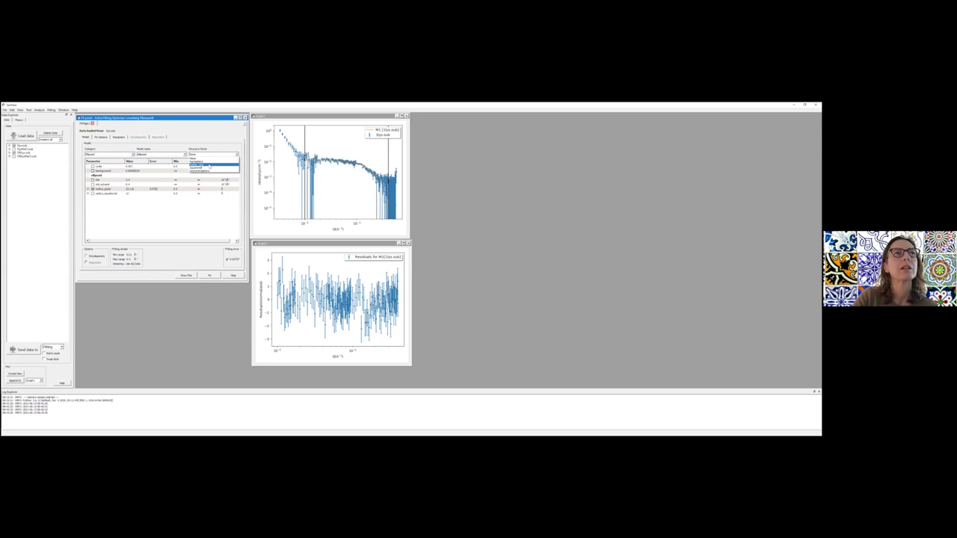
left_click(209, 165)
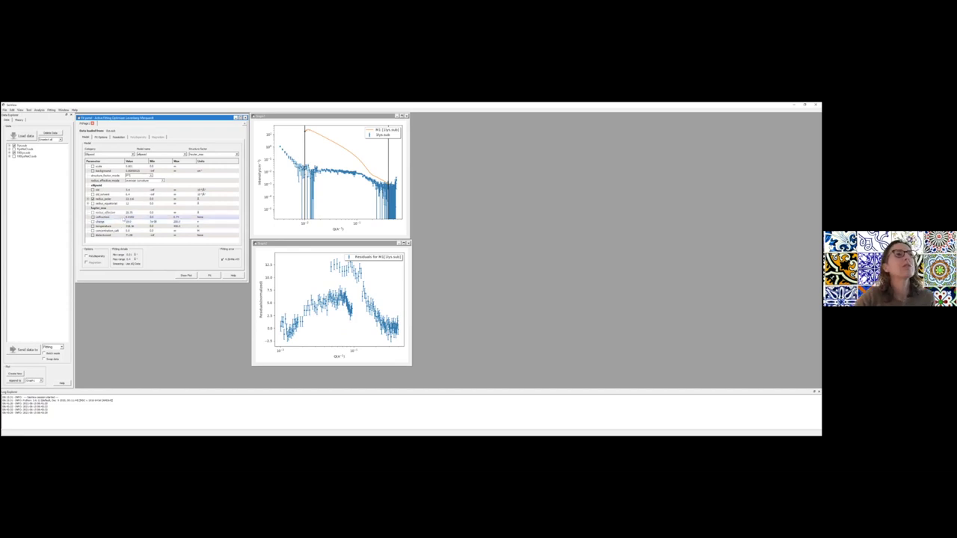
left_click_drag(145, 160, 148, 161)
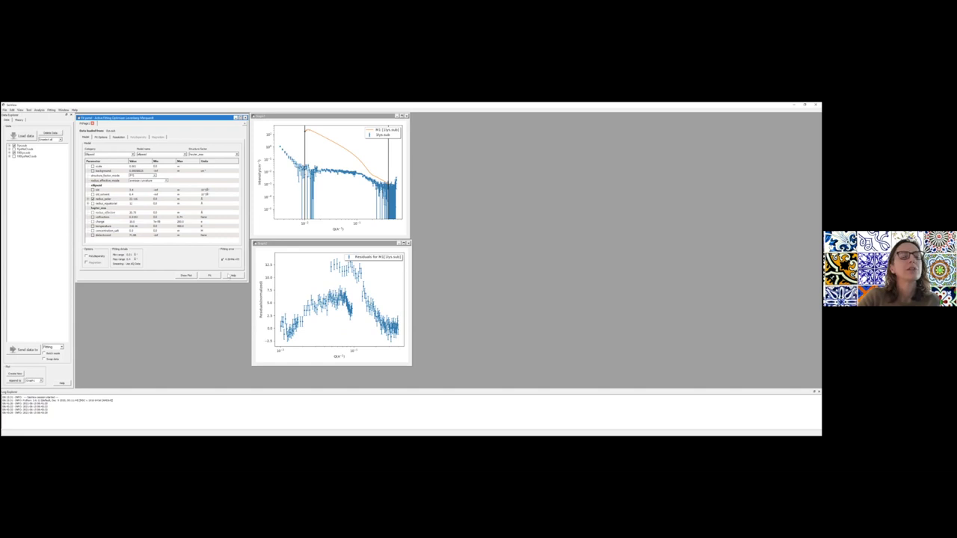
Step: Open the fitting documentation in the browser, search it for "hayter" and open the hayter_msa page
left_click(234, 275)
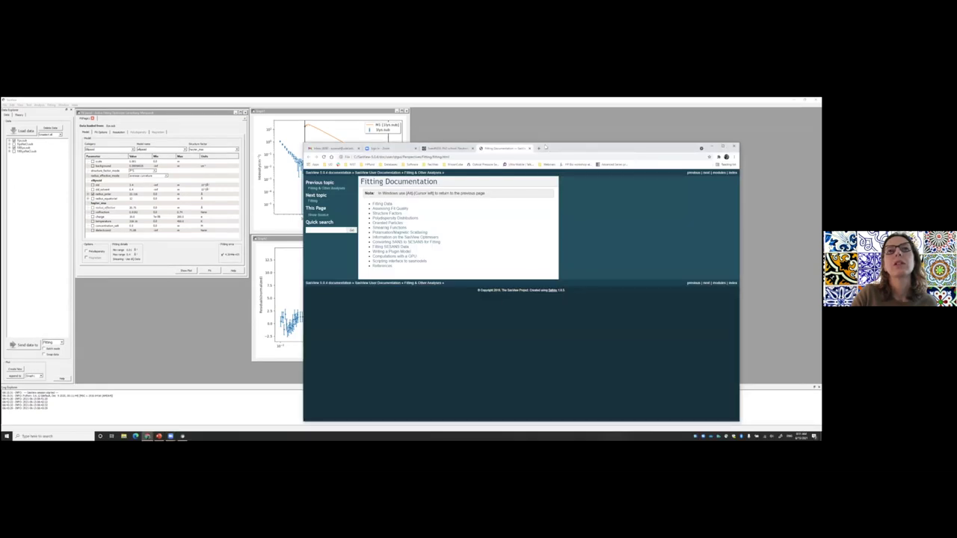
left_click_drag(546, 147, 530, 140)
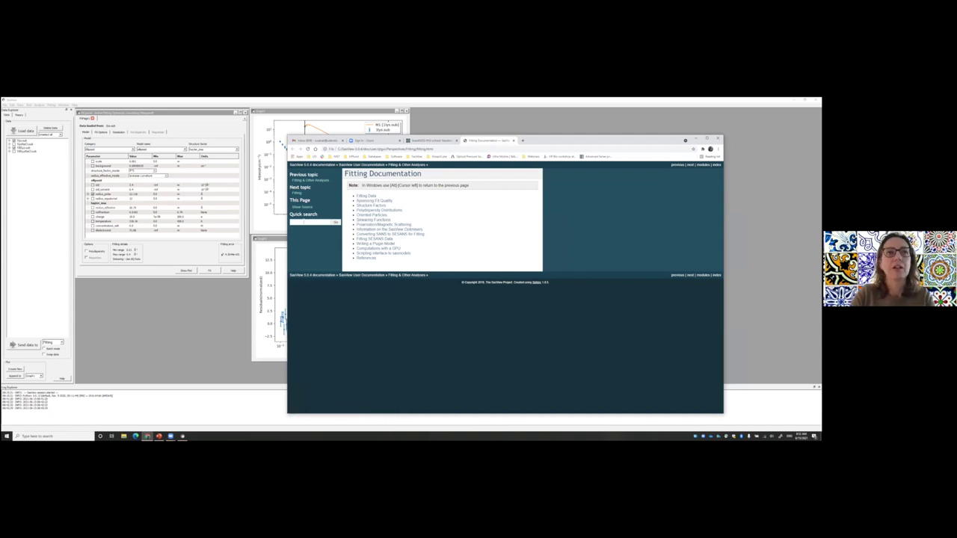
left_click(303, 222)
type("ha")
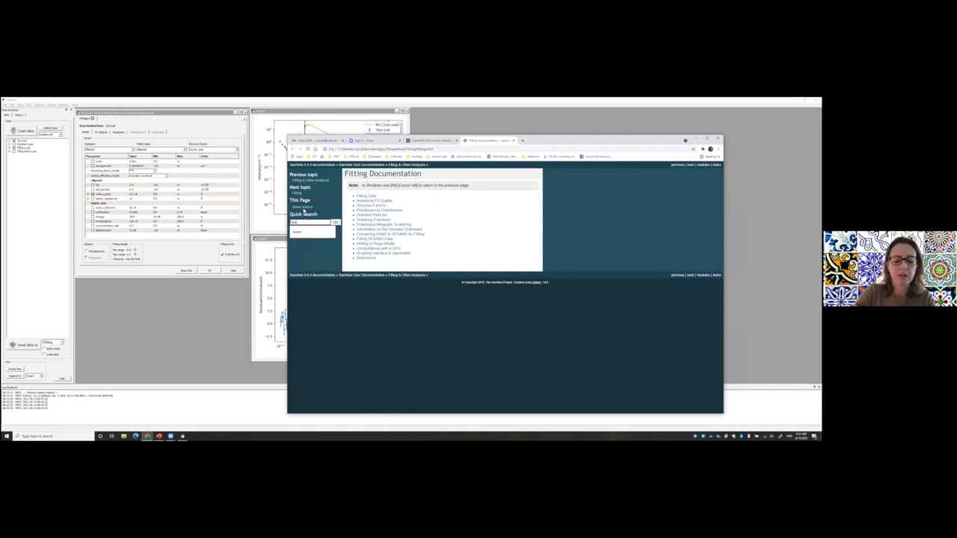
type("yter")
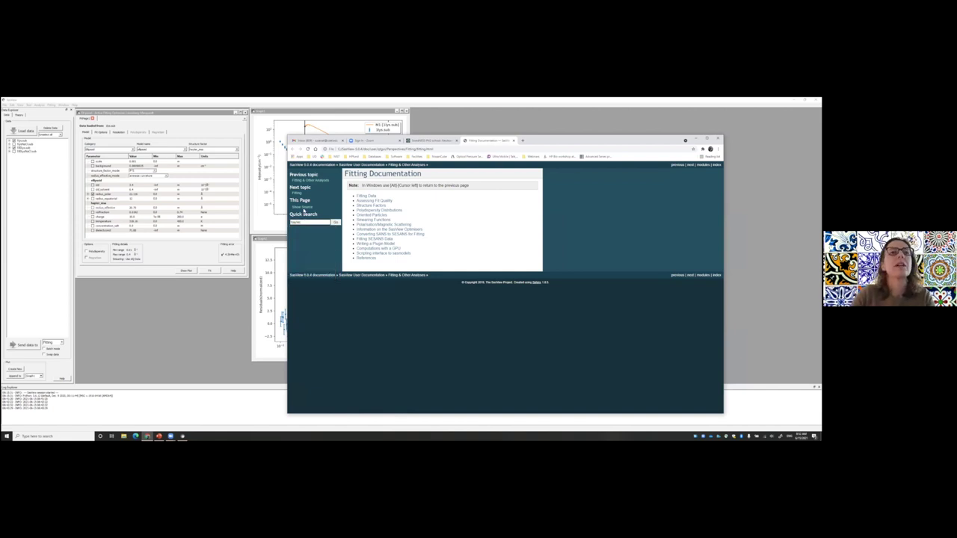
left_click(337, 223)
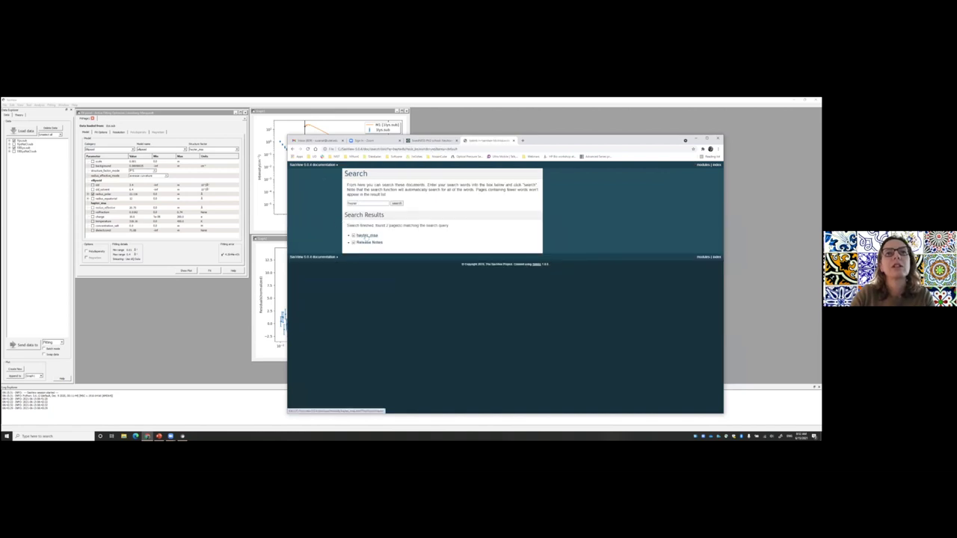
left_click(367, 236)
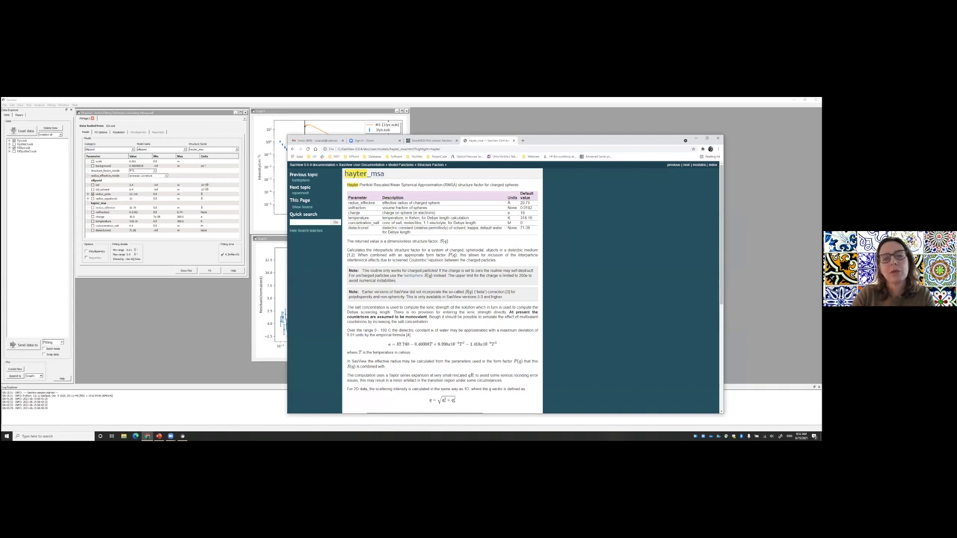
Step: Examine the hayter_msa page down to its references, highlight the first reference and minimize the documentation window
scroll(432, 265, "down", 5)
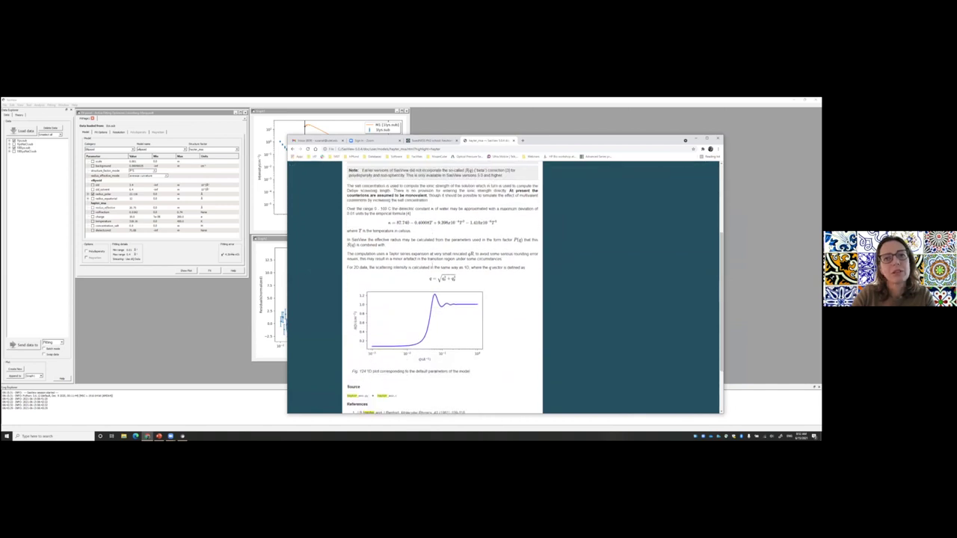
scroll(432, 264, "down", 1)
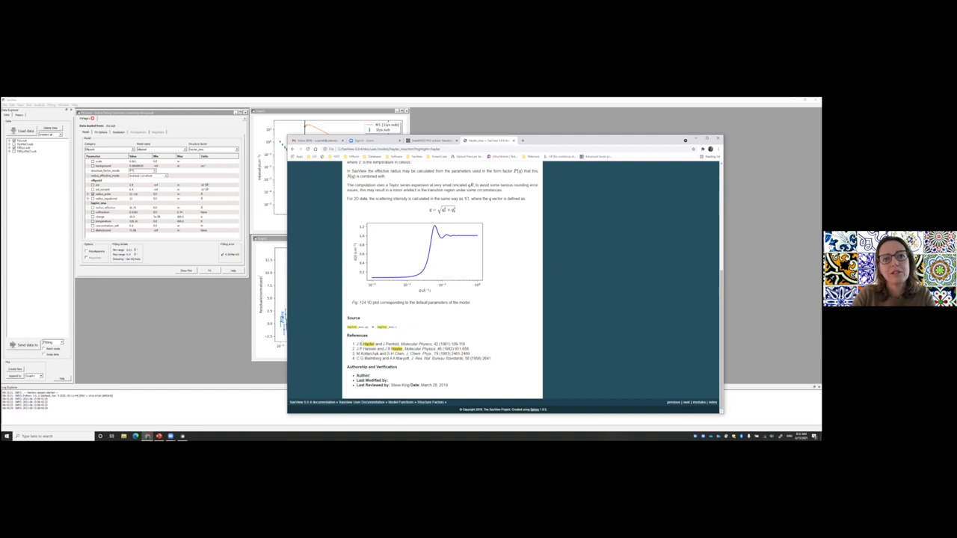
left_click_drag(356, 344, 465, 344)
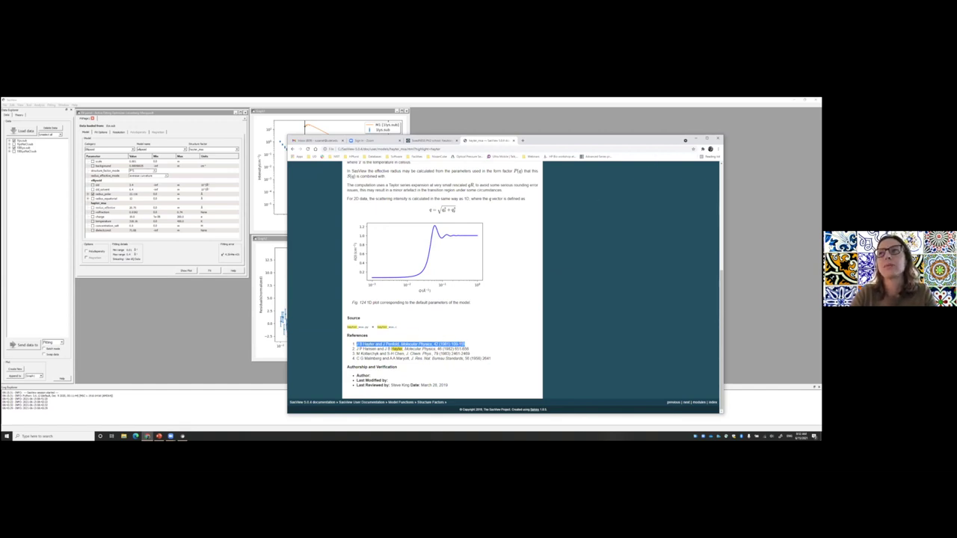
left_click(696, 138)
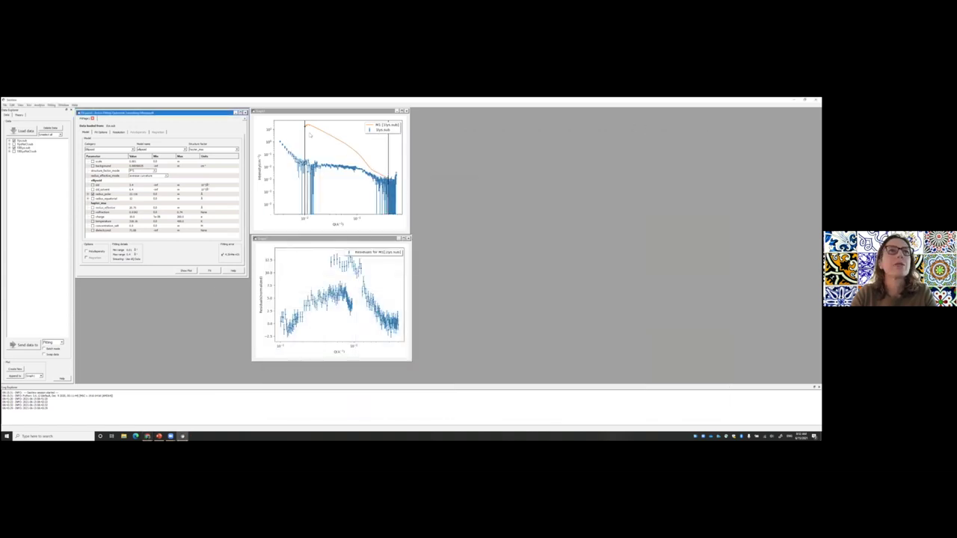
Step: Set the model's scale to 1 and the structure factor mode to P*(1+beta*(S-1))
left_click_drag(215, 114, 217, 113)
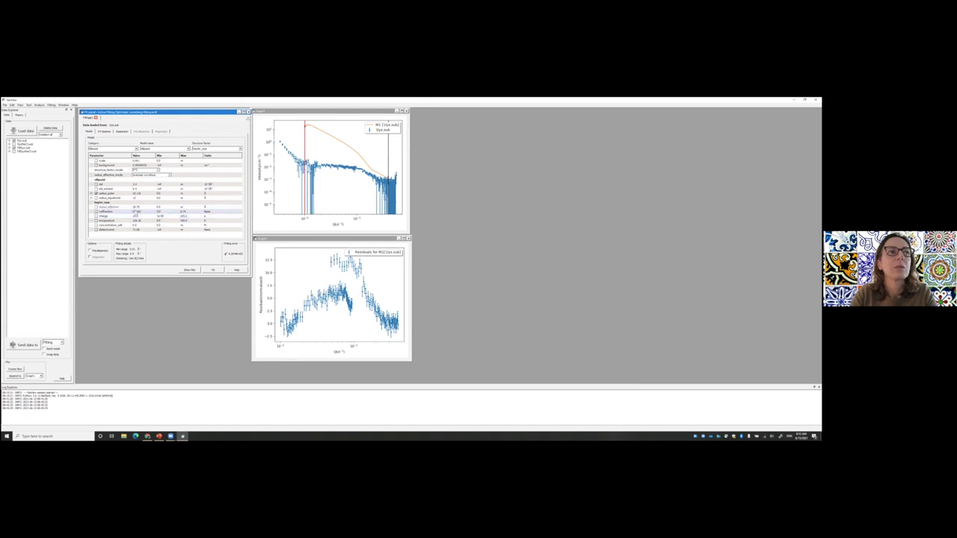
left_click(137, 160)
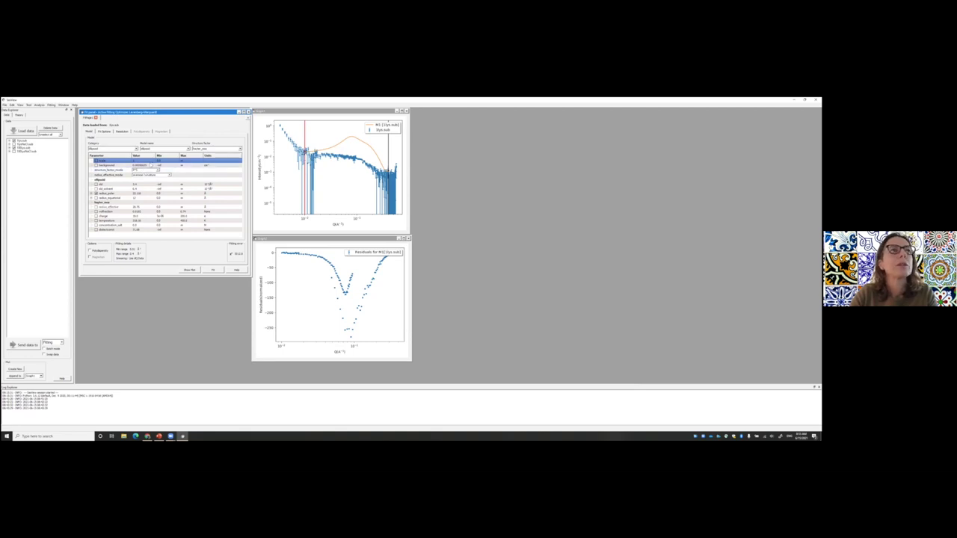
left_click(158, 171)
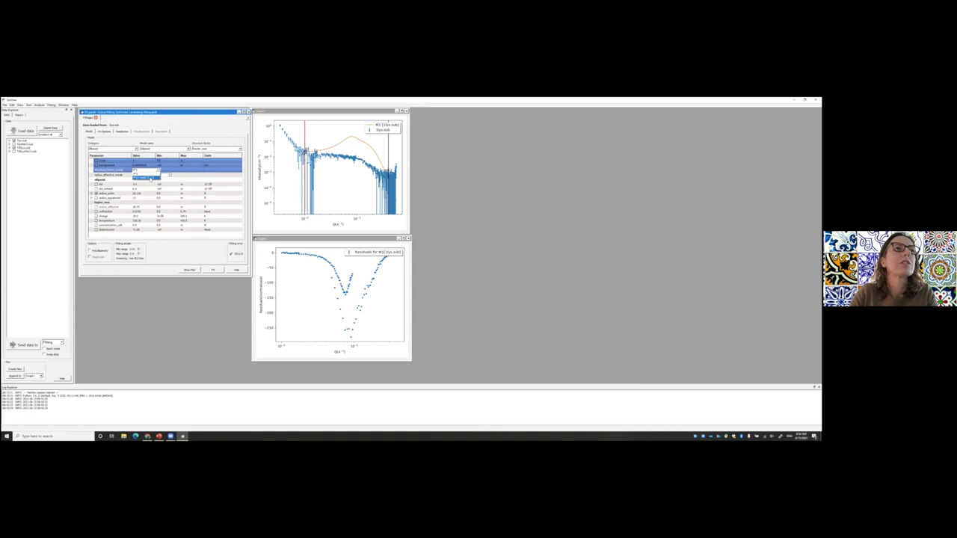
left_click(148, 178)
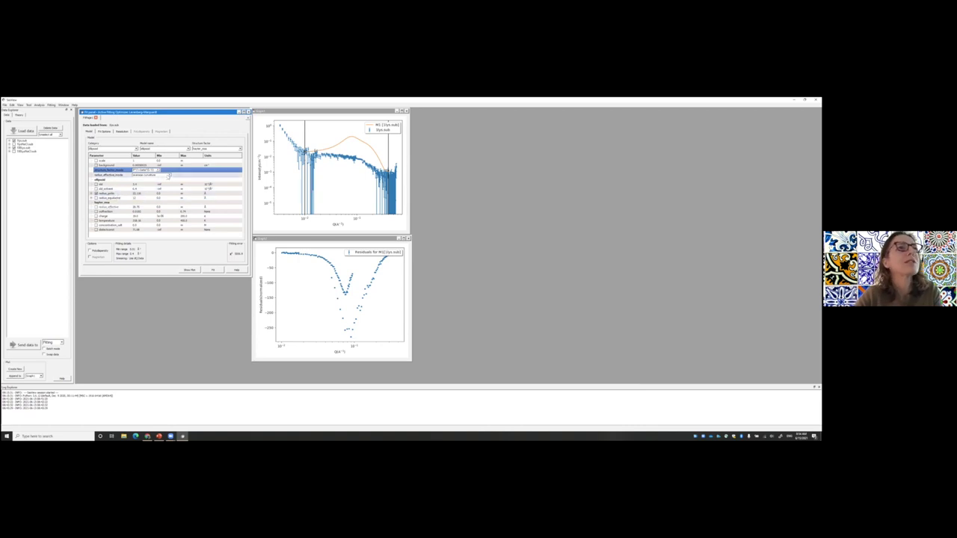
Step: Set the effective radius mode to unconstrained and enter a new radius_effective value for hayter_msa
left_click(169, 176)
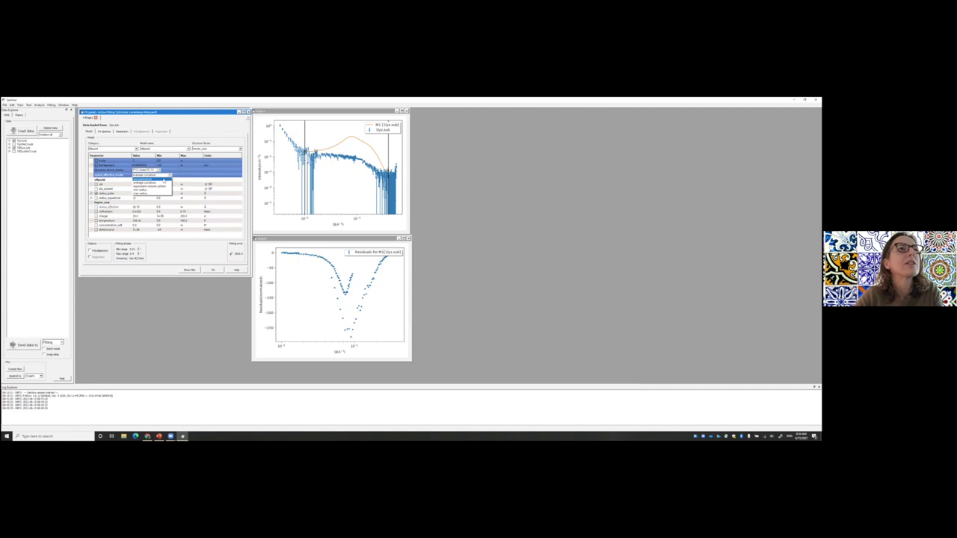
left_click(163, 180)
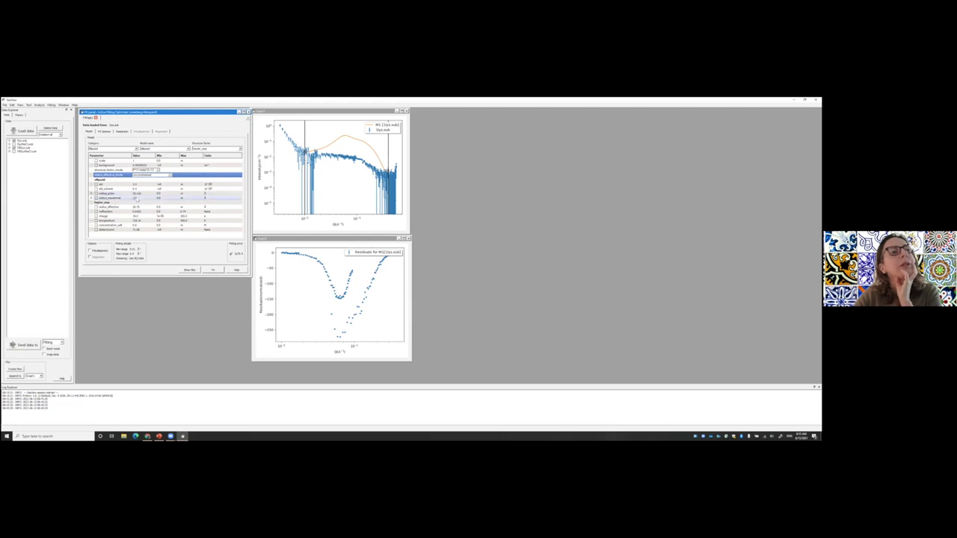
double_click(137, 207)
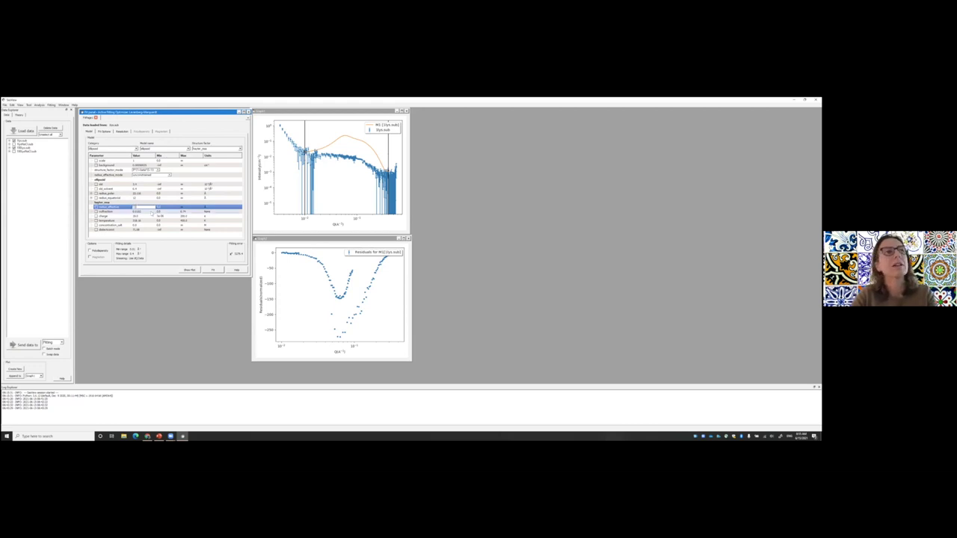
key("Return")
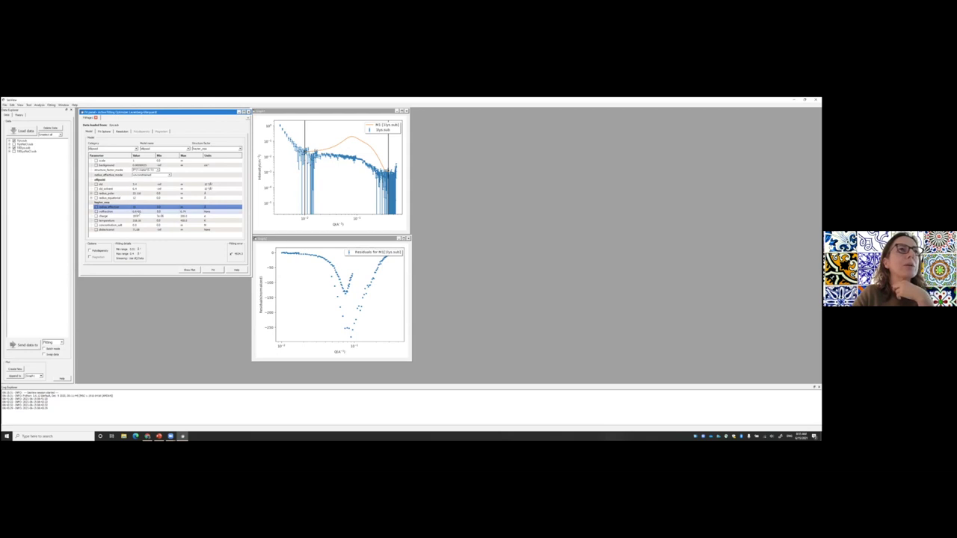
Step: Enter new values for the volume fraction and the charge in the hayter_msa parameters
double_click(138, 212)
key("BackSpace")
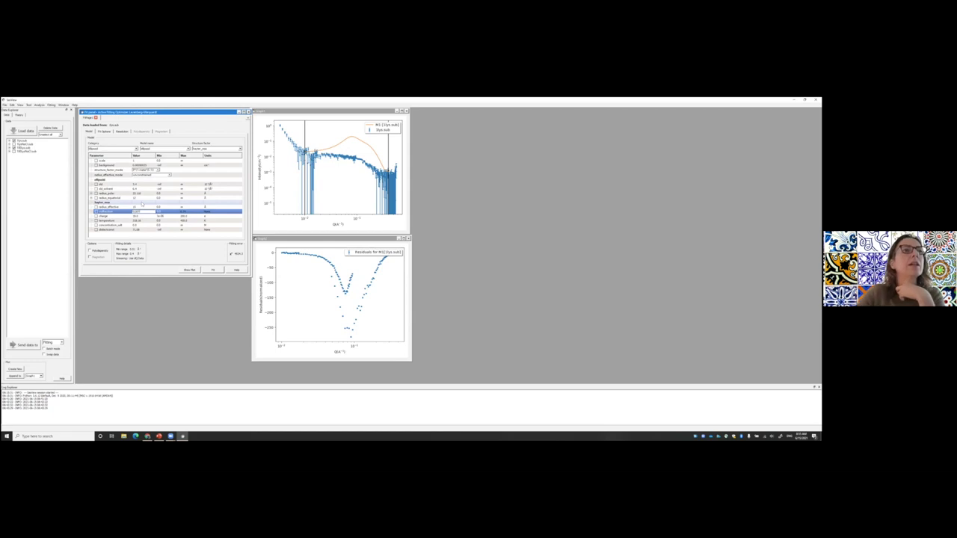
key("Return")
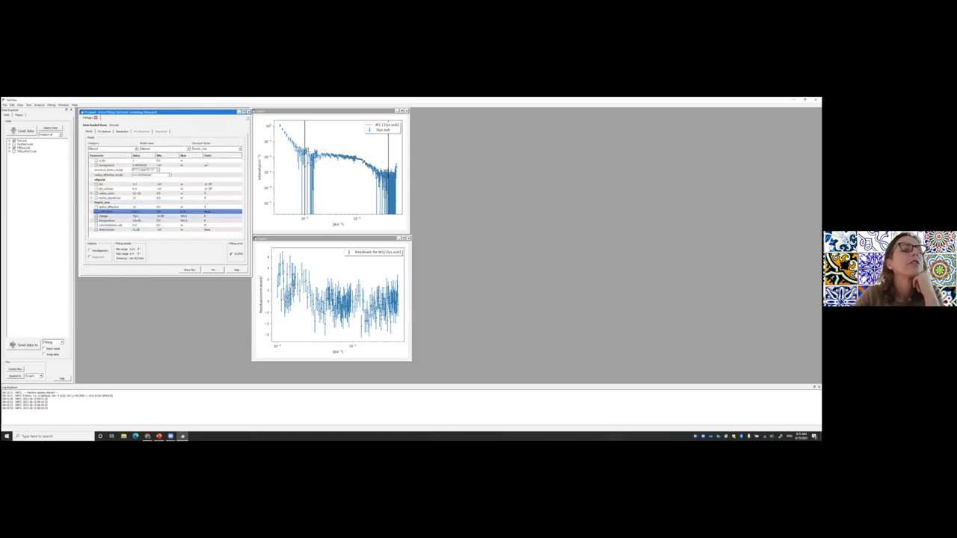
left_click(136, 216)
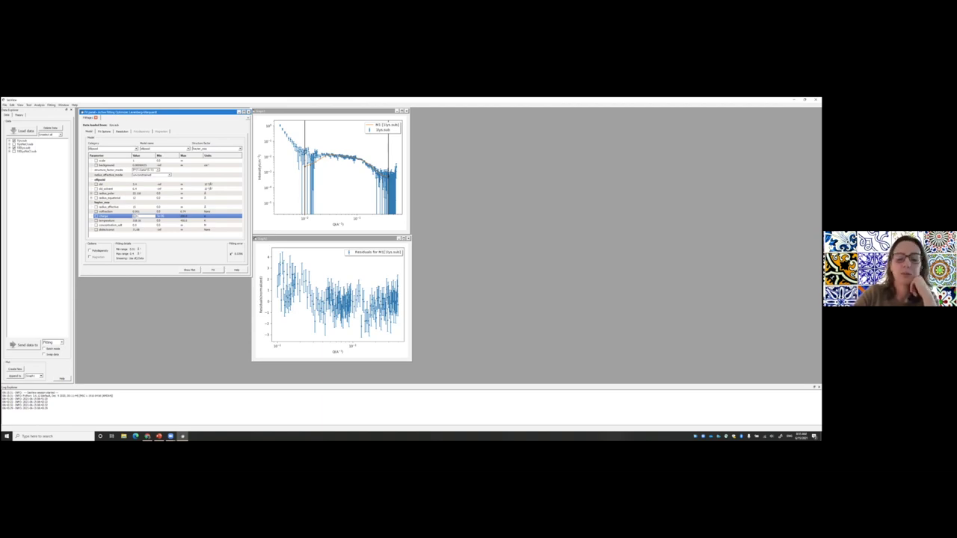
key("Return")
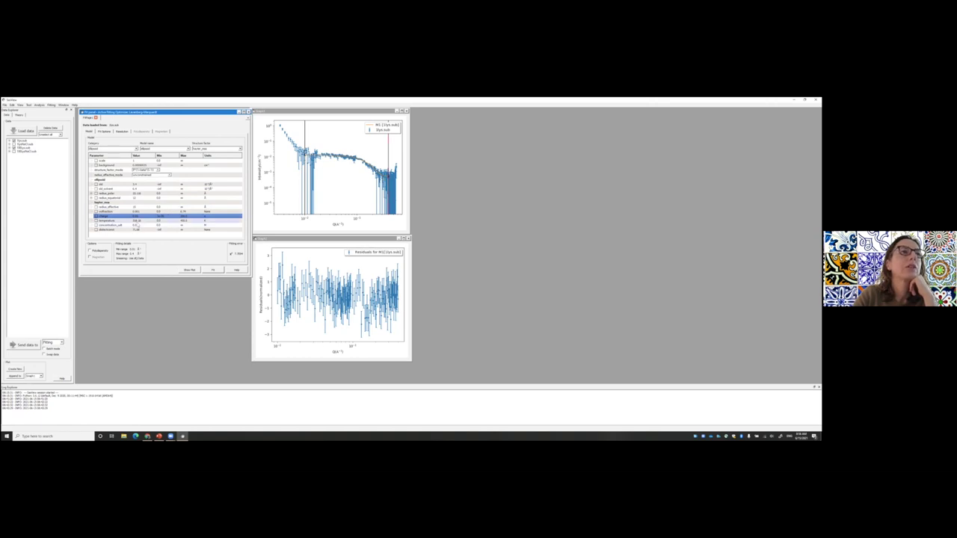
Step: Set the hayter_msa temperature to 298 K and enter a new dielectric constant
double_click(138, 221)
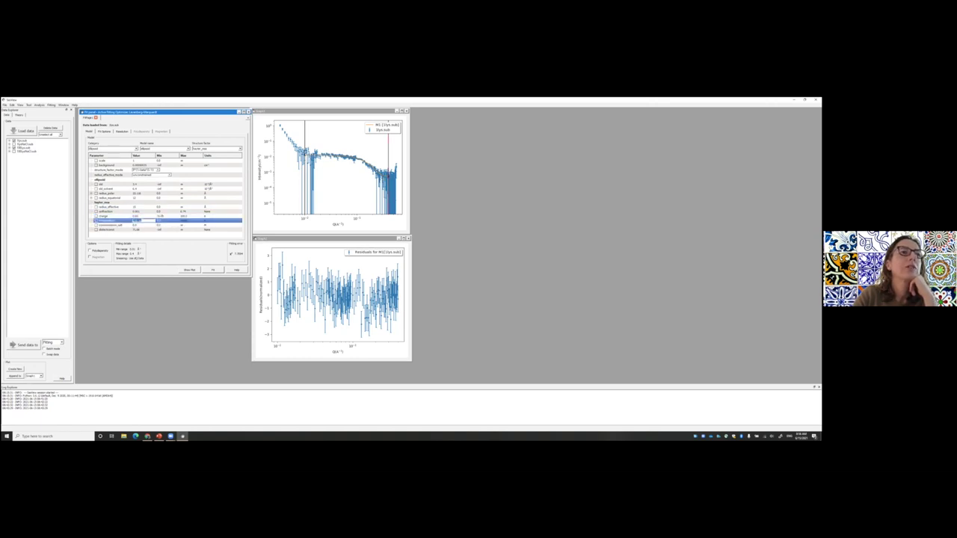
key("BackSpace")
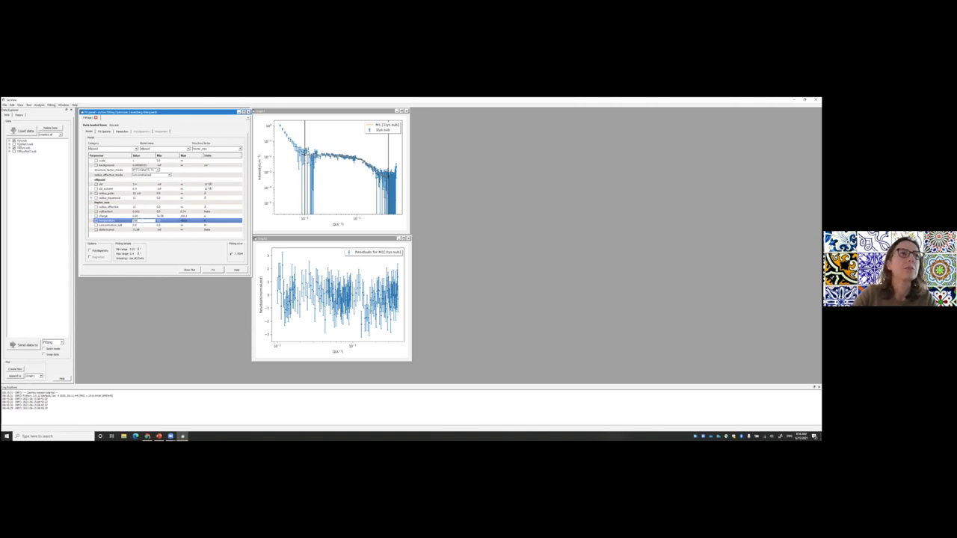
key("Return")
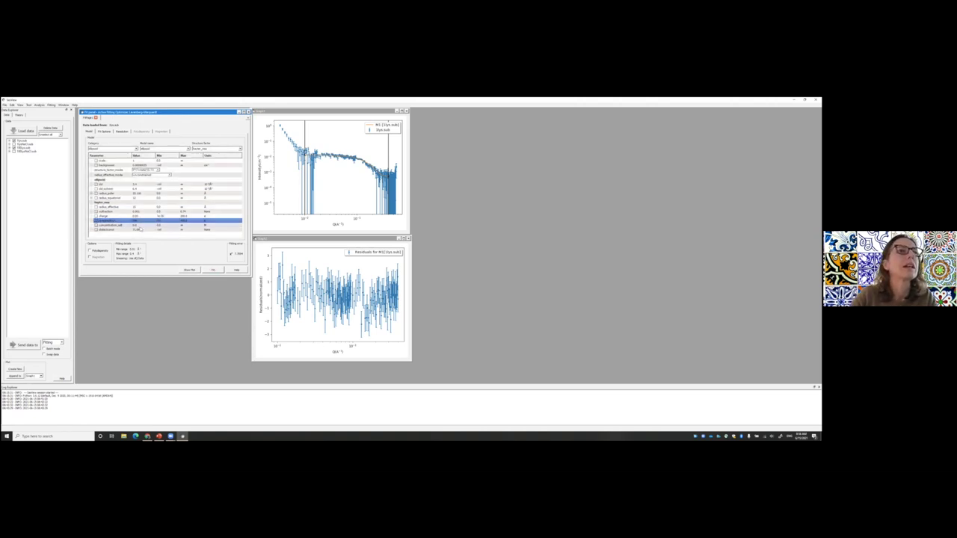
double_click(136, 225)
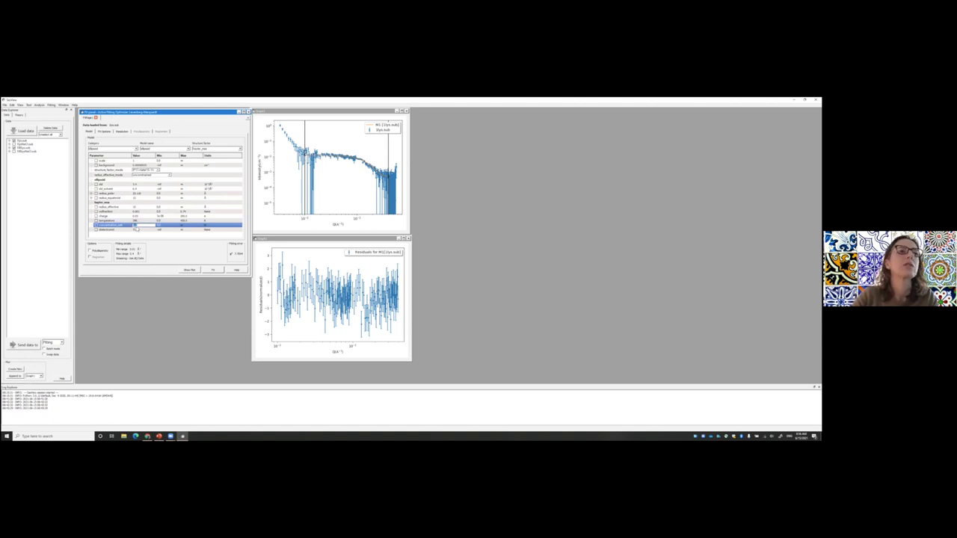
double_click(136, 230)
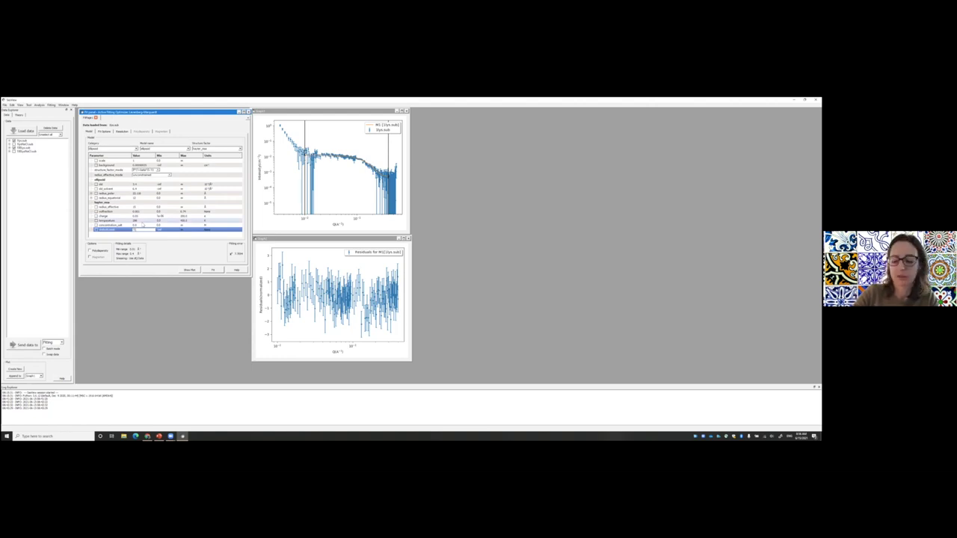
key("Return")
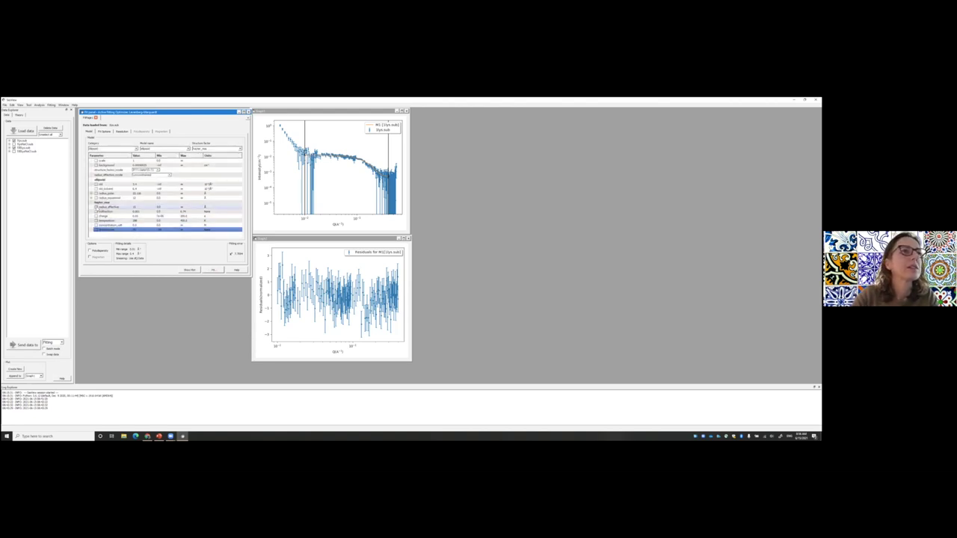
Step: Mark radius_effective for fitting, review the fit options and resolution settings, and run the fit
left_click(96, 207)
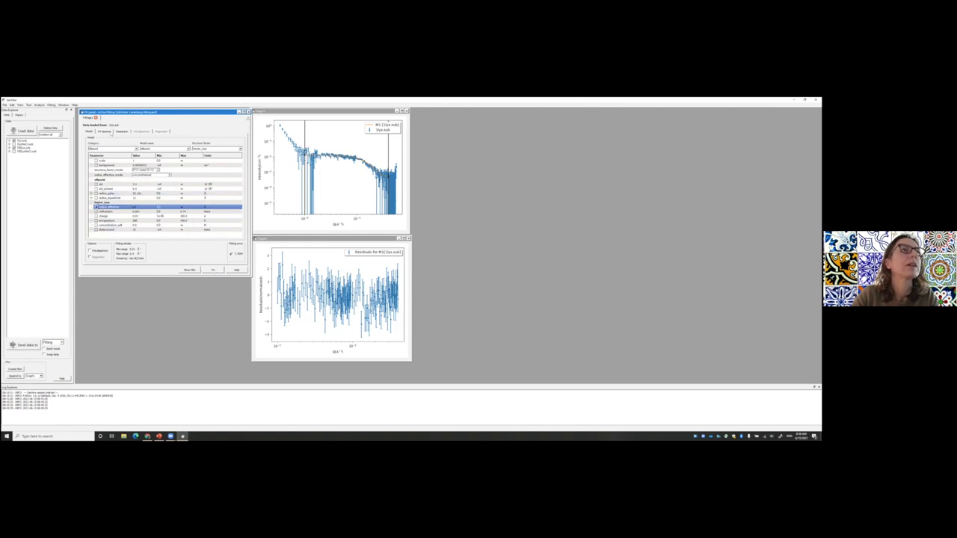
left_click(111, 132)
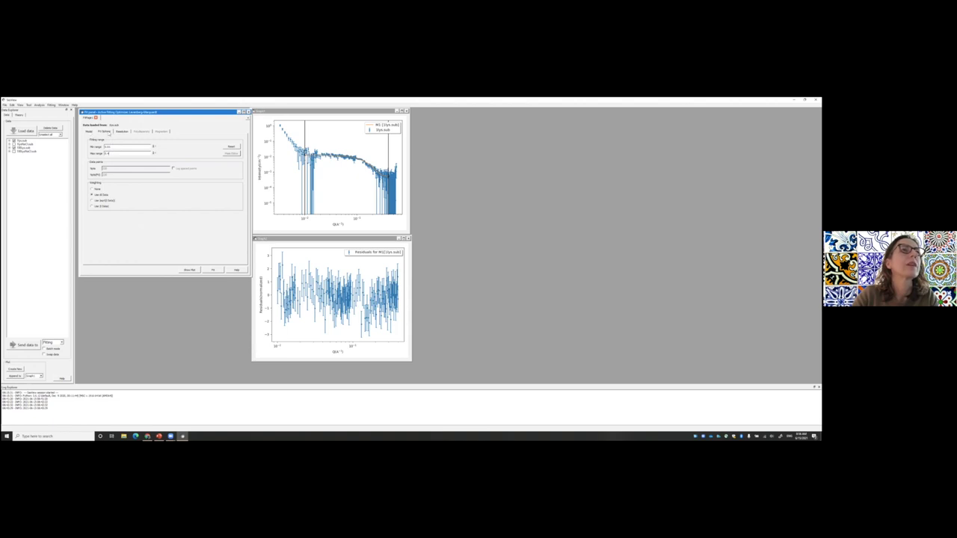
left_click(123, 132)
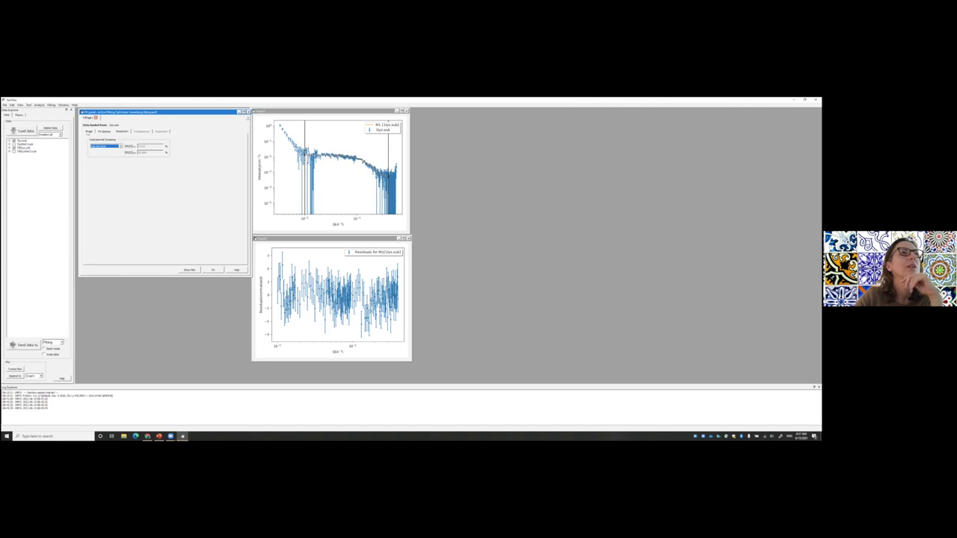
left_click(89, 131)
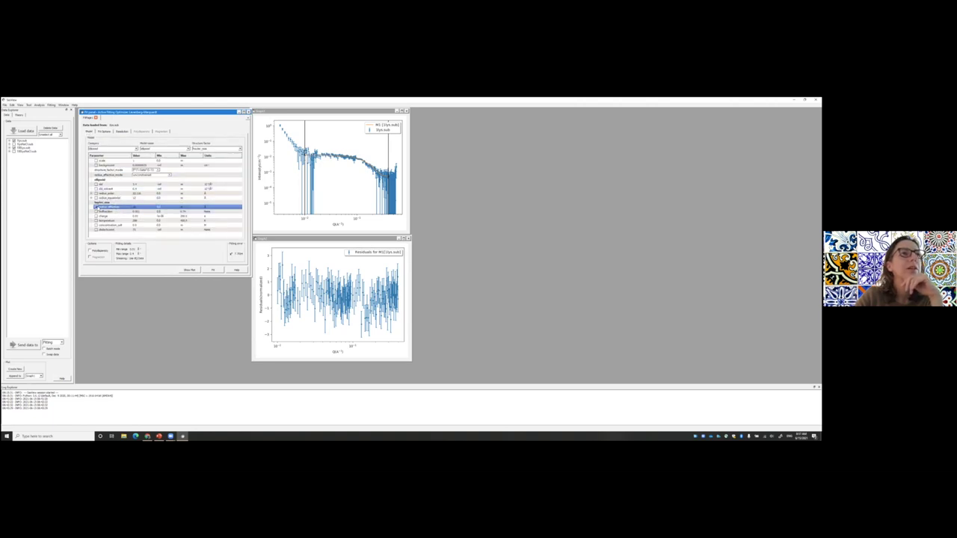
left_click(212, 270)
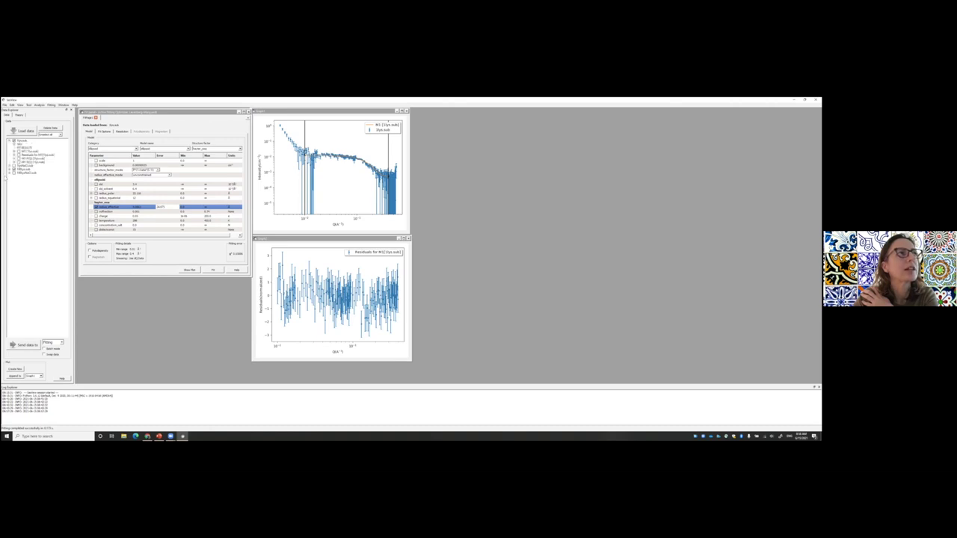
Step: Deselect all data, plot only the fitted S(Q) curve in a new graph, and place the graph beside the existing plots
left_click(56, 135)
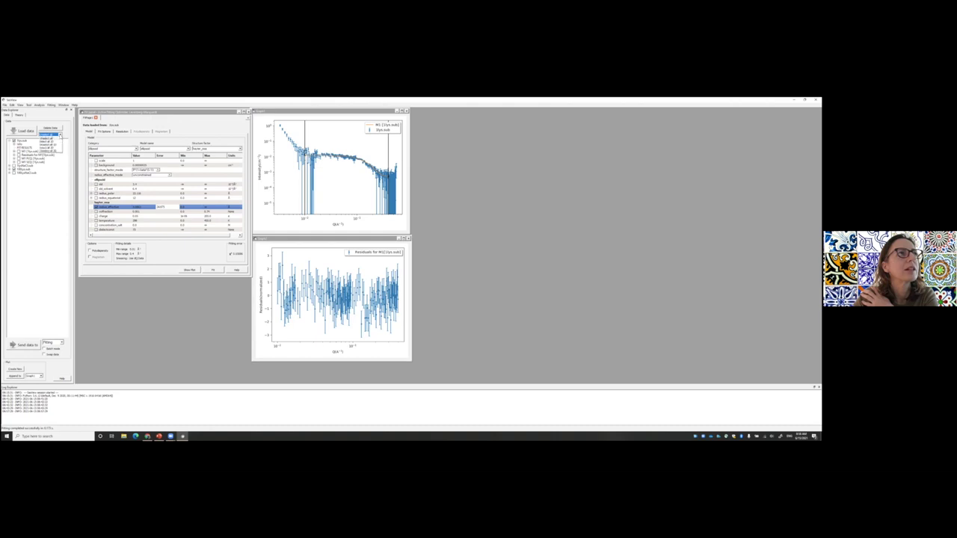
left_click(50, 142)
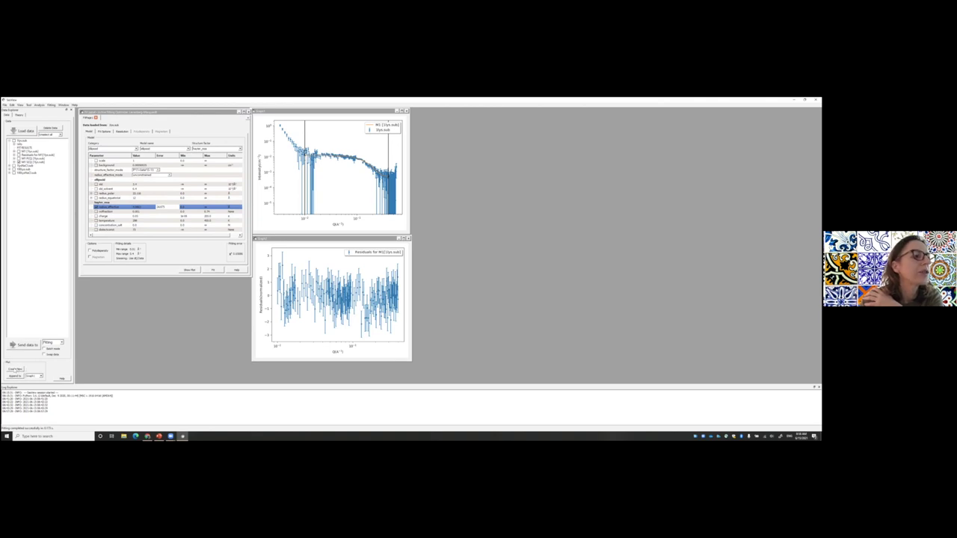
left_click(22, 370)
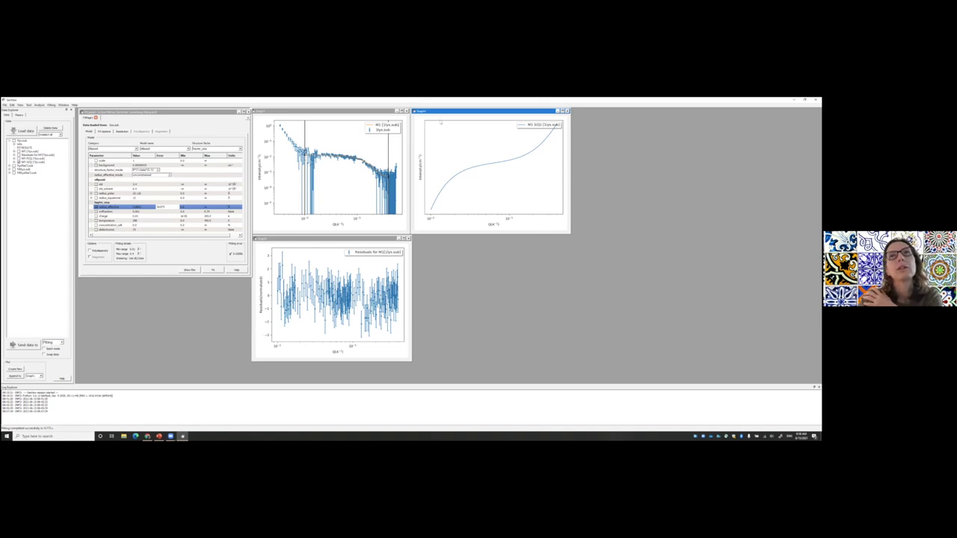
left_click_drag(548, 114, 501, 152)
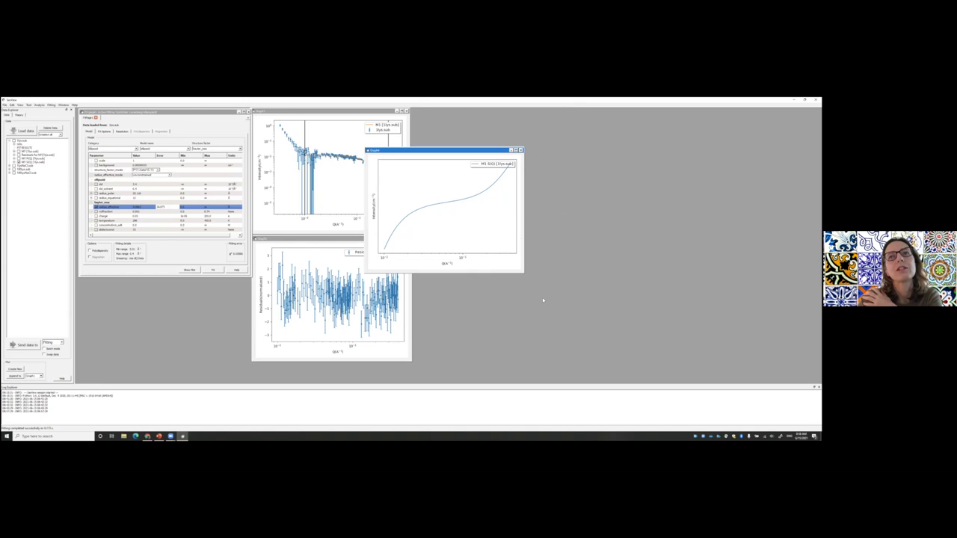
left_click_drag(467, 151, 526, 147)
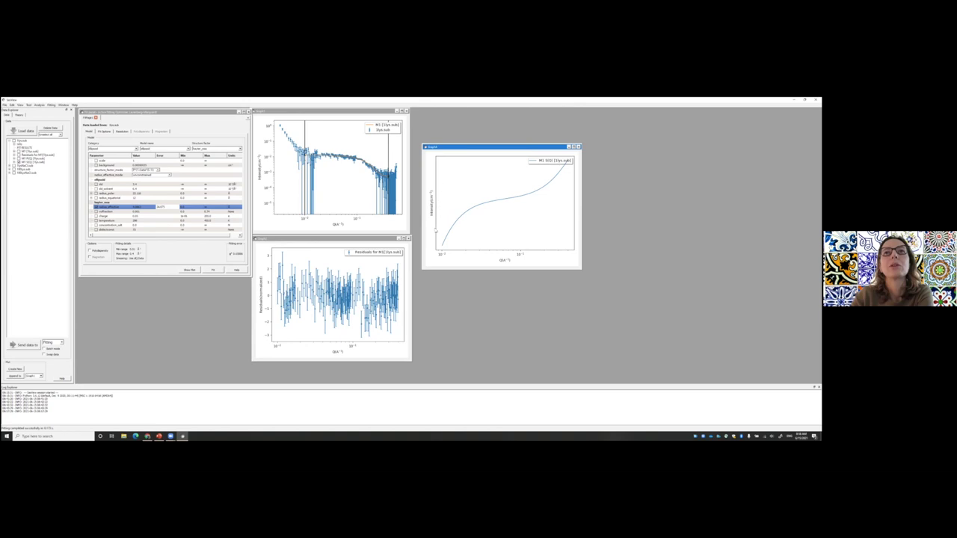
Step: Examine the data information and listed points of the S(Q) curve in an enlarged window, and close it
right_click(461, 178)
mouse_move(473, 199)
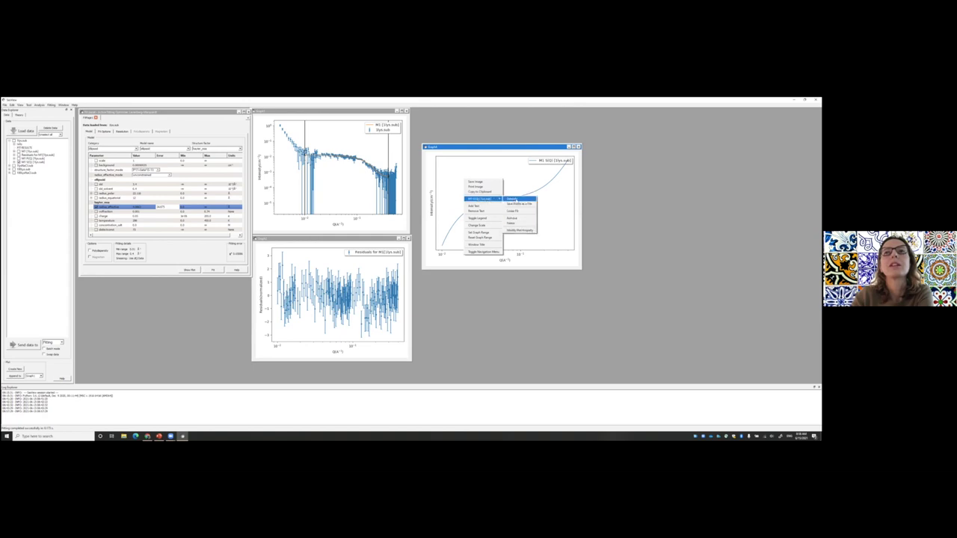
left_click(515, 199)
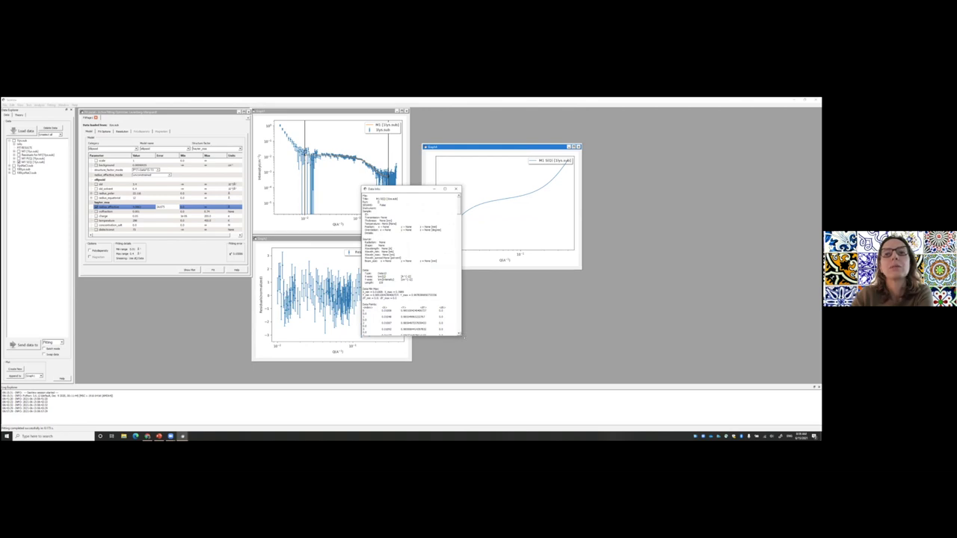
left_click_drag(463, 338, 534, 344)
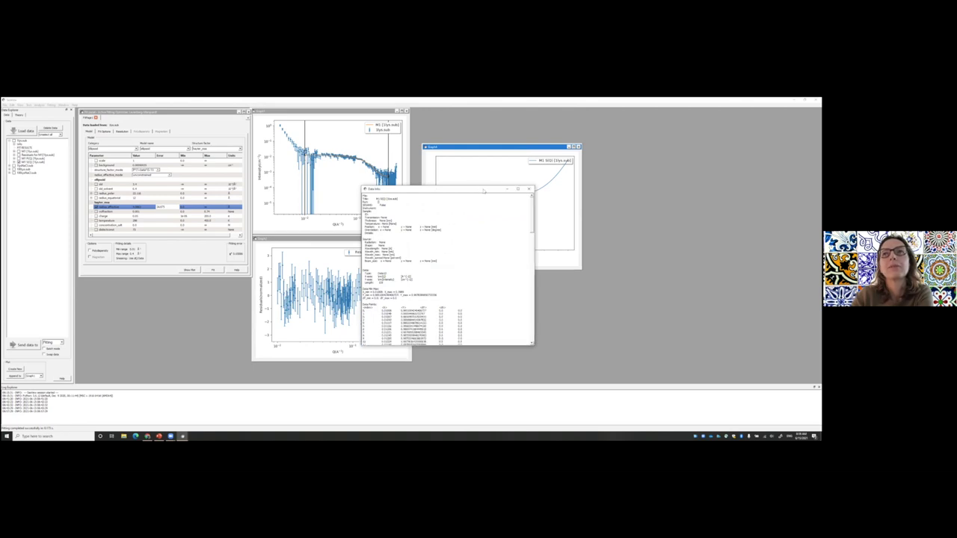
left_click_drag(484, 192, 637, 132)
scroll(598, 209, "down", 3)
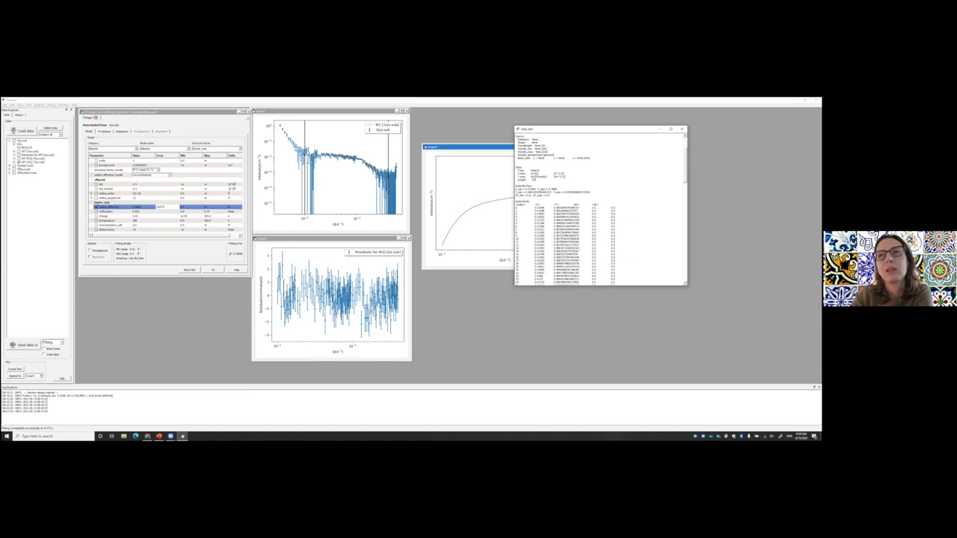
scroll(598, 209, "down", 10)
scroll(598, 209, "down", 12)
scroll(602, 209, "down", 10)
scroll(602, 210, "up", 15)
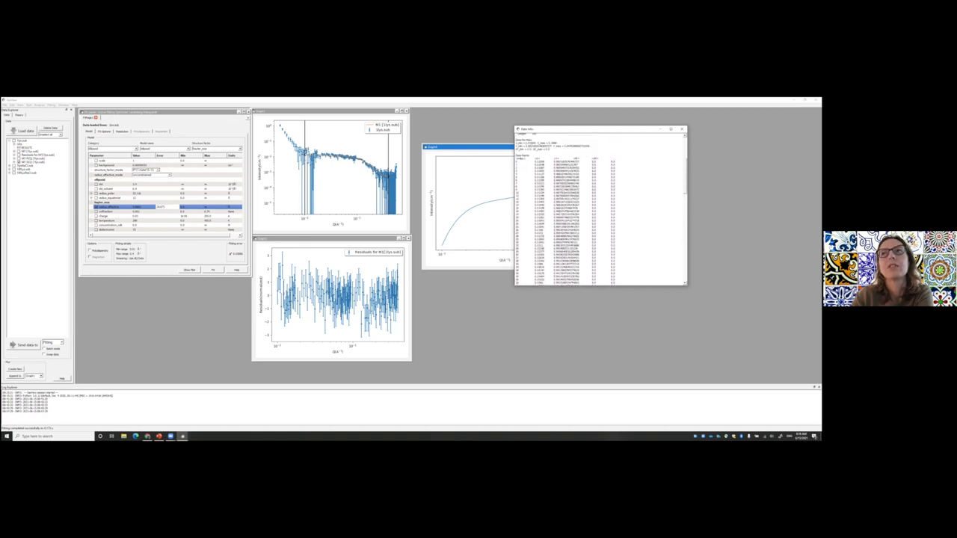
scroll(598, 210, "up", 5)
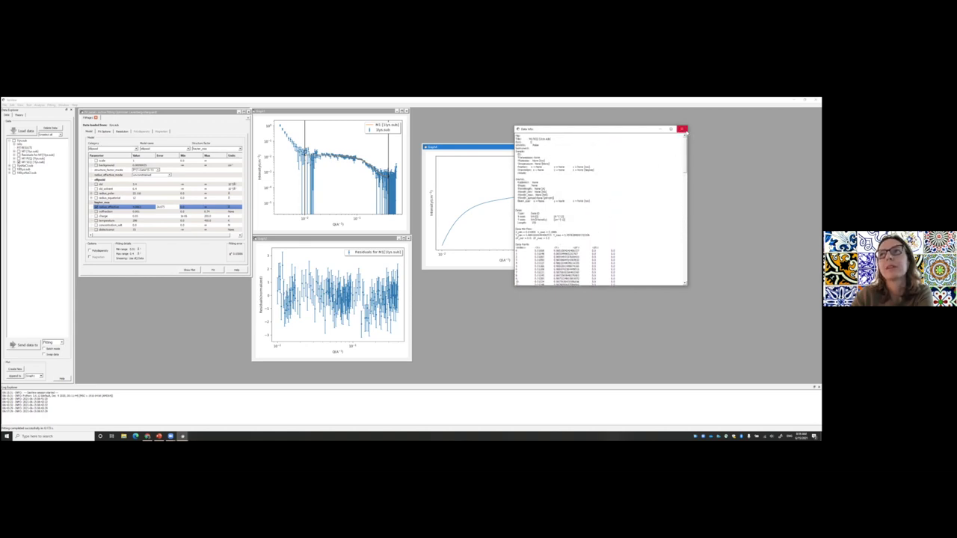
left_click(681, 129)
Step: Save the points of the fitted S(Q) curve as a text file, replacing the existing 1Lys text file
right_click(464, 182)
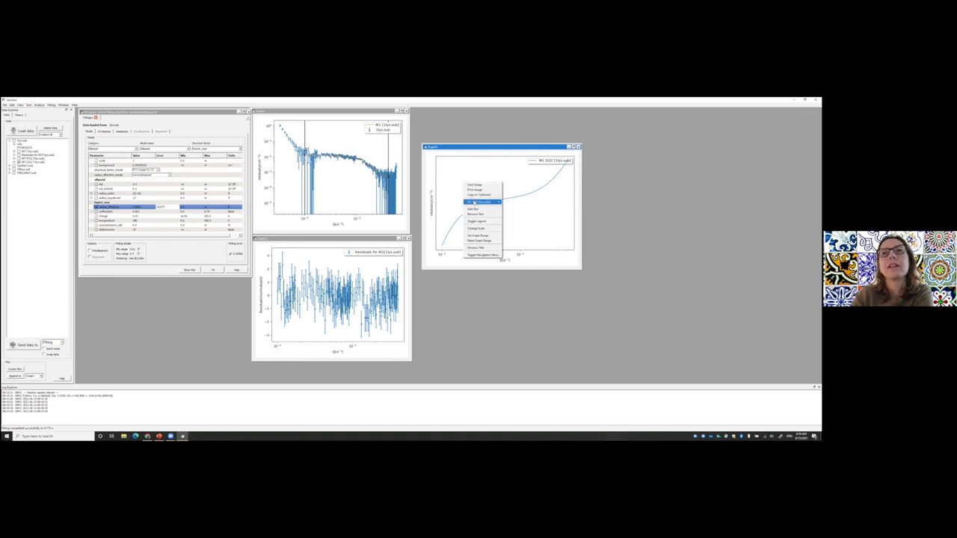
mouse_move(475, 203)
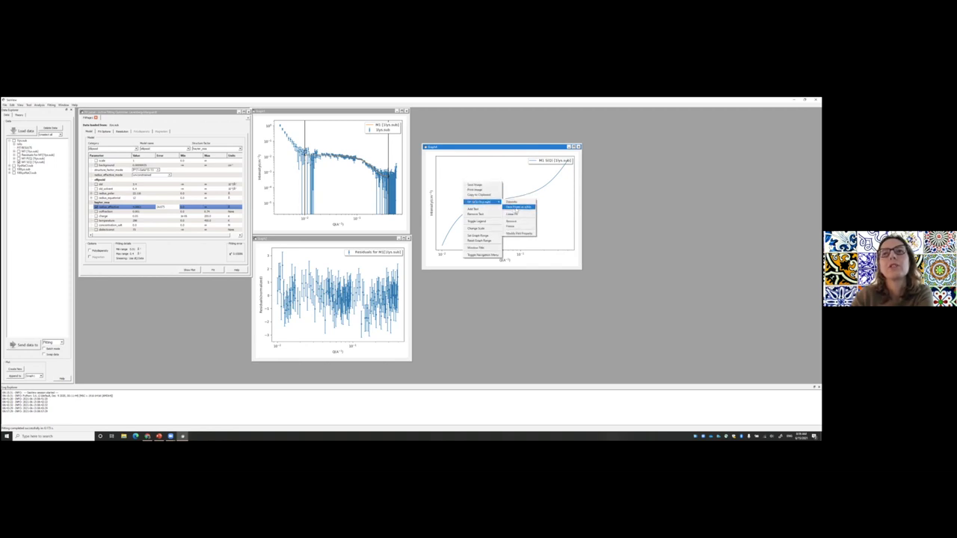
left_click(521, 207)
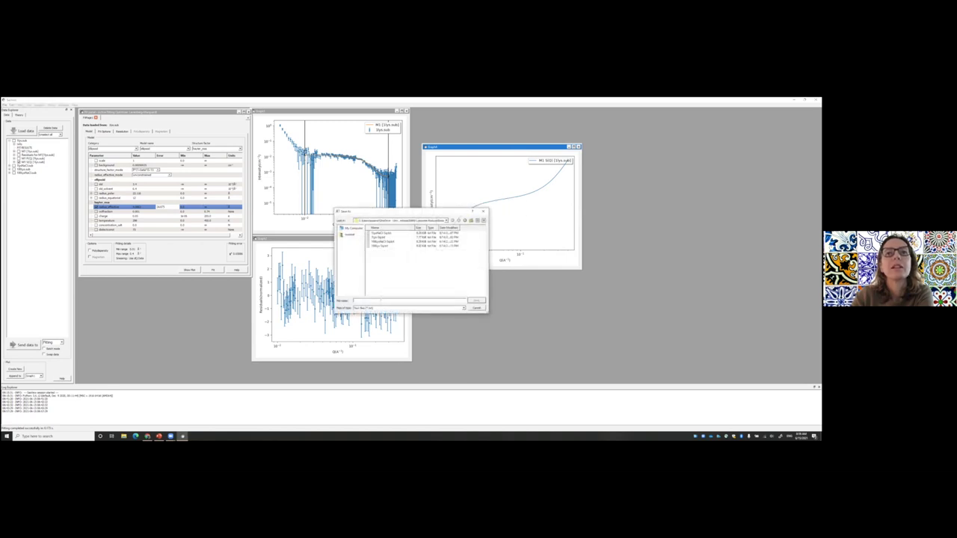
type("ys")
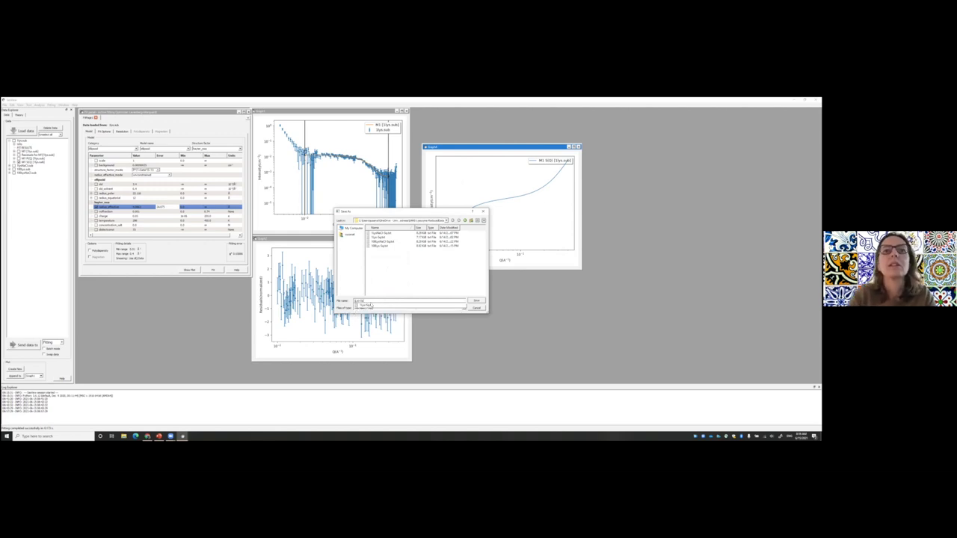
left_click(366, 306)
left_click(382, 233)
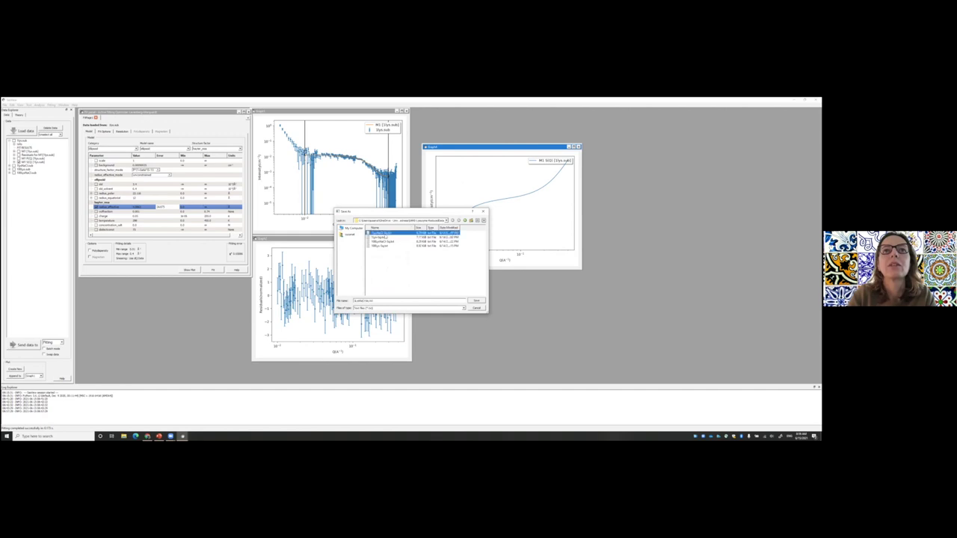
left_click(381, 237)
left_click(475, 301)
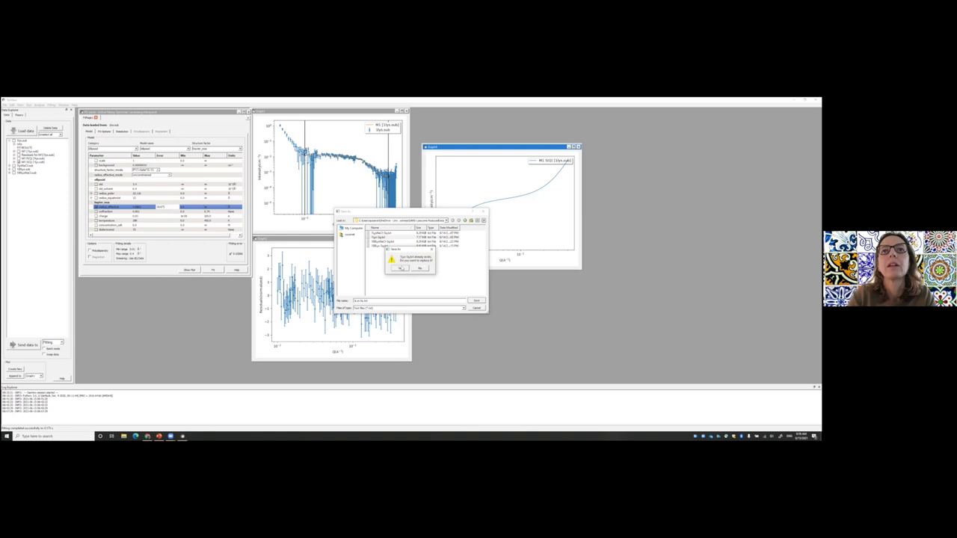
left_click(400, 267)
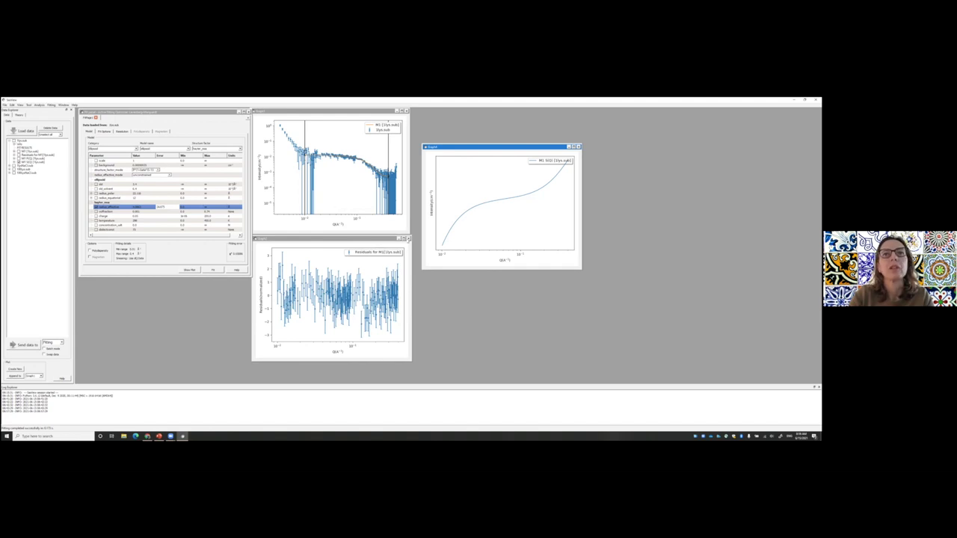
Step: Close the residuals graph, the fitted data graph and the S(Q) graph
left_click(408, 239)
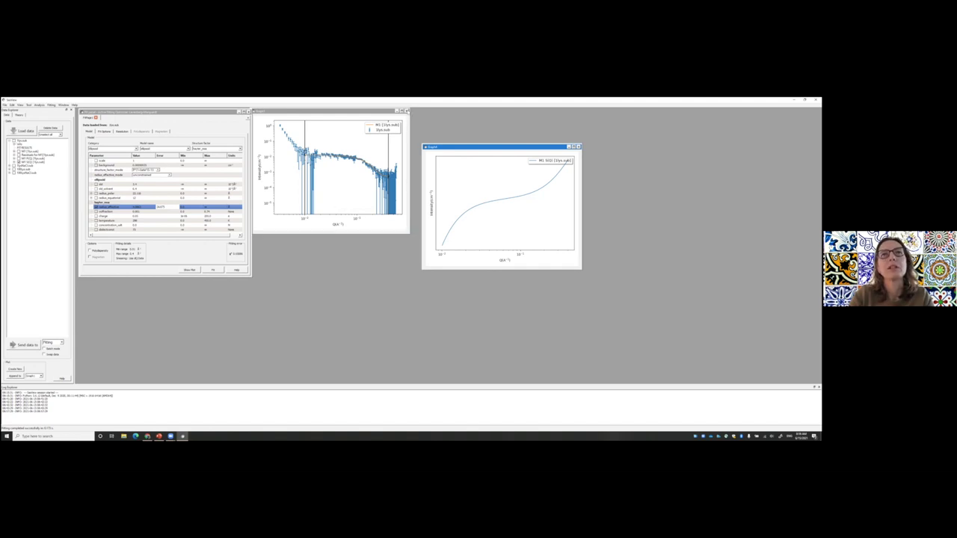
left_click(407, 111)
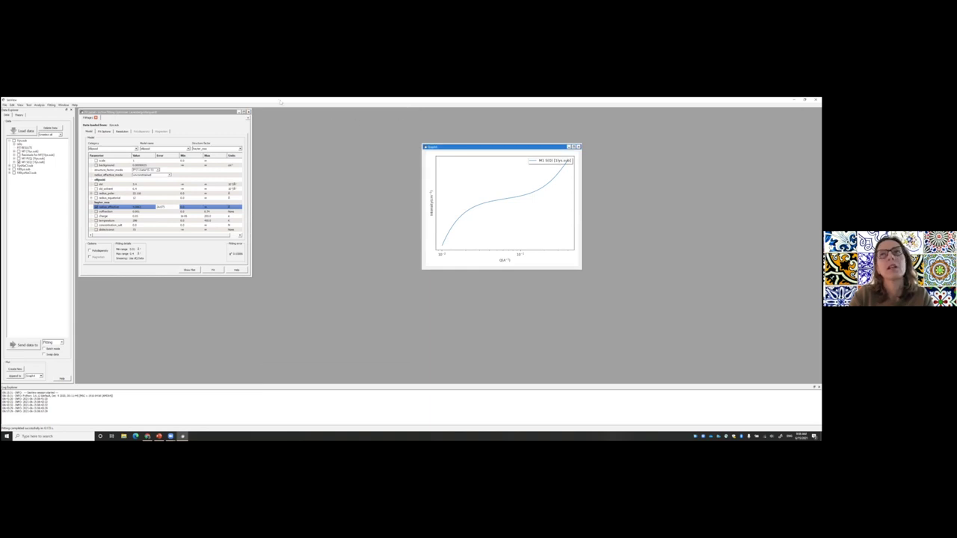
left_click(578, 146)
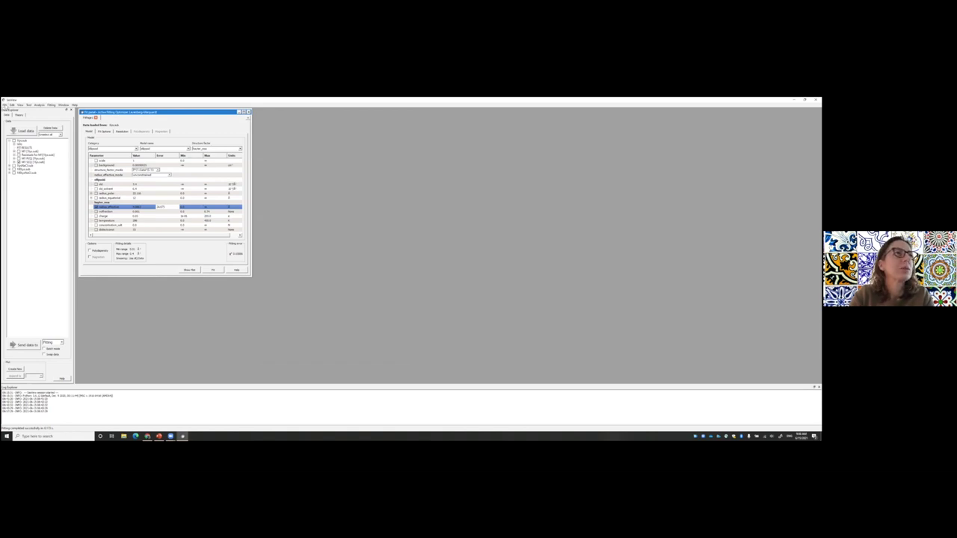
Step: Save the whole project as a new project file in the lysozyme reduced-data folder
left_click(6, 105)
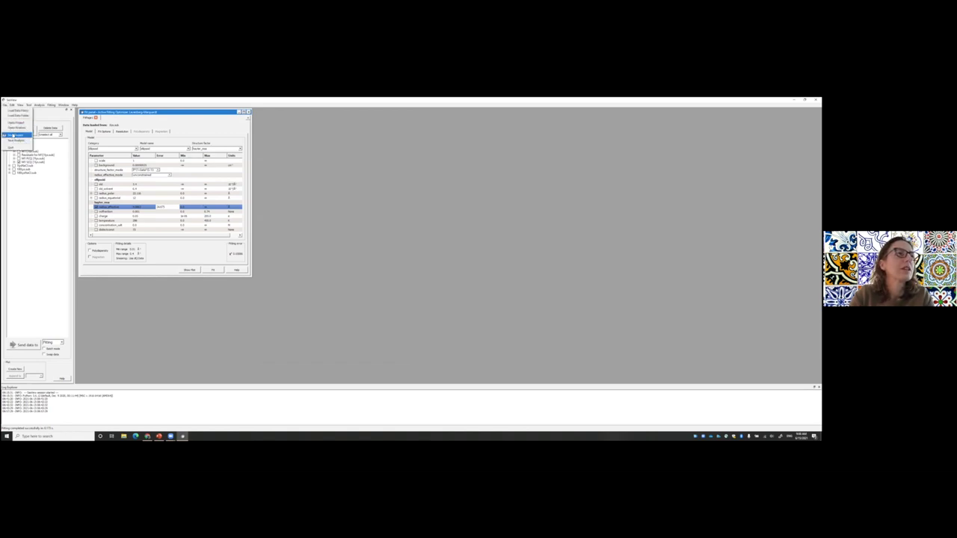
left_click(13, 135)
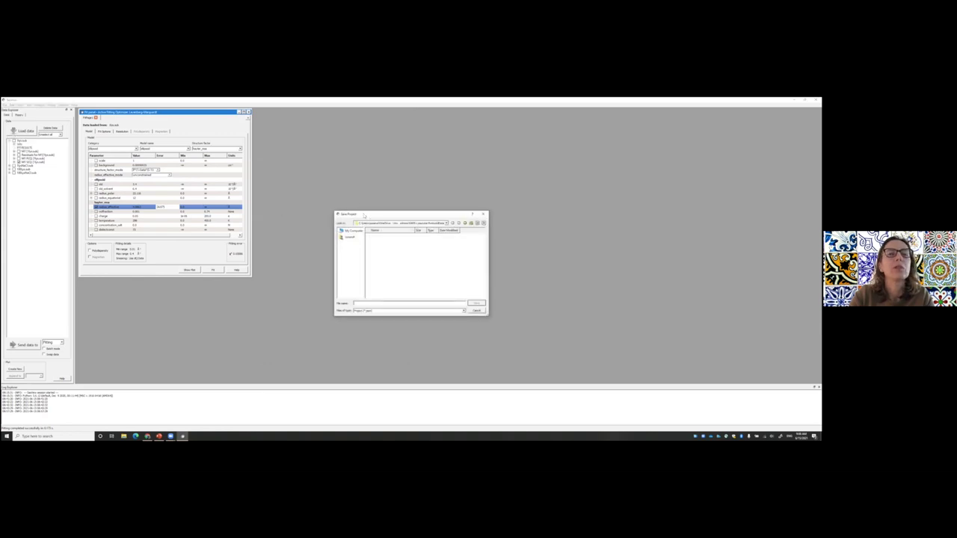
left_click_drag(364, 216, 307, 173)
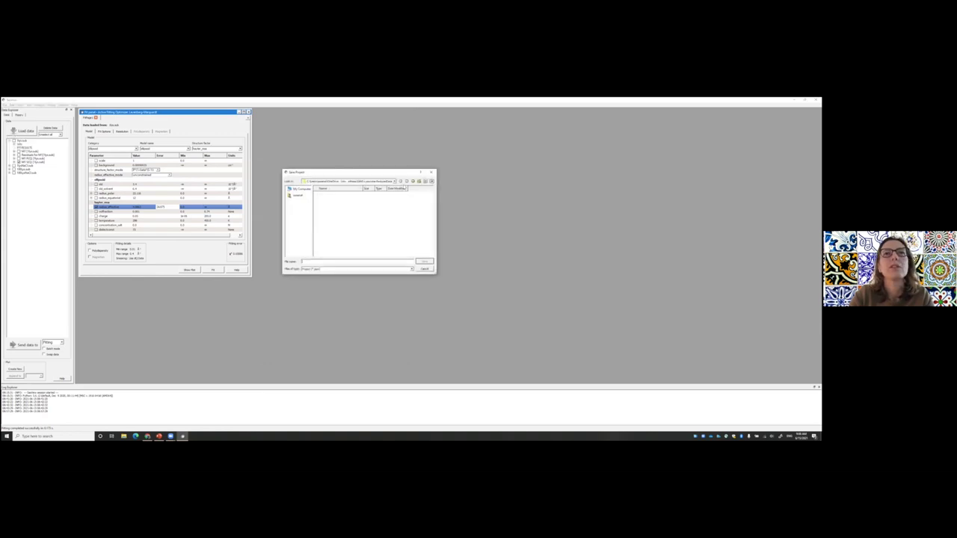
left_click(414, 183)
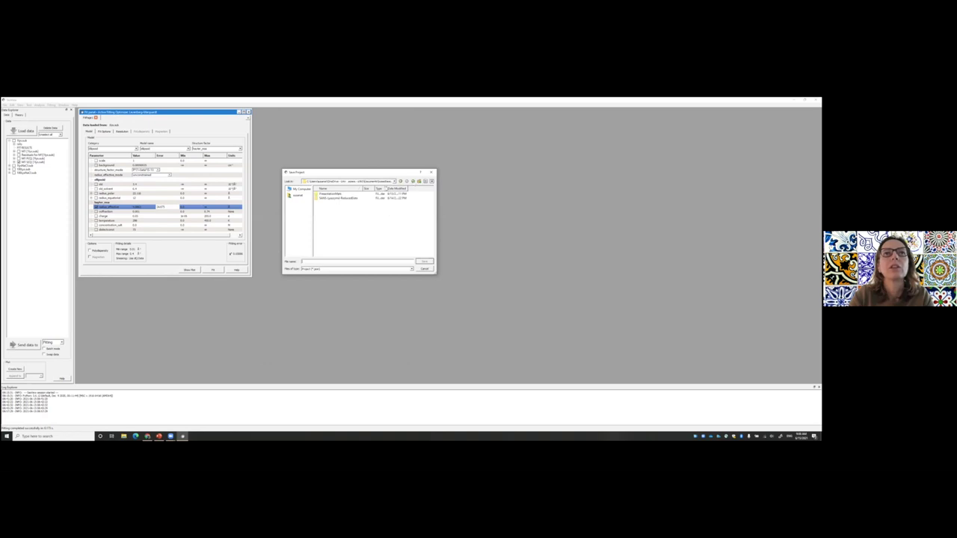
double_click(342, 199)
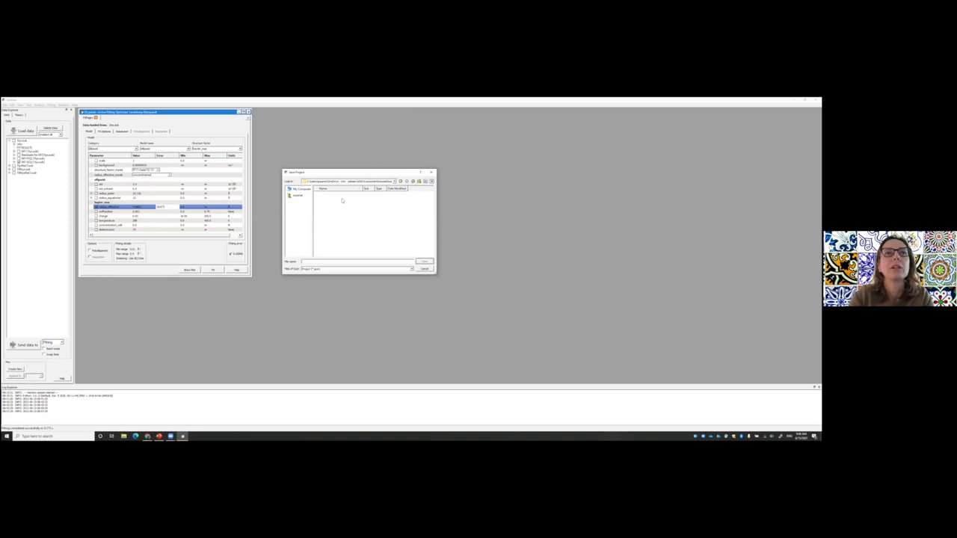
type("llipsoid")
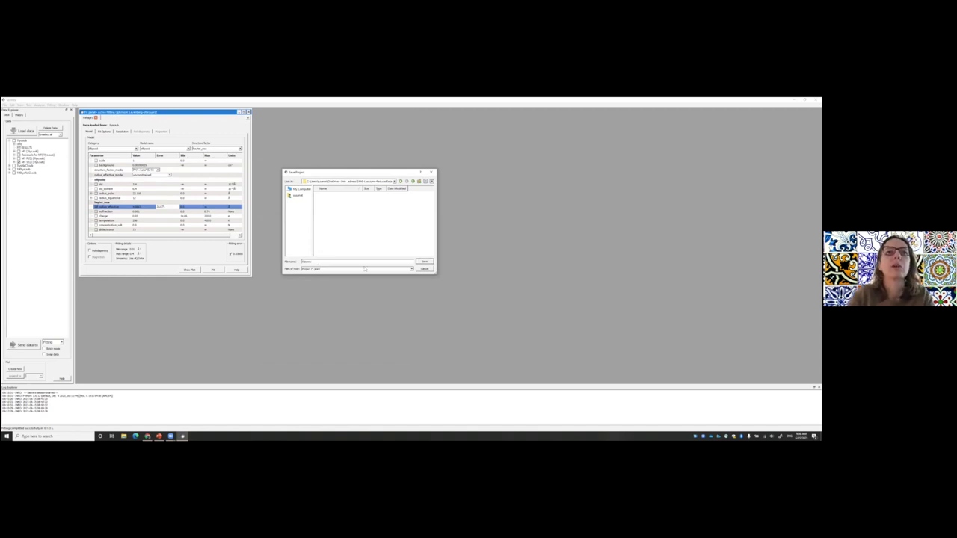
left_click(424, 261)
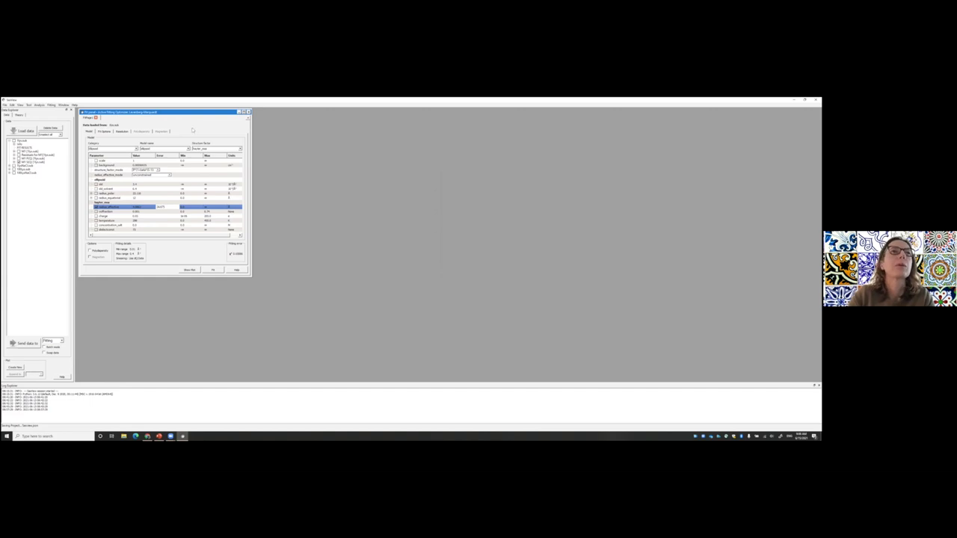
Step: Enlarge the fit panel and reposition it slightly in the workspace
left_click_drag(193, 113, 194, 116)
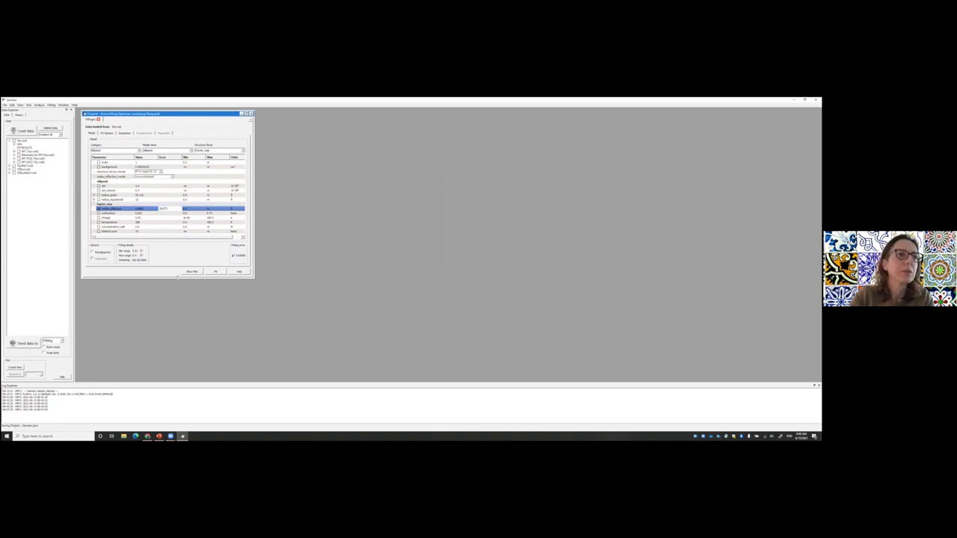
left_click_drag(256, 281, 261, 288)
left_click_drag(213, 115, 212, 115)
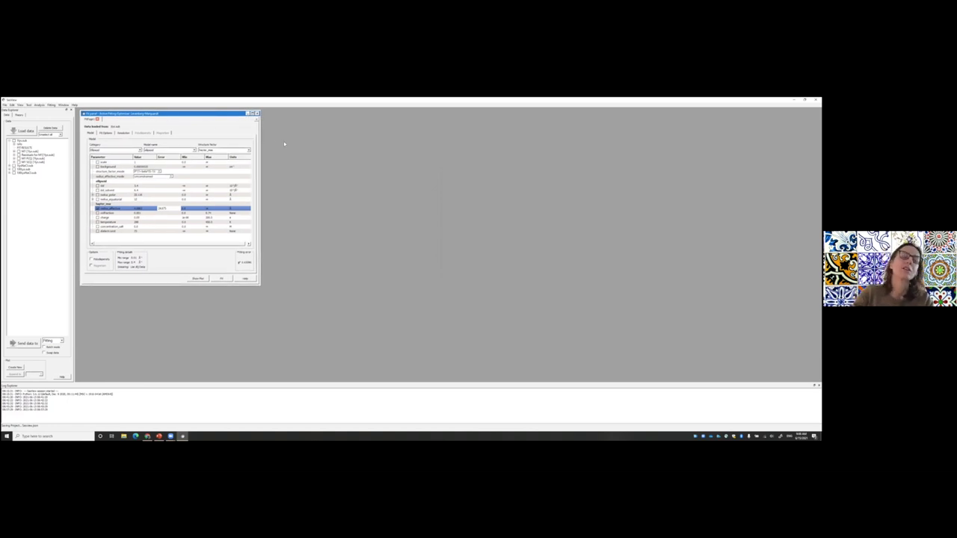
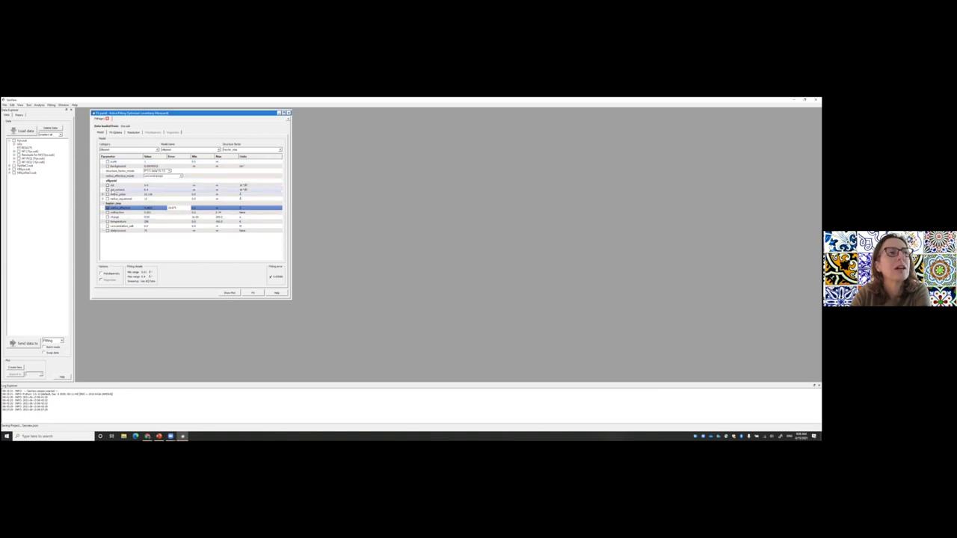
Step: Switch to PowerPoint to examine the scattering intensity equation with its form and structure factors, and return to SasView
left_click(158, 436)
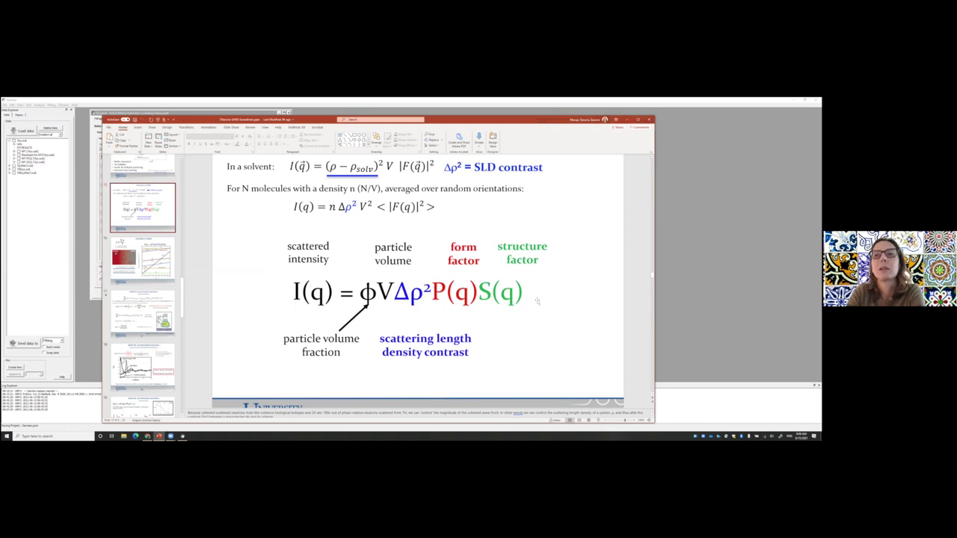
left_click(627, 119)
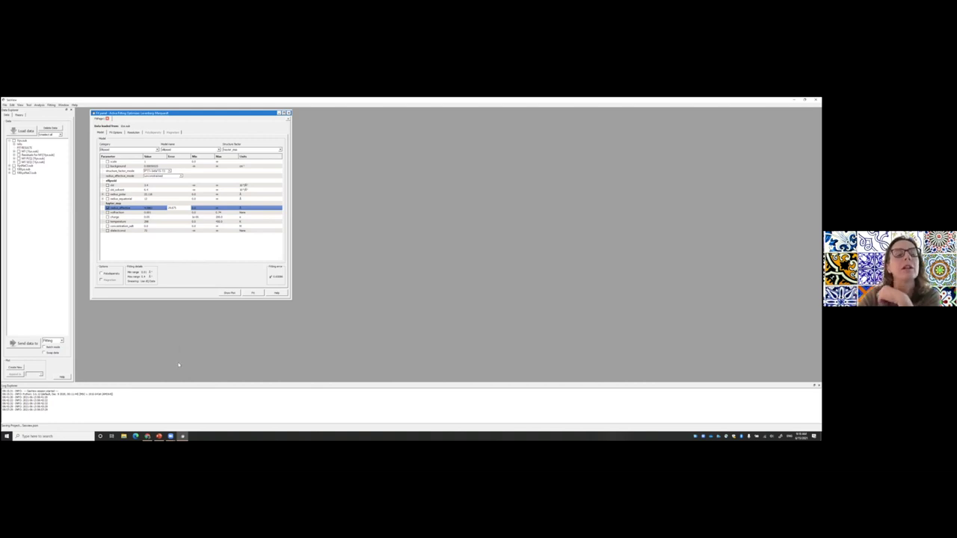
left_click(159, 436)
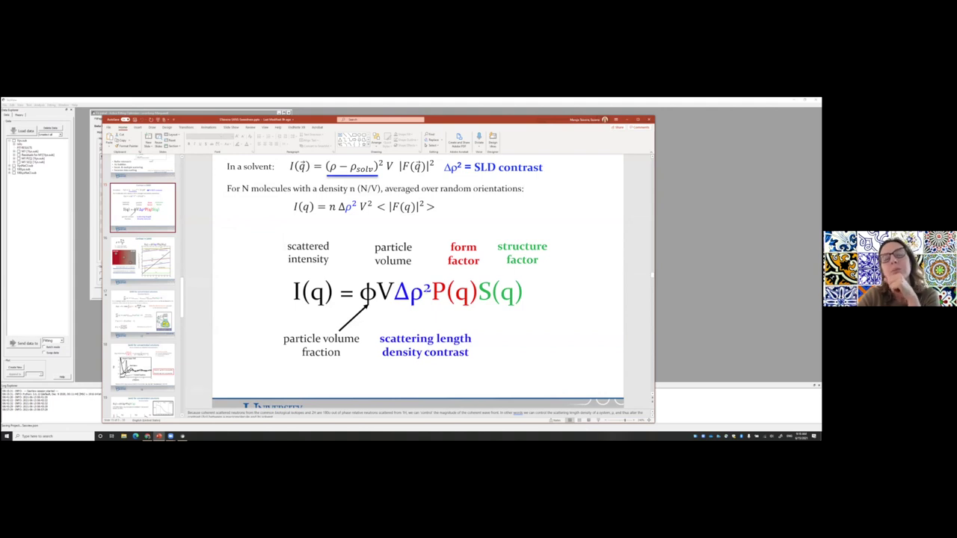
left_click(629, 120)
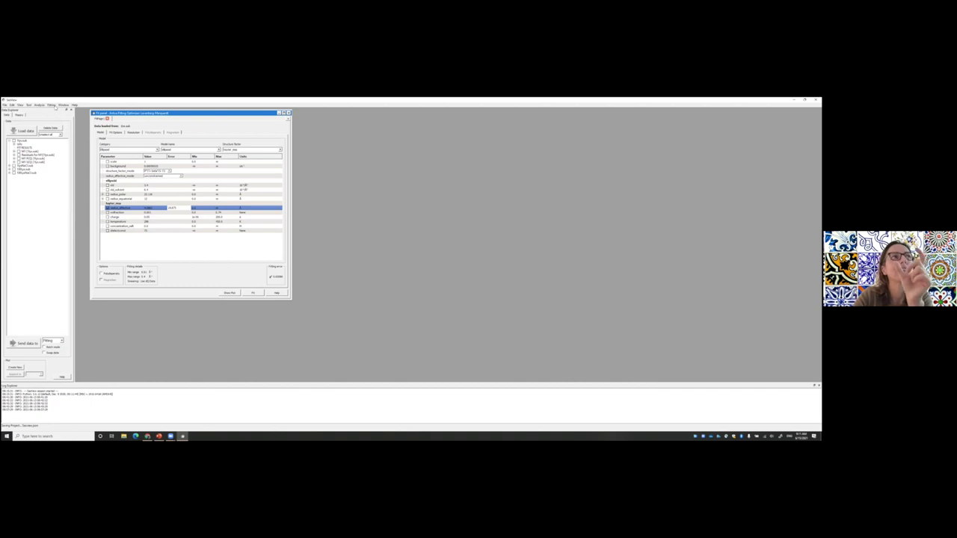
left_click(51, 104)
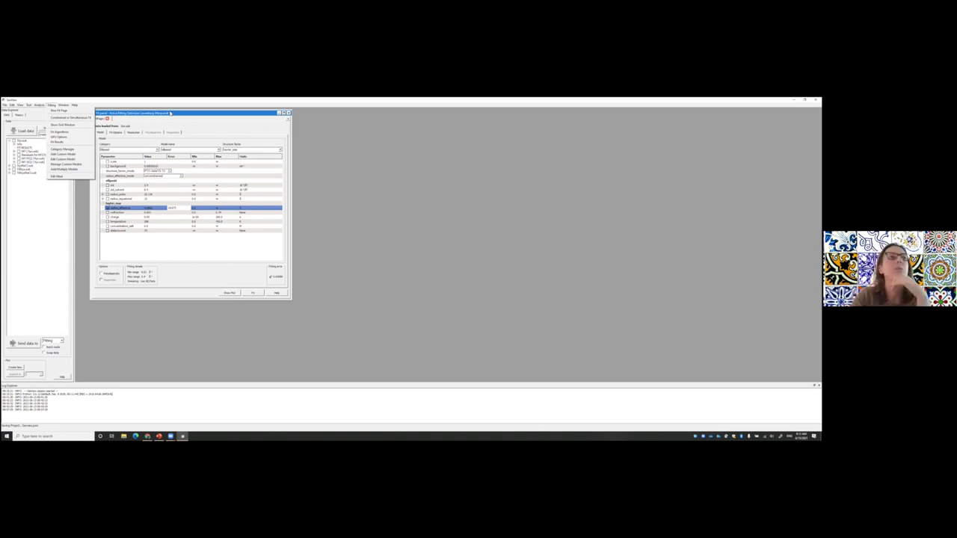
left_click(147, 255)
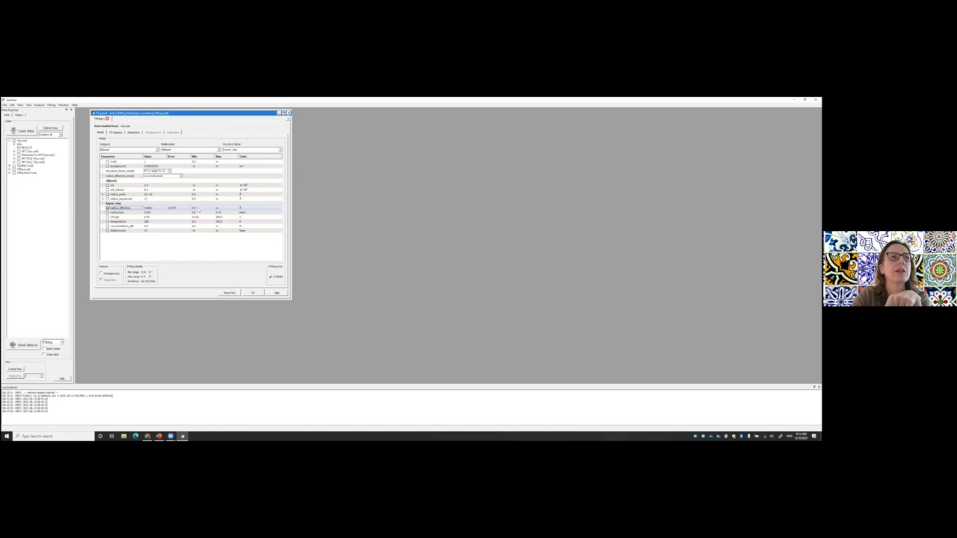
left_click(196, 208)
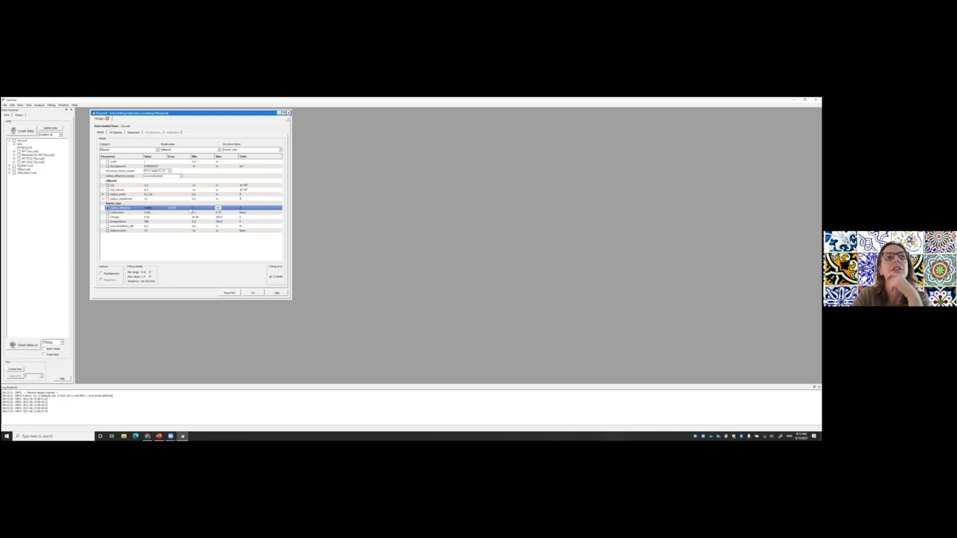
left_click(207, 258)
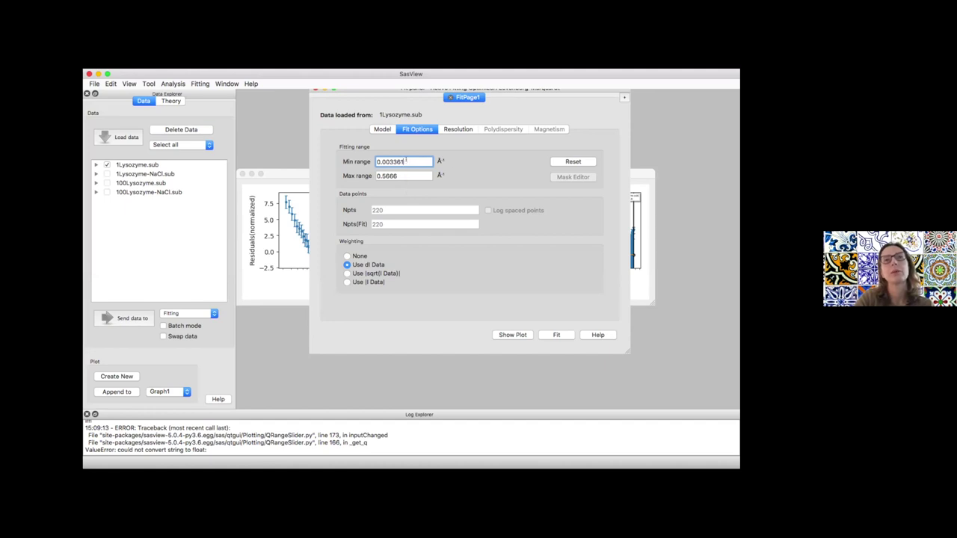
Step: Set the 1Lysozyme.sub fitting range to 0.01–0.4 Å⁻¹ and bring the ellipsoid model parameters fully into view
left_click_drag(406, 161, 385, 162)
type("01")
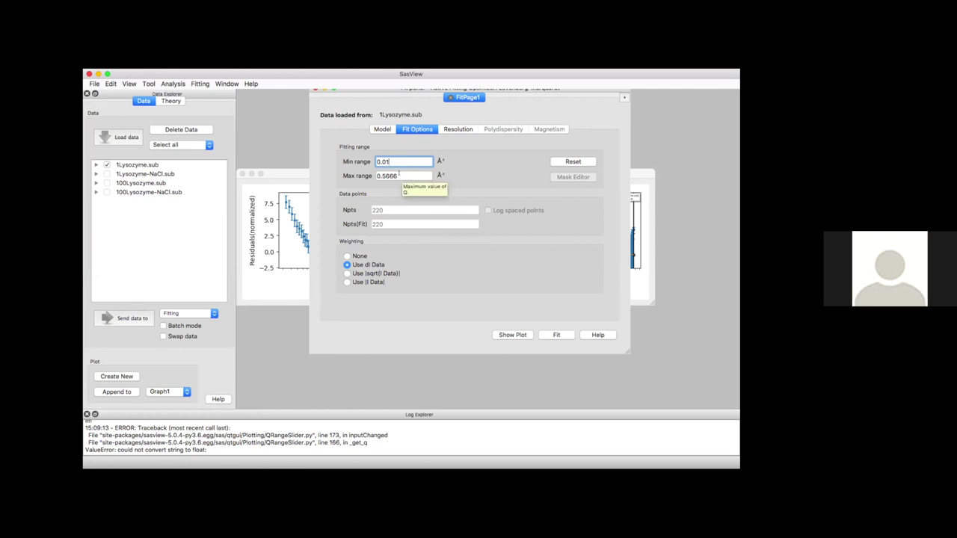
left_click(404, 176)
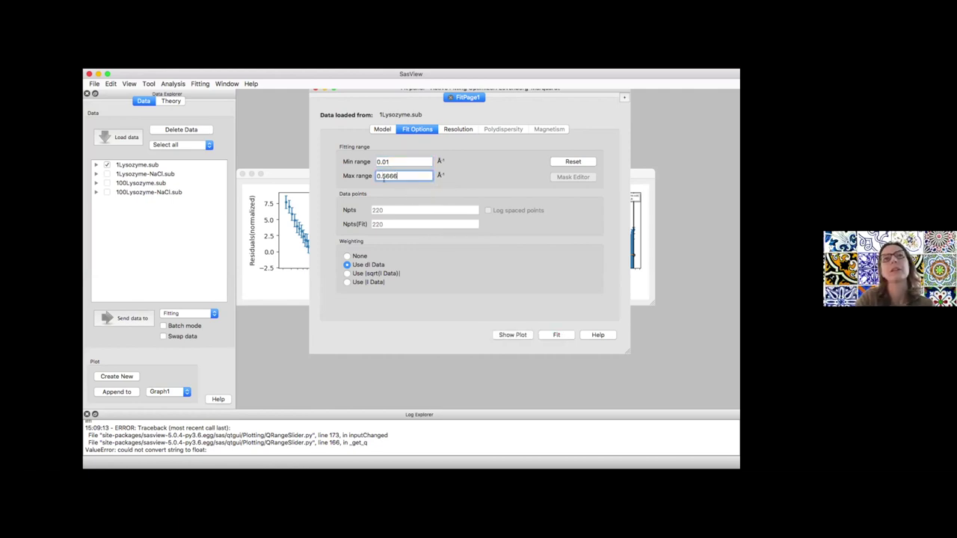
double_click(384, 177)
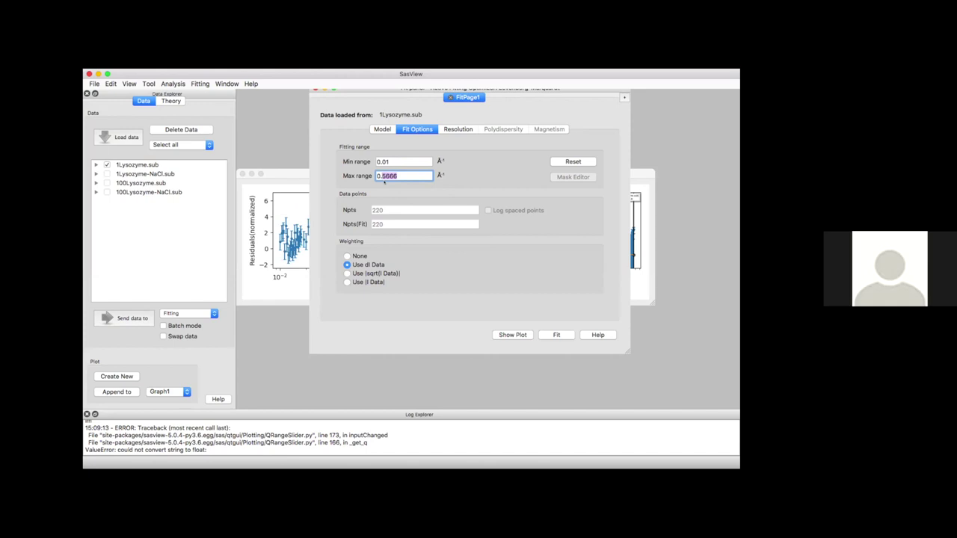
type("4")
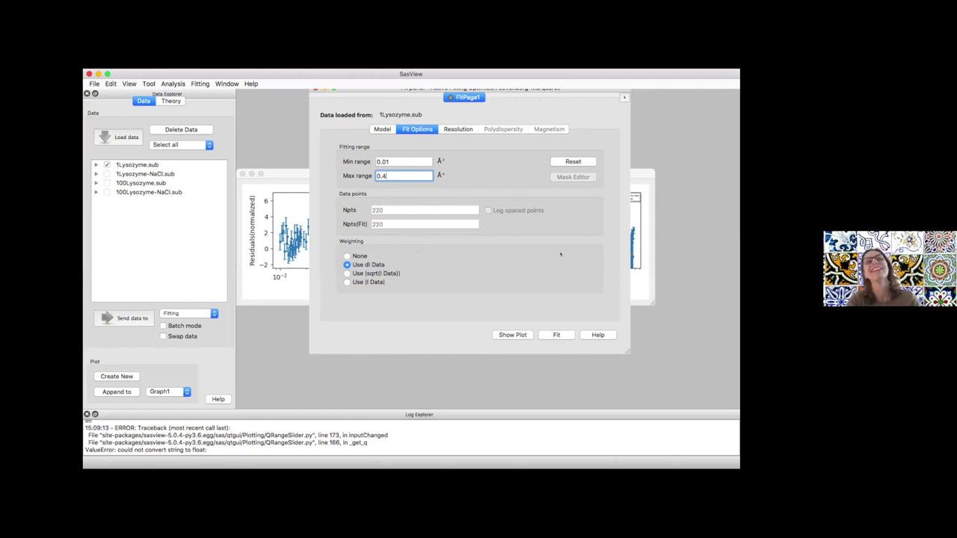
key("Return")
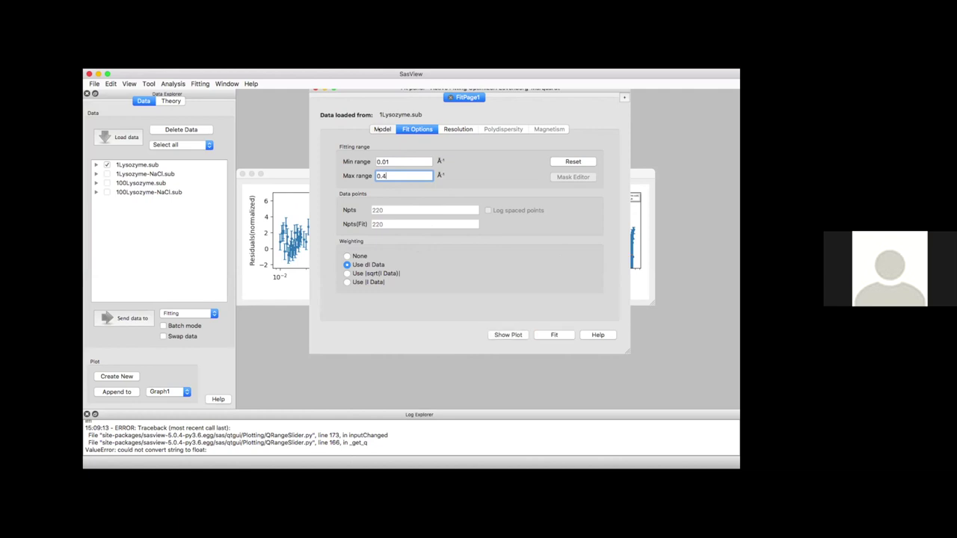
left_click(382, 129)
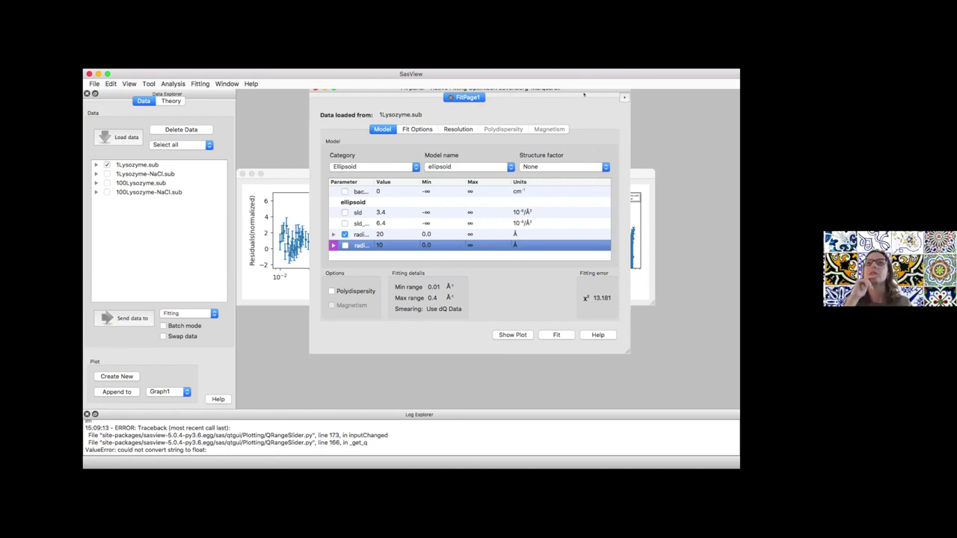
left_click_drag(581, 88, 532, 111)
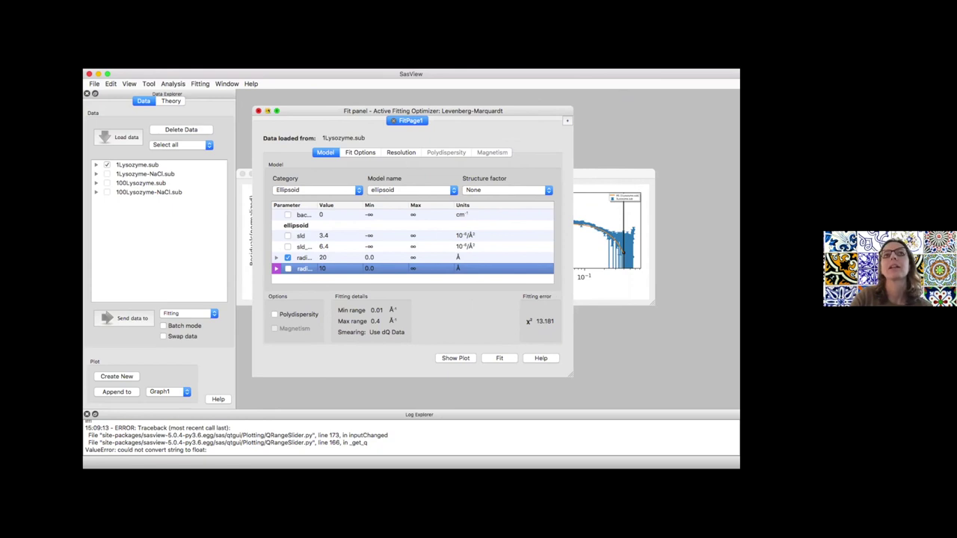
Step: Widen the 1Lysozyme.sub fitting range on Graph1 to about 0.00393–0.478 Å⁻¹ and bring the fit panel back to full view
left_click_drag(304, 110, 248, 324)
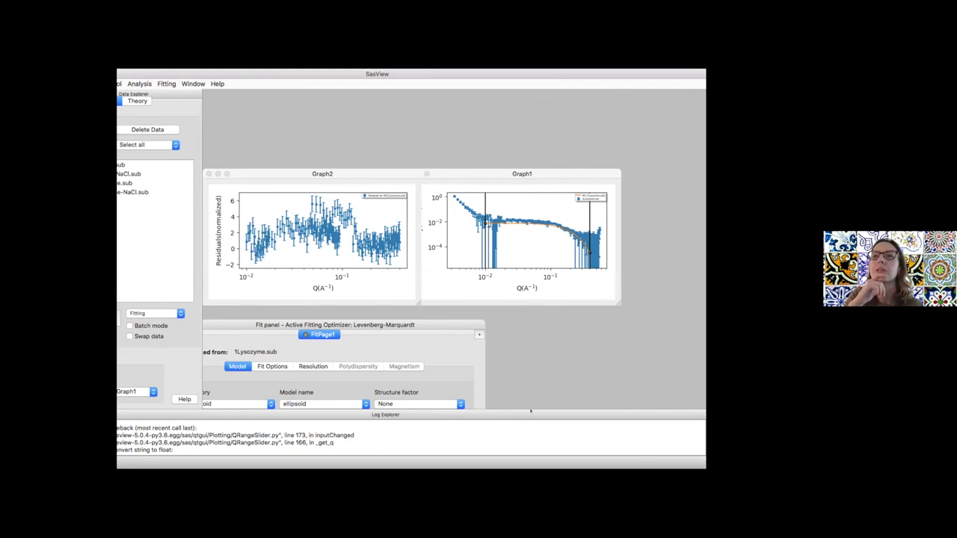
left_click_drag(425, 327, 509, 322)
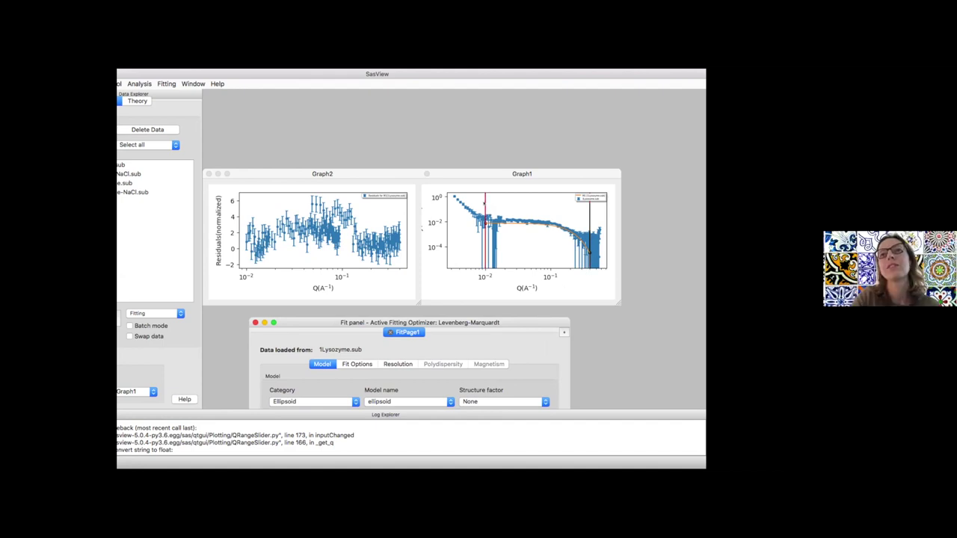
left_click(485, 213)
left_click_drag(484, 214, 459, 223)
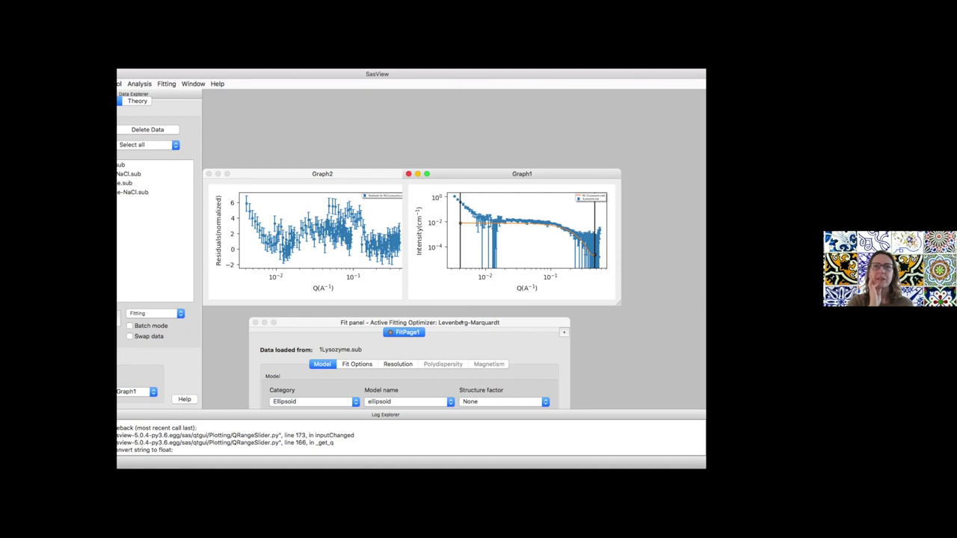
left_click_drag(460, 322, 468, 121)
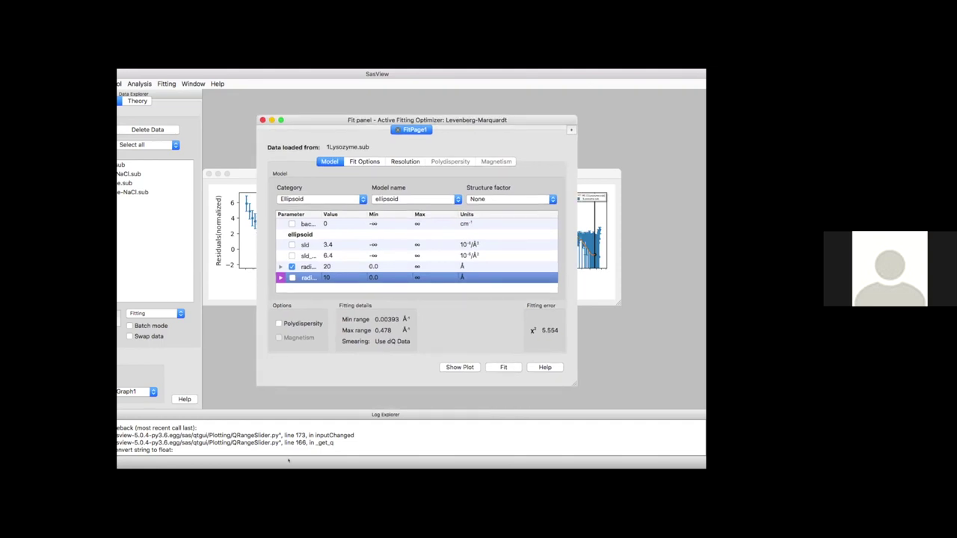
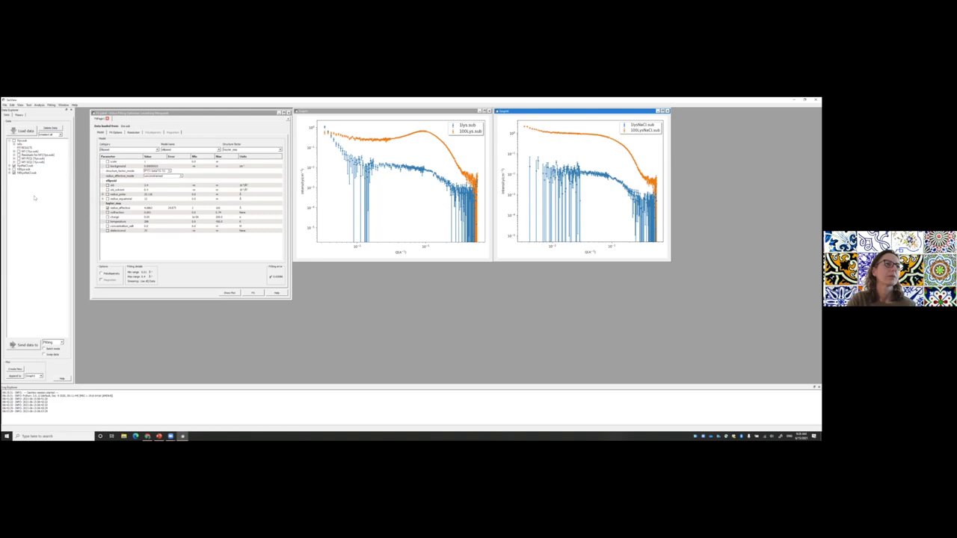
Step: Expand the entries of the remaining loaded data sets and load the 100Lys-Sq.txt file
left_click(11, 165)
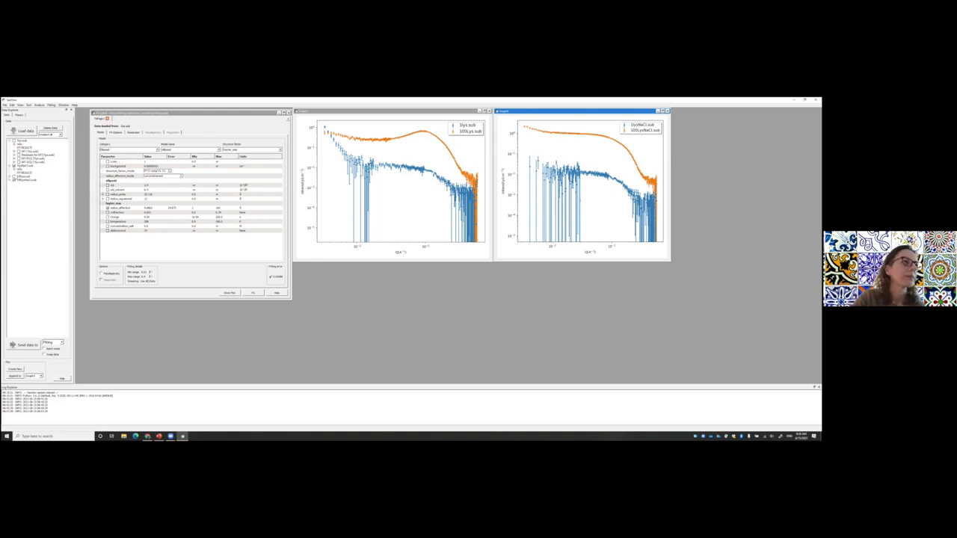
left_click(11, 177)
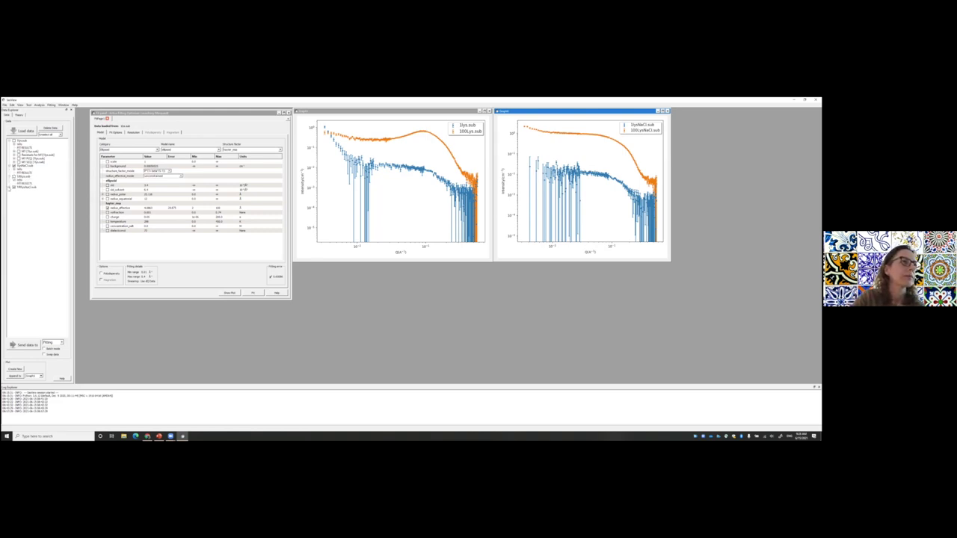
left_click(11, 187)
left_click(50, 135)
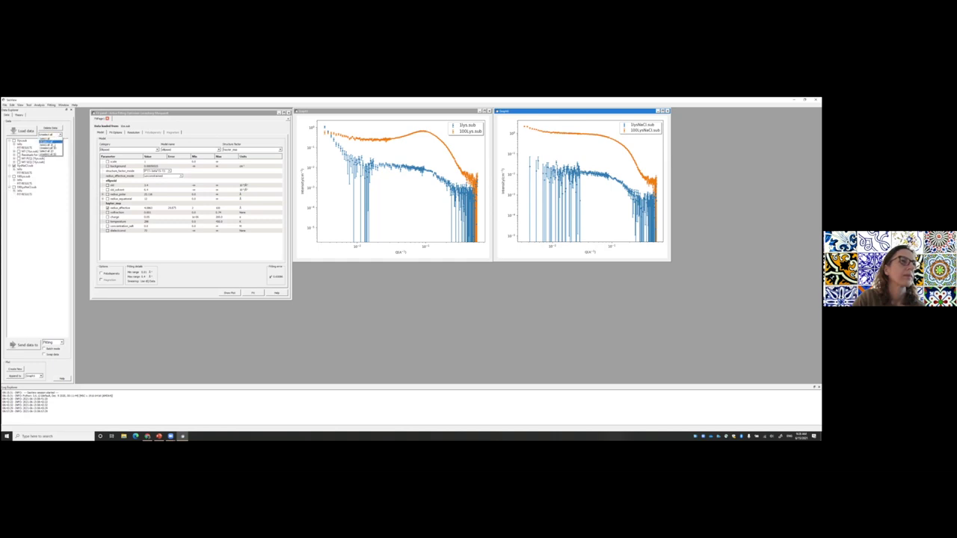
left_click(27, 131)
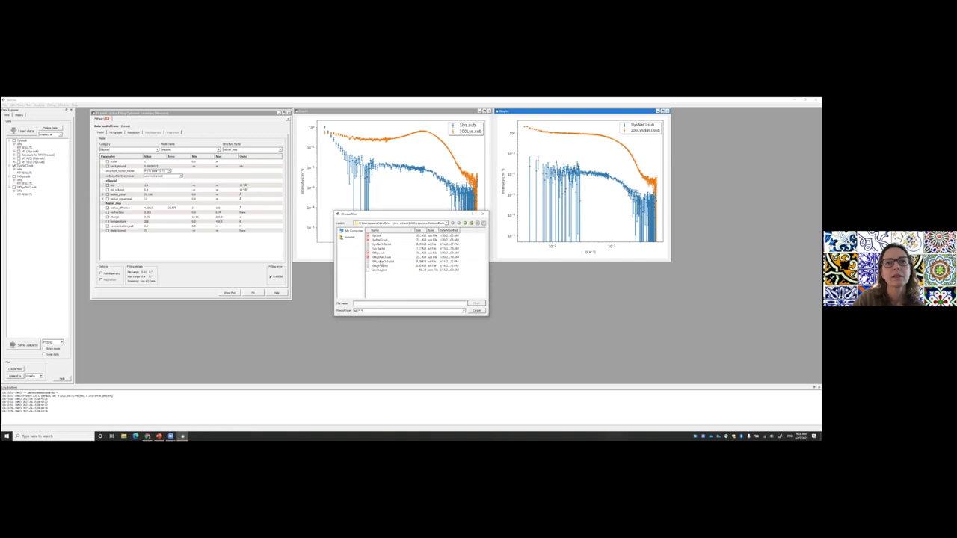
left_click(380, 266)
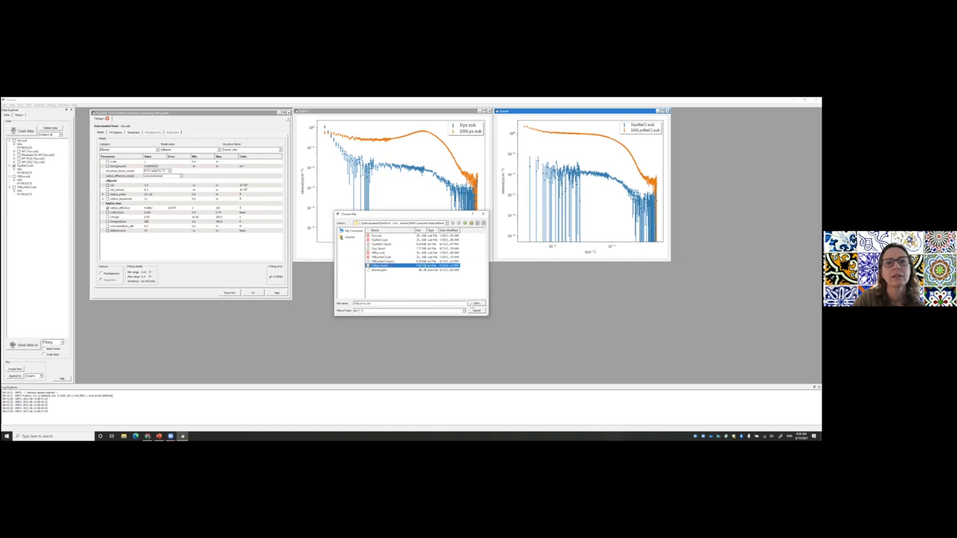
left_click(476, 304)
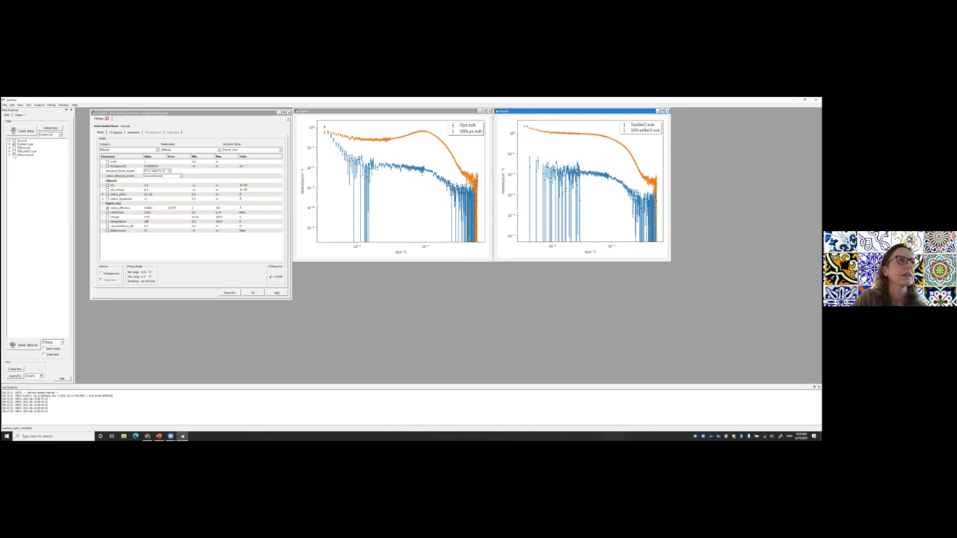
Step: Select the M1 S(Q) result of 1Lys.sub together with 100Lys-Sq.txt and plot both in a new graph
left_click(13, 154)
left_click(12, 151)
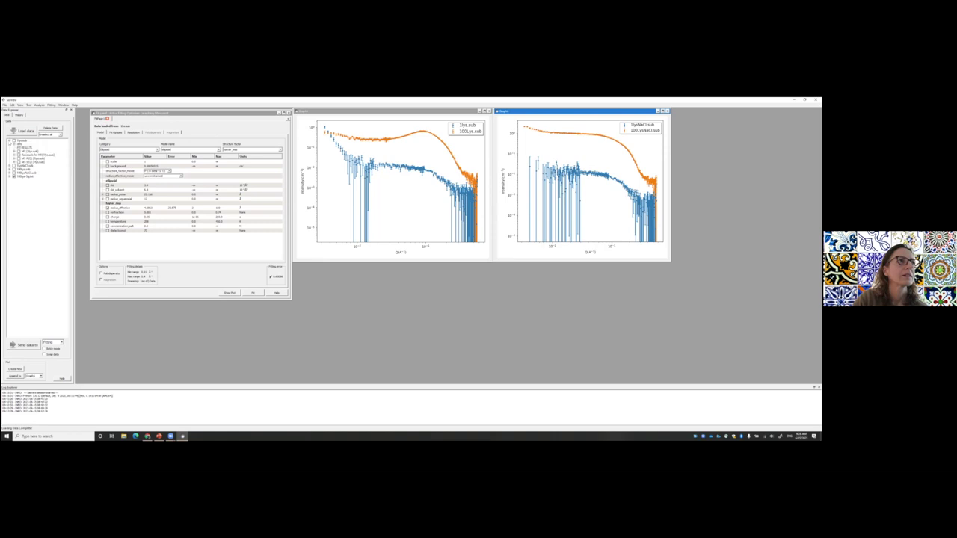
left_click(50, 134)
left_click(50, 146)
left_click(14, 177)
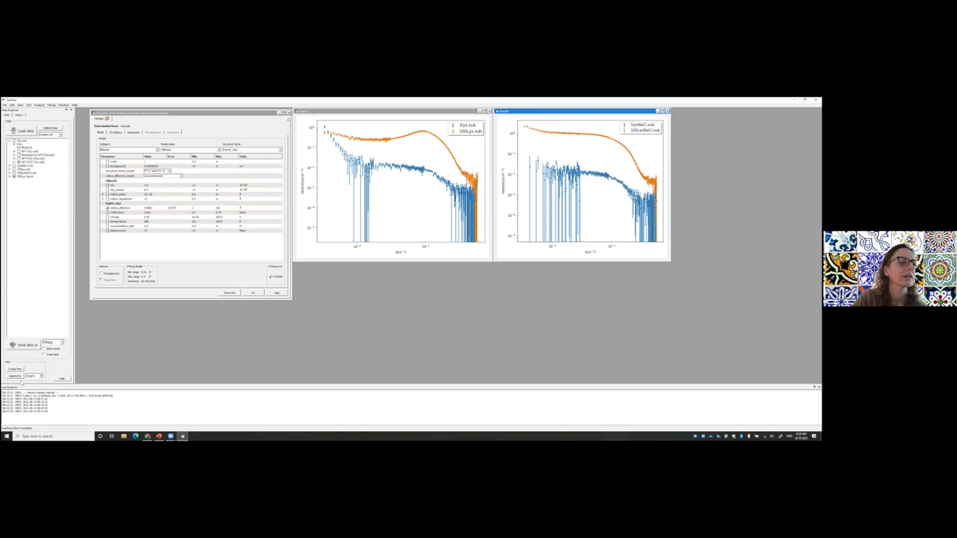
left_click(16, 370)
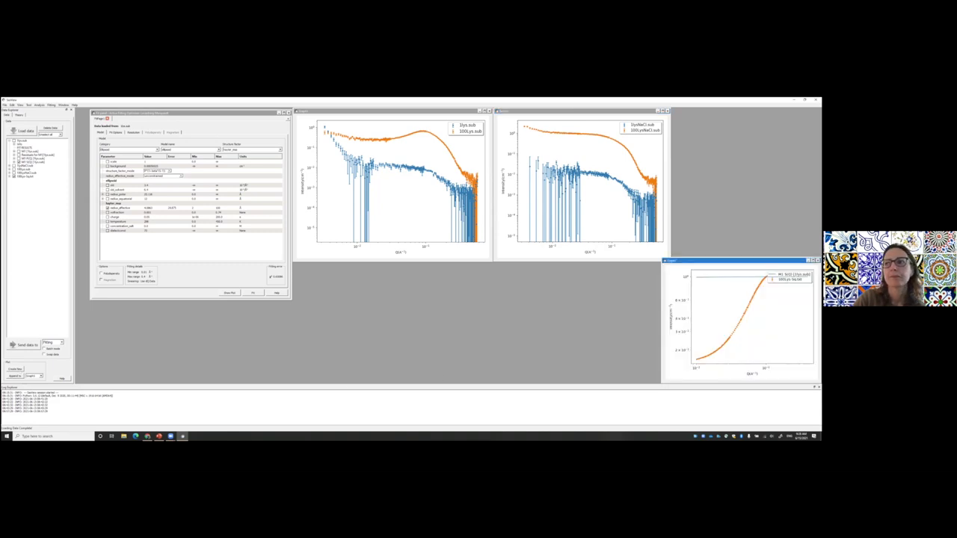
Step: Place the S(Q) graph below the 1Lys.sub and 100Lys.sub graph, enlarge it, and move its legend clear of the curves
left_click_drag(726, 262, 359, 260)
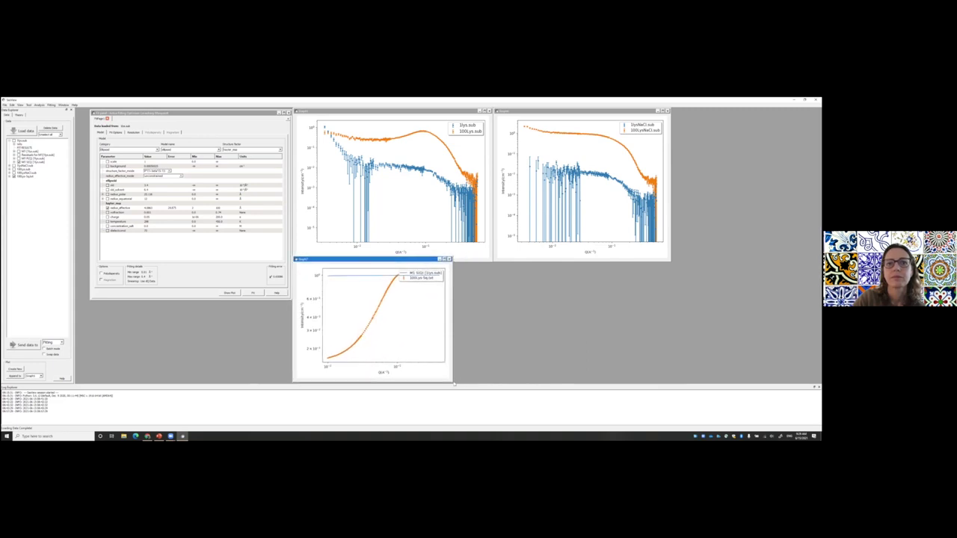
left_click_drag(454, 384, 492, 395)
left_click_drag(470, 280, 465, 304)
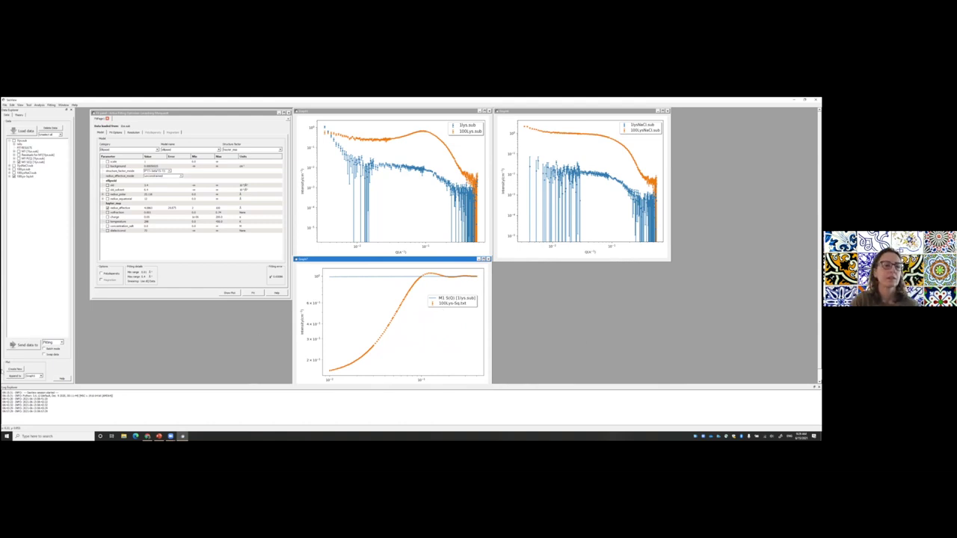
Step: Dismiss the file chooser without loading more data and clear the selection of all loaded data sets
left_click(24, 131)
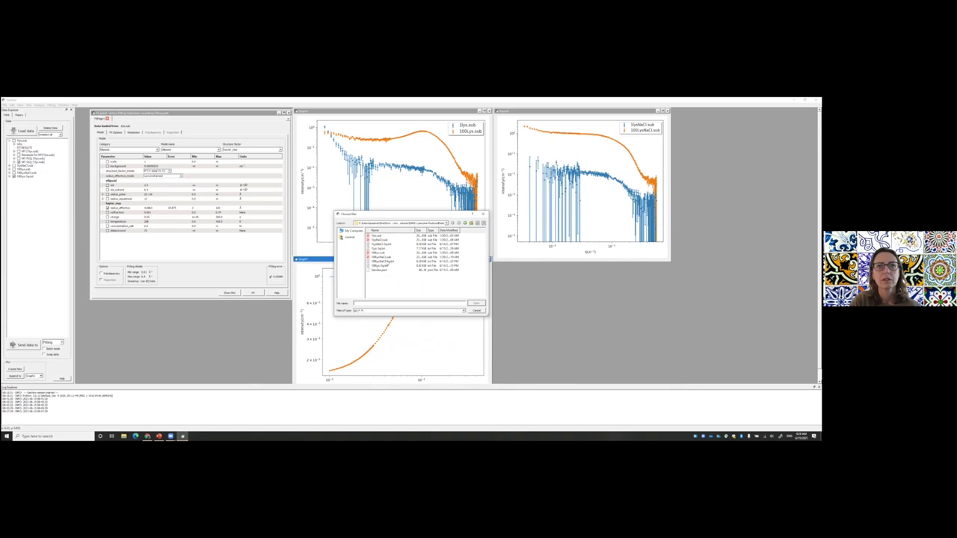
left_click(476, 303)
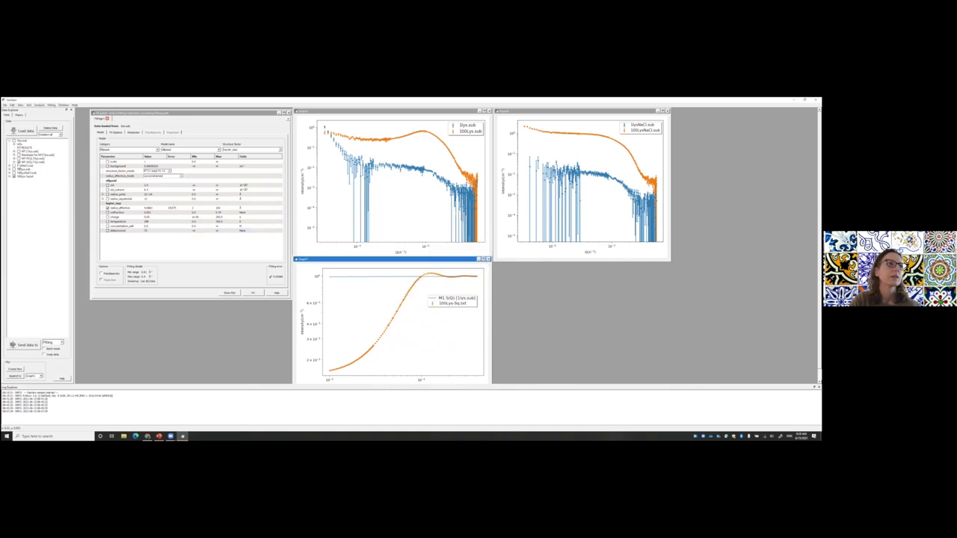
left_click(49, 134)
left_click(47, 140)
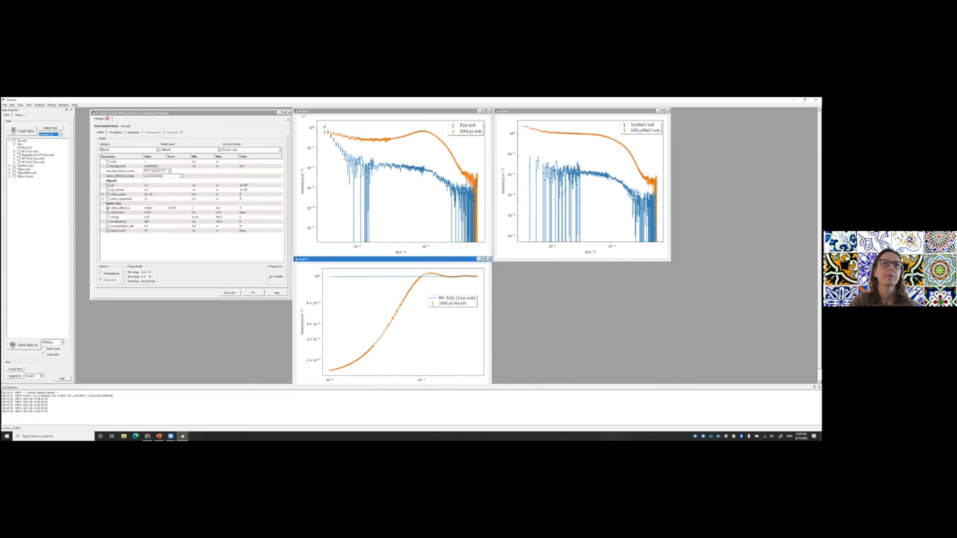
Step: Rearrange the three graphs to leave free space beside the fit panel, keeping the S(Q) graph under the salt-free data
left_click_drag(306, 114, 413, 114)
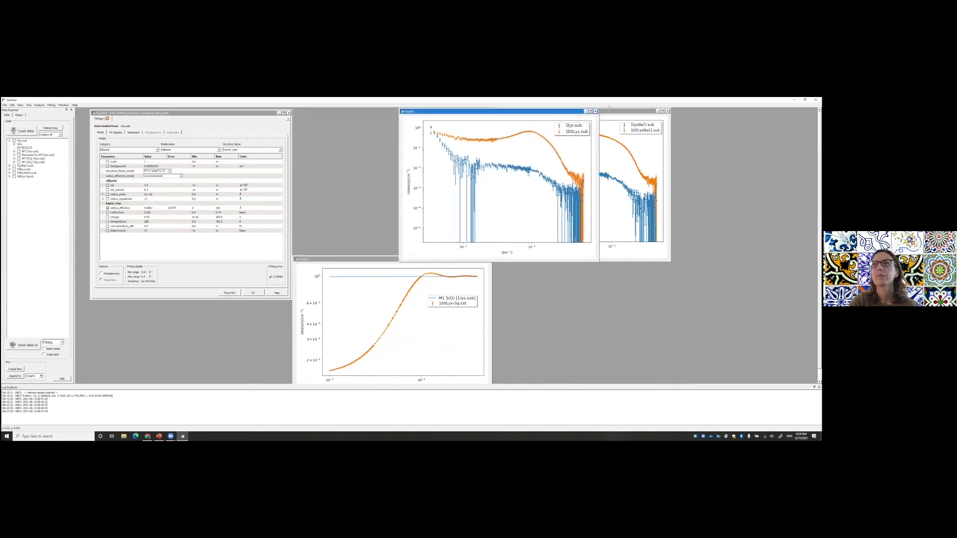
left_click_drag(610, 110, 708, 111)
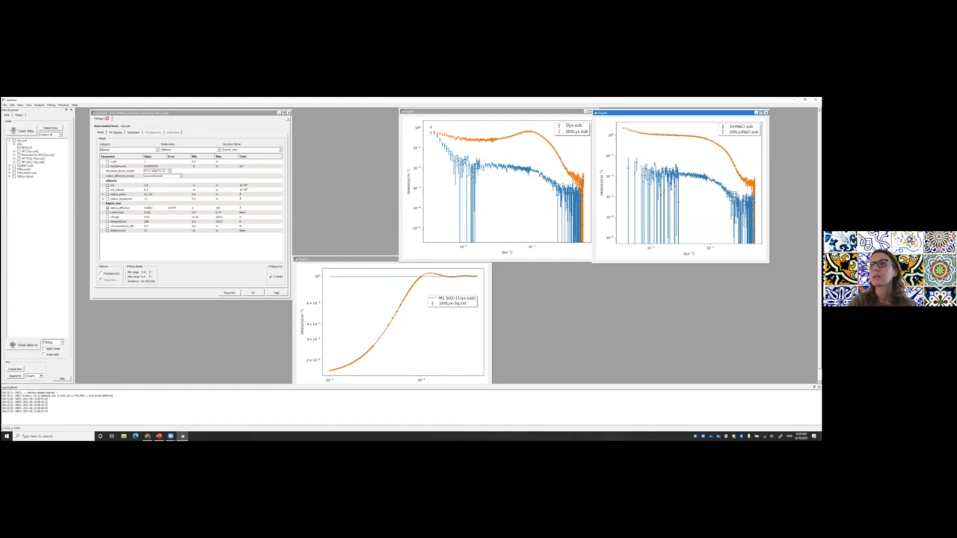
left_click_drag(708, 111, 751, 110)
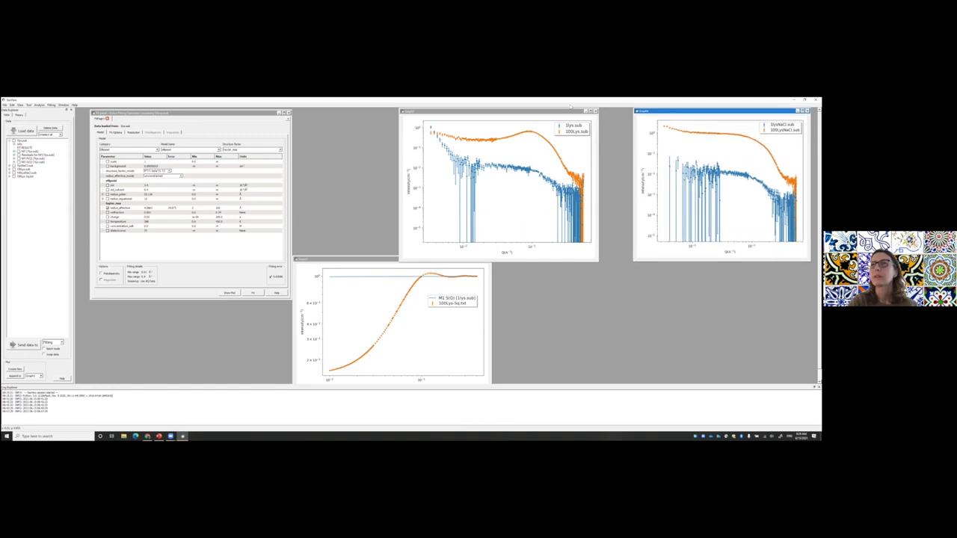
left_click_drag(571, 113, 597, 115)
left_click_drag(387, 260, 519, 263)
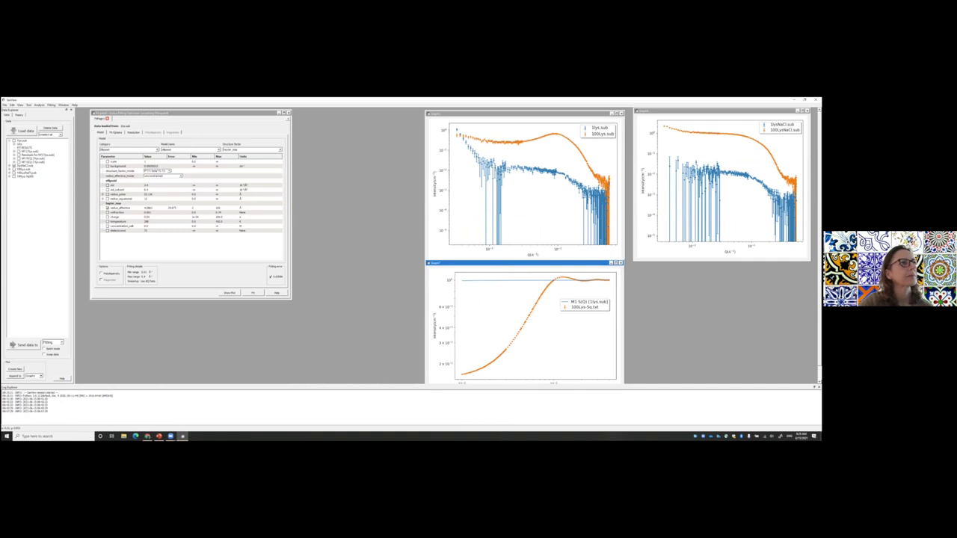
Step: Send 1LysNaCl.sub to a new fit page and choose the ellipsoid model from the Ellipsoid category
left_click(27, 347)
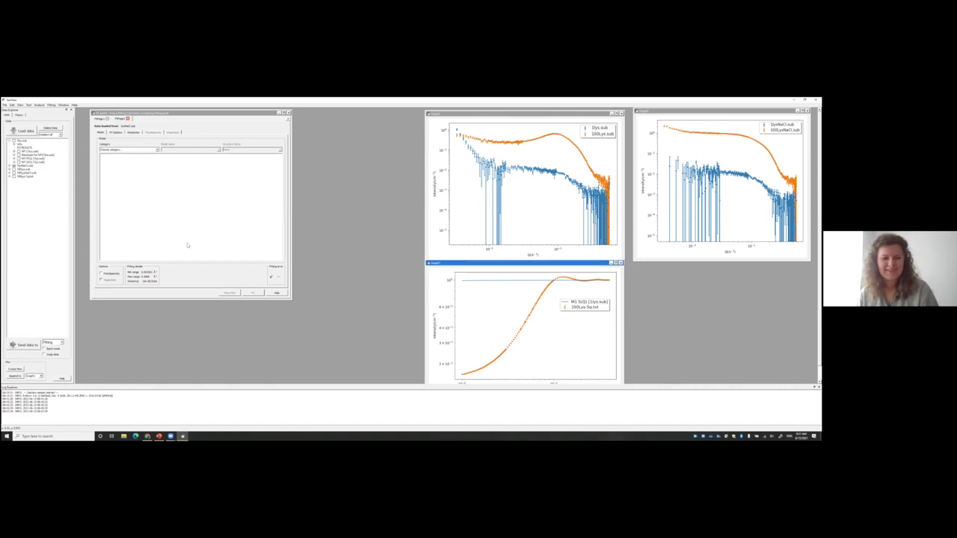
left_click(157, 150)
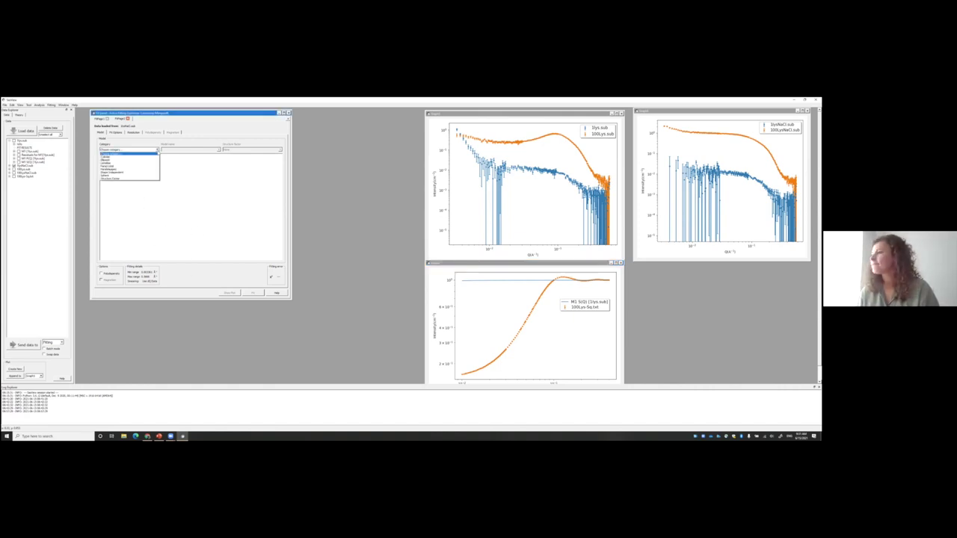
left_click(153, 161)
left_click(210, 150)
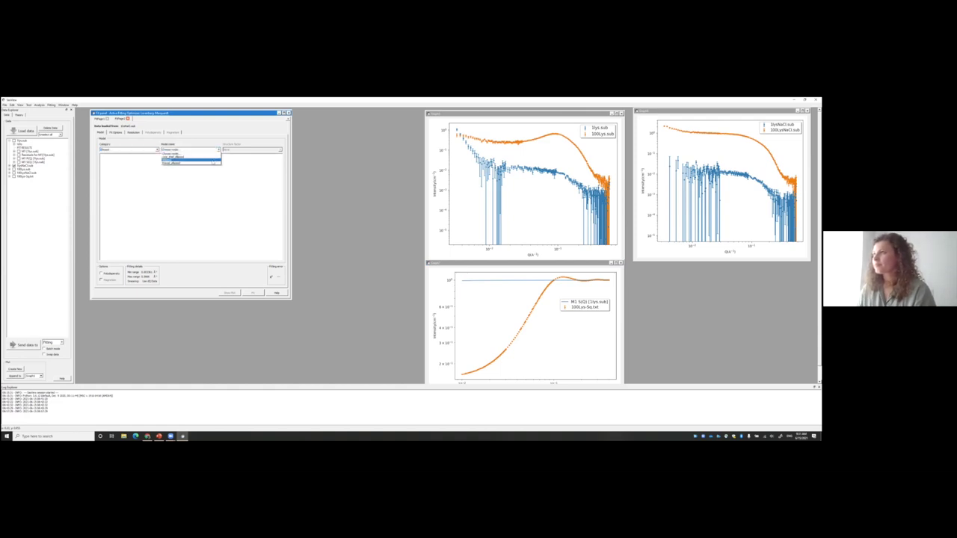
left_click(212, 160)
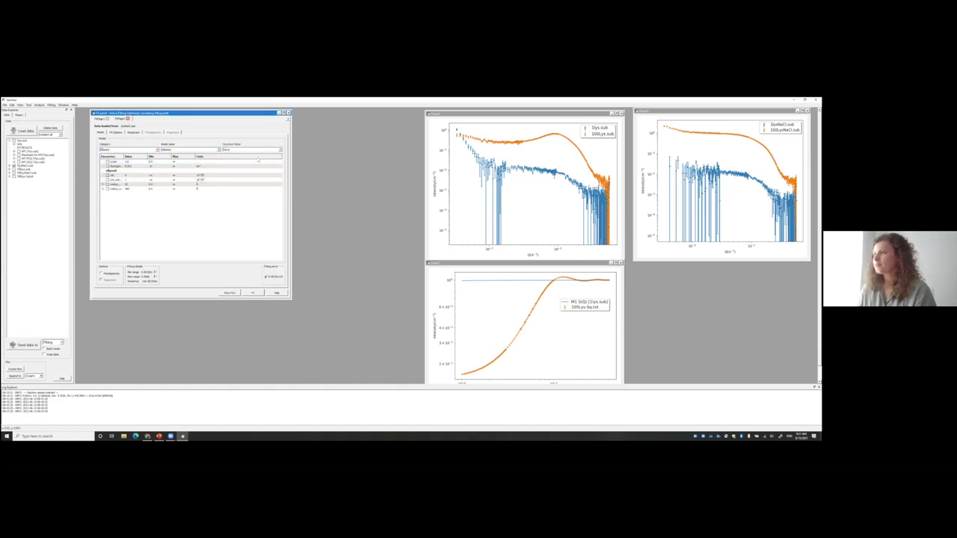
Step: Set the scale of the 1LysNaCl.sub ellipsoid model and change its background to 0
double_click(129, 162)
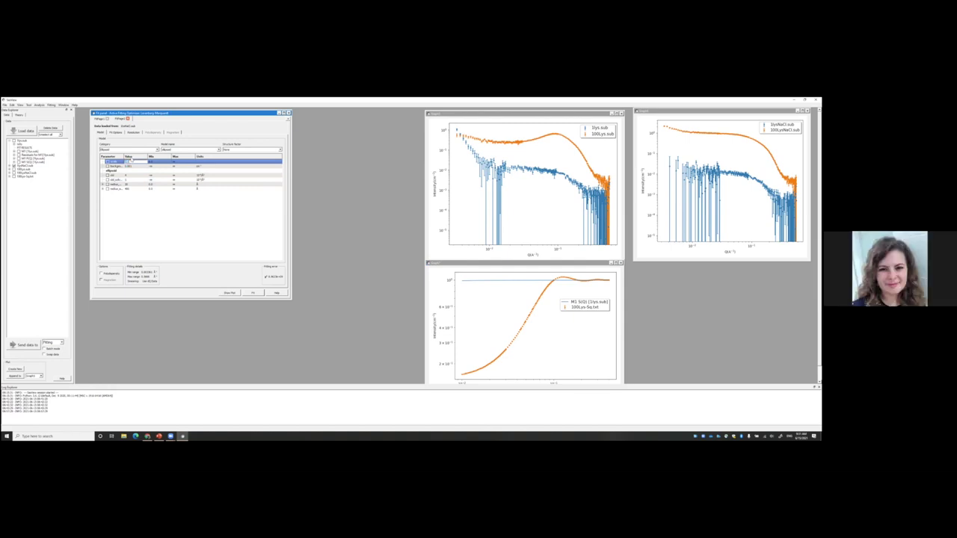
key("Return")
double_click(132, 166)
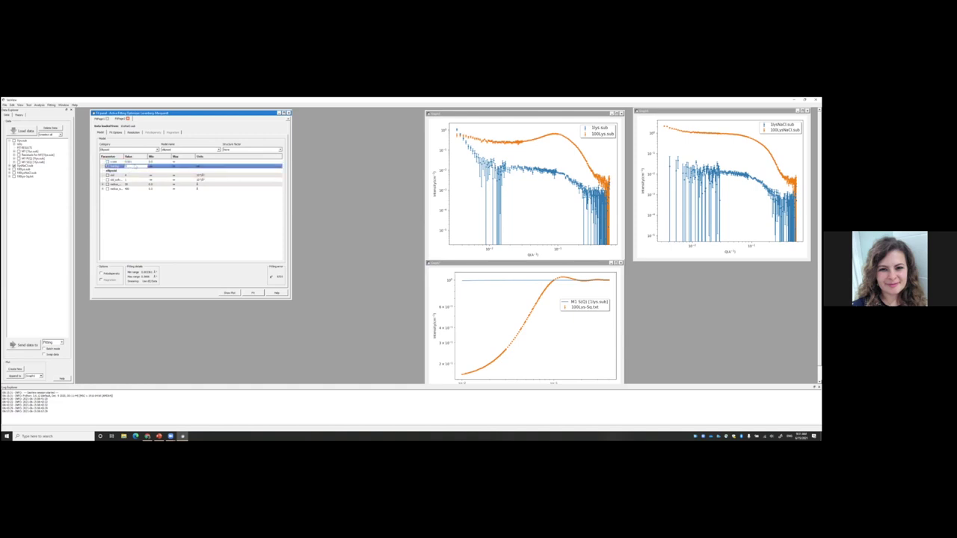
key("Return")
Step: Set the ellipsoid's sld to 3.4 and enter its solvent sld, polar radius and equatorial radius
double_click(125, 175)
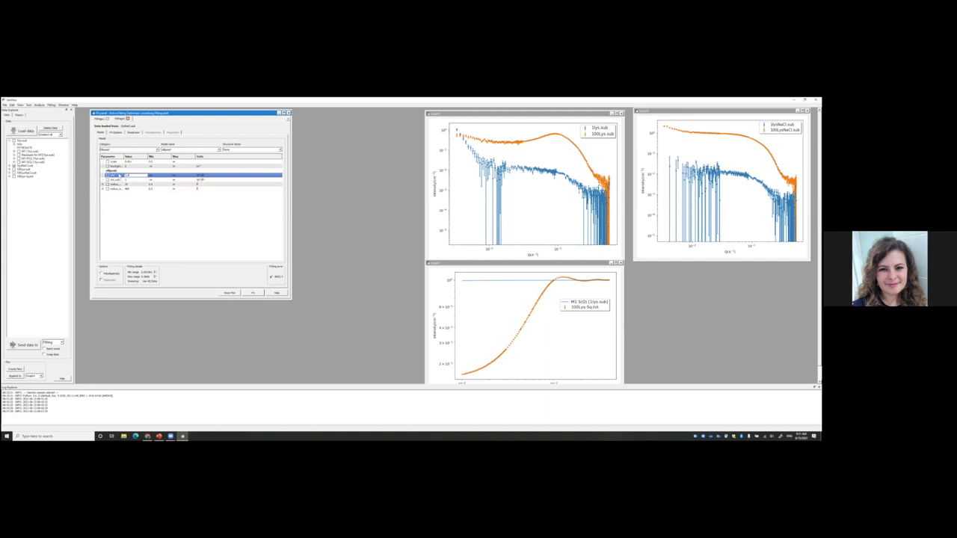
type("4")
double_click(112, 180)
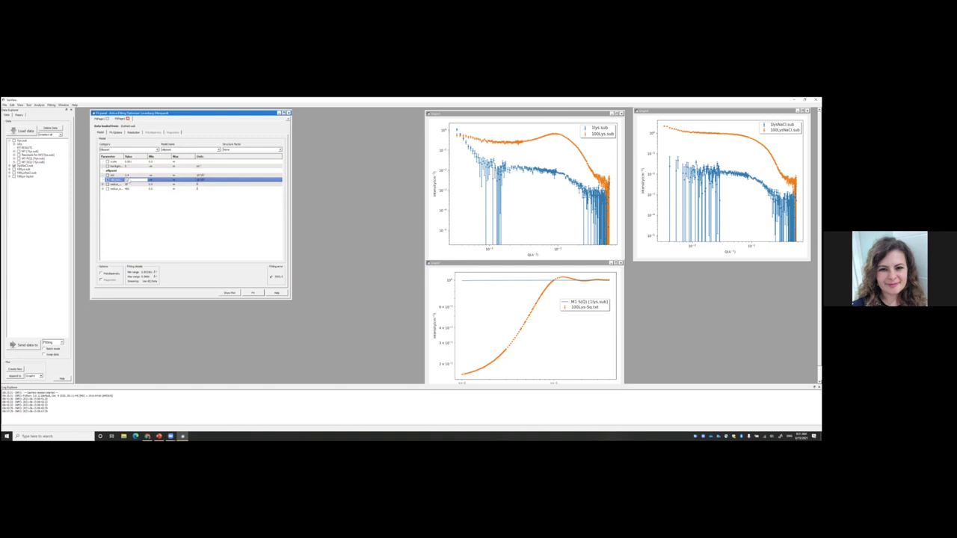
left_click_drag(126, 181, 127, 188)
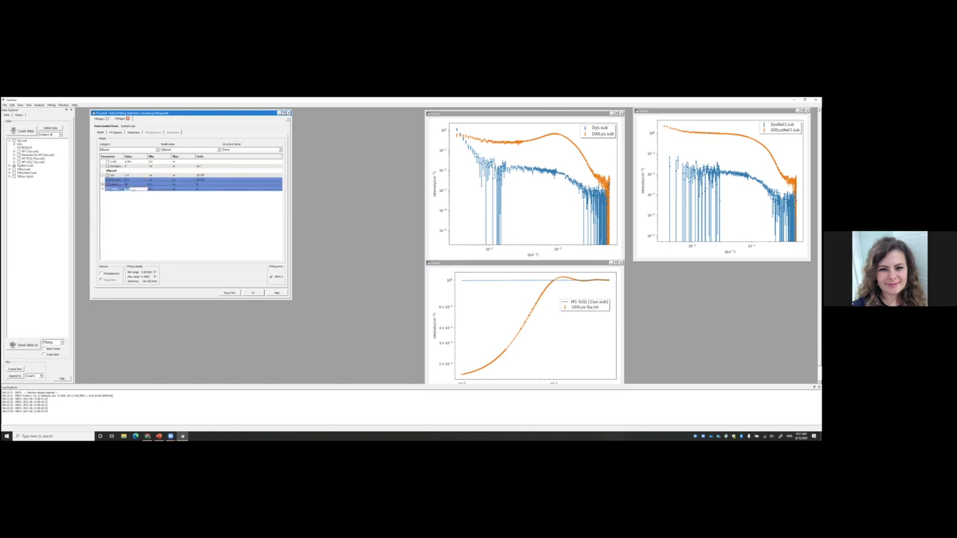
key("Return")
Step: Arrange the 1LysNaCl.sub model plot beside the fit panel with its residuals plot directly below
left_click_drag(253, 115, 234, 114)
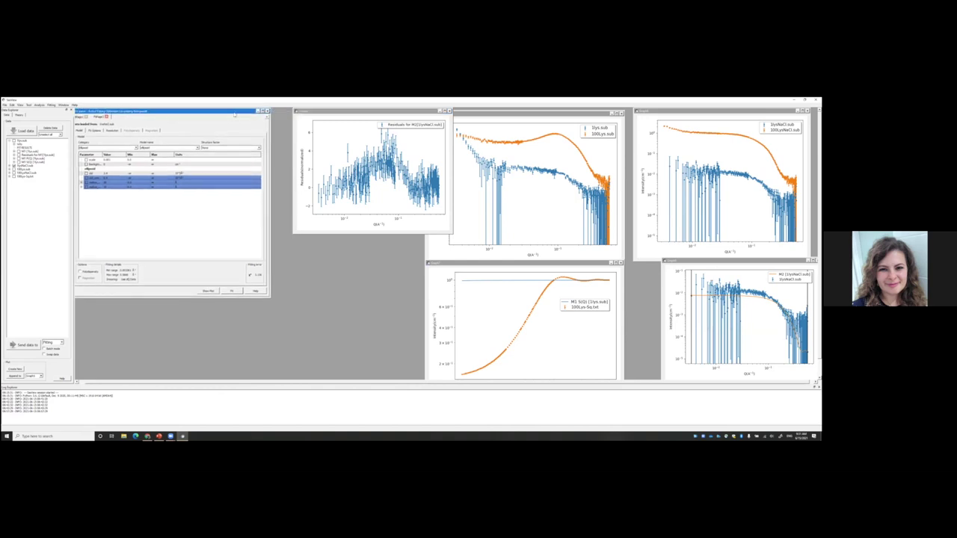
left_click_drag(319, 113, 288, 113)
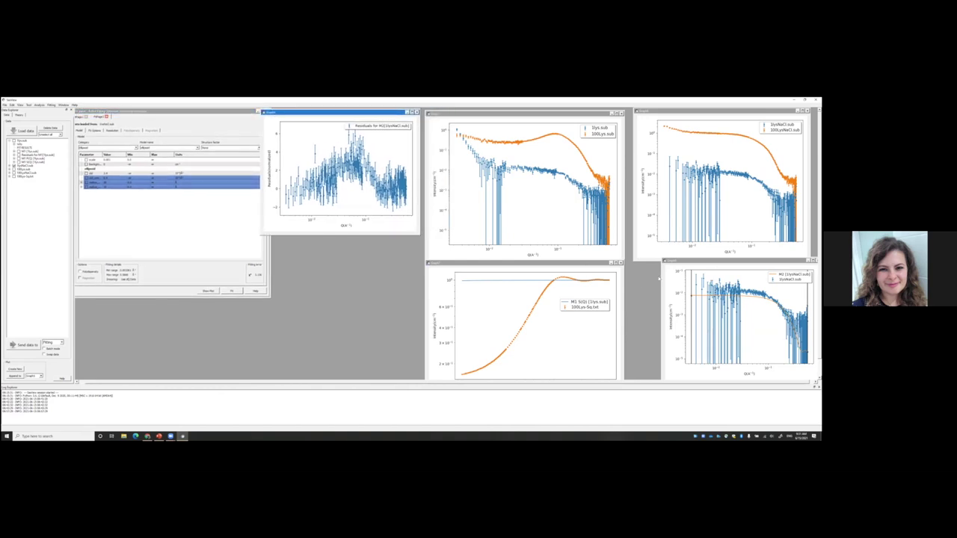
left_click_drag(681, 262, 284, 158)
left_click(290, 136)
left_click_drag(314, 112, 314, 269)
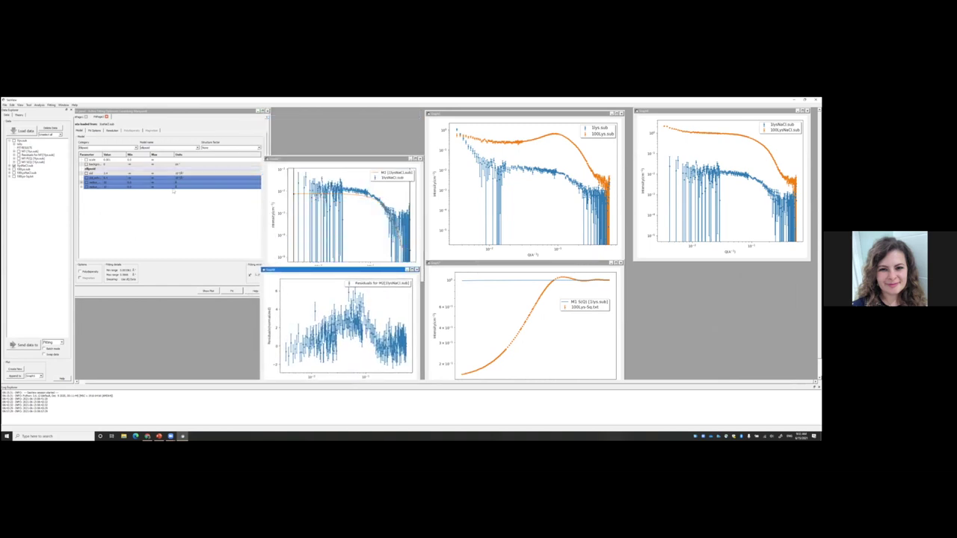
Step: Widen the parameter name column and fit the 1LysNaCl.sub ellipsoid with only its polar radius free
left_click(124, 236)
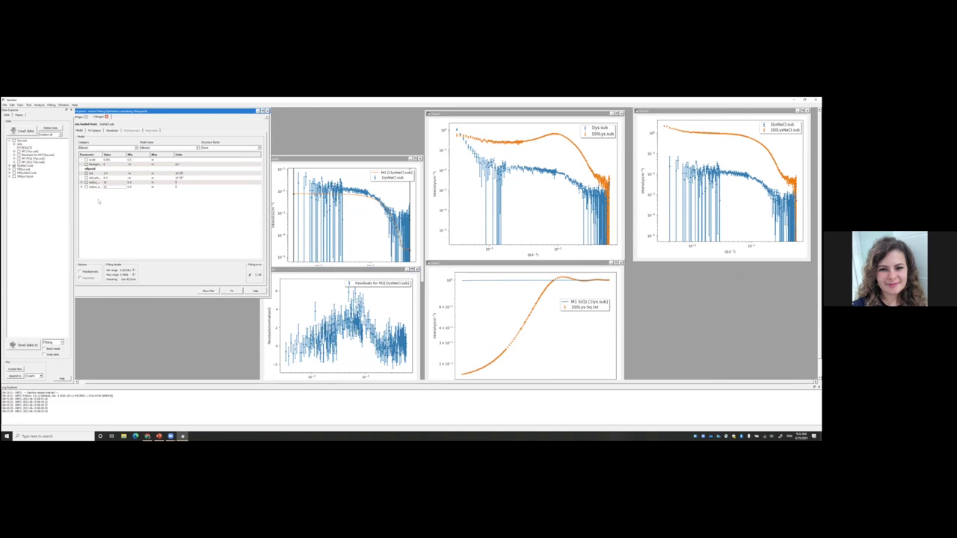
double_click(101, 154)
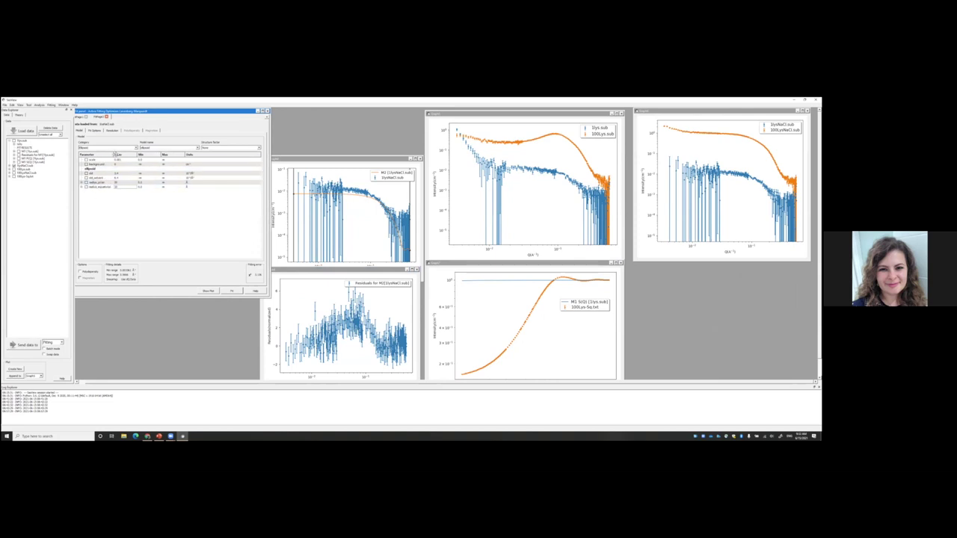
left_click(86, 183)
left_click(231, 291)
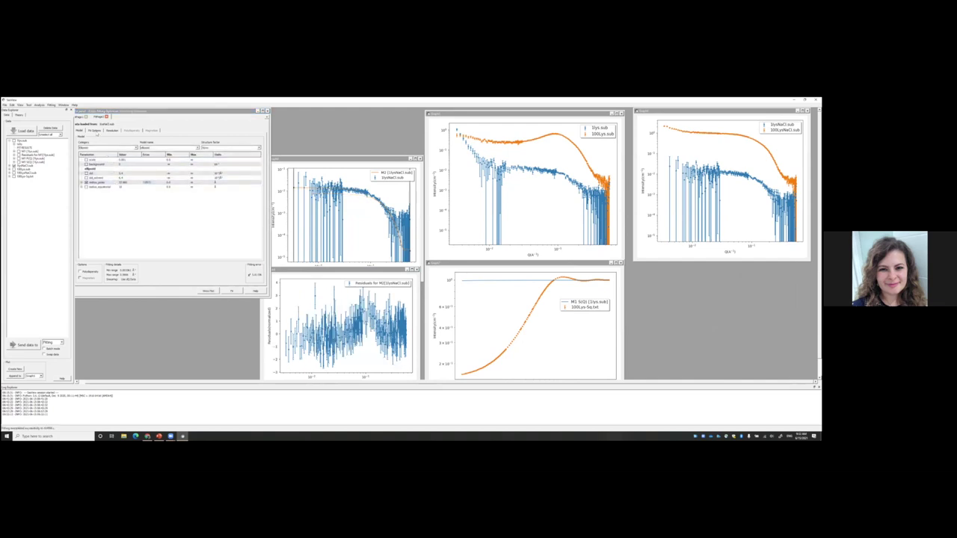
Step: Set the 1LysNaCl.sub fitting range to a minimum of 0.01 and a maximum of 0.4, and refit the polar radius
left_click(94, 130)
double_click(103, 145)
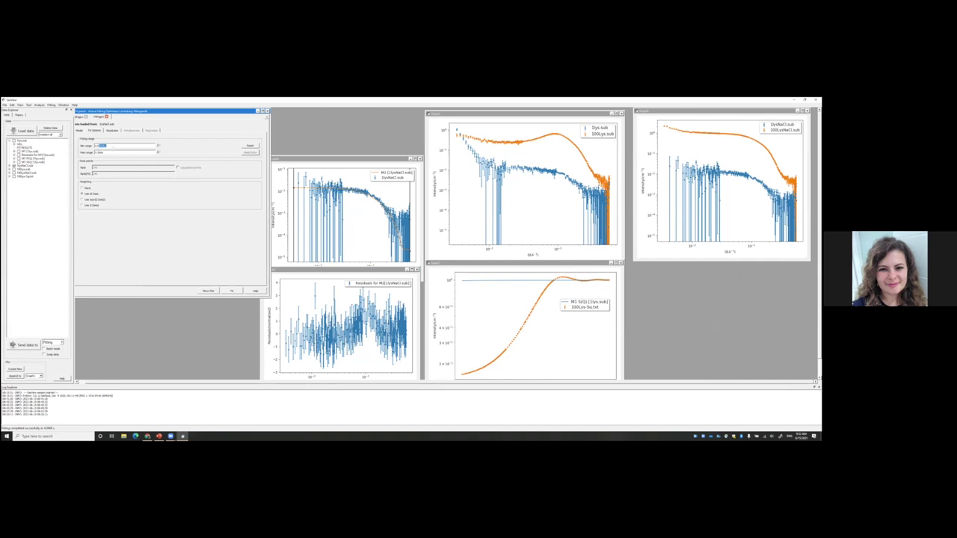
type("0.02")
left_click(232, 291)
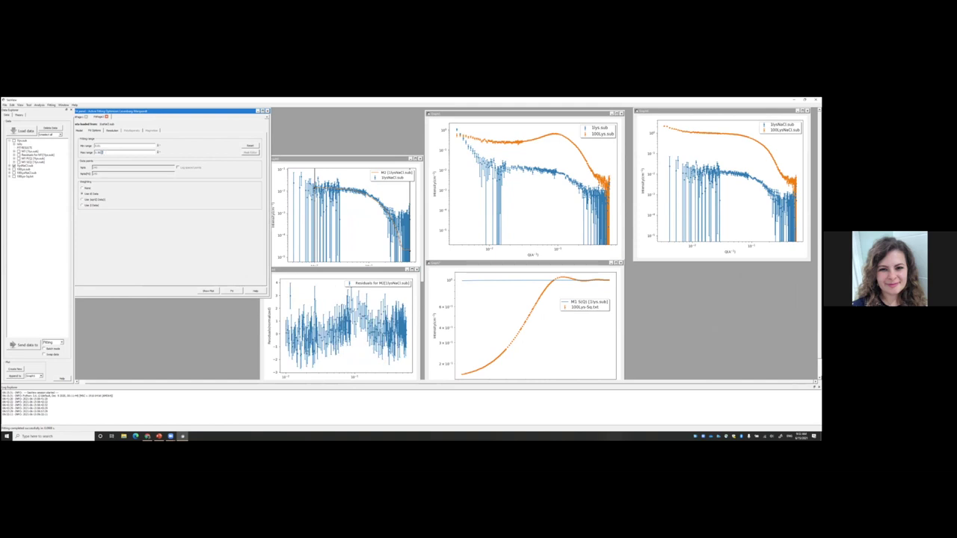
type("0.4")
left_click(80, 130)
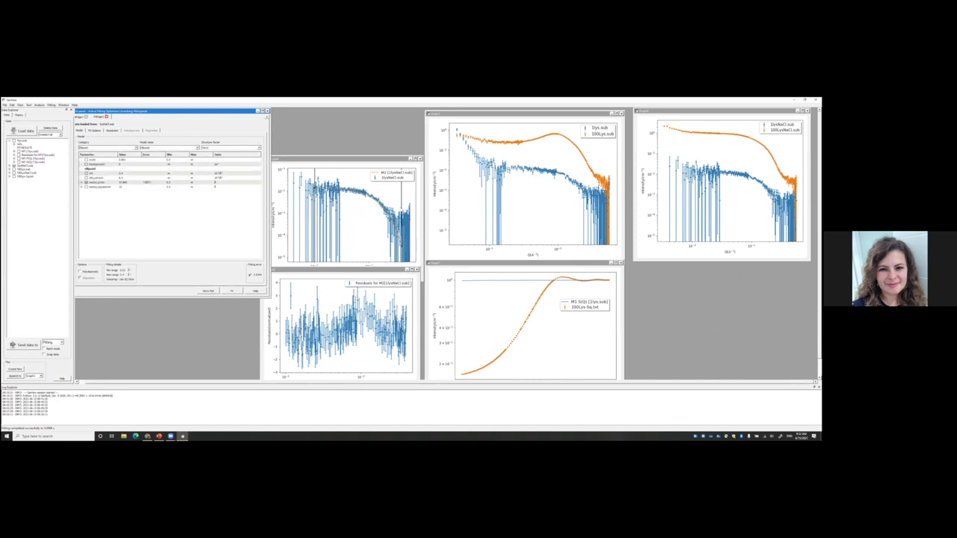
left_click(237, 291)
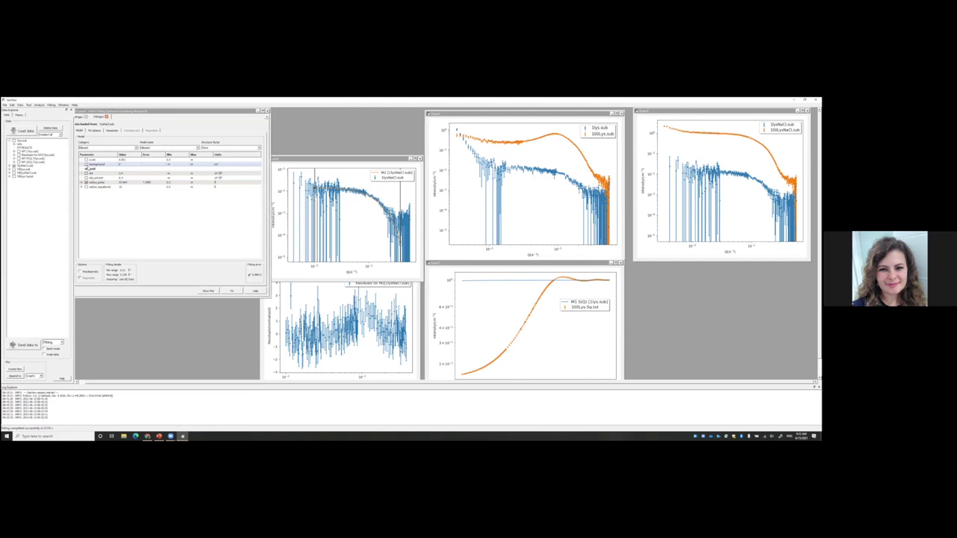
Step: Hold the polar radius fixed and fit only the background, fixing the background again once it is fitted
left_click(89, 181)
left_click(238, 291)
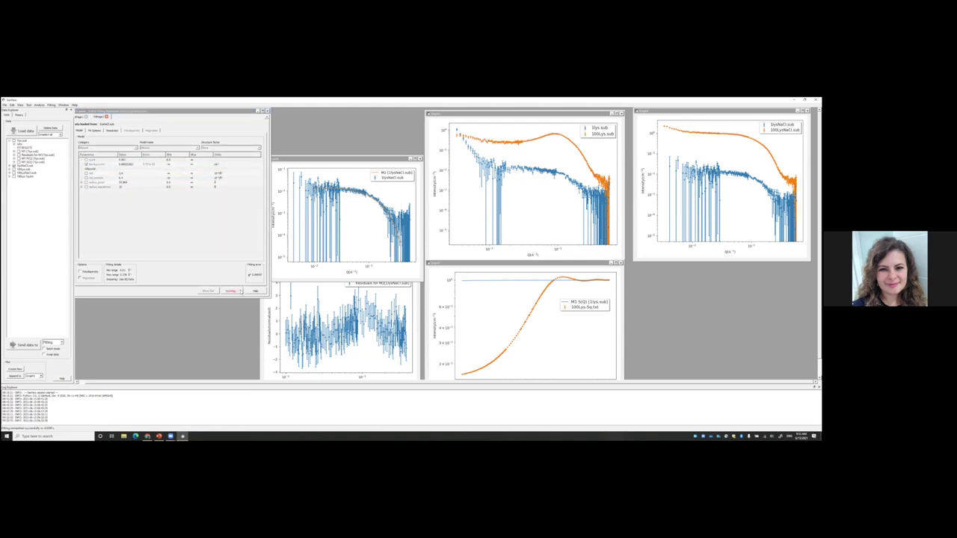
left_click(97, 165)
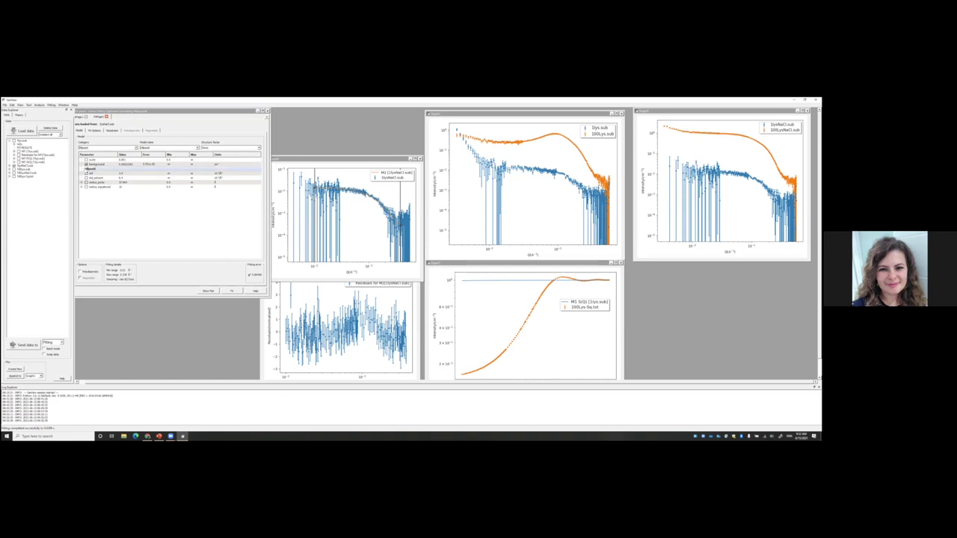
Step: Adjust the ellipsoid's equatorial radius and refit the 1LysNaCl.sub model with the polar radius free
double_click(123, 187)
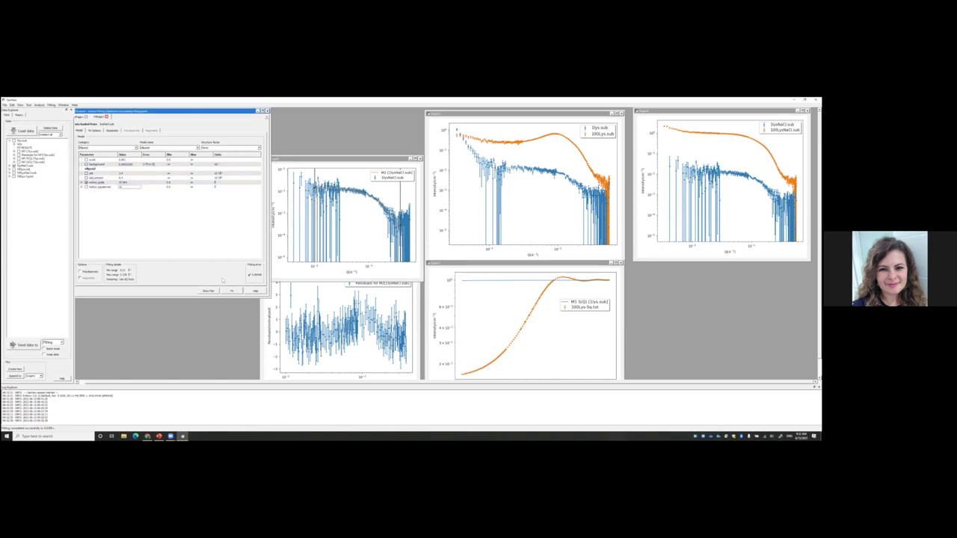
left_click(228, 292)
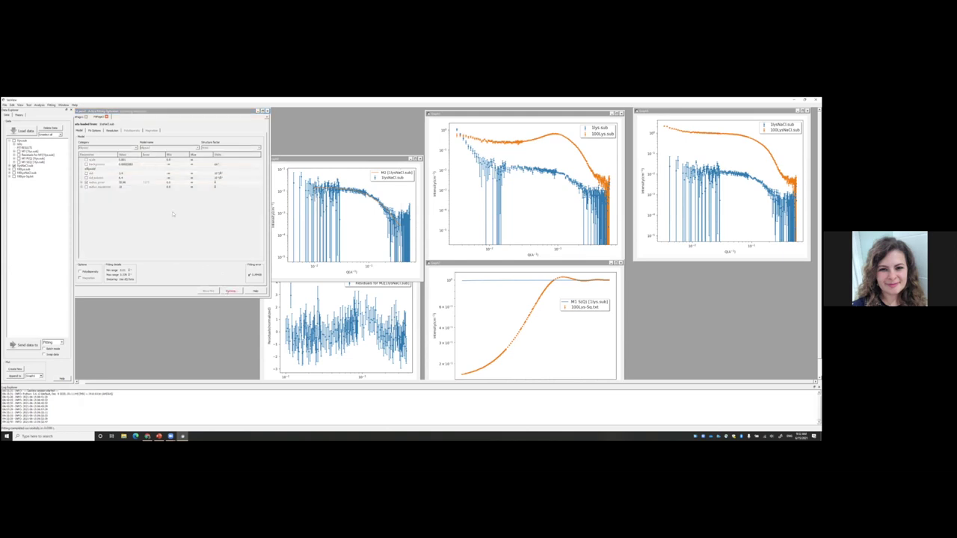
left_click(133, 188)
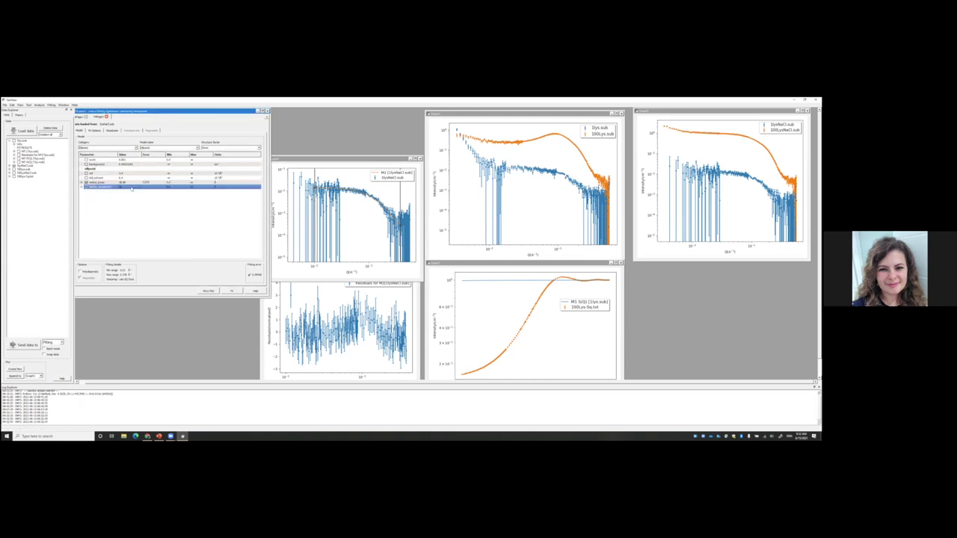
left_click(232, 292)
left_click(232, 292)
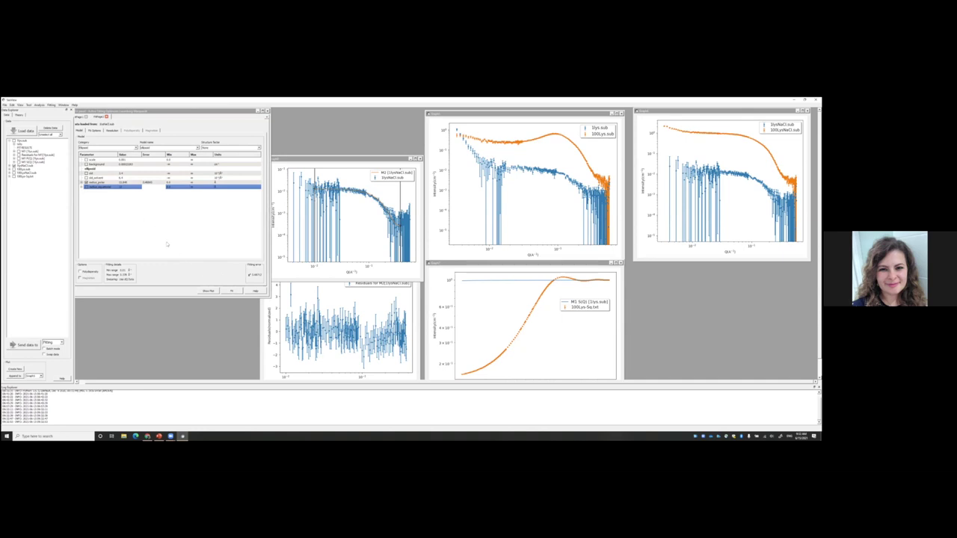
Step: Add the hayter_msa structure factor to the 1LysNaCl.sub ellipsoid model and set the scale to 1
left_click(232, 149)
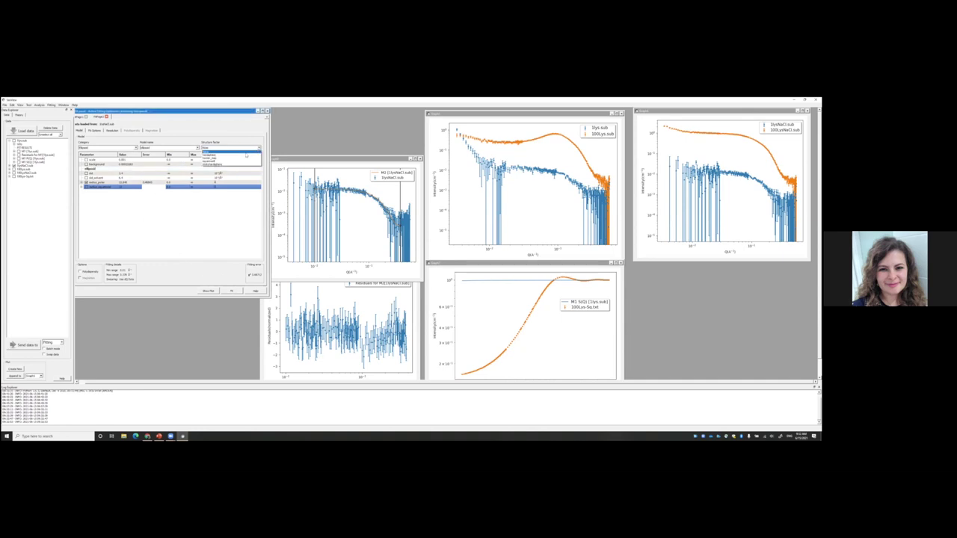
left_click(242, 160)
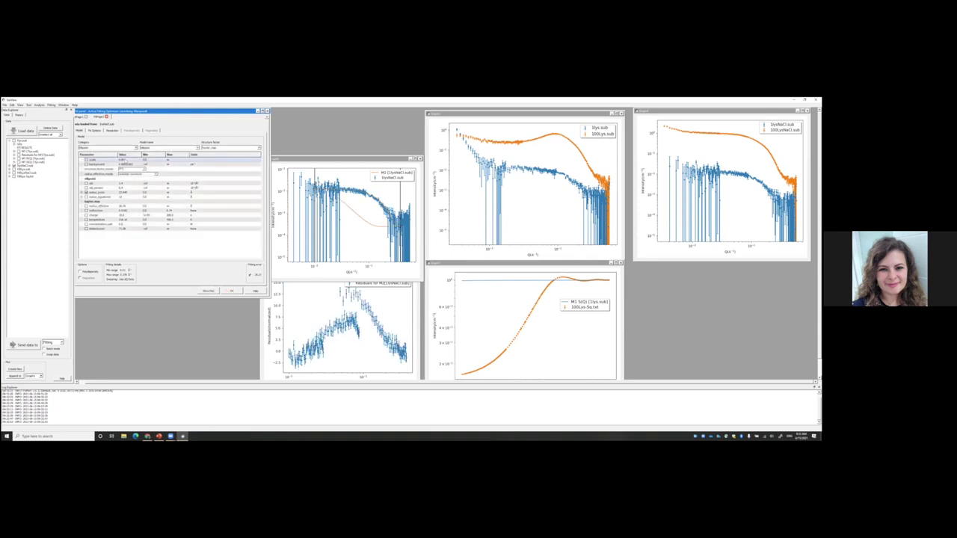
left_click(125, 160)
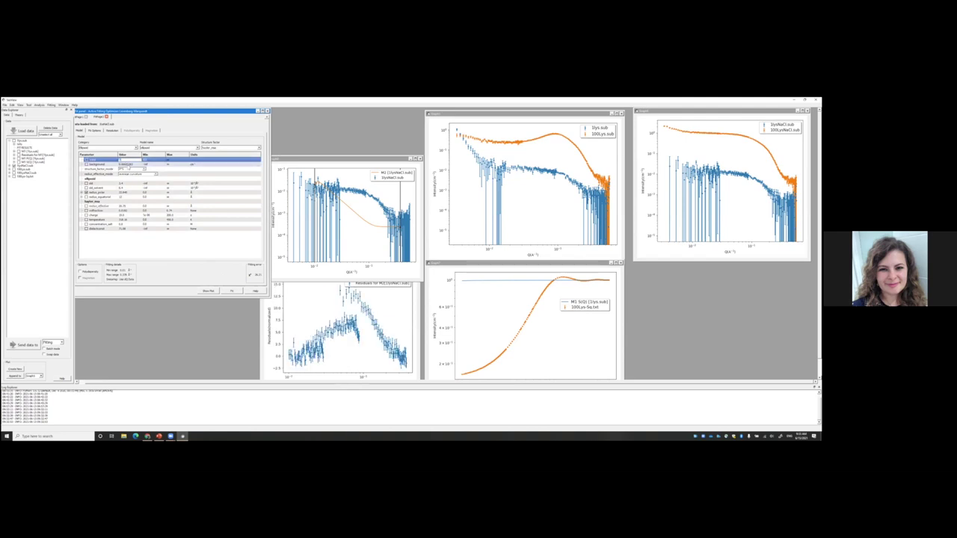
Step: Set the structure factor mode to P*(1+beta*(S-1)) and the effective radius mode to unconstrained
left_click(133, 169)
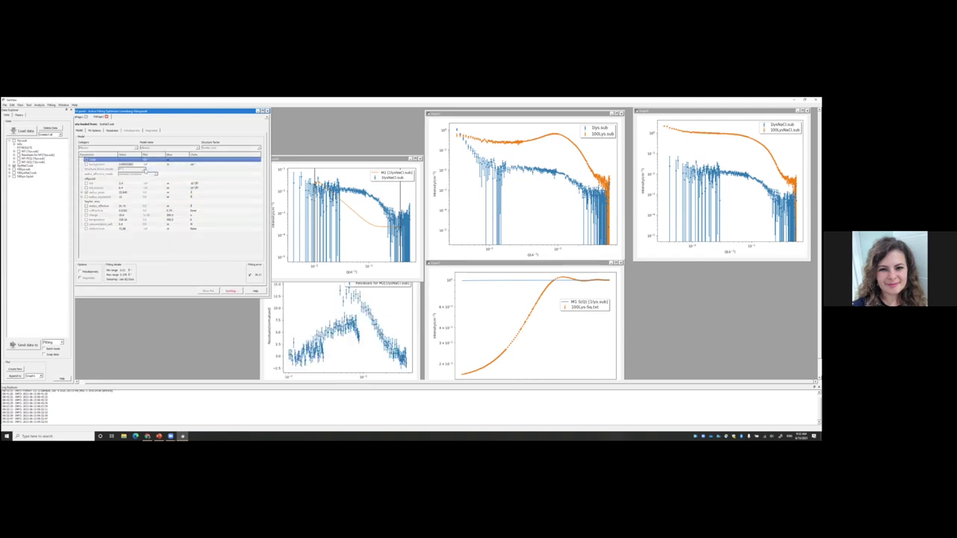
left_click(142, 172)
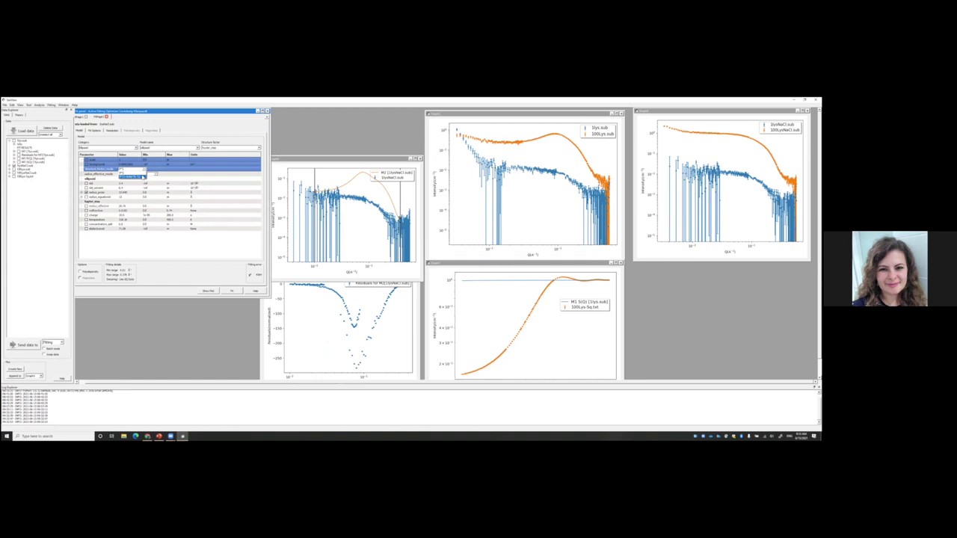
left_click(139, 175)
left_click(156, 174)
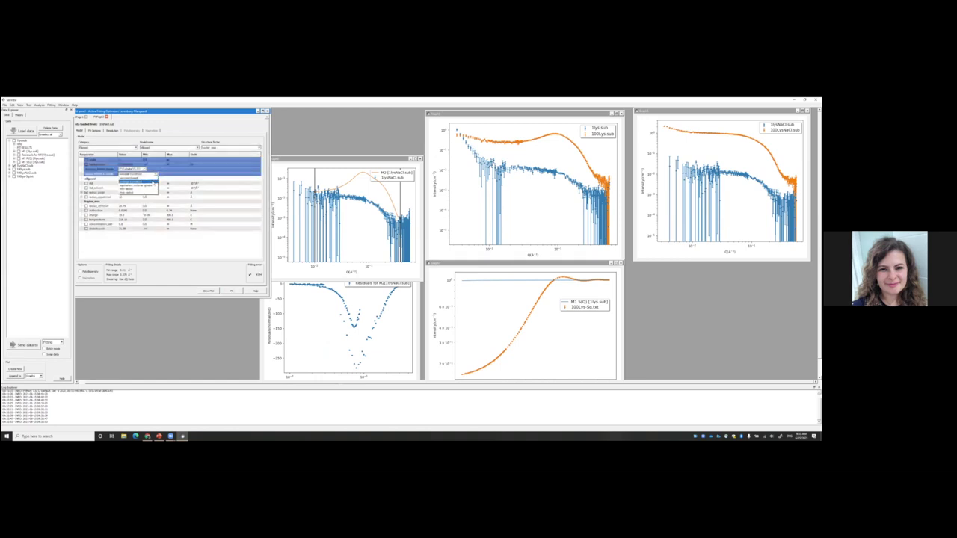
left_click(154, 179)
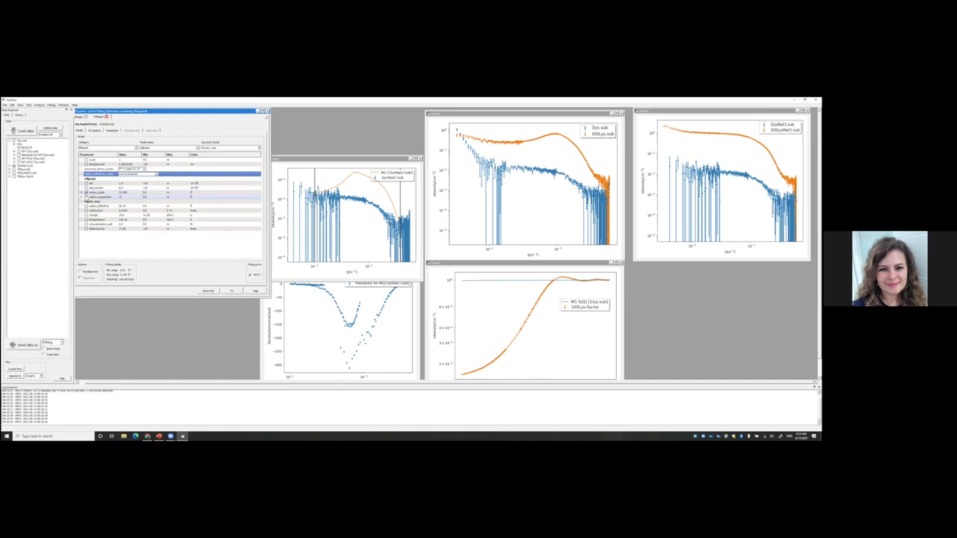
Step: Free the effective radius instead of the polar radius, and enter the effective radius and volume fraction
left_click(88, 193)
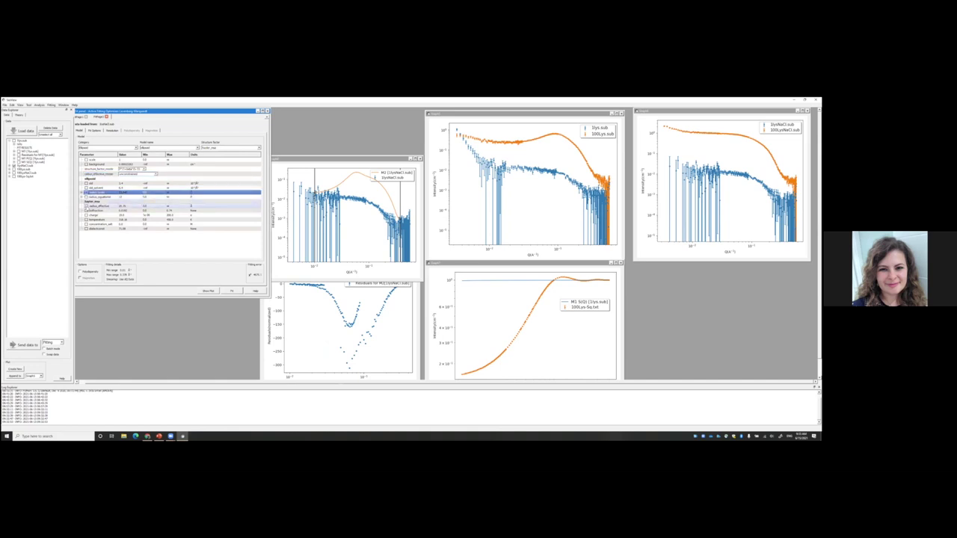
left_click(124, 205)
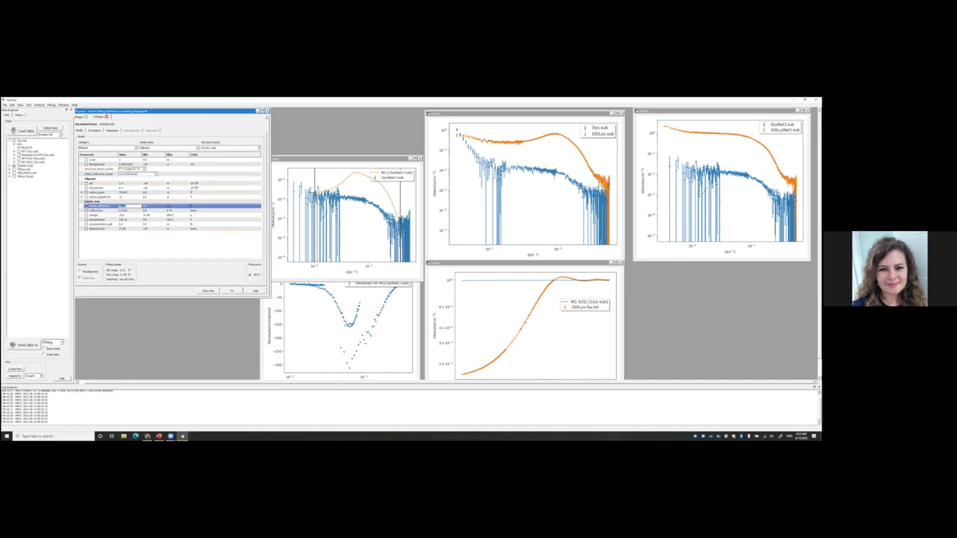
key("Return")
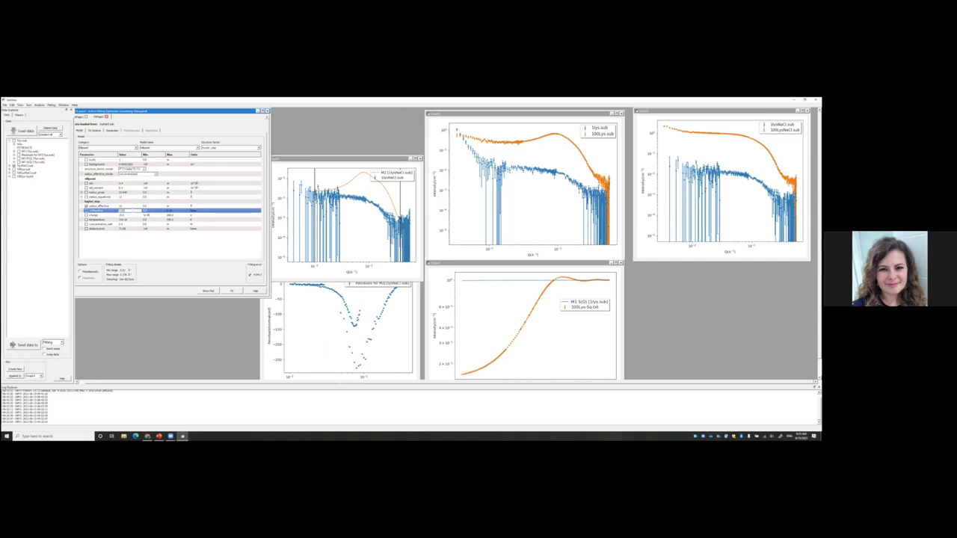
key("Return")
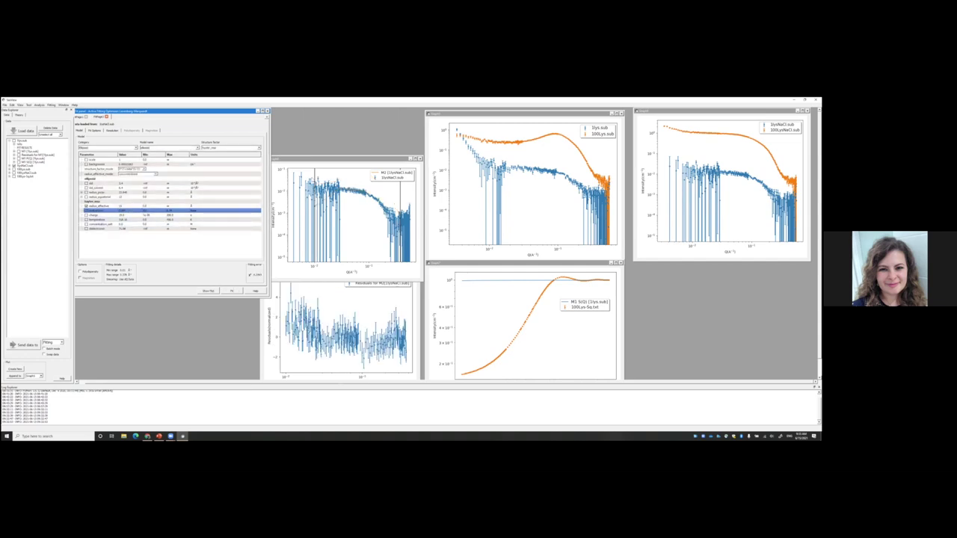
Step: Raise the lower Q limit slightly on the 1LysNaCl.sub plot and fit the effective radius
left_click(316, 181)
left_click_drag(319, 179, 322, 181)
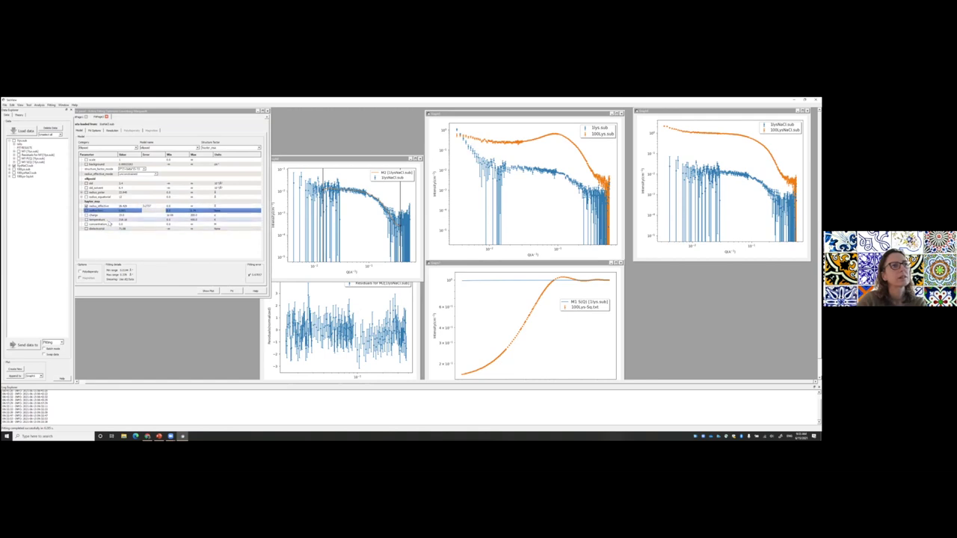
Step: Enter the hayter_msa charge, temperature, salt concentration and dielectric constant, and refit the effective radius
left_click(105, 214)
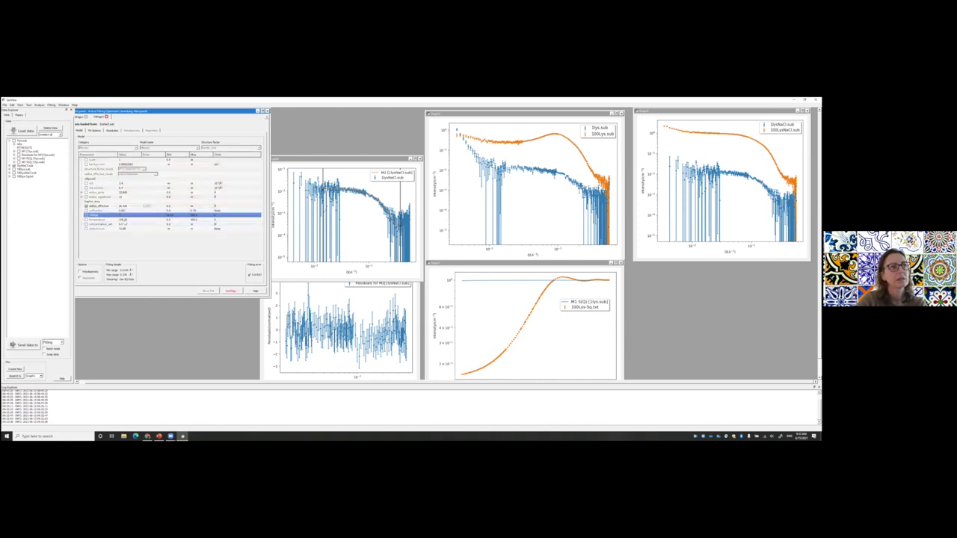
left_click(105, 219)
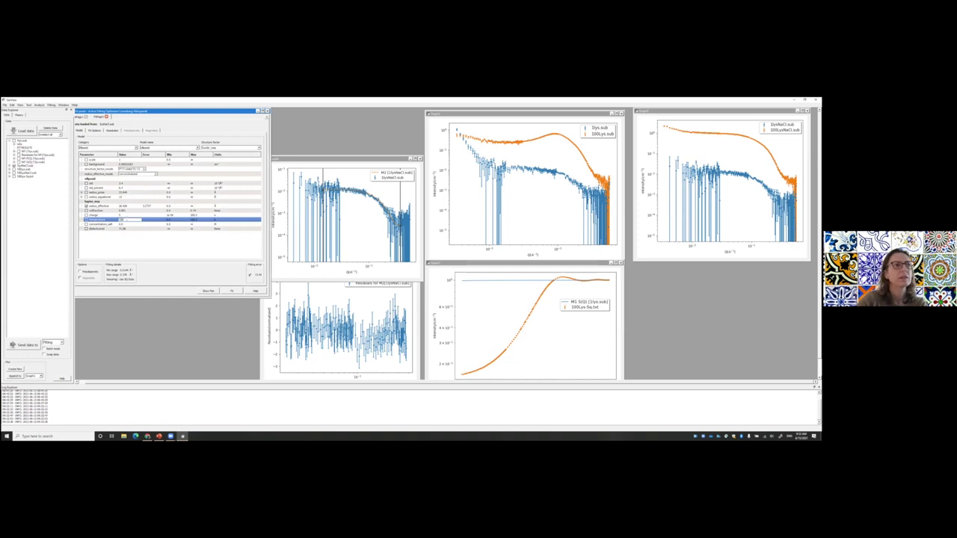
key("Return")
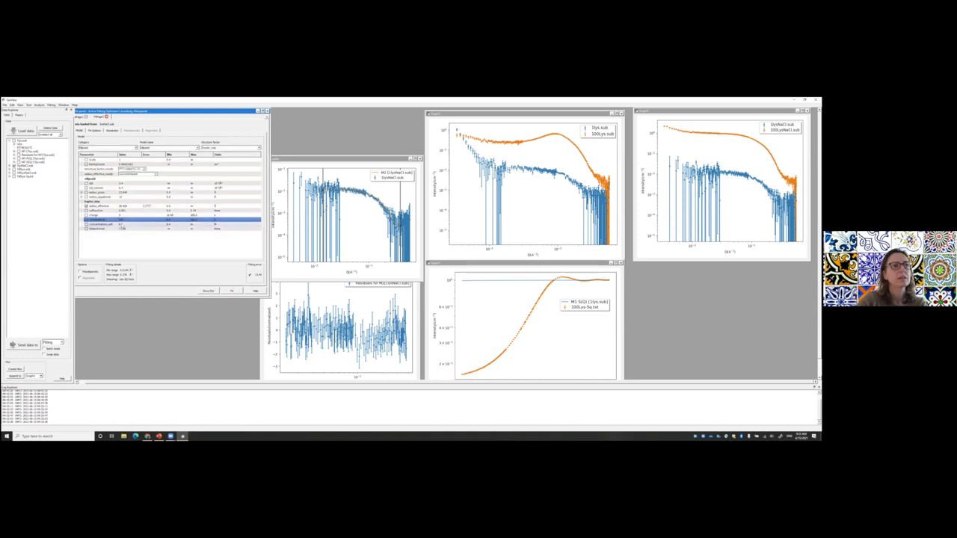
left_click(122, 225)
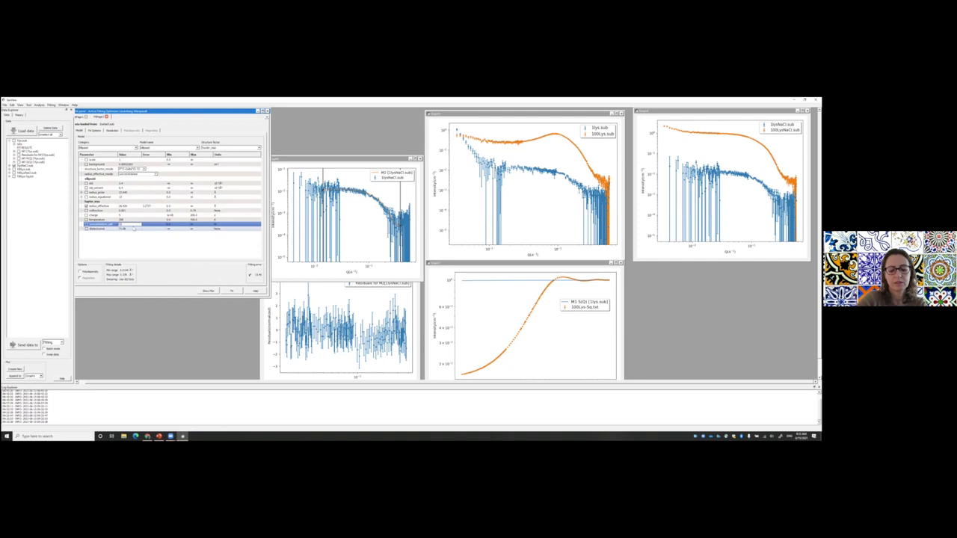
key("Return")
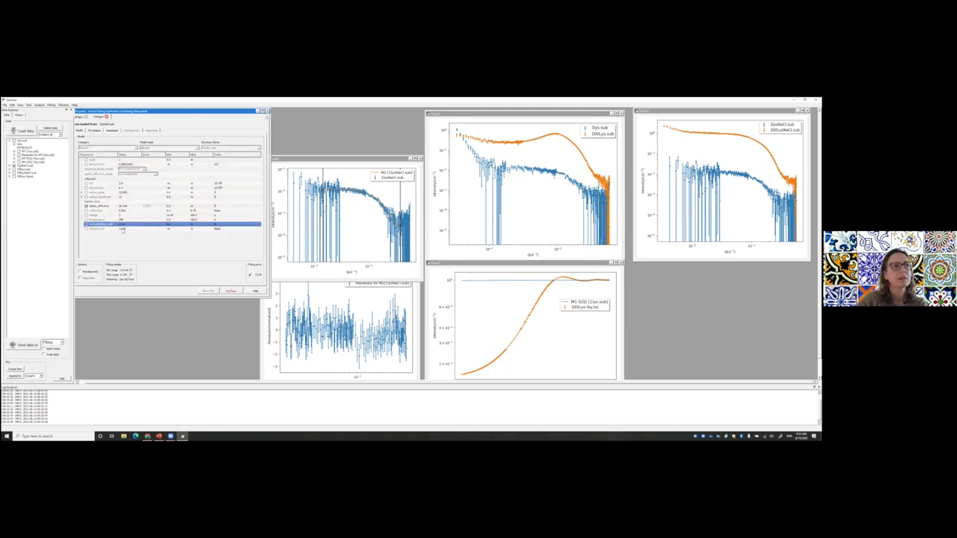
left_click(122, 229)
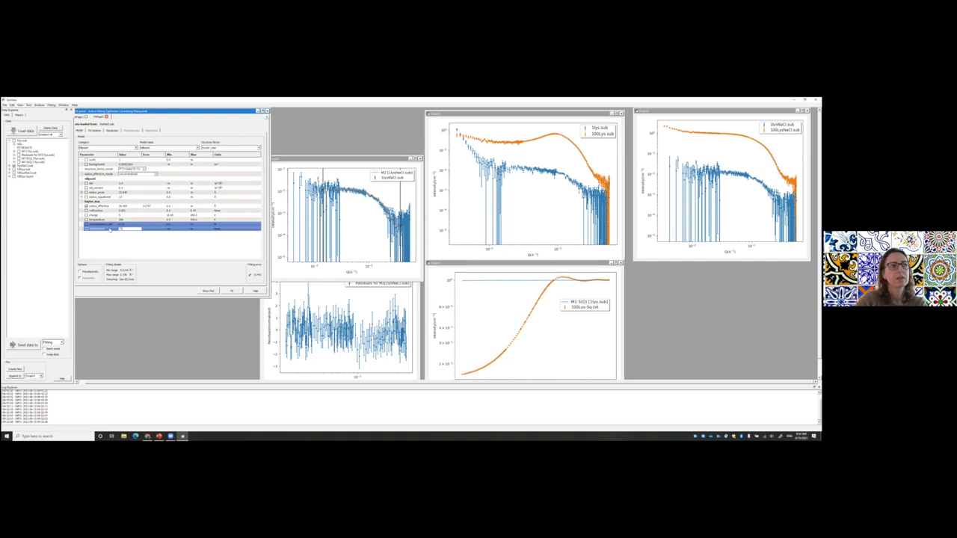
key("Return")
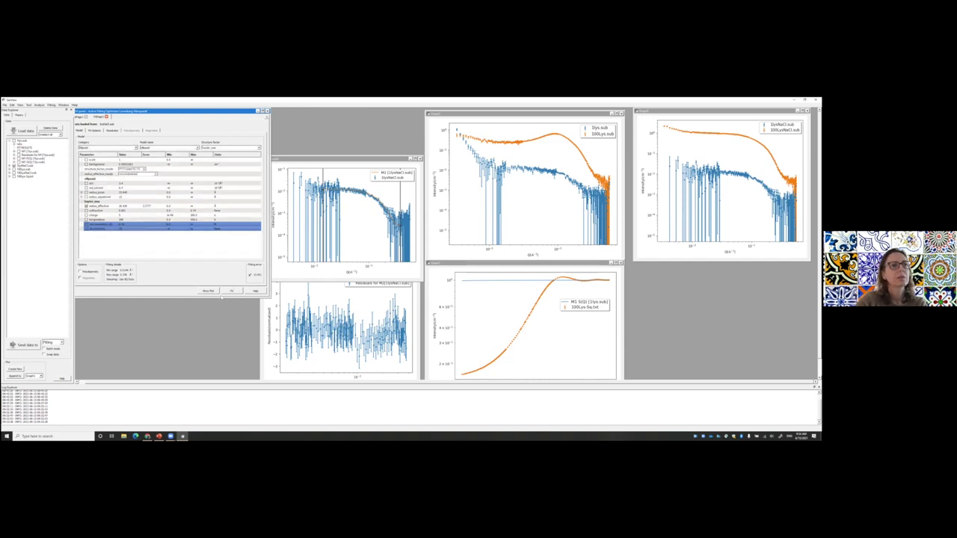
left_click(233, 291)
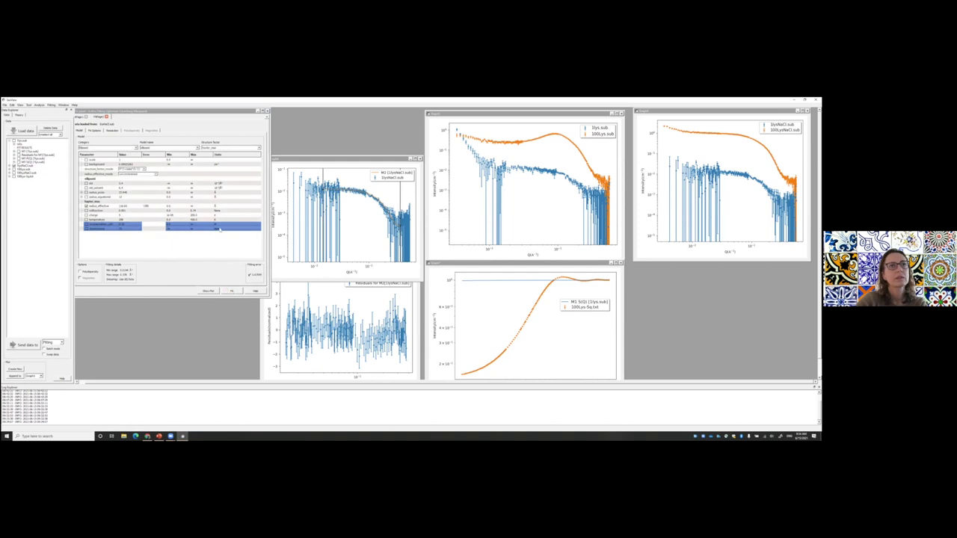
Step: Lower the minimum Q limit on the 1LysNaCl.sub plot to below 0.01 and rerun the fit
left_click(323, 175)
left_click(323, 175)
left_click_drag(323, 176, 309, 176)
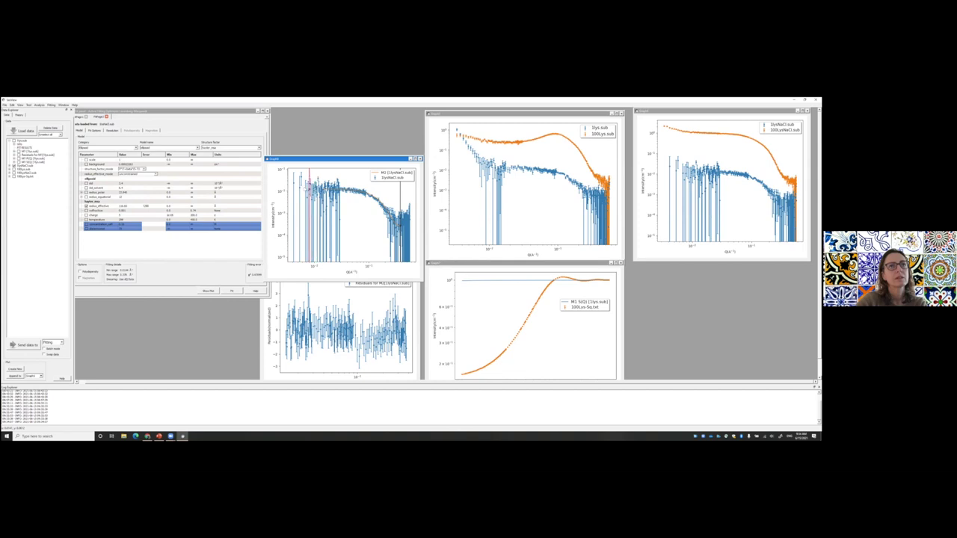
left_click(232, 291)
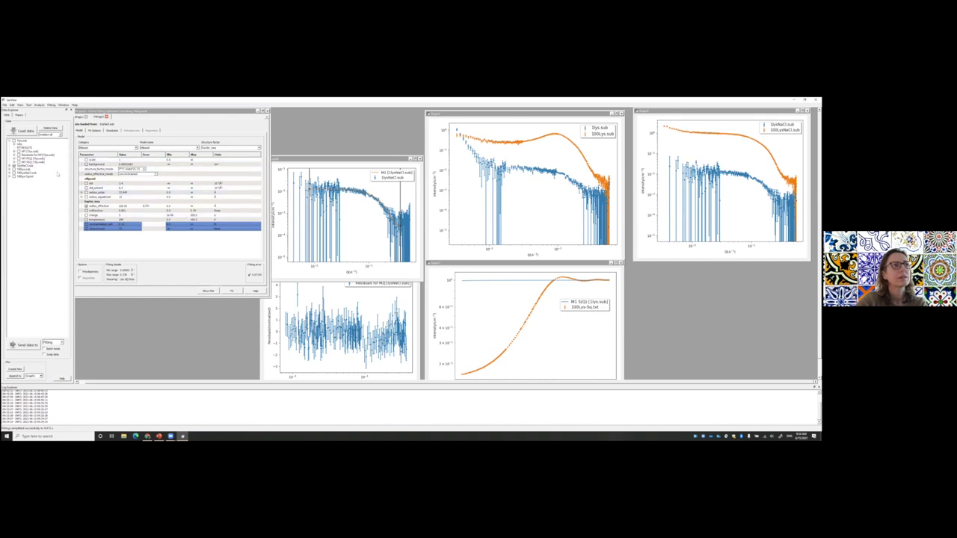
Step: Deselect all data and plot only the S(Q) curve of the 1LysNaCl.sub fit in a new graph beside the other plots
left_click(50, 134)
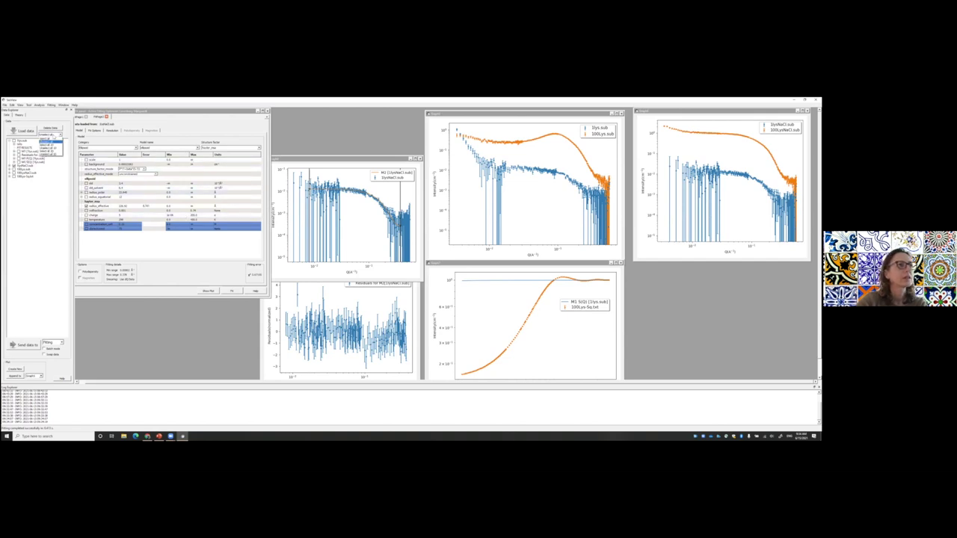
left_click(52, 145)
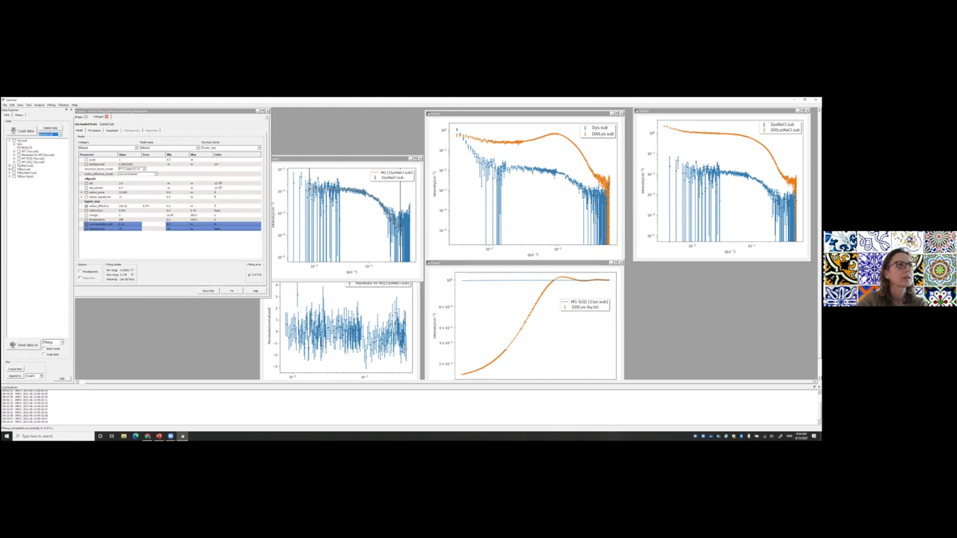
left_click(27, 187)
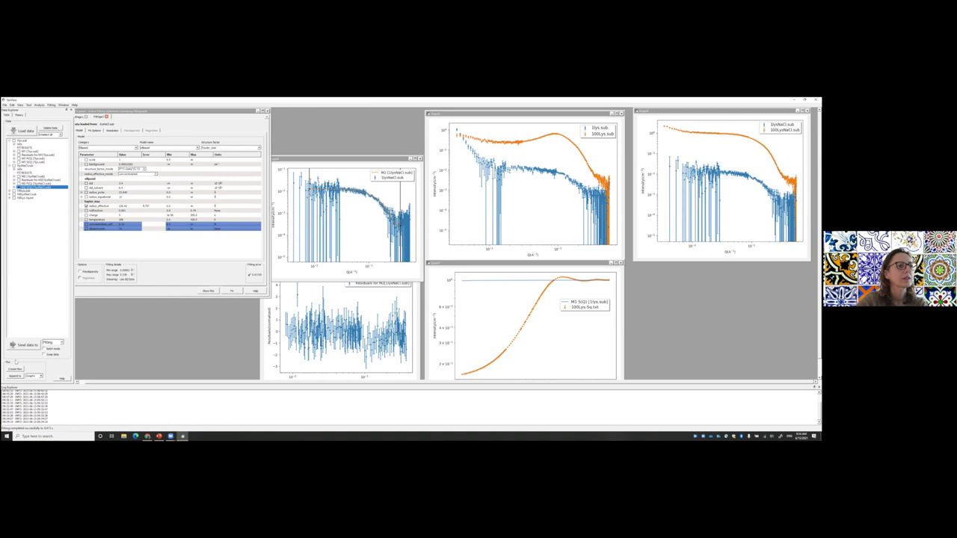
left_click(15, 368)
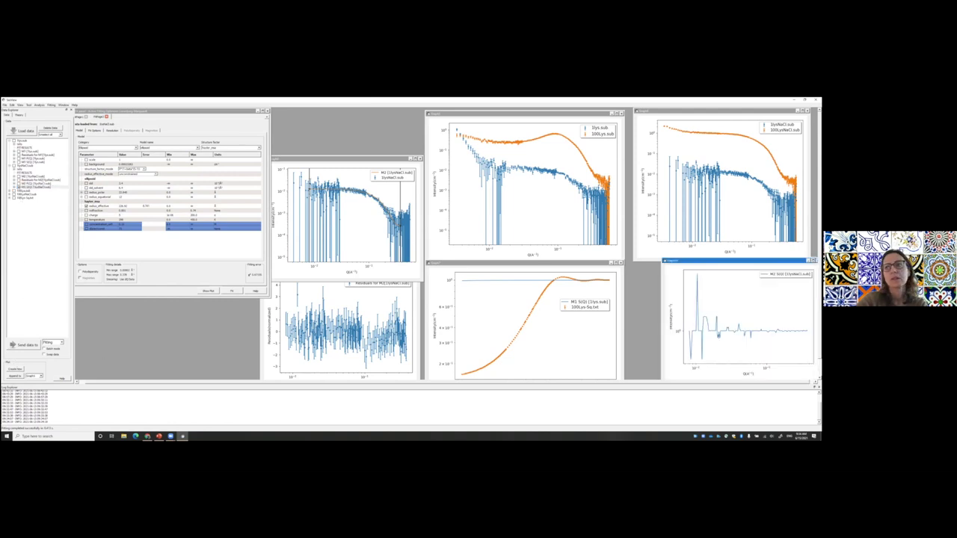
left_click_drag(700, 260, 185, 255)
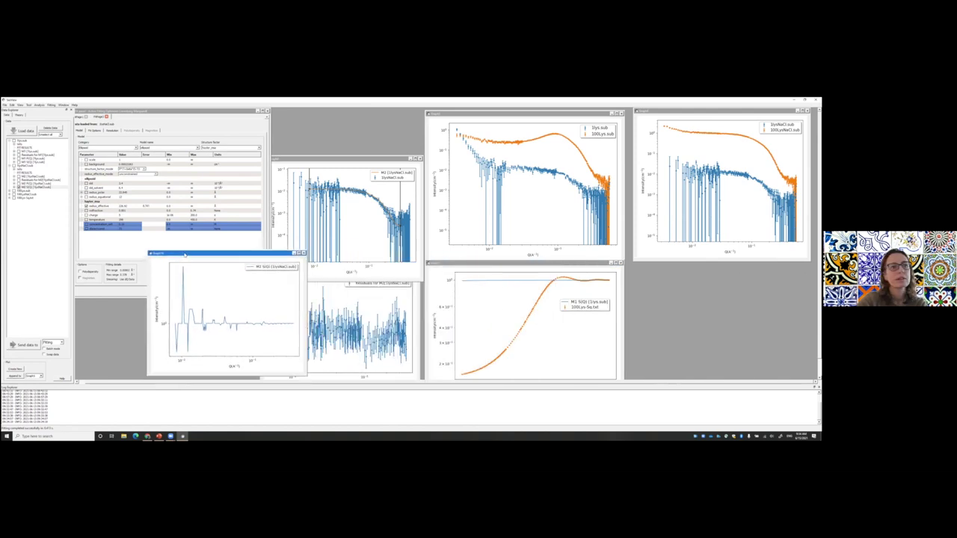
right_click(193, 294)
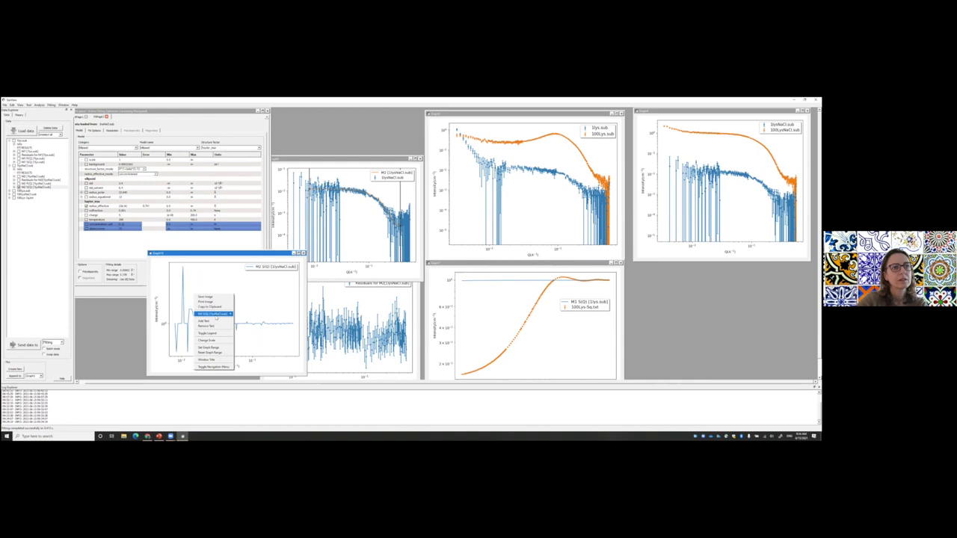
left_click(244, 314)
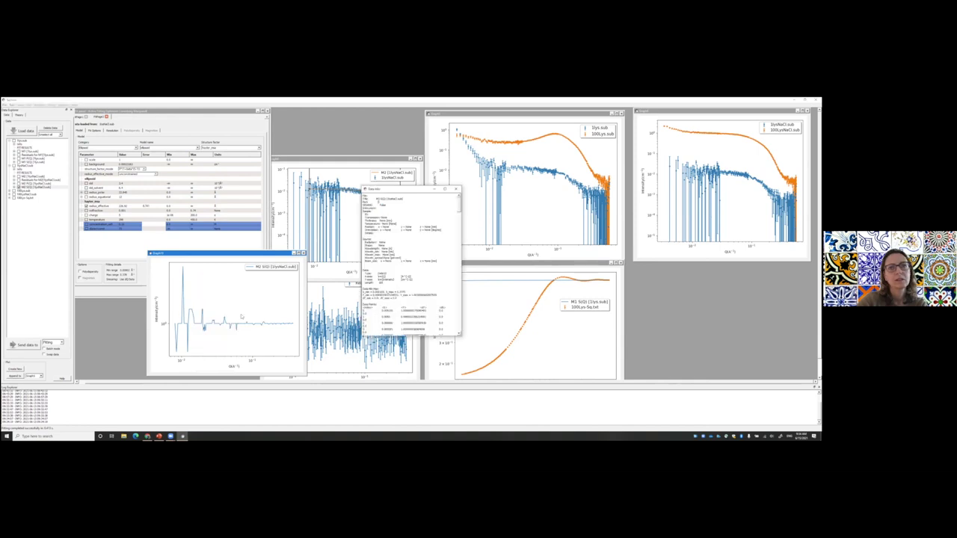
left_click(456, 189)
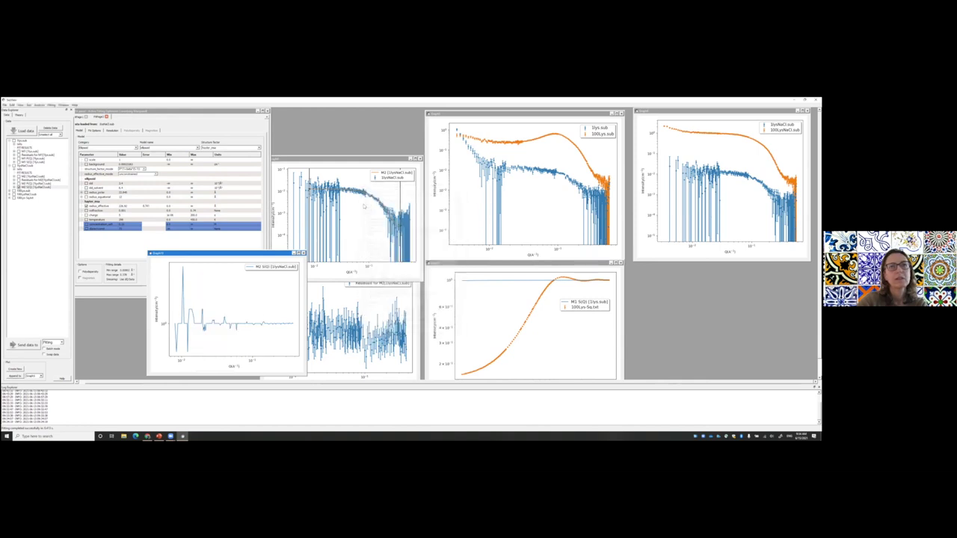
right_click(202, 288)
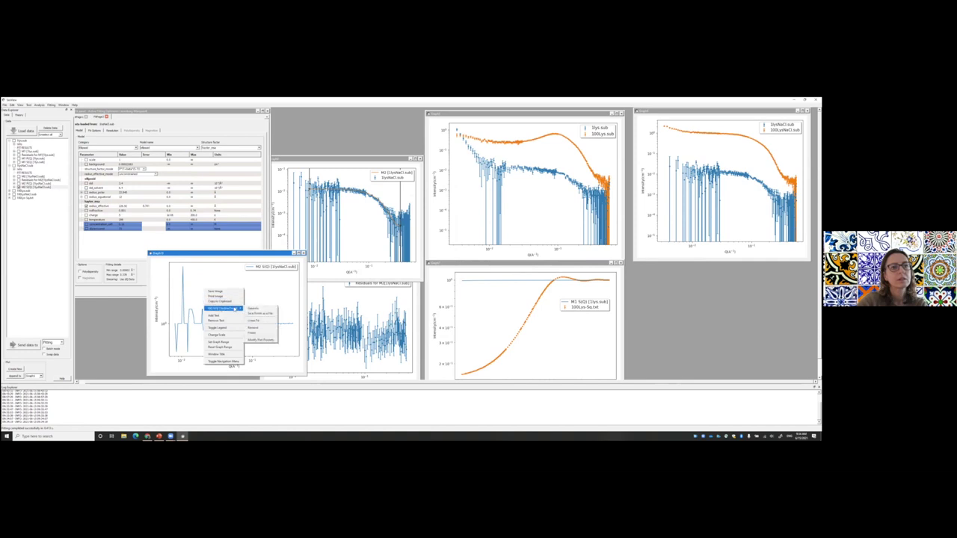
left_click(256, 315)
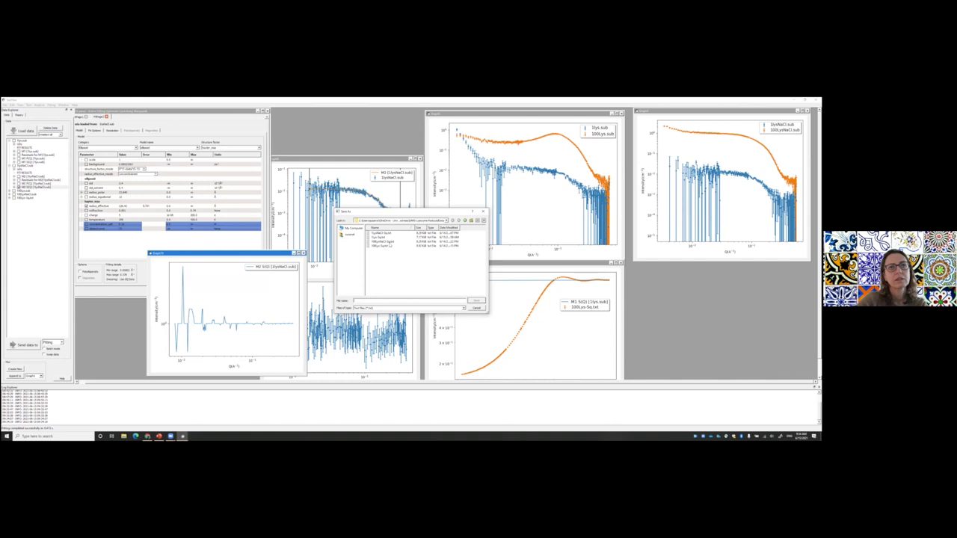
left_click(476, 308)
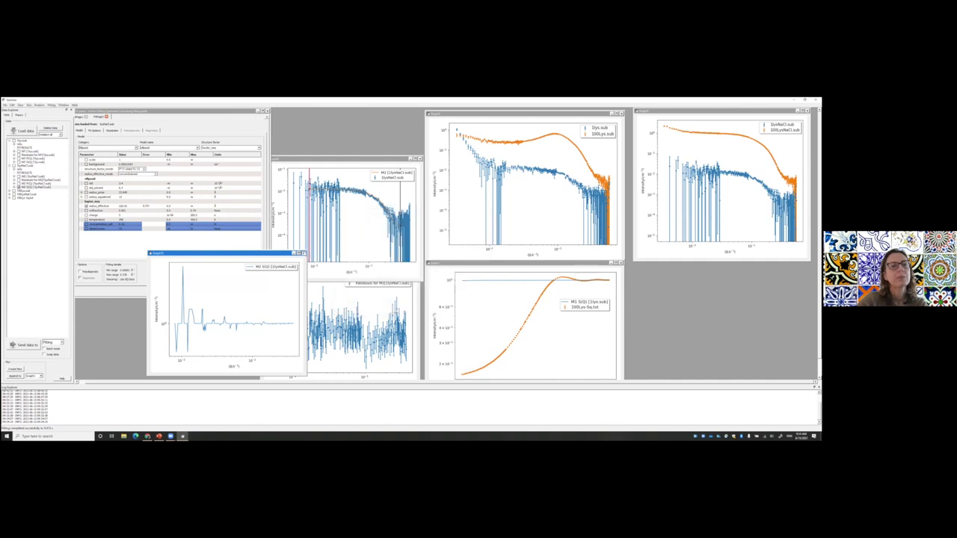
Step: Close the new S(Q) graph, the 1LysNaCl.sub fit plot and its residuals plot
left_click(302, 253)
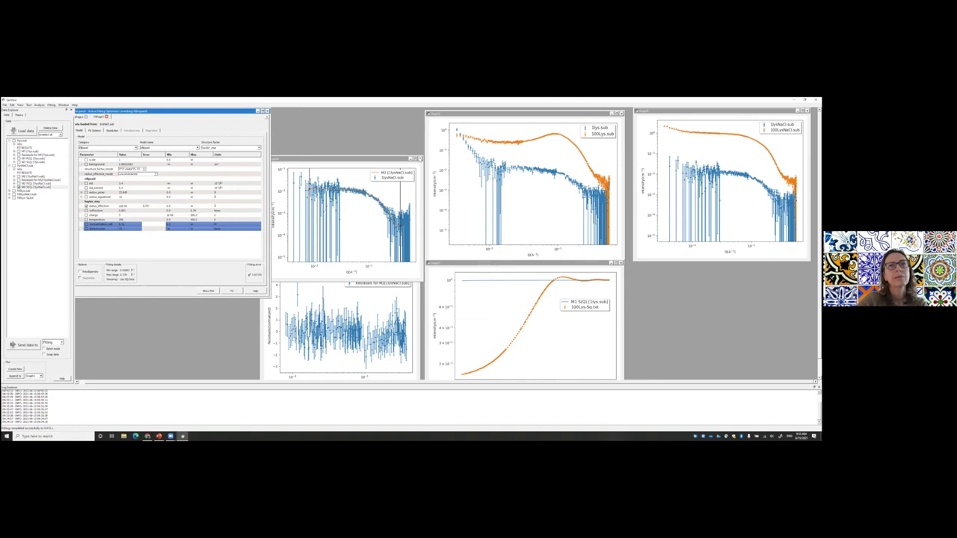
left_click(418, 158)
left_click(417, 270)
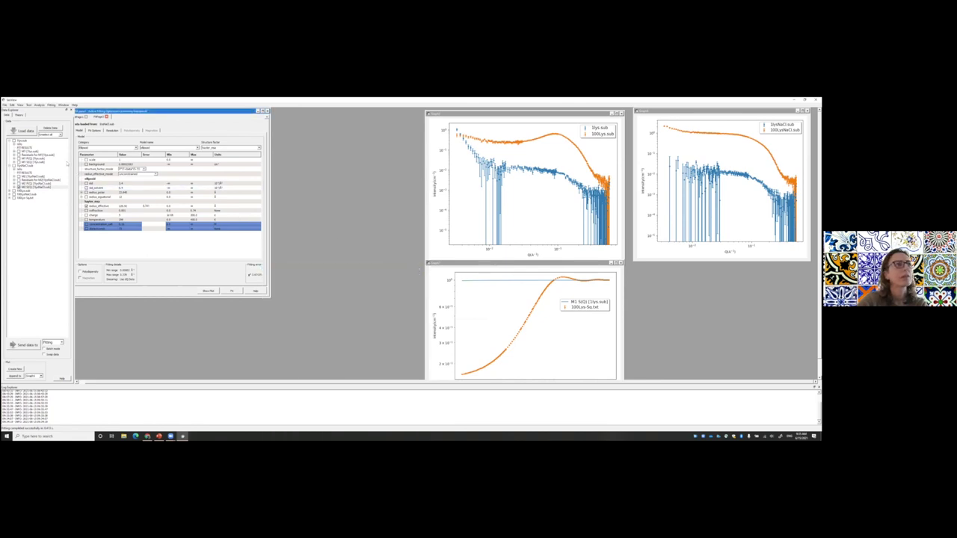
Step: Clear the data selection and load the saved structure factor file 1LysNaCl-Sq.txt
left_click(51, 135)
left_click(54, 143)
left_click(22, 131)
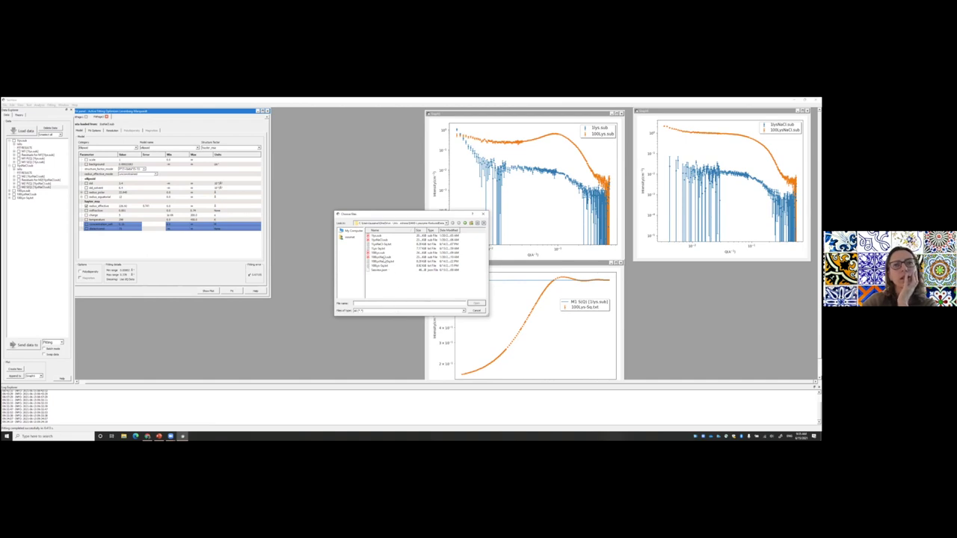
left_click(383, 245)
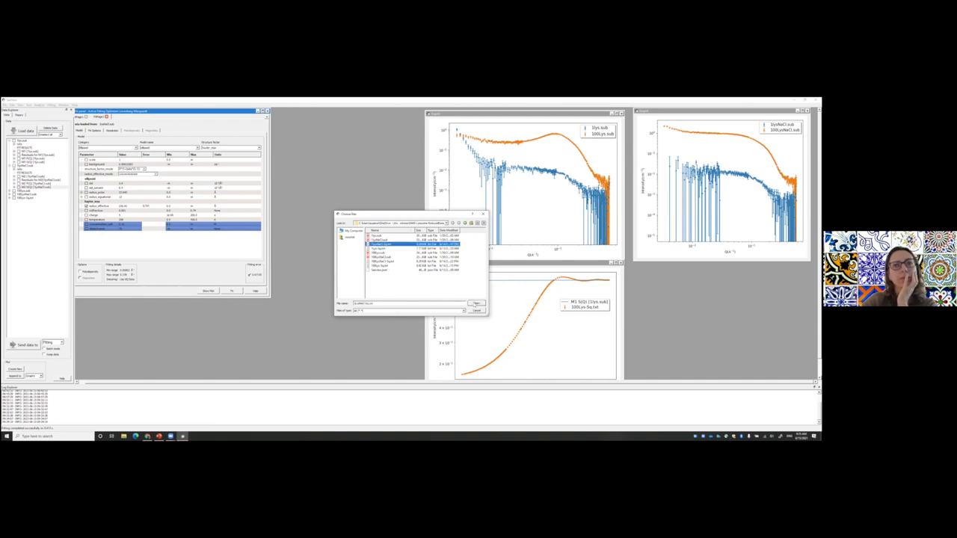
left_click(476, 305)
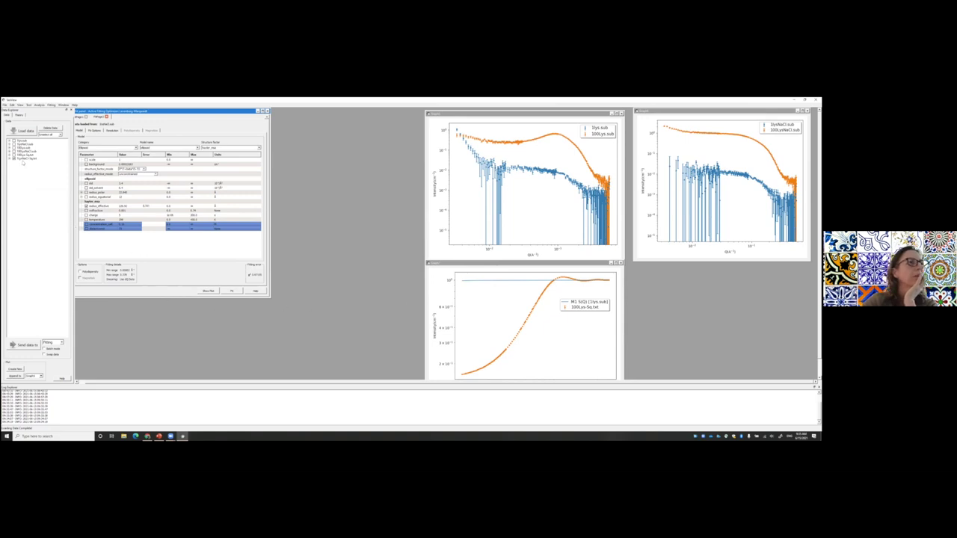
Step: Load the structure factor file 100LysNaCl-Sq.txt together with the 100Lys-Sq.txt file
left_click(25, 132)
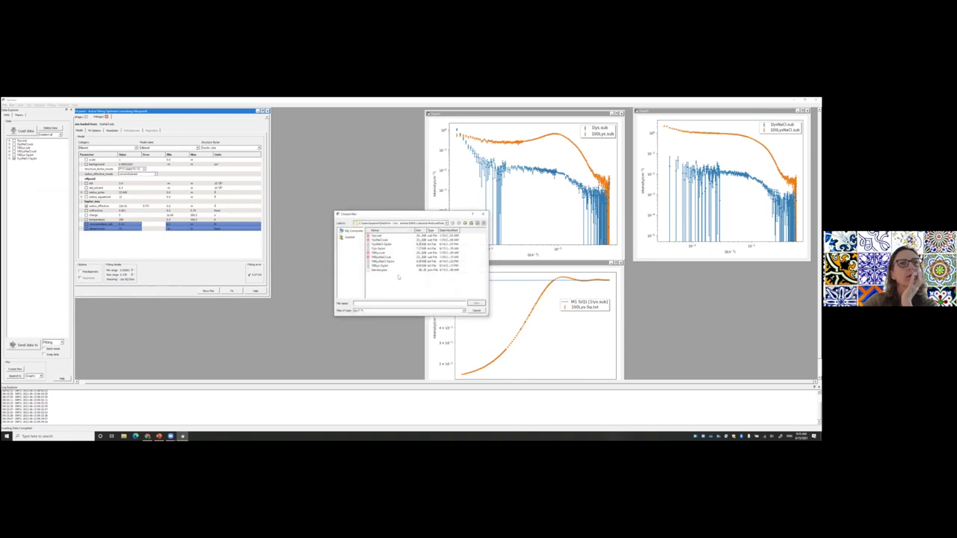
left_click(381, 261)
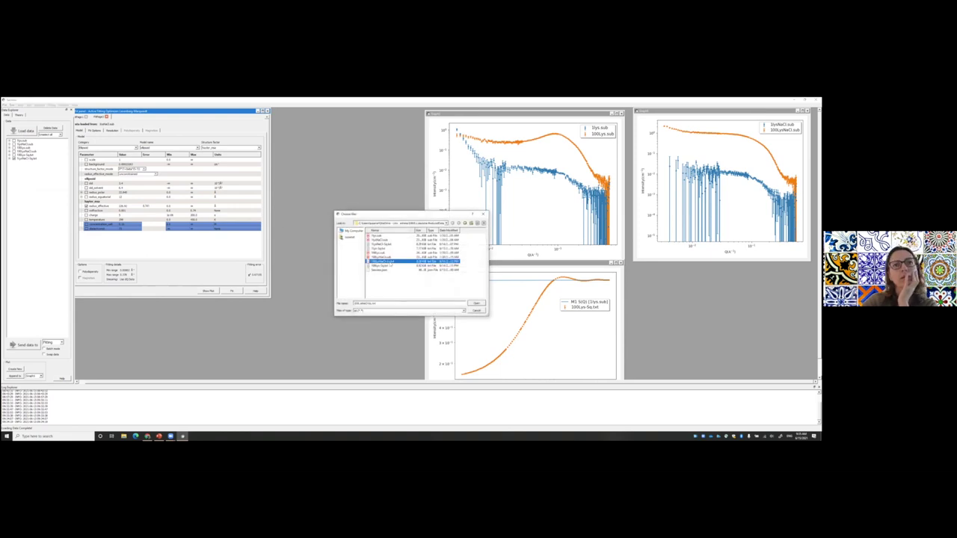
left_click(385, 266, "shift")
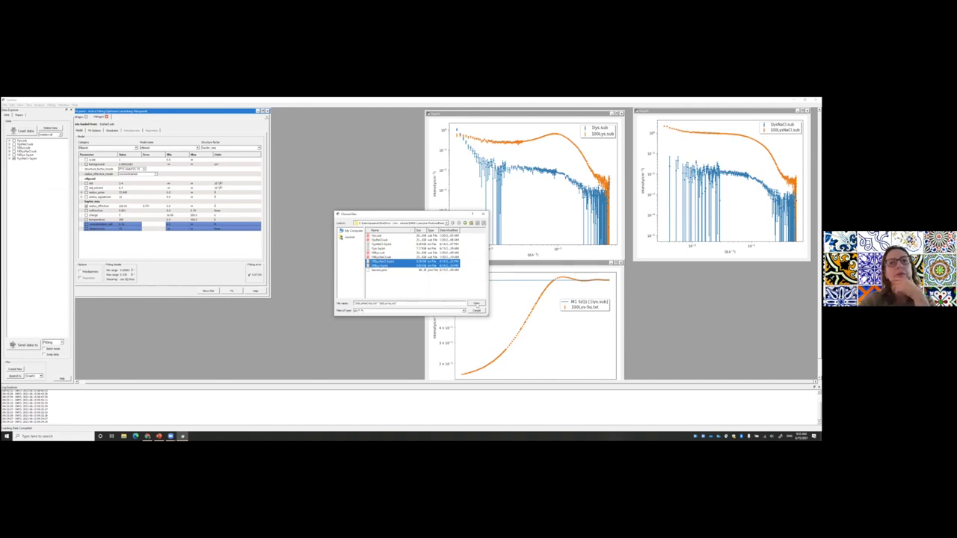
left_click(476, 304)
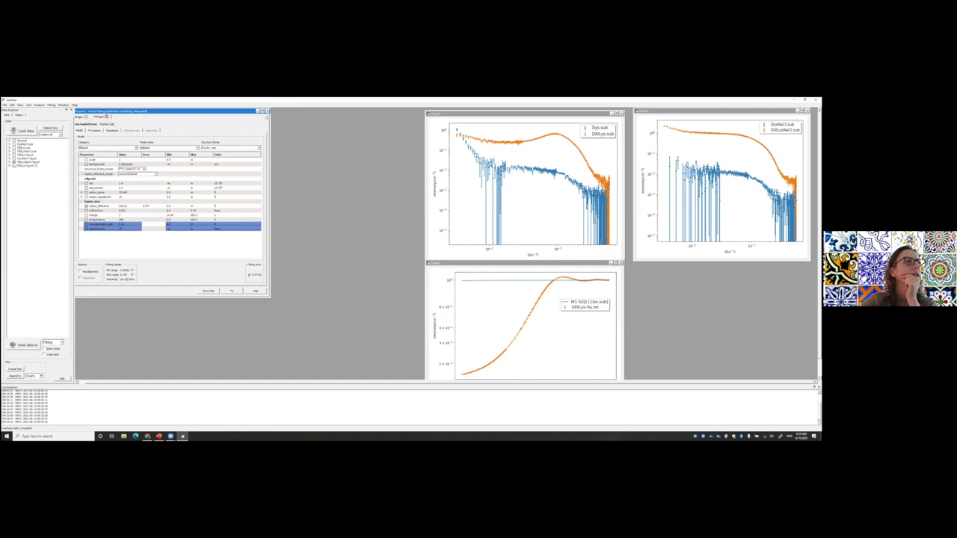
Step: Plot 1LysNaCl-Sq.txt and 100LysNaCl-Sq.txt together in a new graph
left_click(50, 135)
left_click(50, 148)
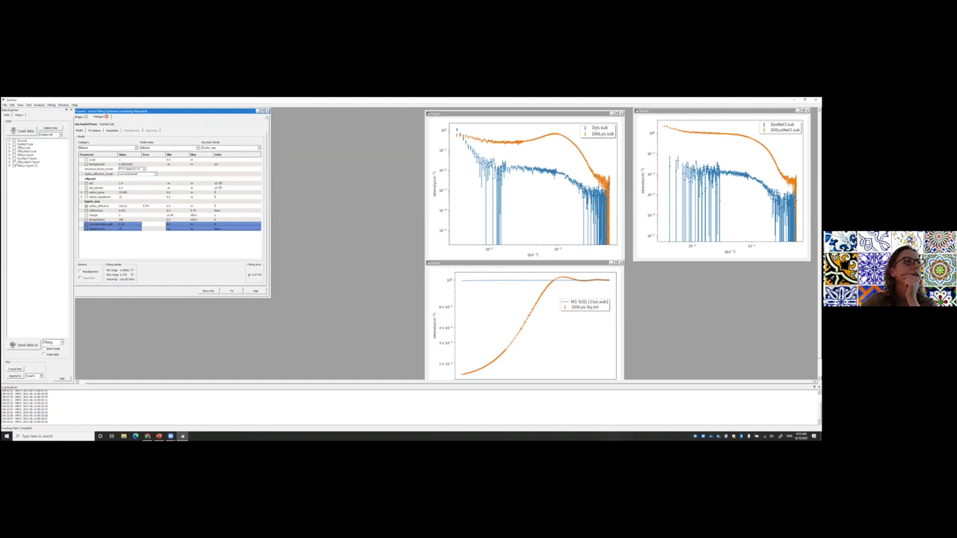
left_click(15, 162)
left_click(15, 369)
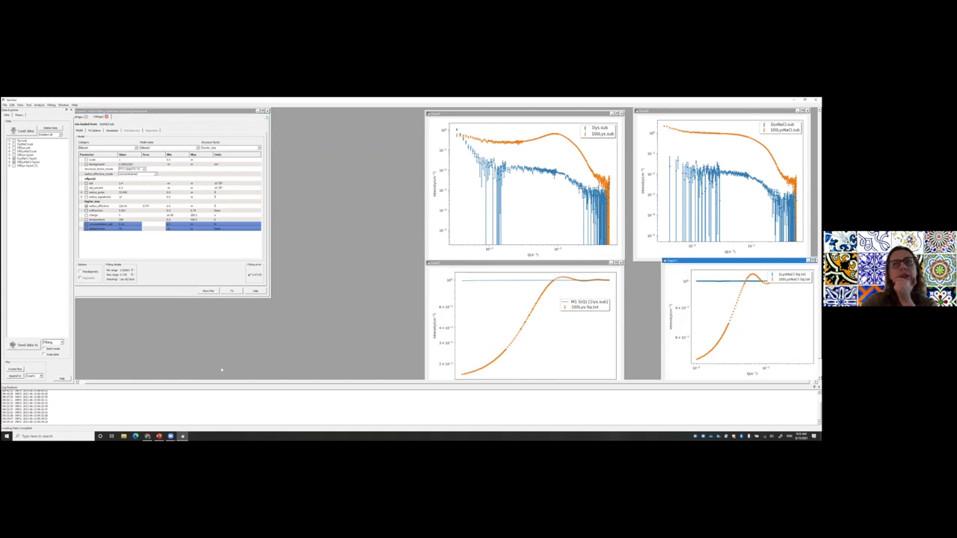
Step: Place the NaCl S(Q) graph beneath the NaCl intensity graph and move its legend clear of the curves
left_click_drag(722, 263, 696, 268)
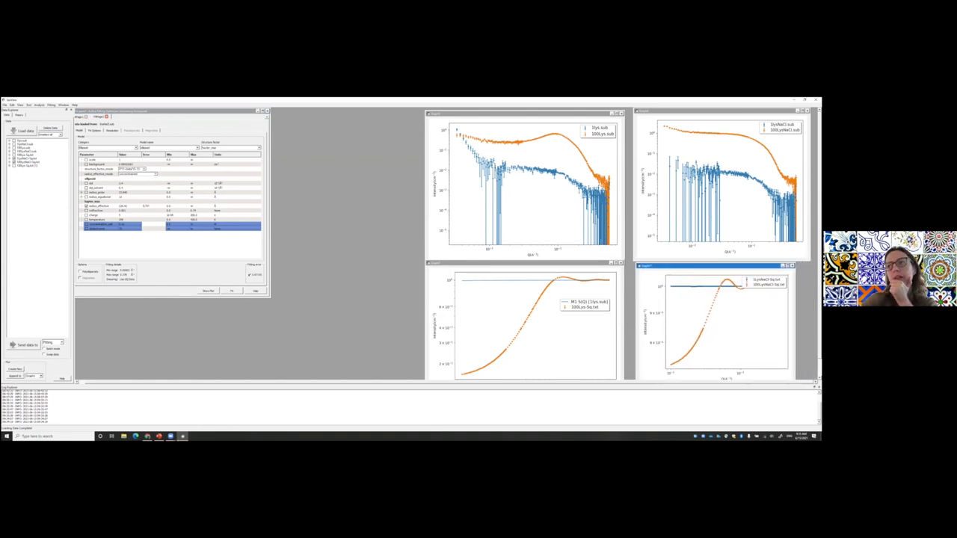
left_click_drag(765, 284, 762, 302)
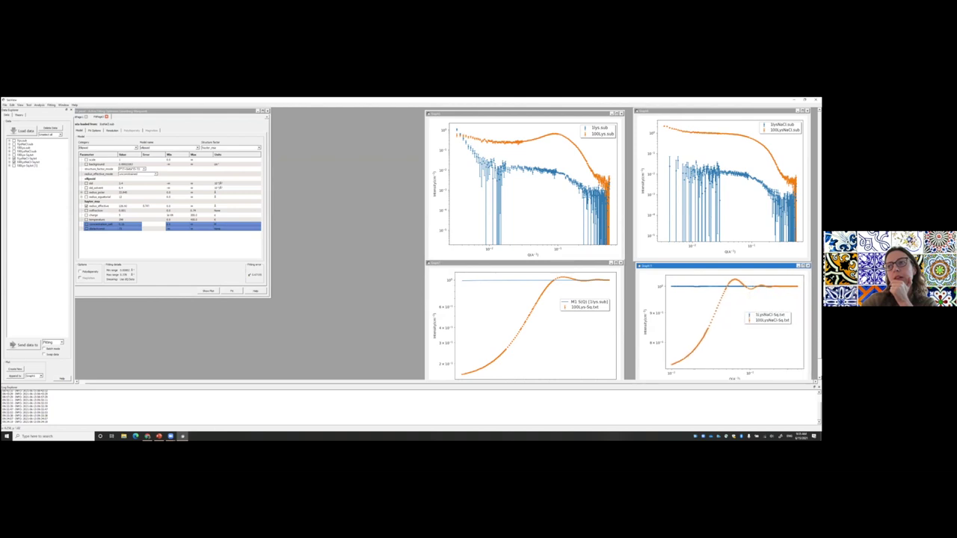
left_click(584, 267)
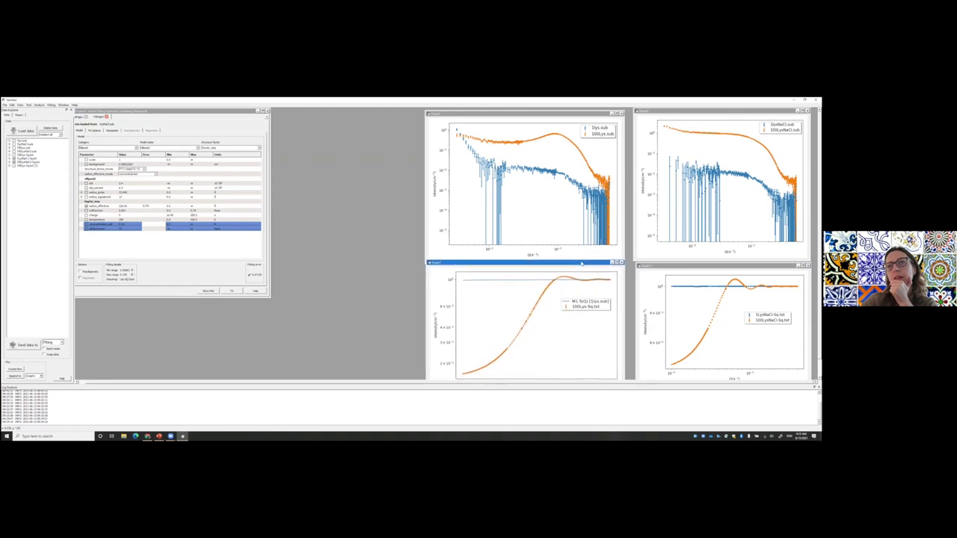
left_click(655, 266)
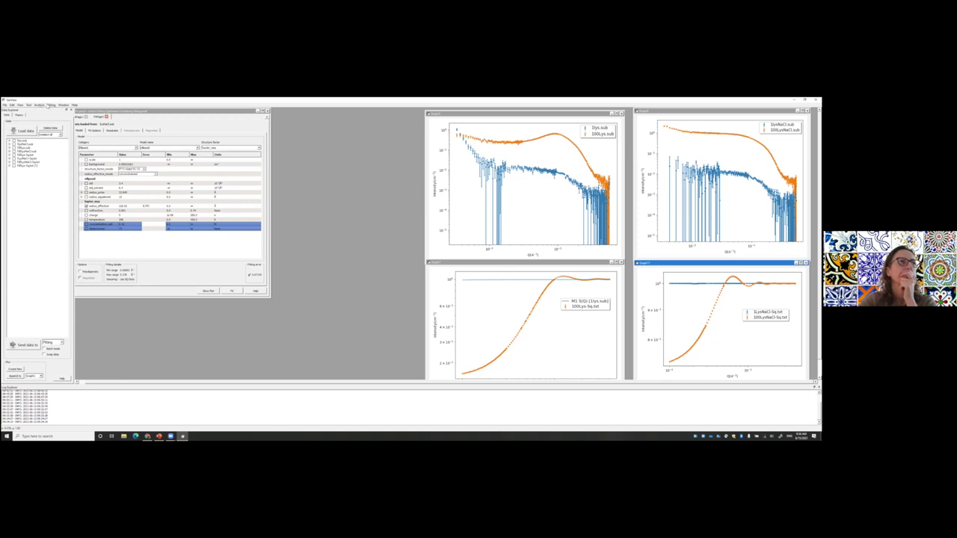
Step: Open the editor for adding a custom fitting model, look over its plugin definition form, and close it without creating a model
left_click(39, 105)
mouse_move(53, 107)
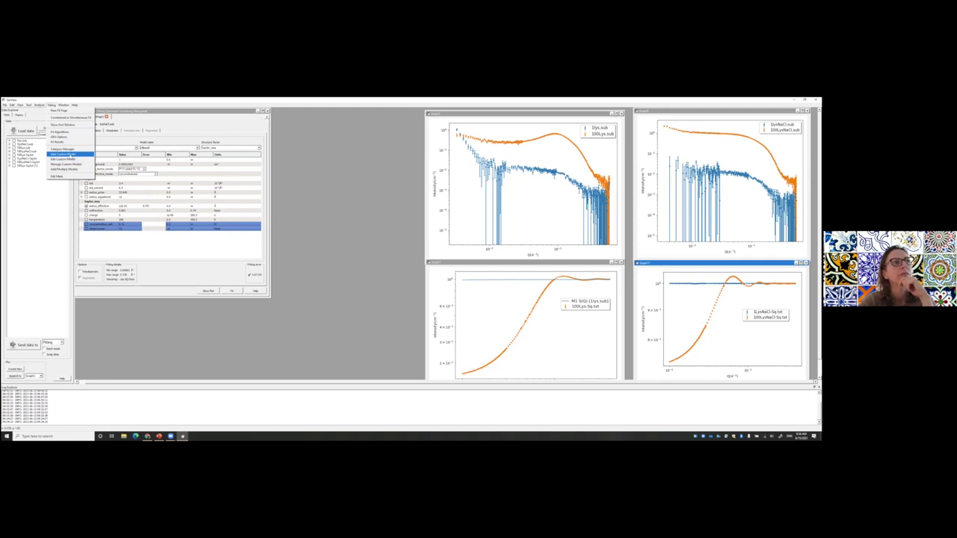
left_click(72, 154)
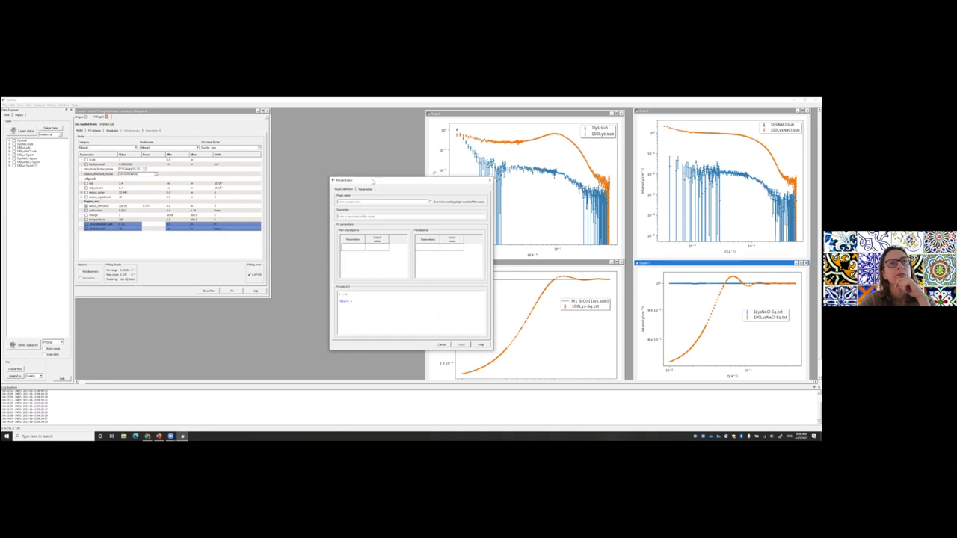
left_click_drag(372, 181, 280, 167)
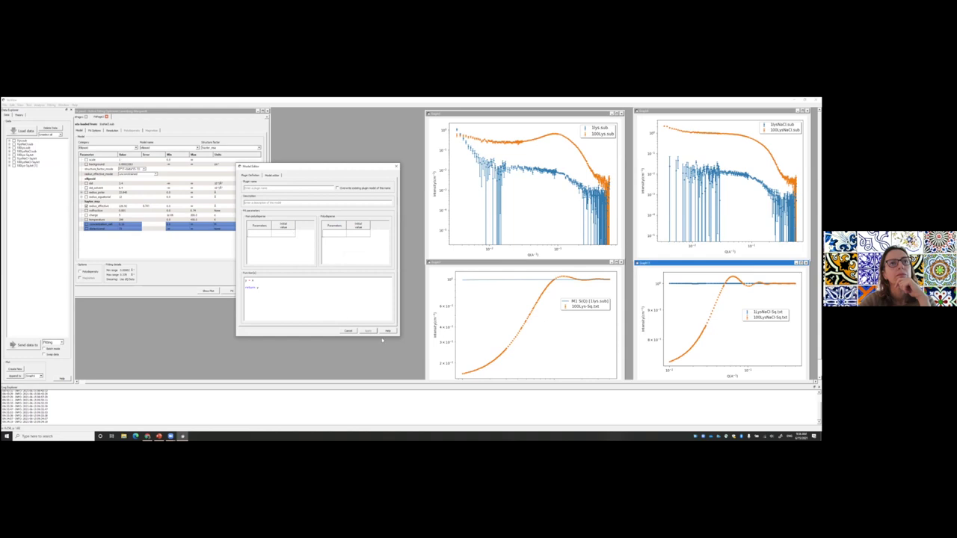
left_click(349, 331)
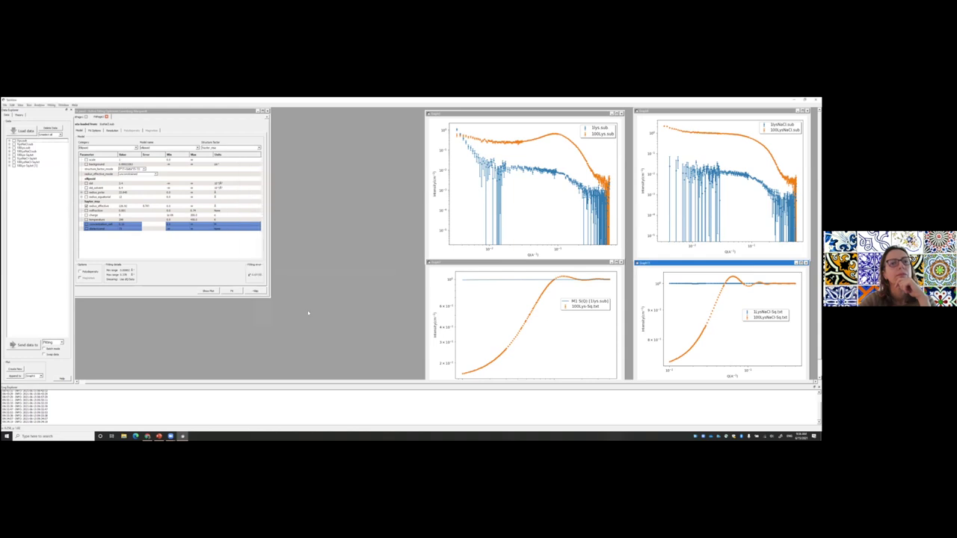
Step: Open the Category Manager and look through the available models and their categories down to the end of the list
left_click(40, 104)
mouse_move(51, 106)
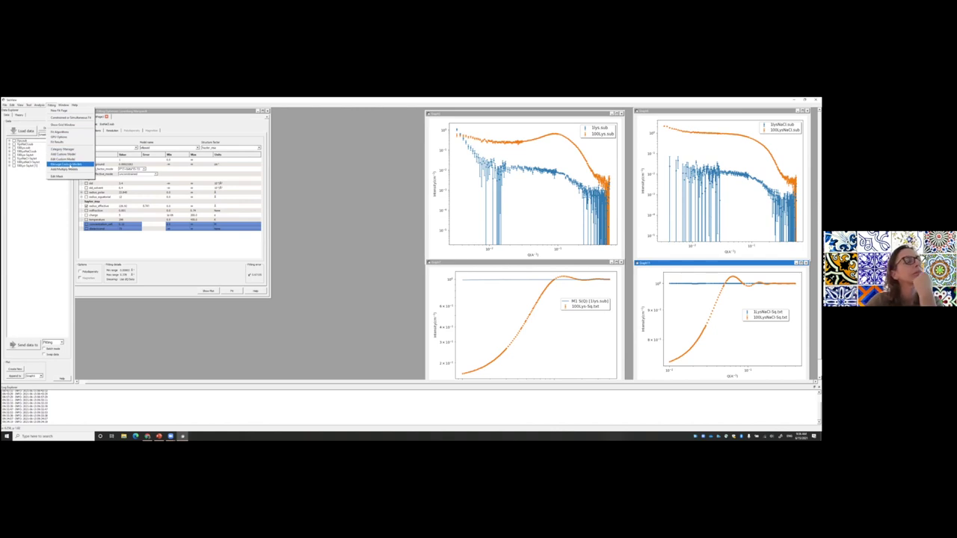
left_click(63, 148)
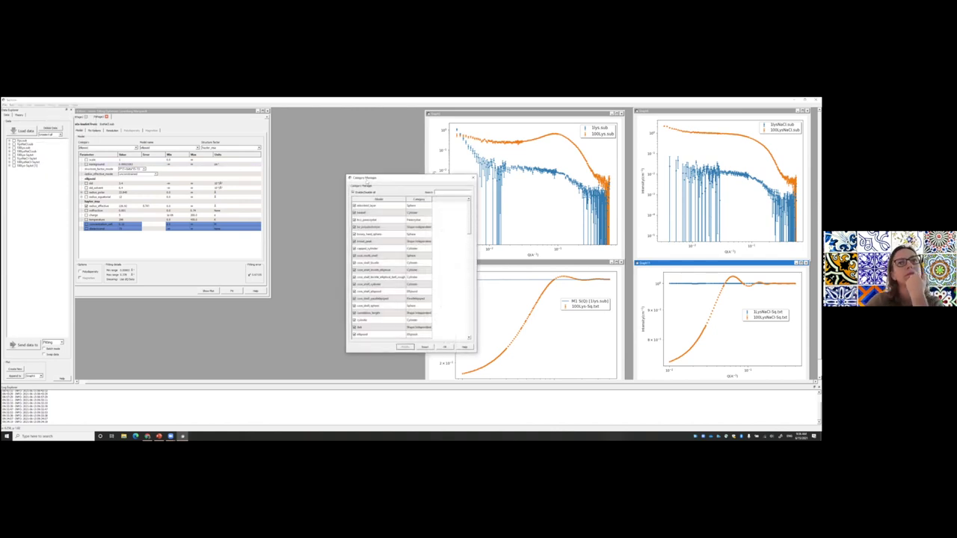
left_click_drag(384, 181, 326, 165)
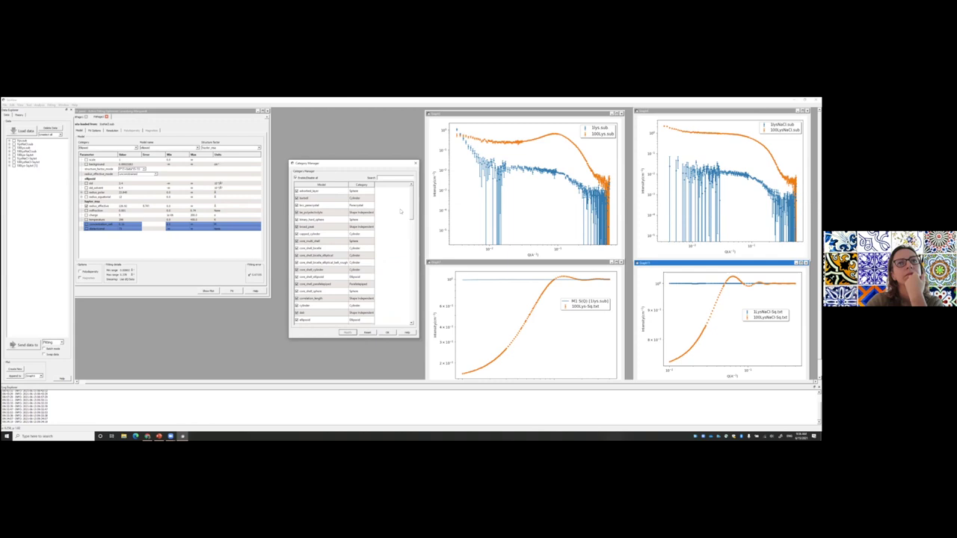
scroll(406, 302, "down", 10)
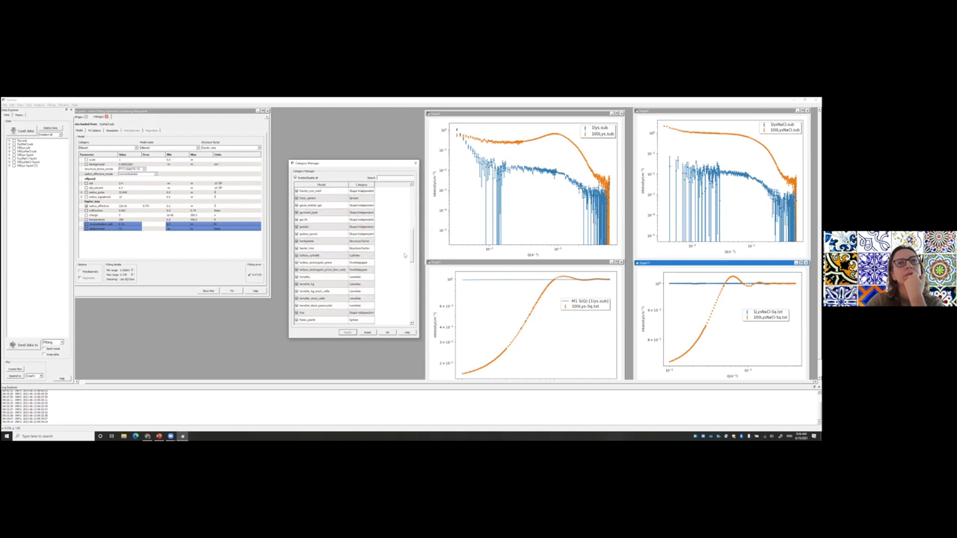
scroll(407, 303, "down", 3)
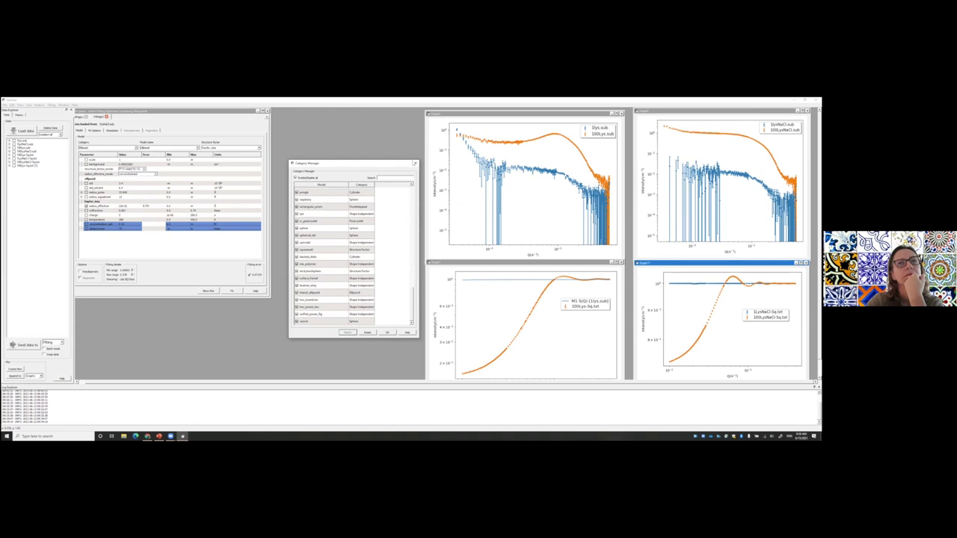
Step: Close the Category Manager and check the structure factors offered for the ellipsoid model, keeping the current choice
left_click(416, 163)
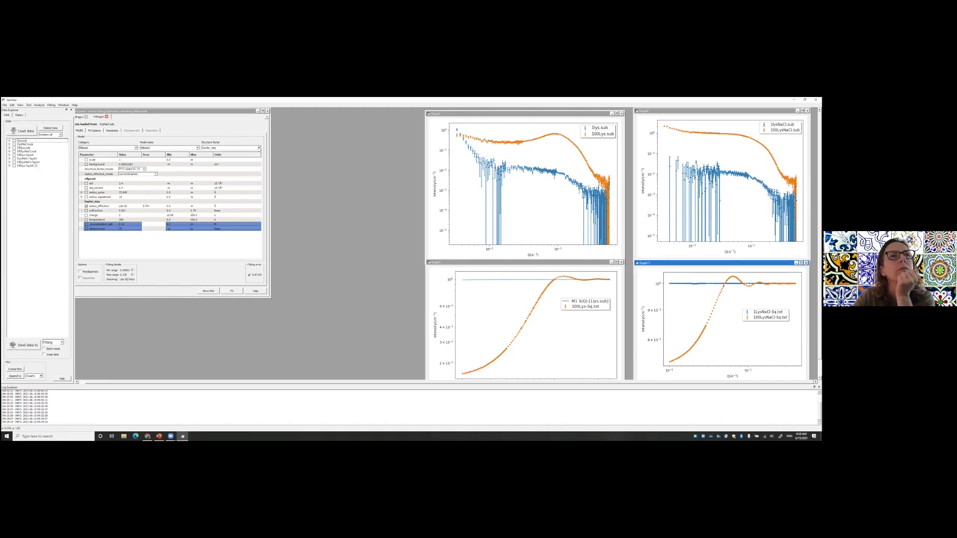
left_click(259, 148)
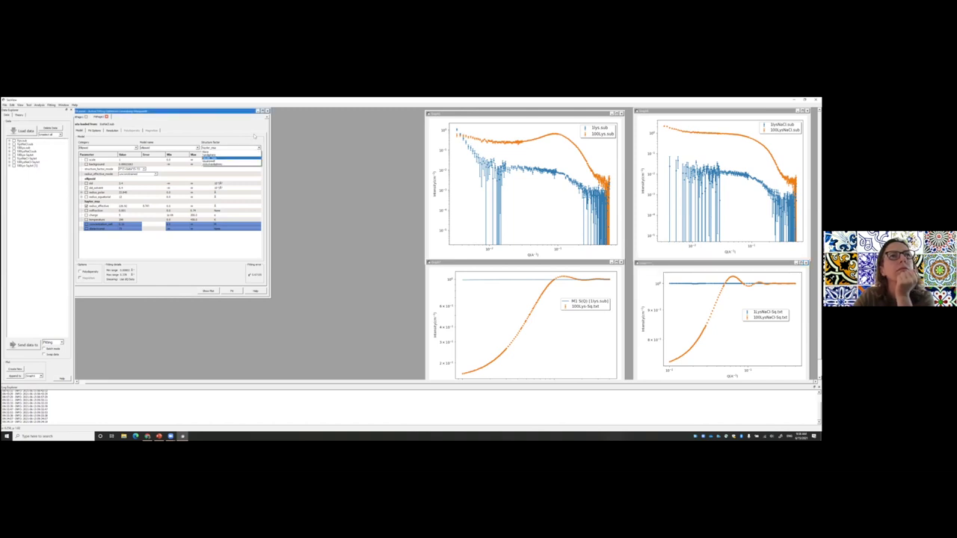
key("Escape")
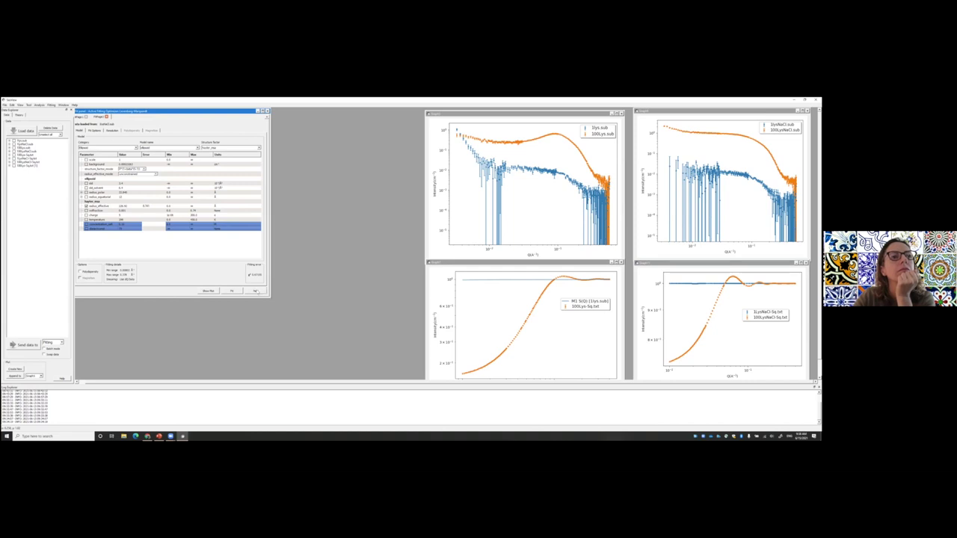
Step: Open the fitting help in the browser, go to its Structure Factors page, and move the window clear of the NaCl graphs
left_click(255, 292)
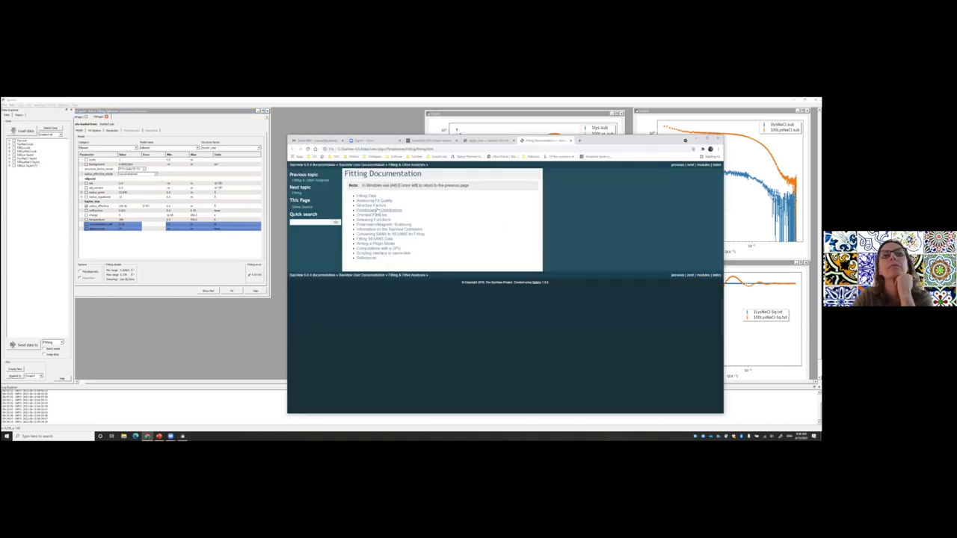
left_click(378, 206)
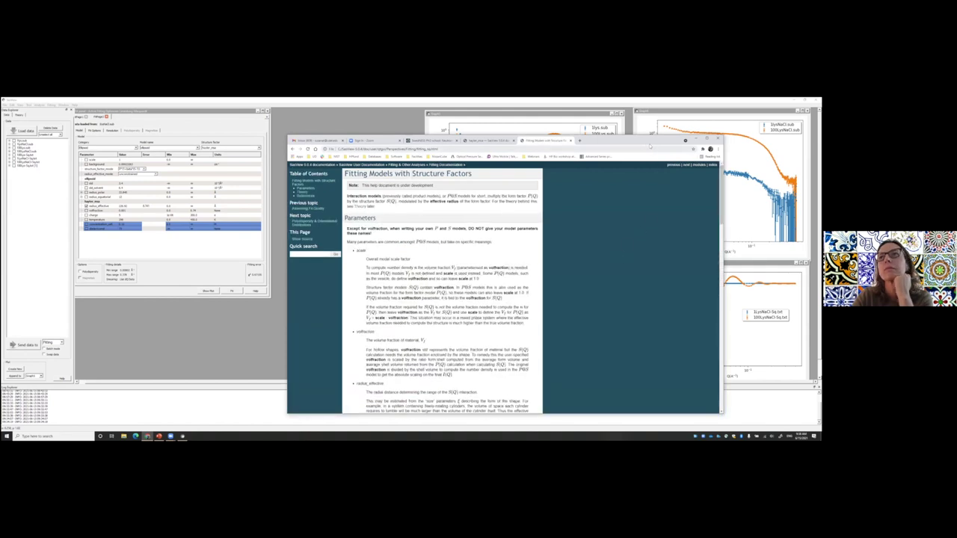
left_click_drag(645, 145, 620, 139)
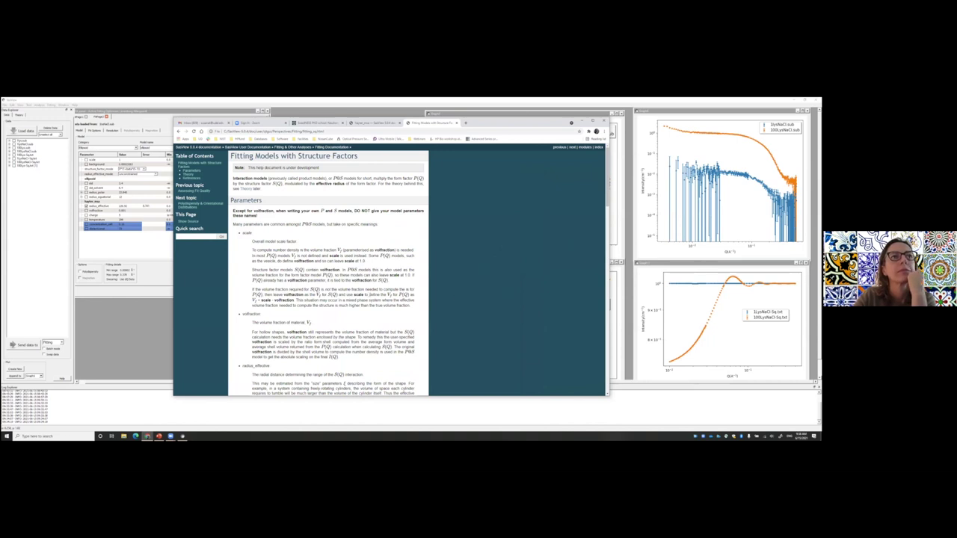
Step: Read the parameter descriptions for scale, volfraction, radius_effective, radius_effective_mode and structure_factor_mode
scroll(371, 295, "down", 1)
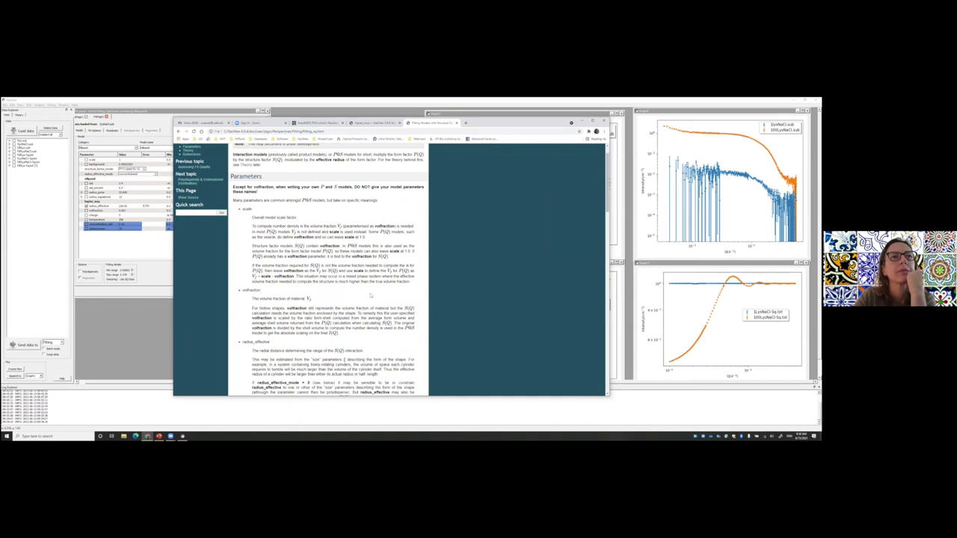
scroll(370, 296, "down", 1)
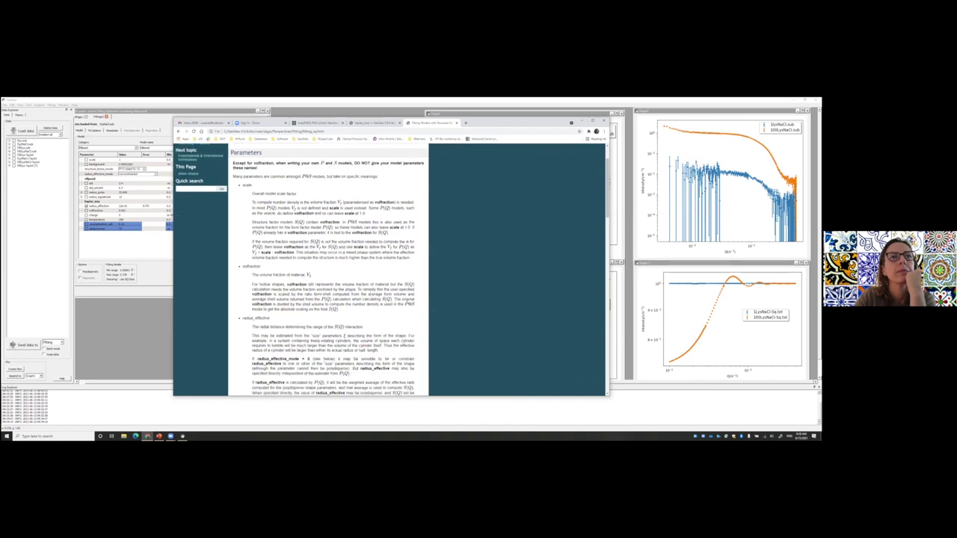
scroll(370, 295, "down", 1)
scroll(371, 295, "down", 1)
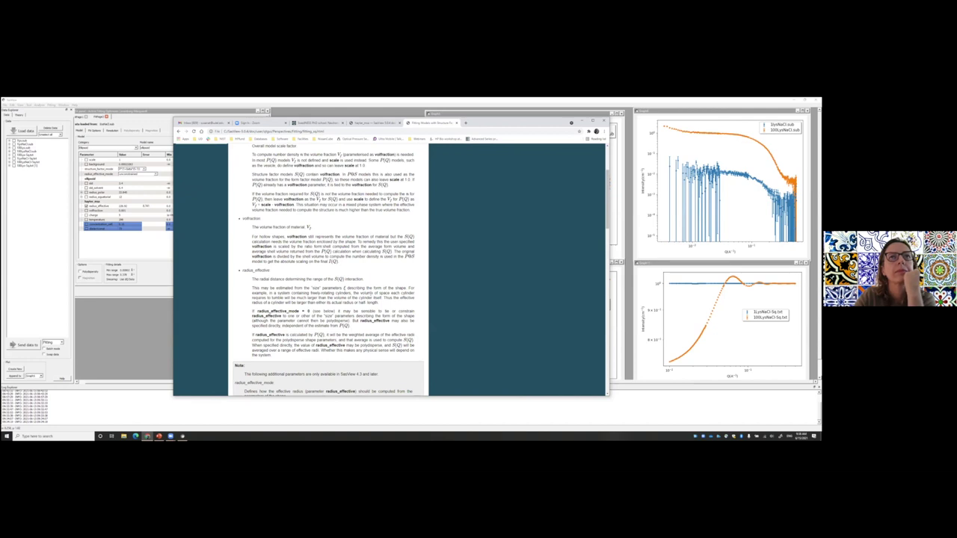
scroll(370, 295, "down", 1)
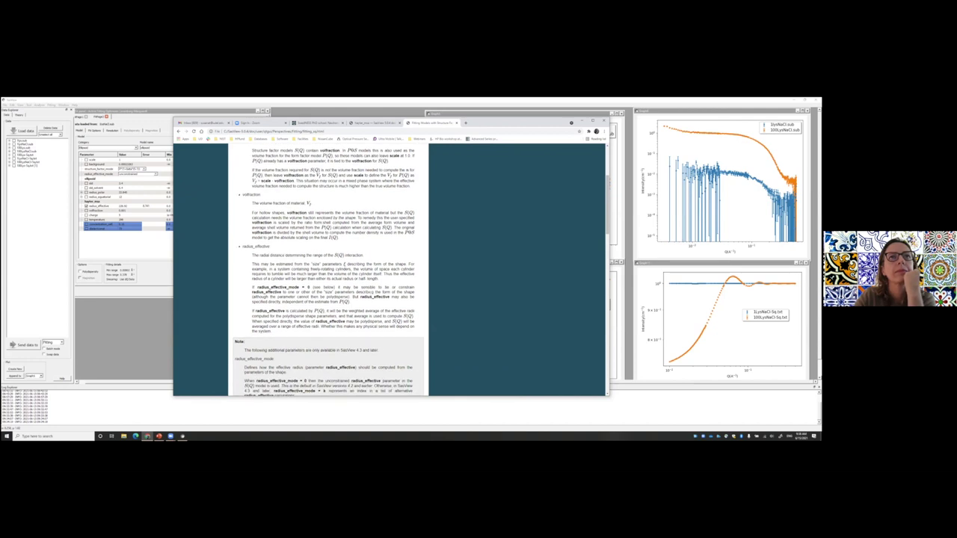
scroll(370, 295, "down", 1)
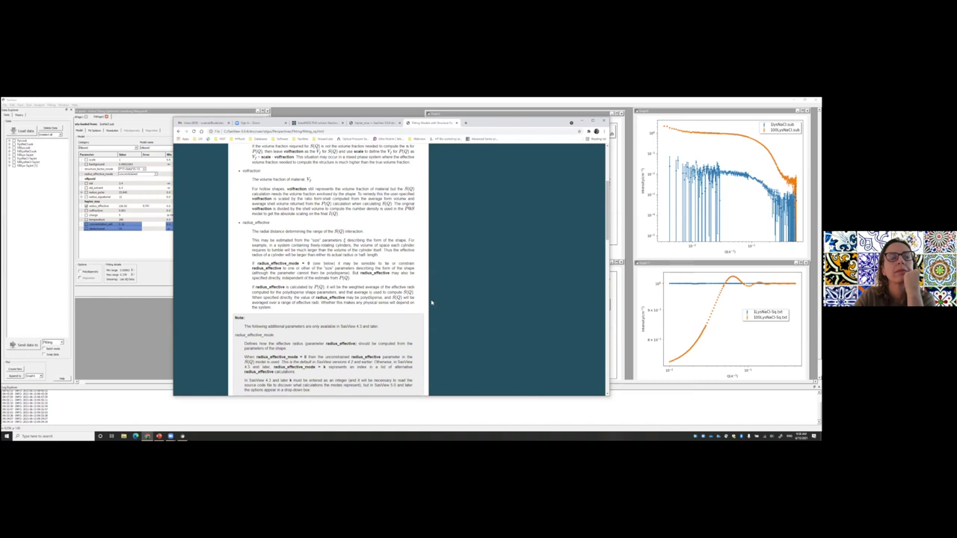
scroll(432, 302, "down", 2)
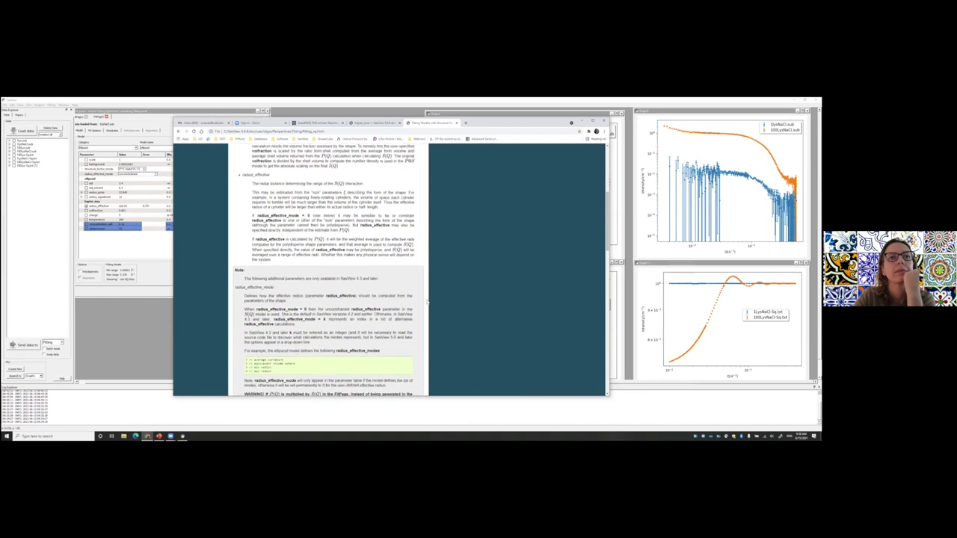
scroll(428, 302, "down", 2)
scroll(427, 302, "down", 1)
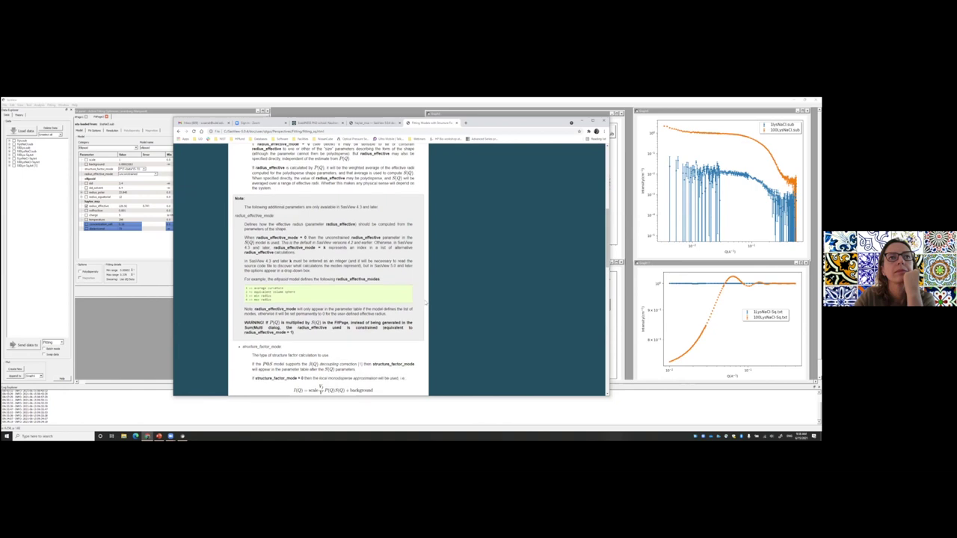
scroll(426, 302, "down", 3)
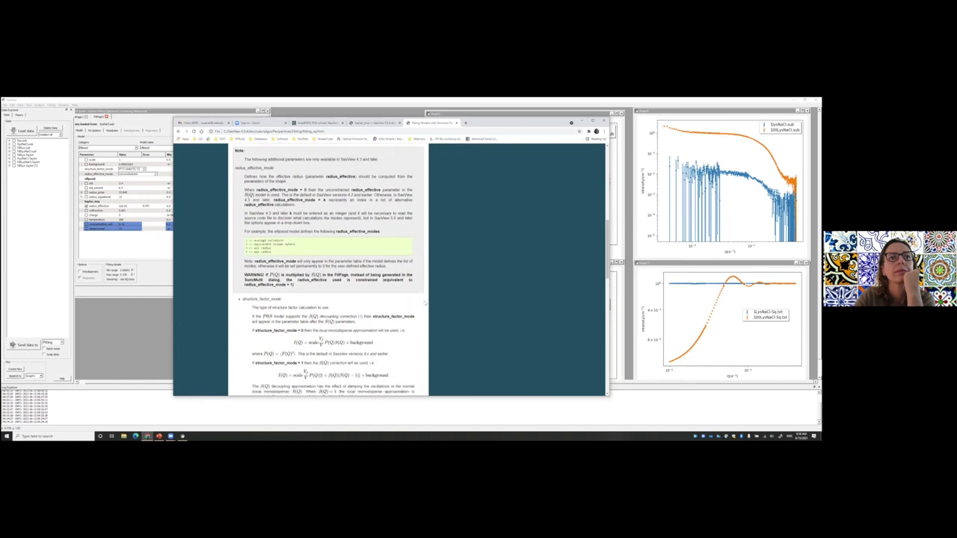
scroll(424, 303, "down", 2)
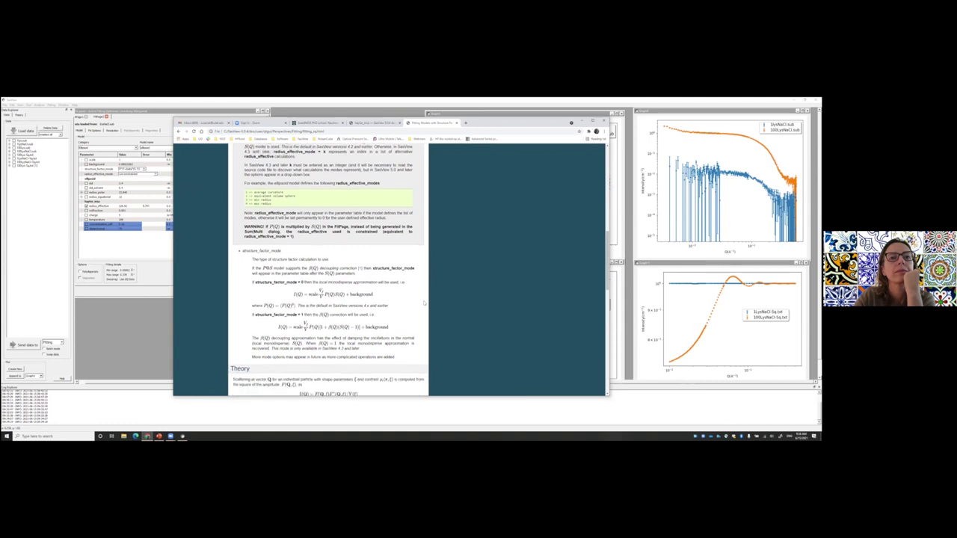
scroll(425, 303, "down", 1)
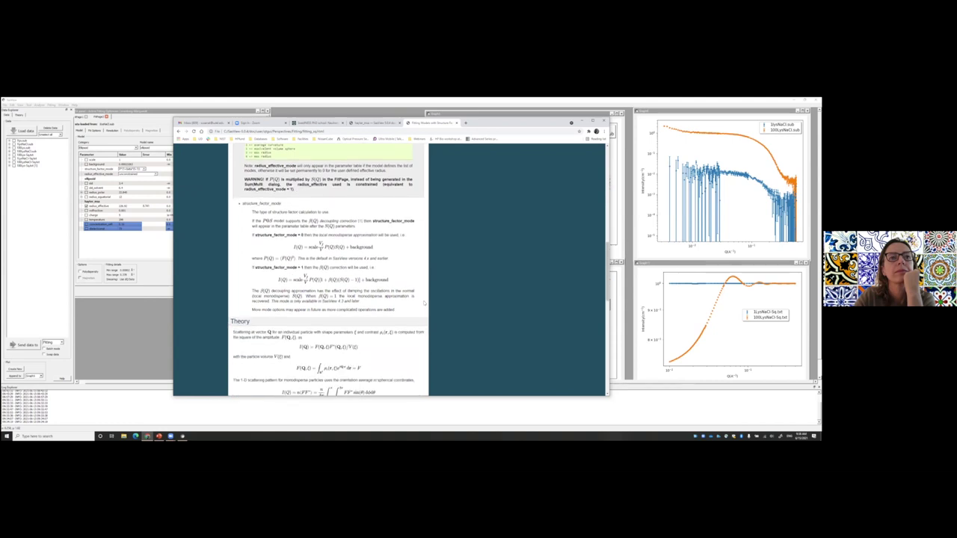
Step: Read through the scattering theory equations down to the references, and return to the start of the page
scroll(424, 303, "down", 4)
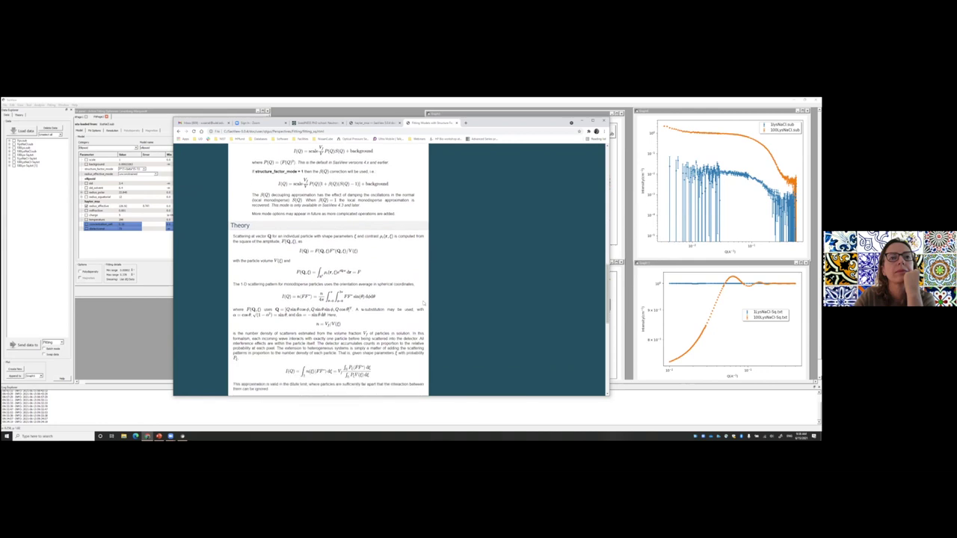
scroll(424, 303, "down", 3)
scroll(424, 303, "down", 2)
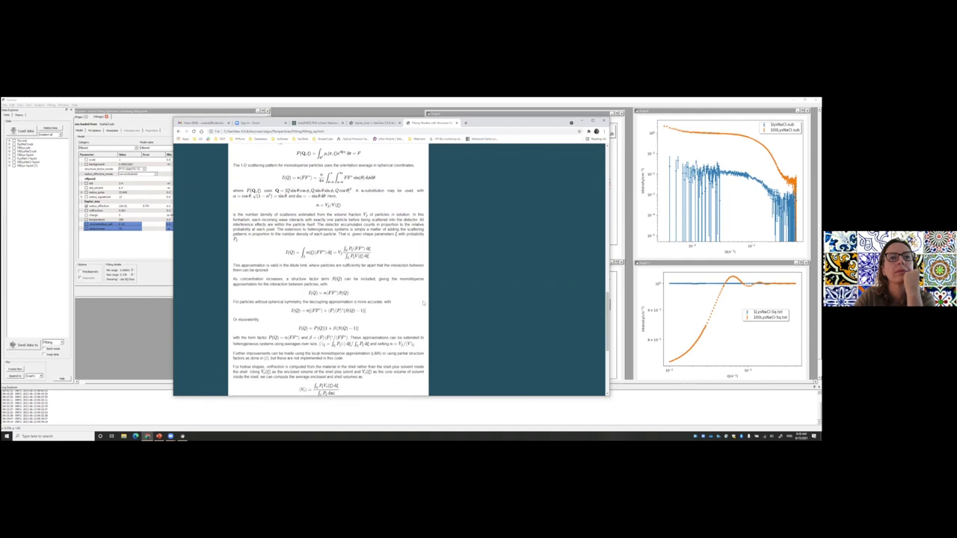
scroll(424, 303, "down", 6)
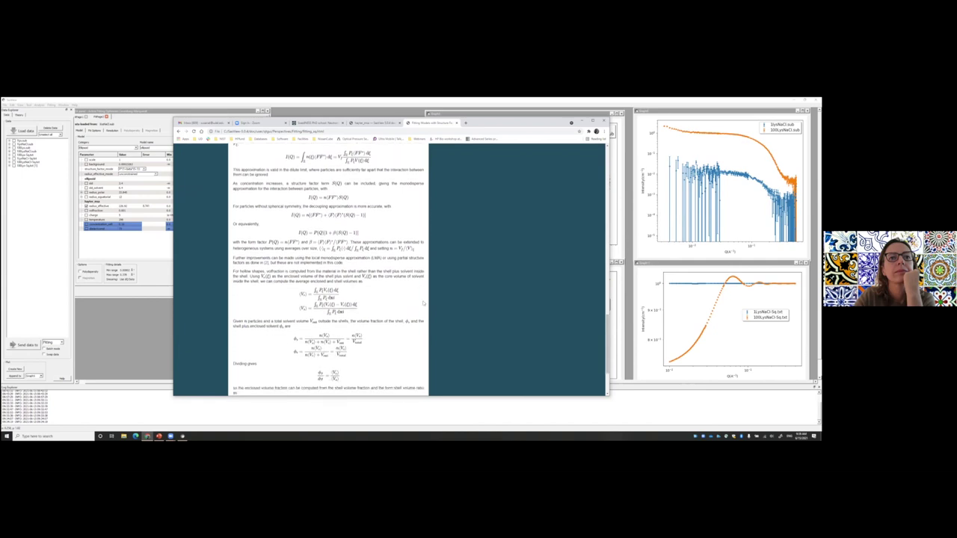
scroll(424, 303, "down", 1)
scroll(424, 303, "down", 2)
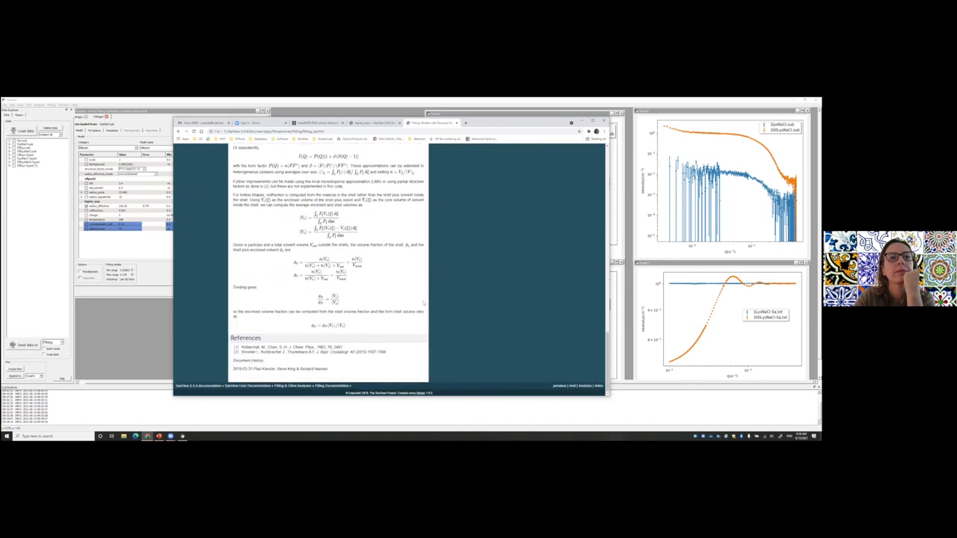
scroll(424, 303, "up", 2)
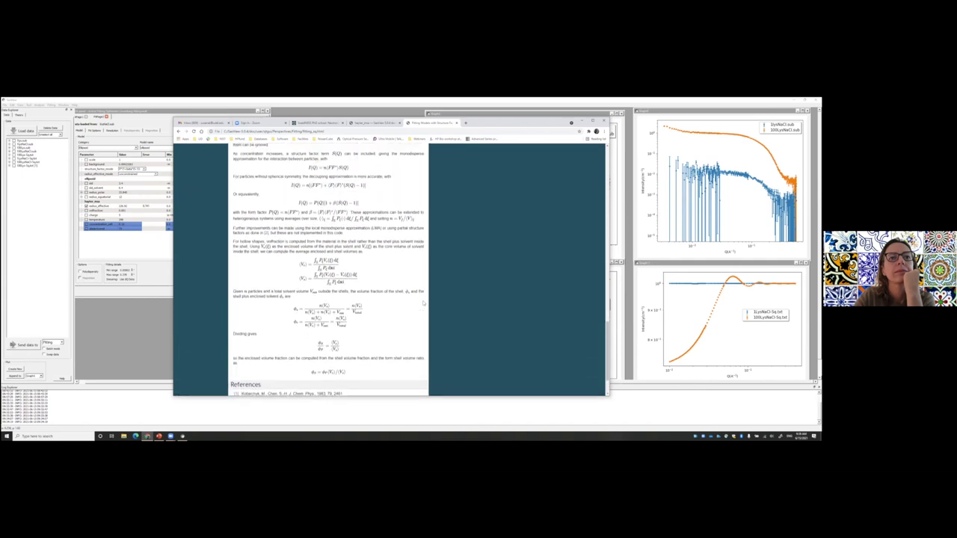
scroll(424, 303, "up", 1)
scroll(423, 303, "up", 10)
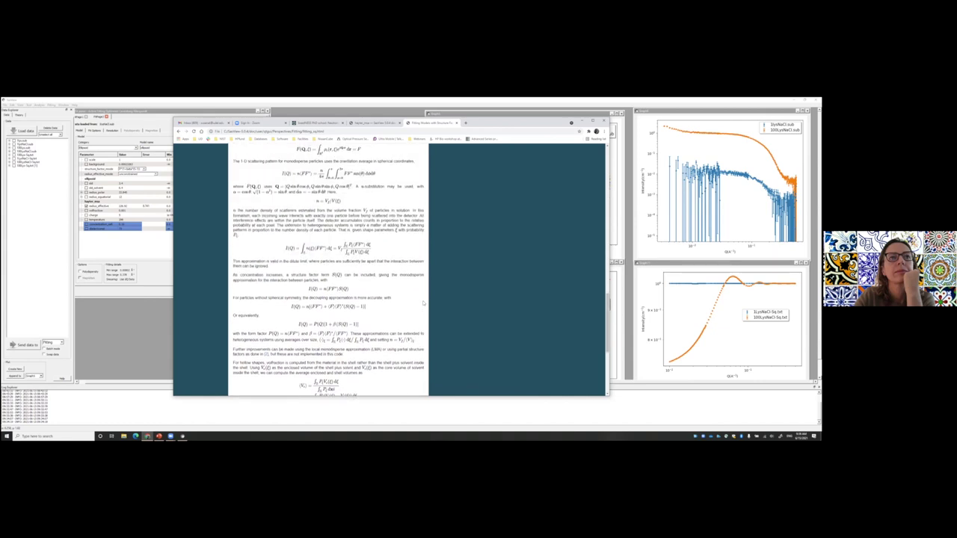
scroll(422, 303, "up", 10)
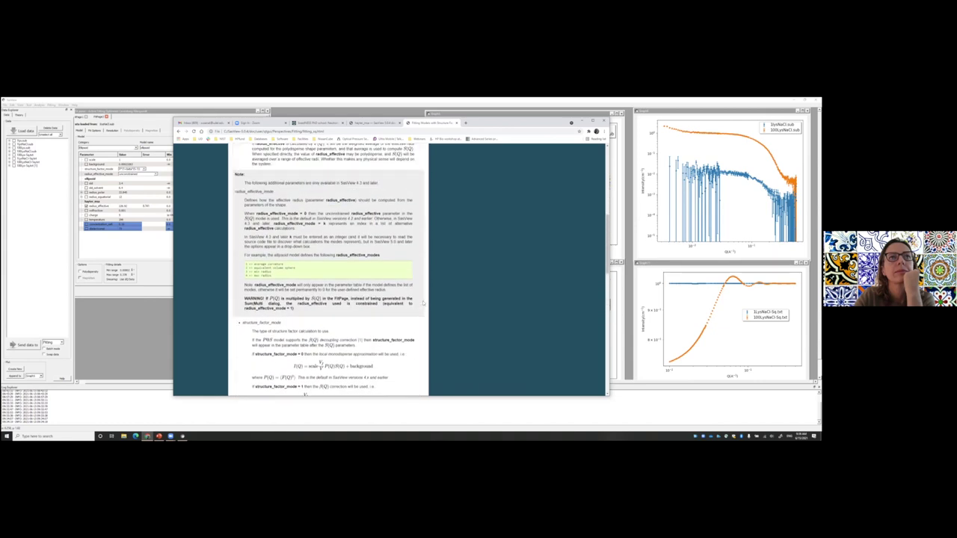
scroll(423, 303, "up", 3)
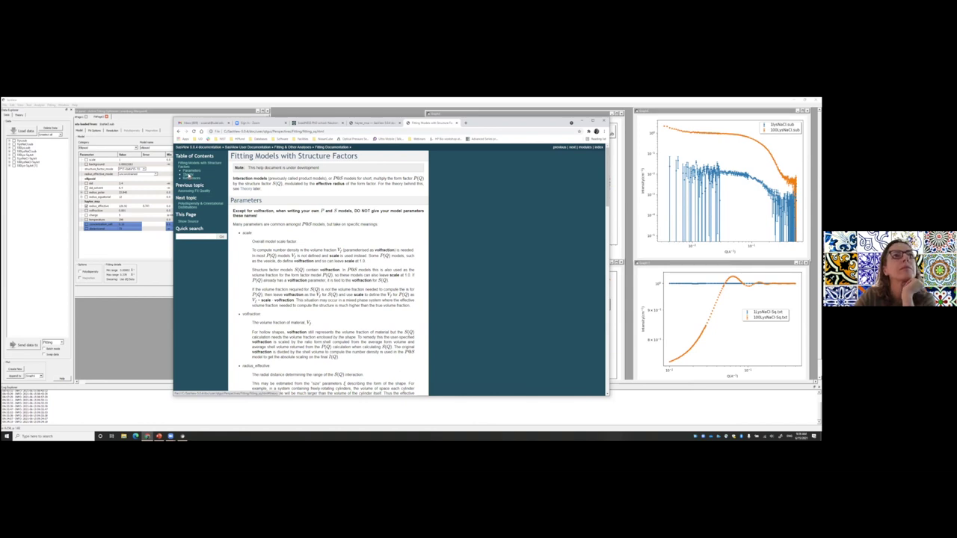
Step: Jump to the Theory section from the table of contents, skim it to the references, and go back to the page start
left_click(188, 175)
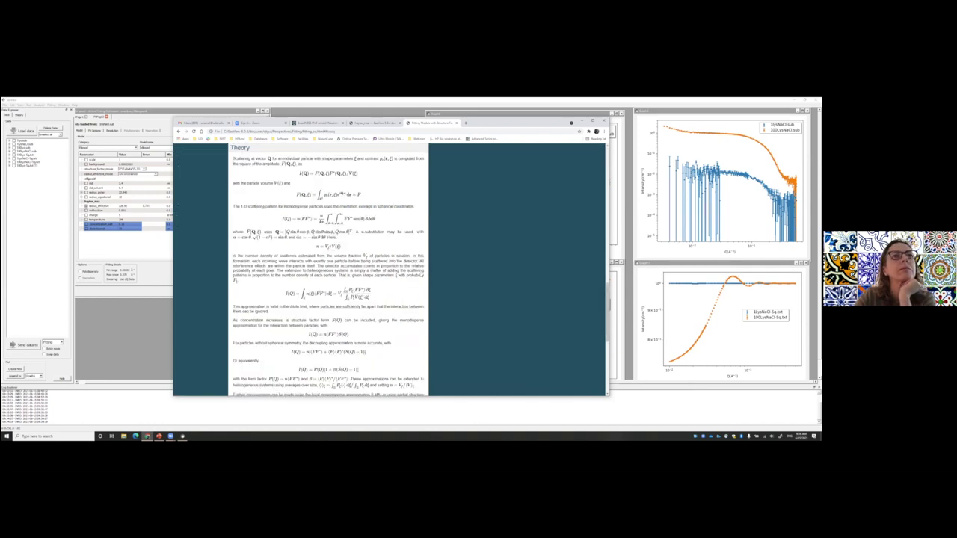
scroll(427, 274, "down", 3)
scroll(418, 276, "down", 3)
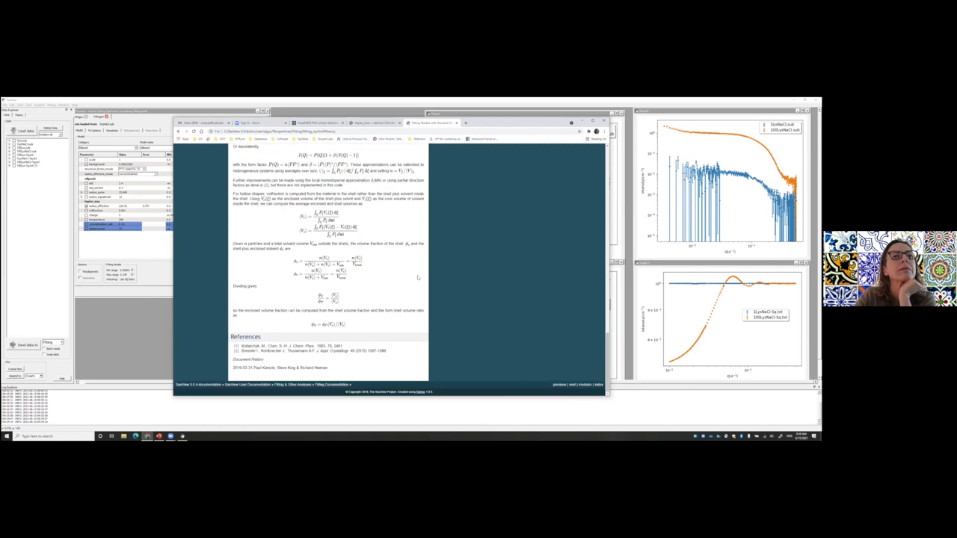
left_click(179, 131)
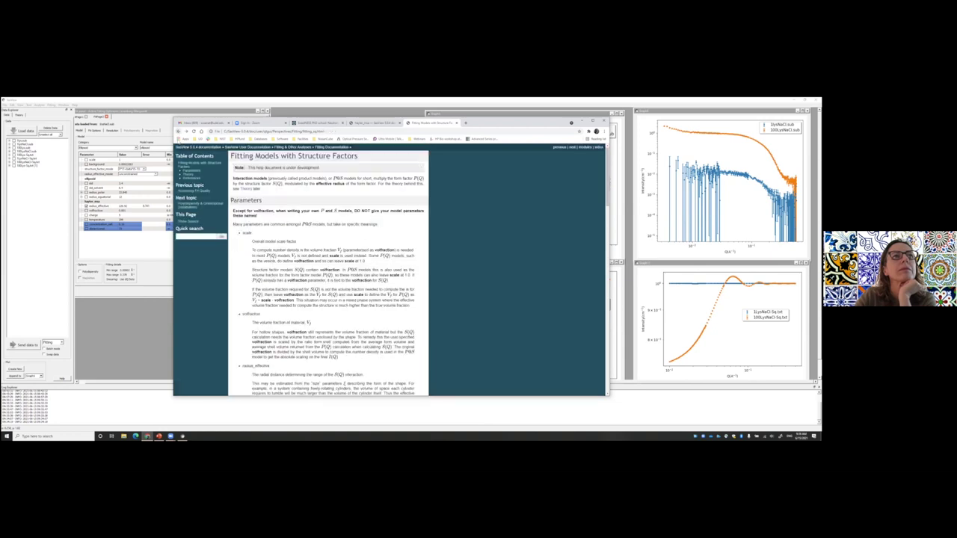
Step: Jump to the Parameters section, review it through structure_factor_mode, and return to the page's main heading
left_click(190, 171)
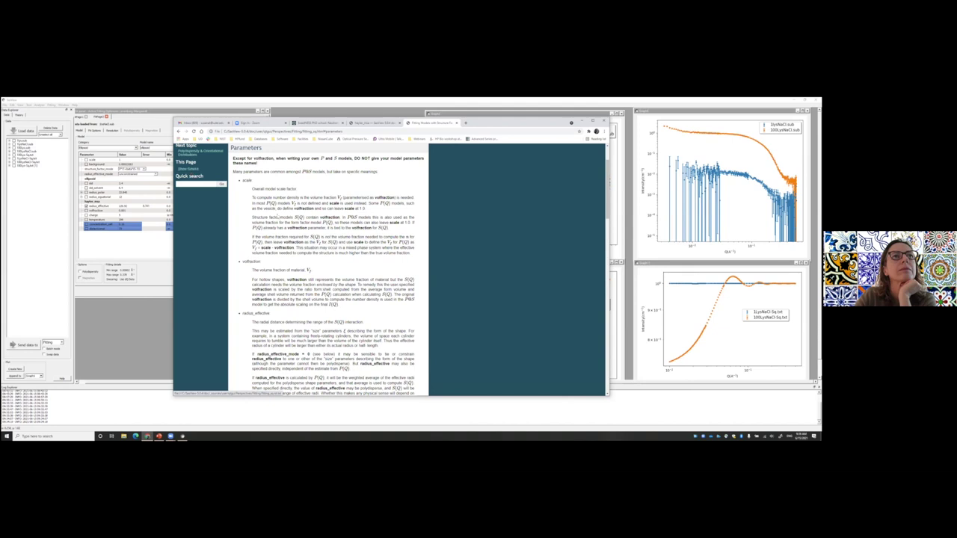
scroll(324, 266, "up", 1)
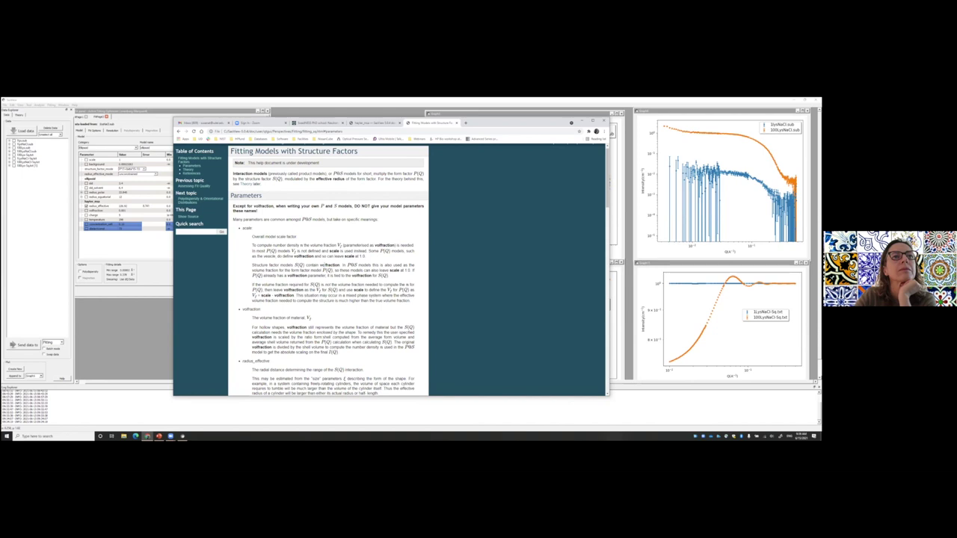
scroll(324, 266, "down", 3)
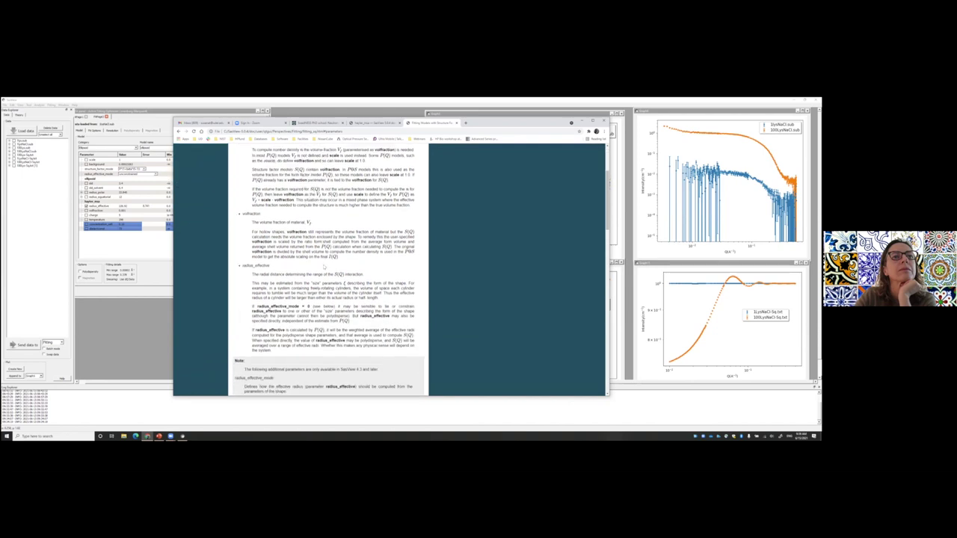
scroll(324, 266, "down", 2)
scroll(324, 266, "down", 1)
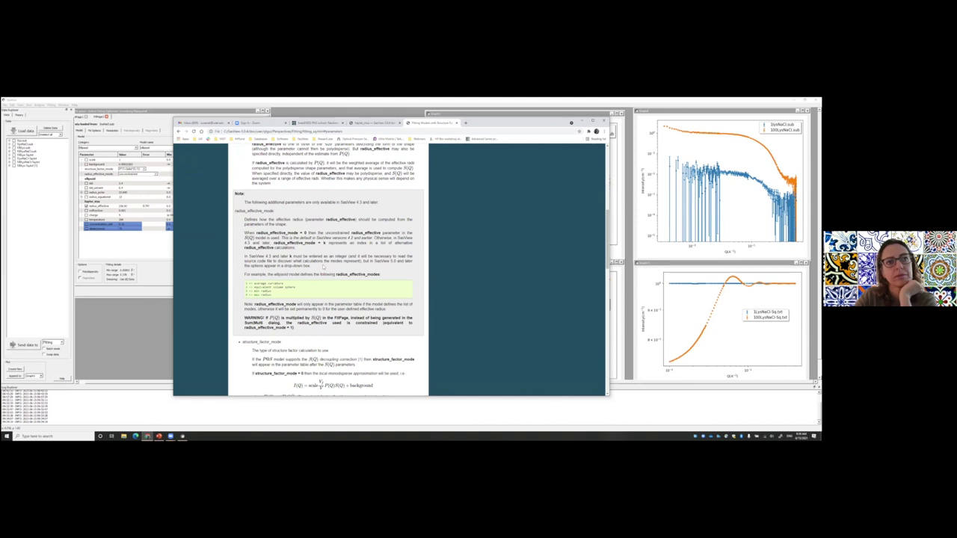
scroll(323, 266, "down", 3)
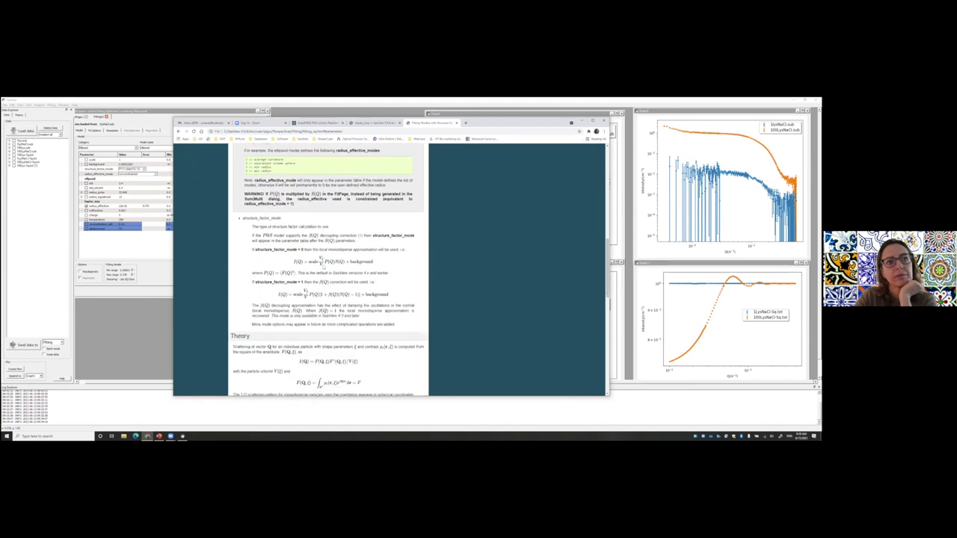
scroll(329, 270, "down", 3)
scroll(329, 270, "up", 3)
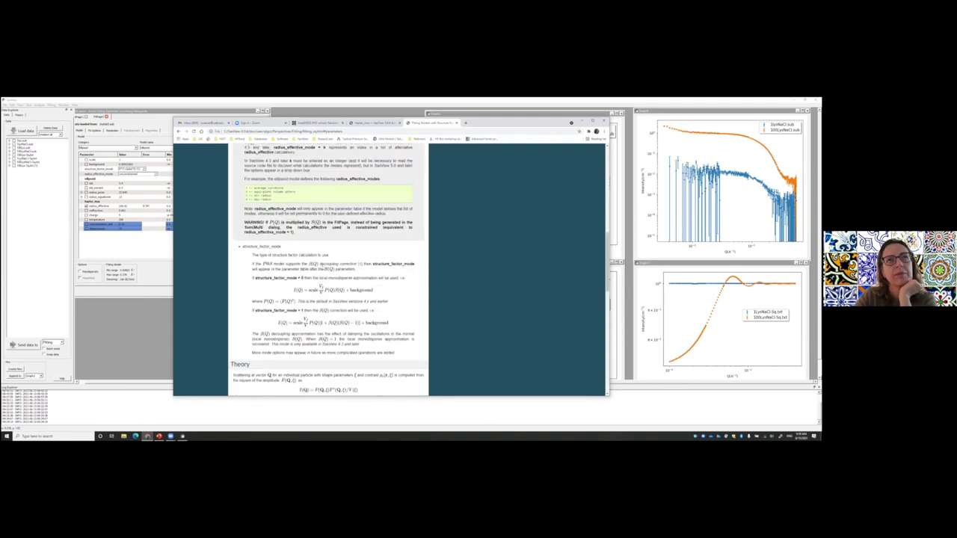
scroll(199, 176, "up", 10)
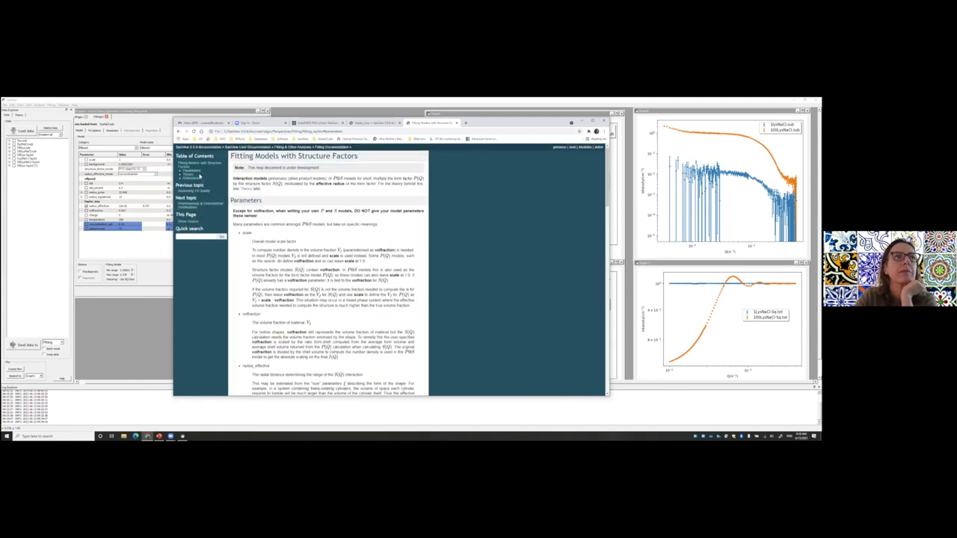
left_click(201, 163)
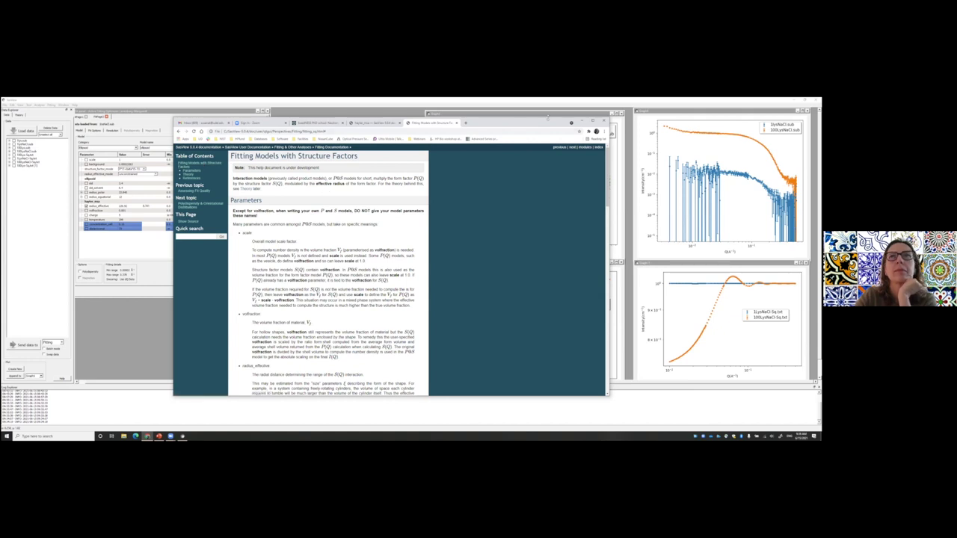
Step: Search the documentation for "structure factors"
left_click_drag(534, 124, 529, 124)
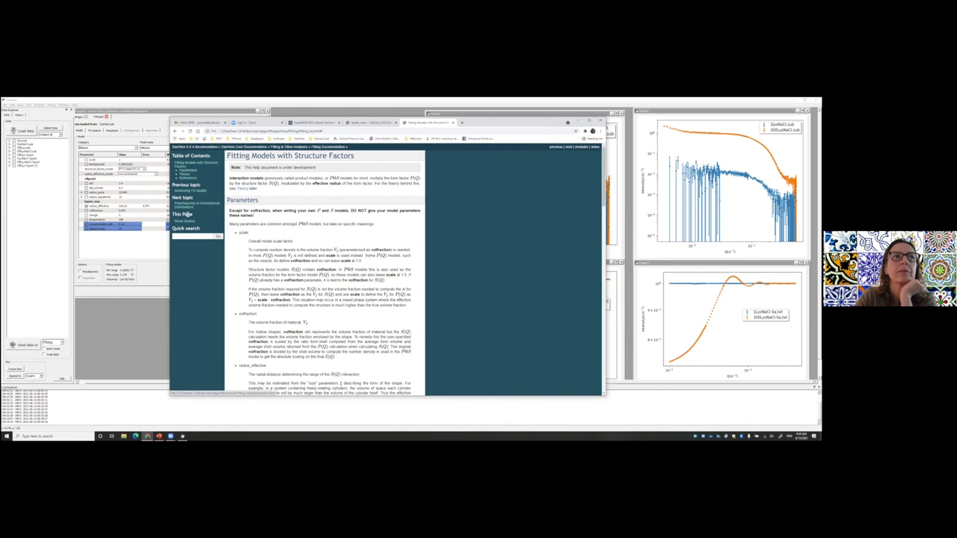
left_click(188, 237)
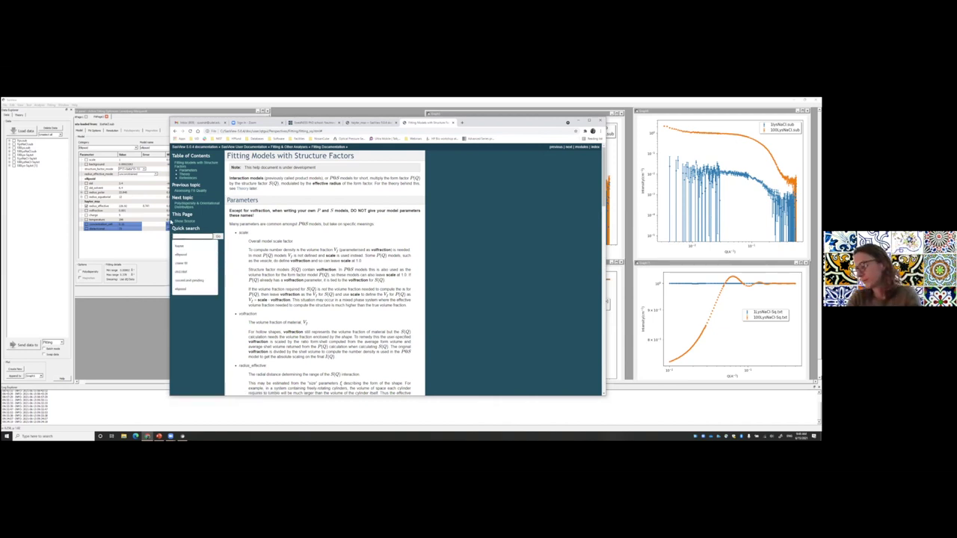
type("hayter_msa")
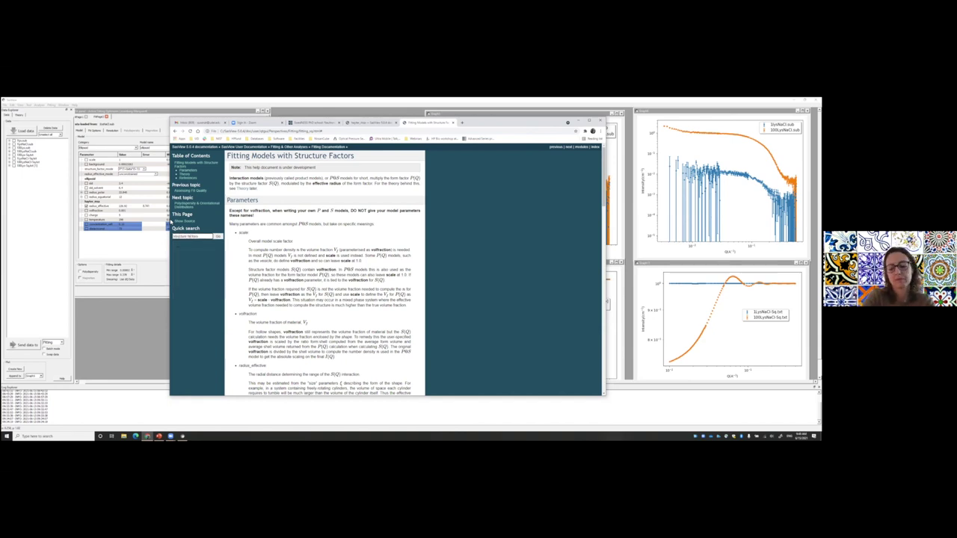
left_click(217, 236)
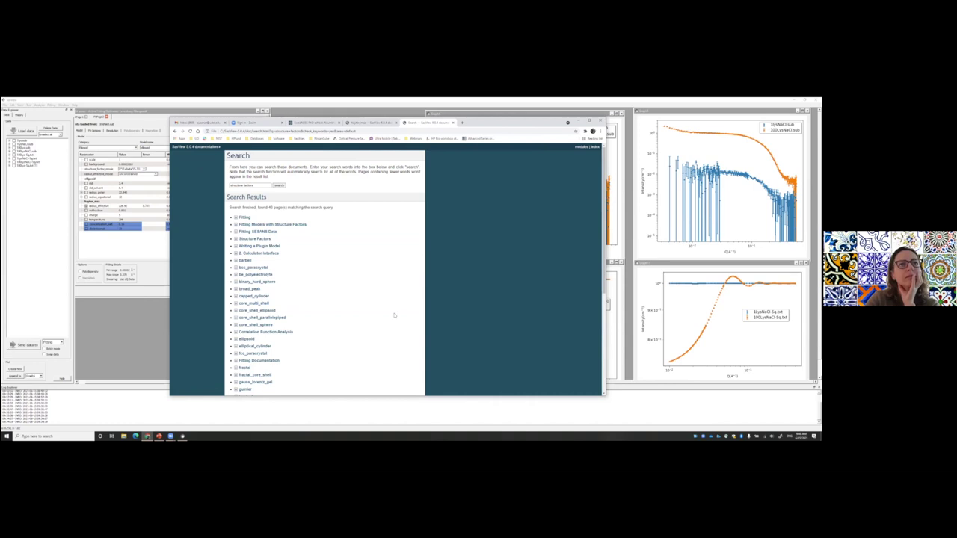
Step: Check the Fitting Models with Structure Factors search result, return to the results, and open the Structure Factors page
scroll(391, 315, "down", 1)
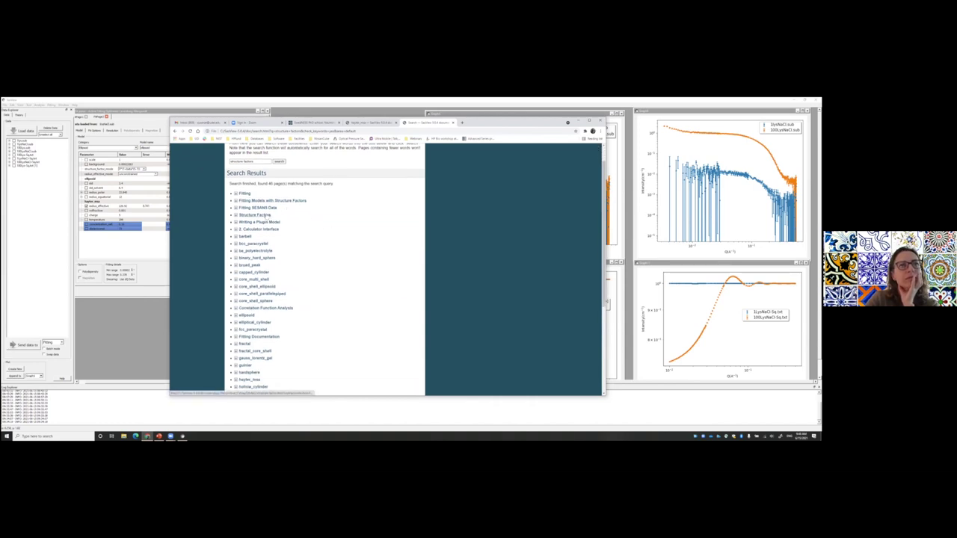
left_click(283, 201)
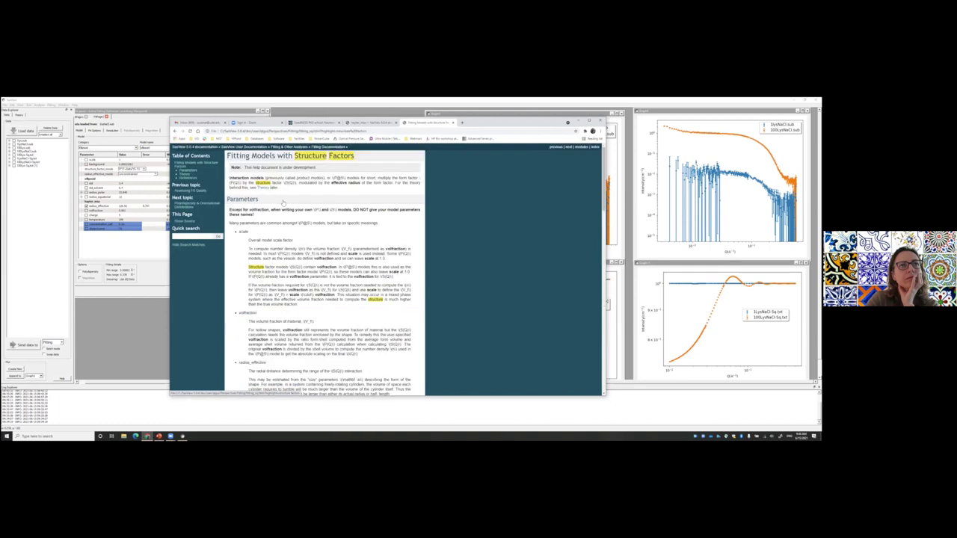
left_click(176, 132)
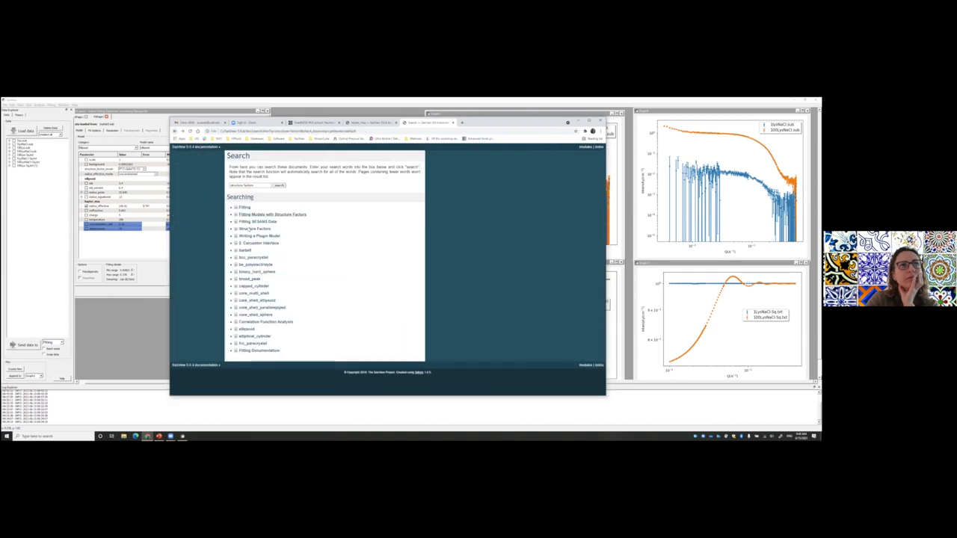
left_click(247, 239)
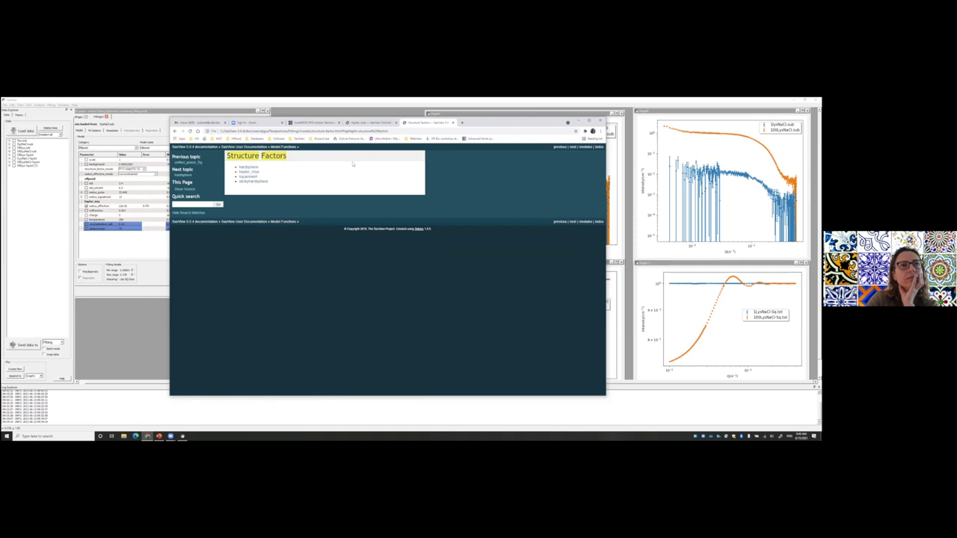
Step: Review the list of available structure factor models and minimize the browser to return to SasView
left_click(190, 204)
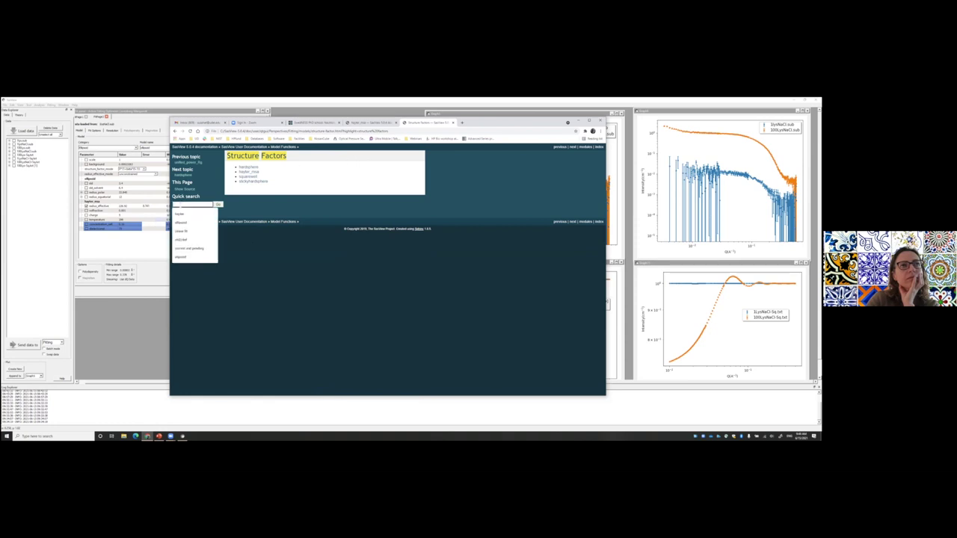
left_click(280, 210)
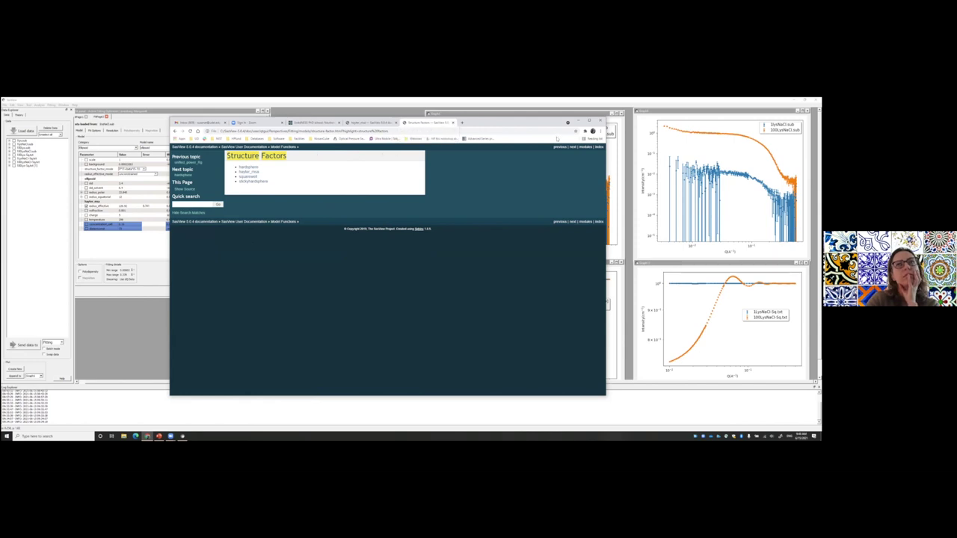
left_click_drag(543, 140, 545, 155)
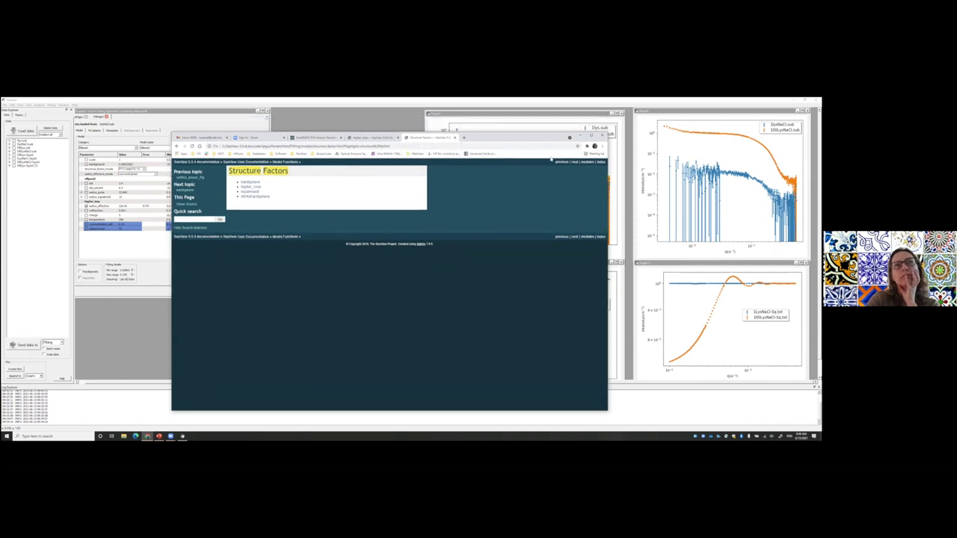
left_click(581, 135)
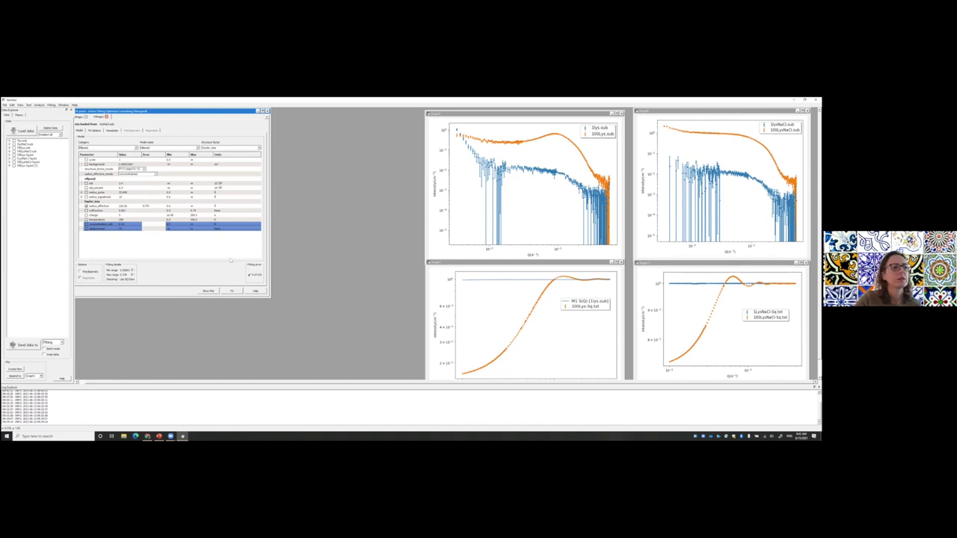
Step: Plot the 100Lys.sub data in a new graph and enlarge its window over the fitting panel
left_click(227, 412)
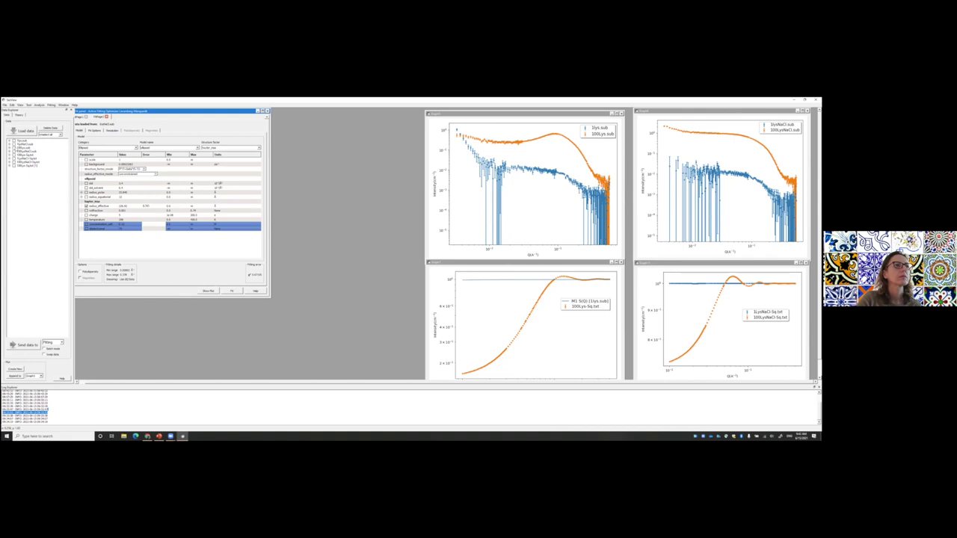
left_click(23, 140)
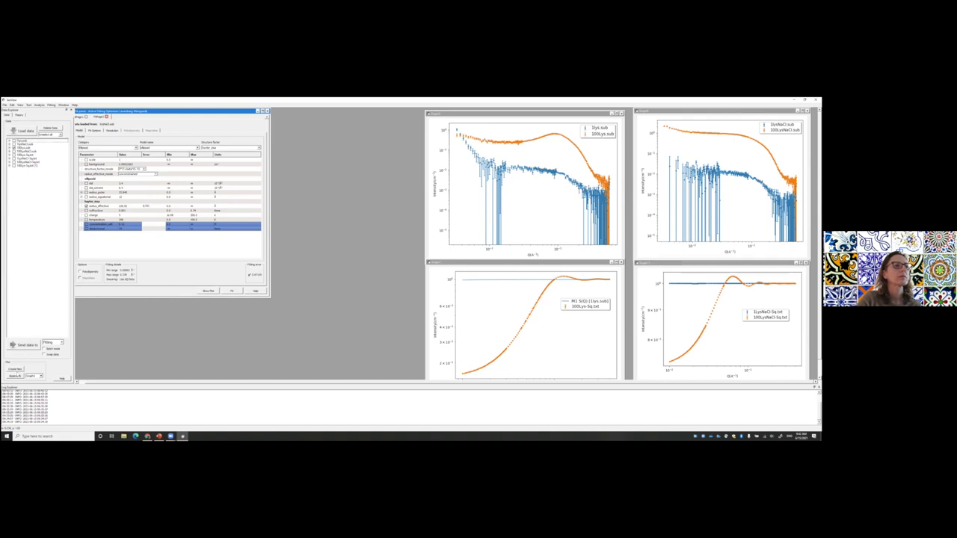
left_click(15, 369)
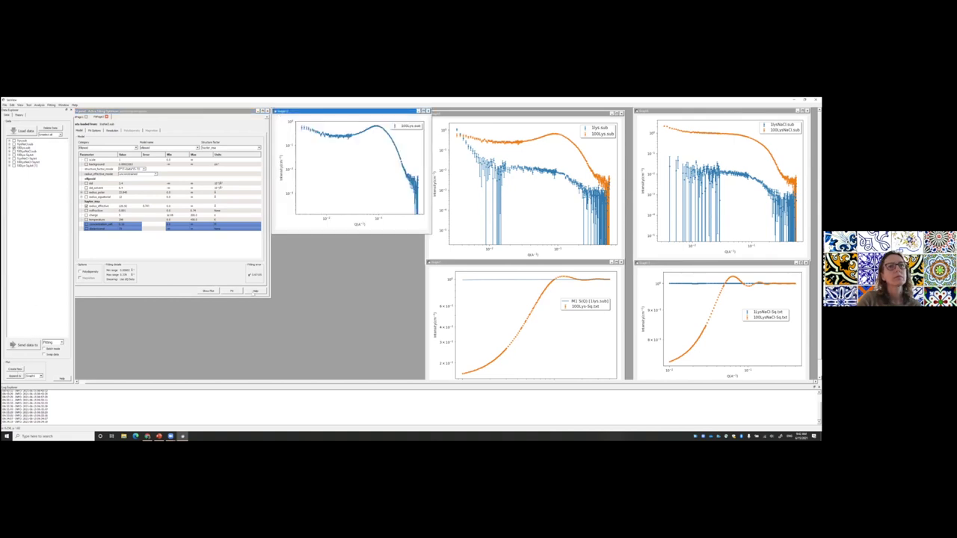
left_click_drag(318, 113, 193, 146)
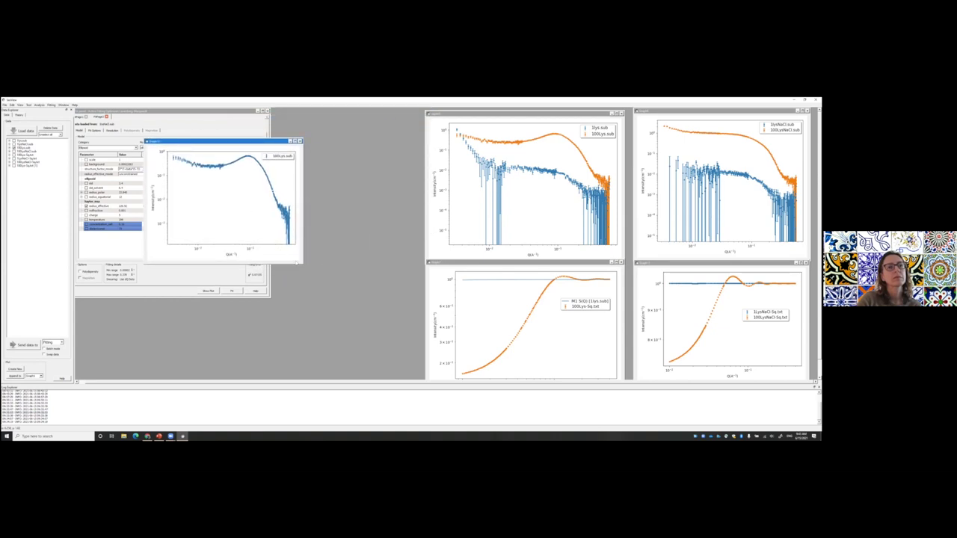
left_click_drag(302, 263, 371, 317)
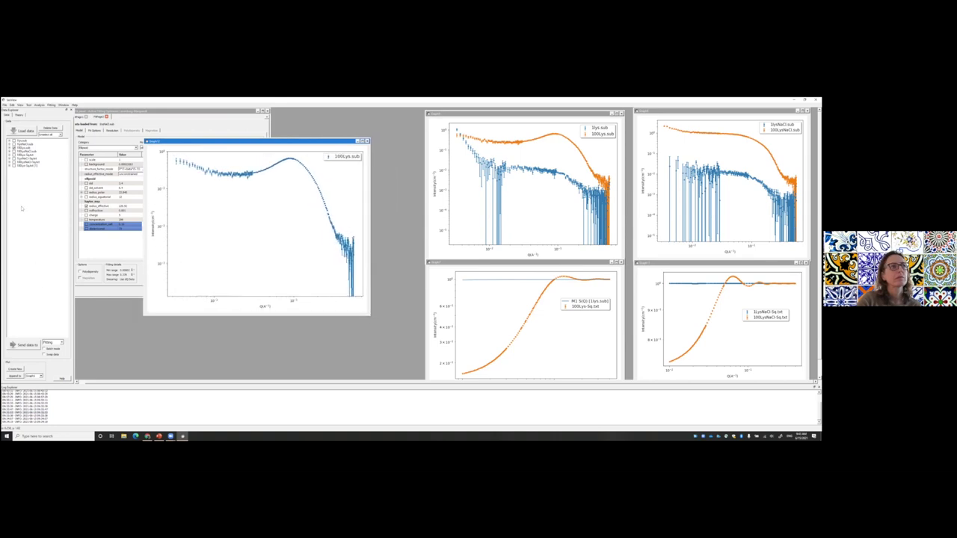
Step: Clear the data selection and append 100LysNaCl-Sq.txt to the new 100Lys.sub graph
left_click(49, 135)
left_click(50, 140)
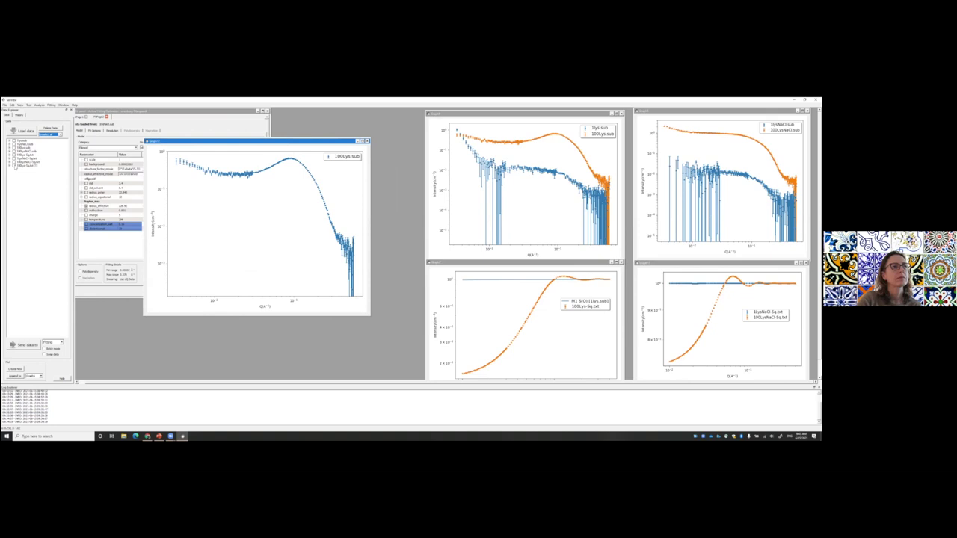
left_click(23, 161)
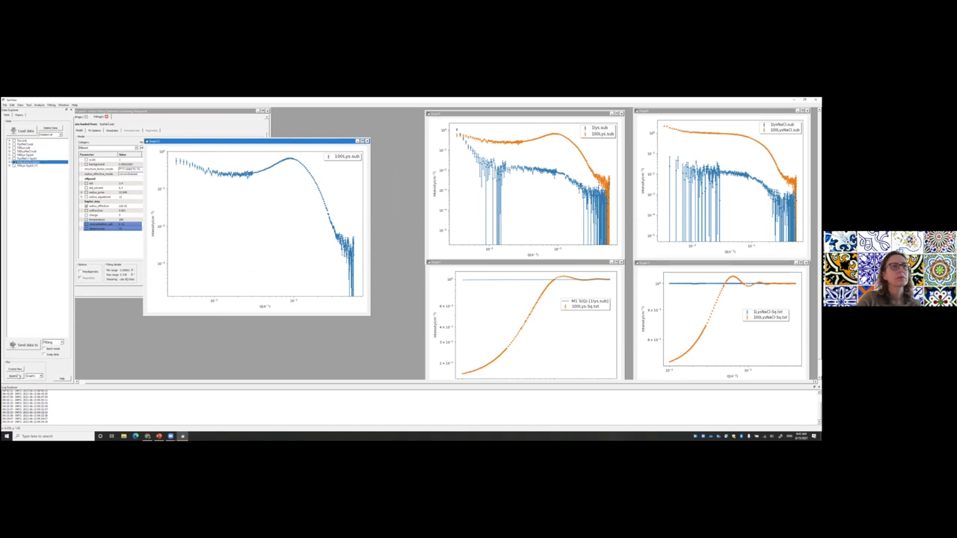
left_click(40, 376)
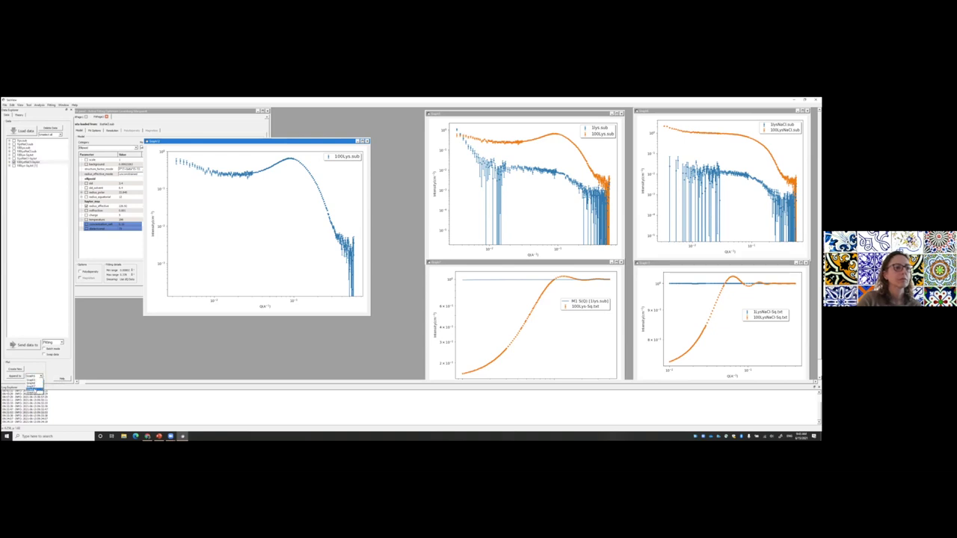
left_click(35, 392)
left_click(15, 376)
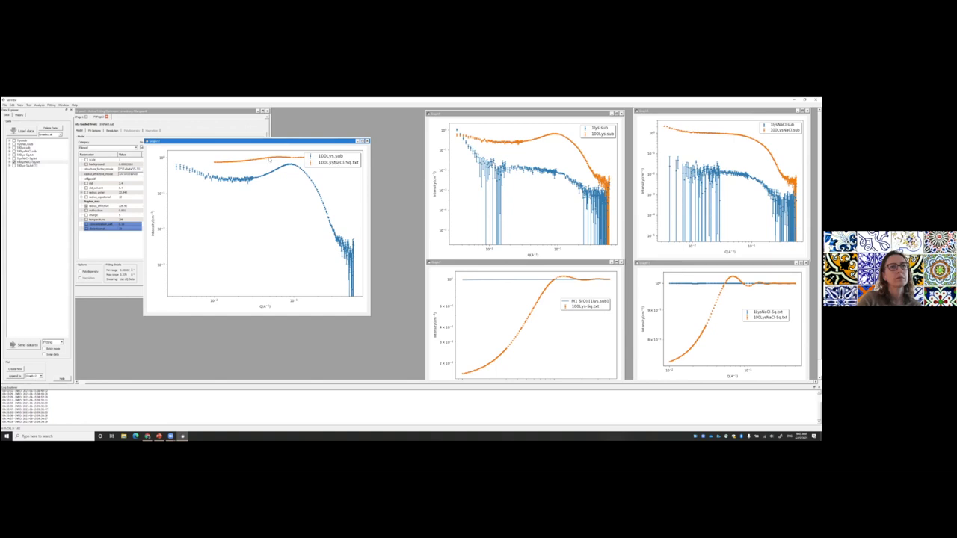
Step: Move the legend below the S(Q) curve and close the 100Lys.sub and 100LysNaCl-Sq.txt graph
mouse_move(317, 160)
left_mouse_down()
mouse_move(304, 192)
mouse_move(312, 176)
left_mouse_up()
right_click(262, 202)
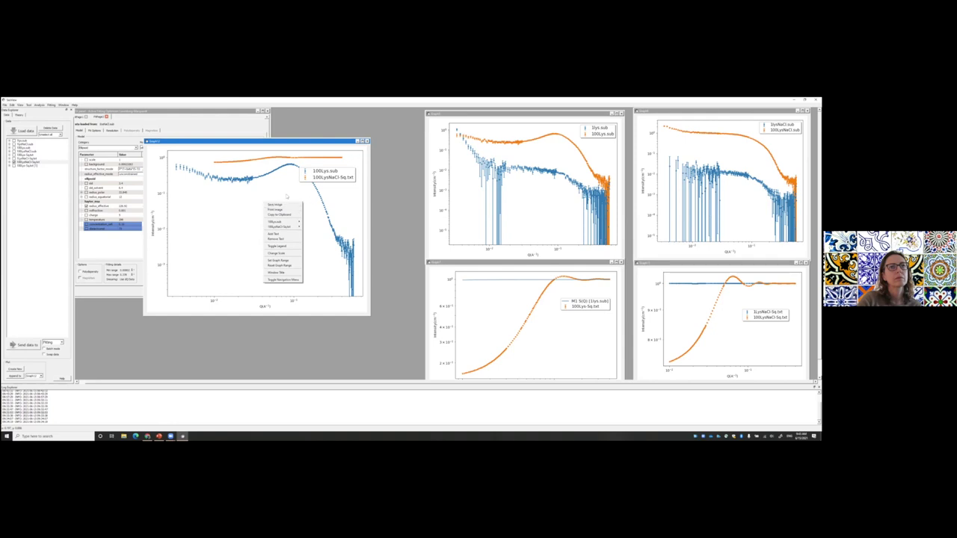
key("Escape")
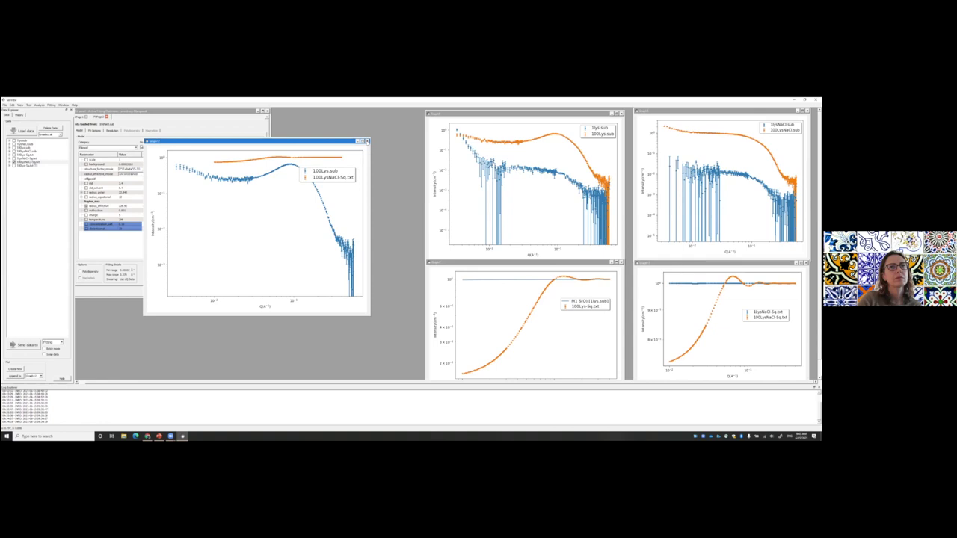
left_click(366, 140)
Step: Clear the data selection and plot 100Lys.sub and 100LysNaCl.sub together in a new graph
left_click(50, 135)
left_click(51, 142)
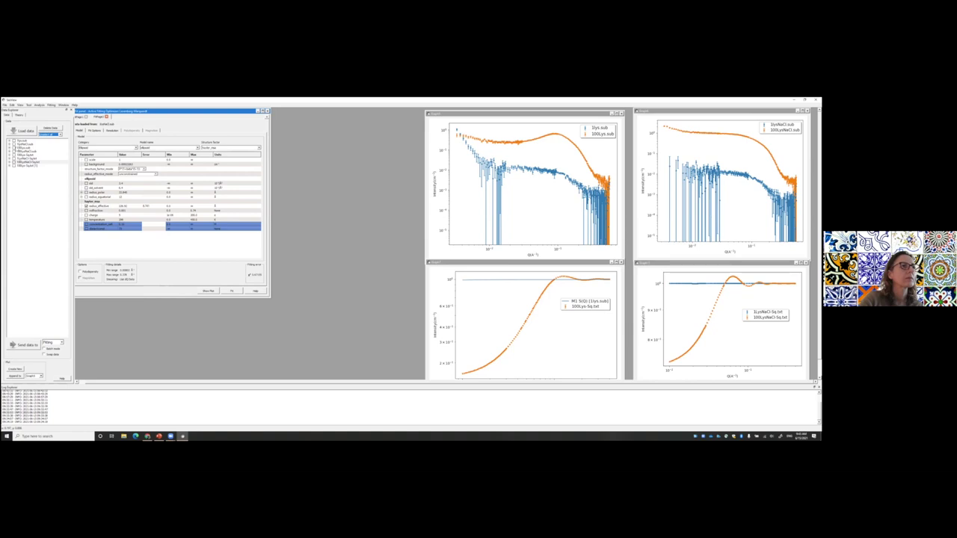
left_click(30, 161)
left_click(15, 369)
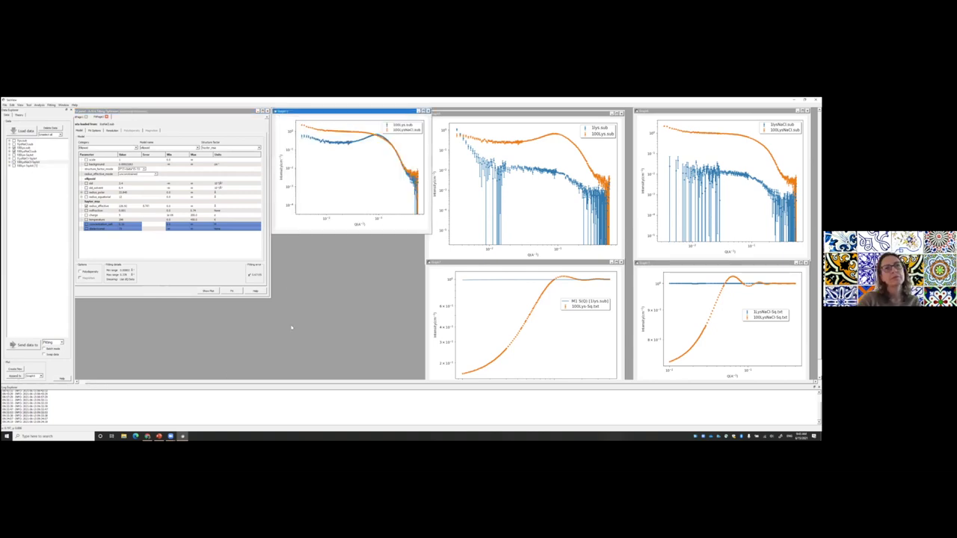
Step: Enlarge the combined 100Lys.sub and 100LysNaCl.sub graph and place it beside the other plots, overlapping the fitting panel
left_click_drag(326, 114, 163, 213)
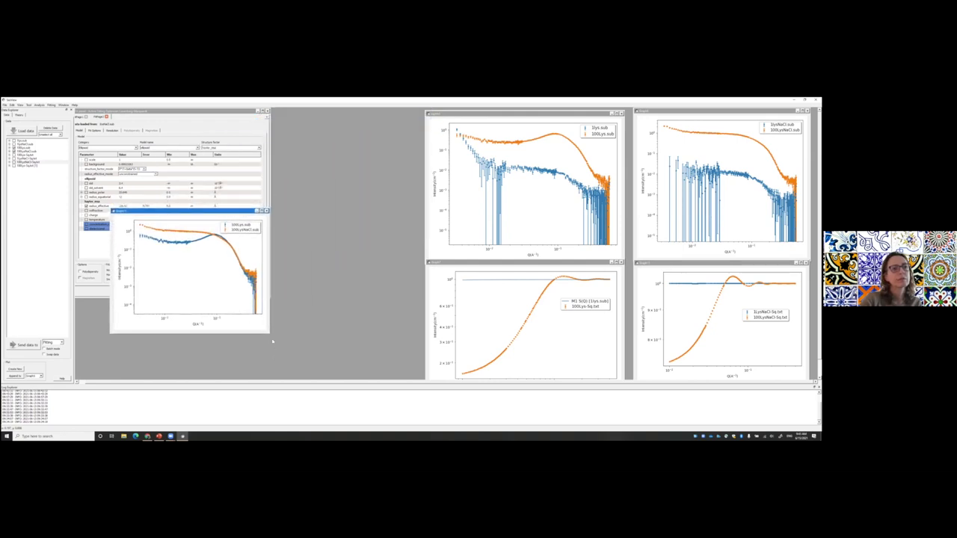
left_click_drag(270, 334, 311, 364)
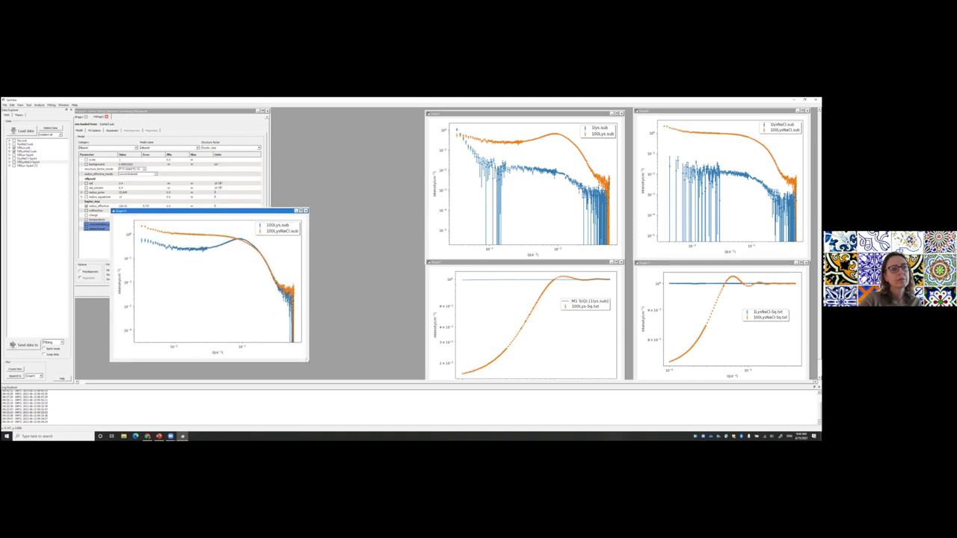
left_click_drag(246, 213, 274, 228)
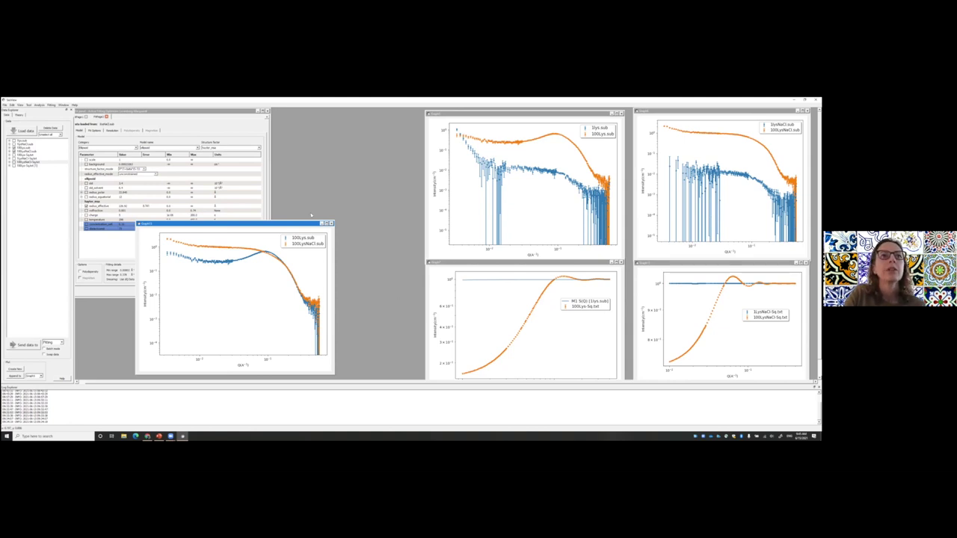
left_click_drag(300, 223, 315, 195)
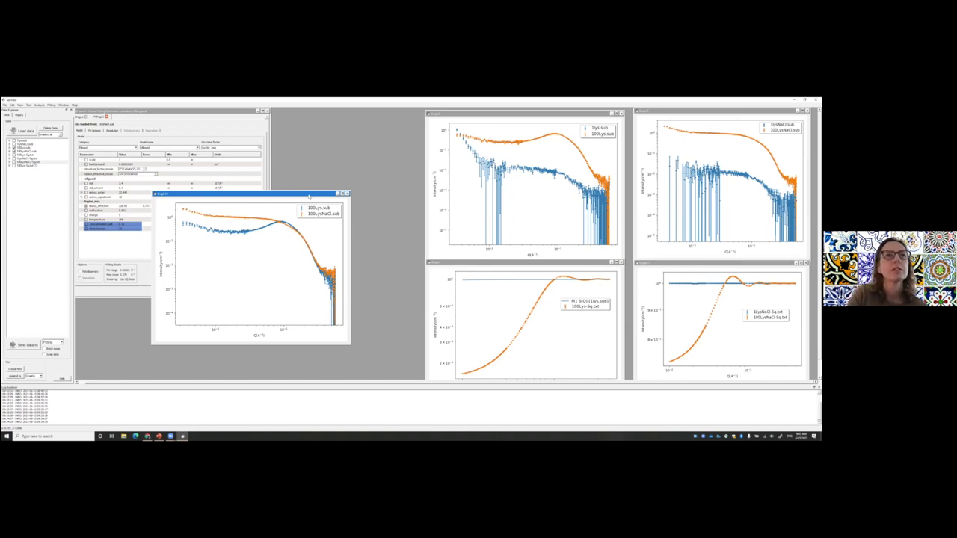
left_click_drag(308, 195, 305, 173)
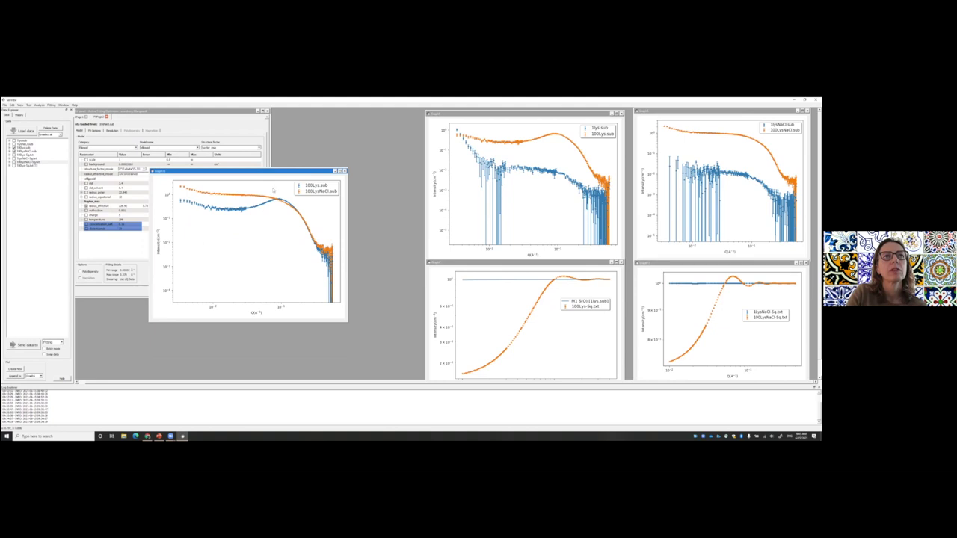
left_click_drag(278, 172, 278, 166)
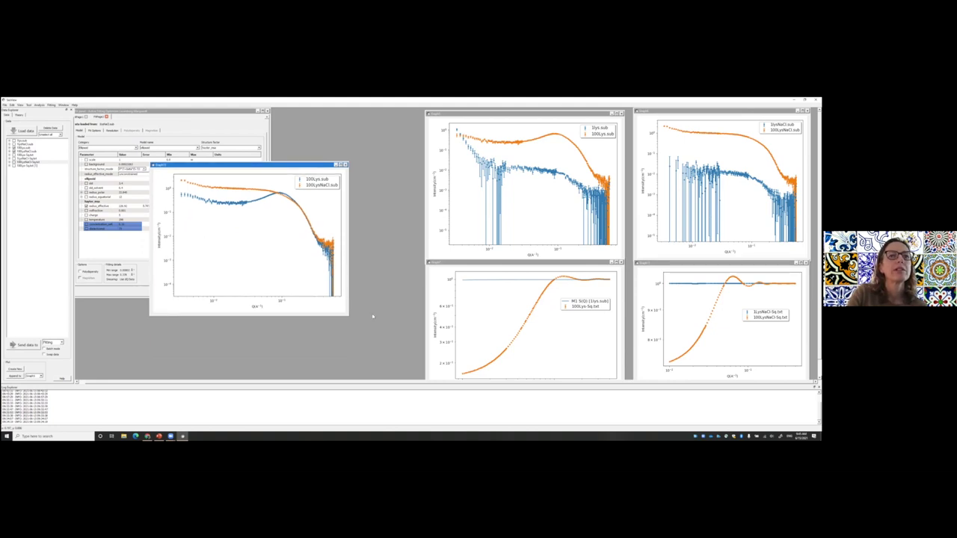
left_click_drag(352, 318, 362, 327)
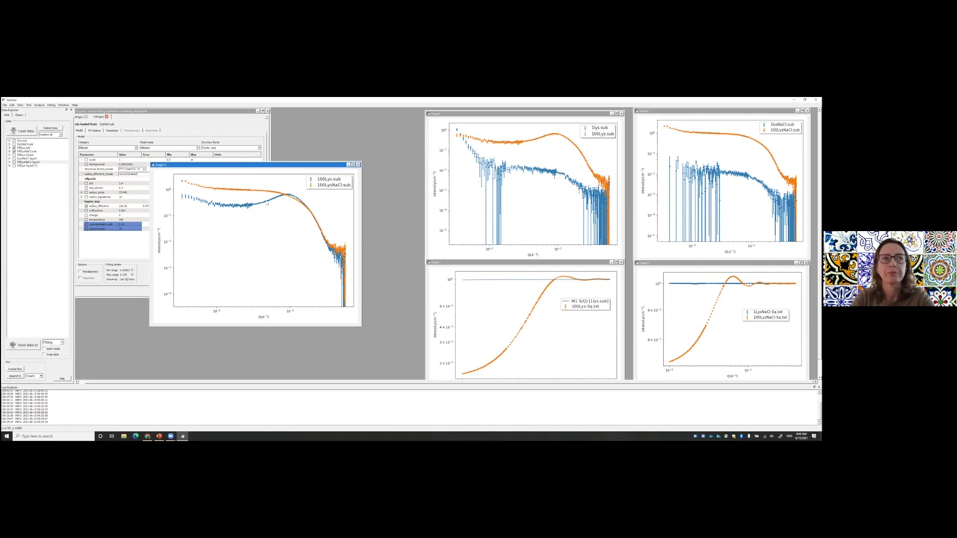
left_click_drag(280, 167, 280, 175)
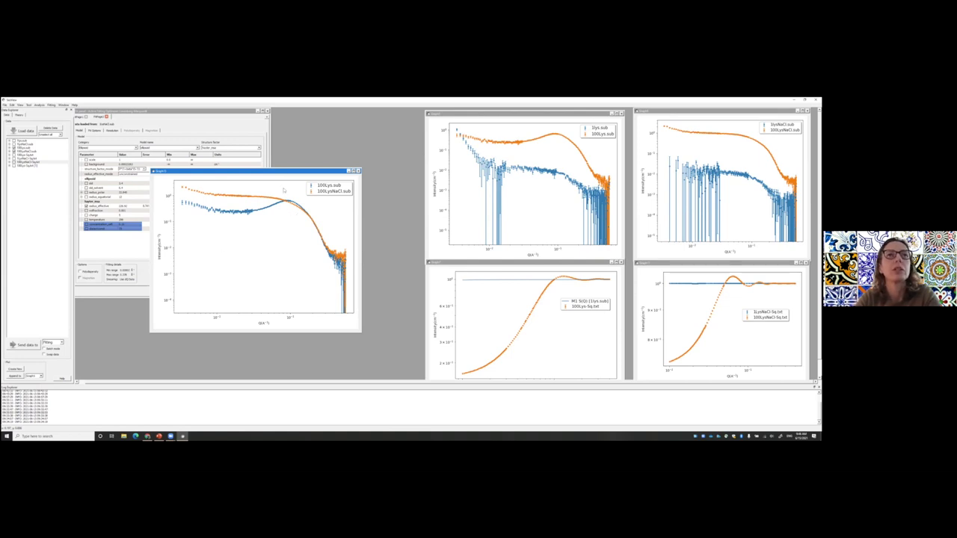
left_click_drag(286, 175, 288, 177)
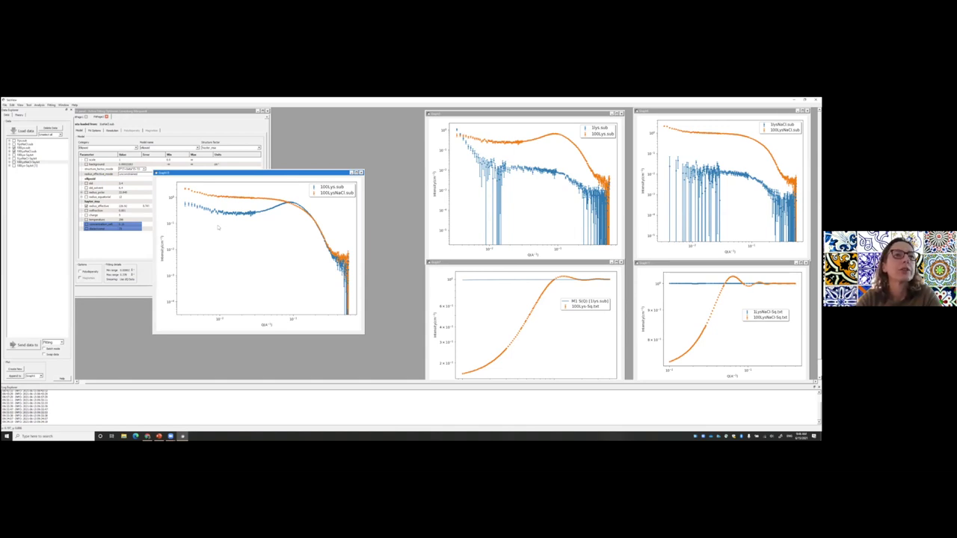
Step: Change the scale of the combined 100Lys.sub and 100LysNaCl.sub graph to the Kratky view, y*x^(2) versus x
right_click(216, 230)
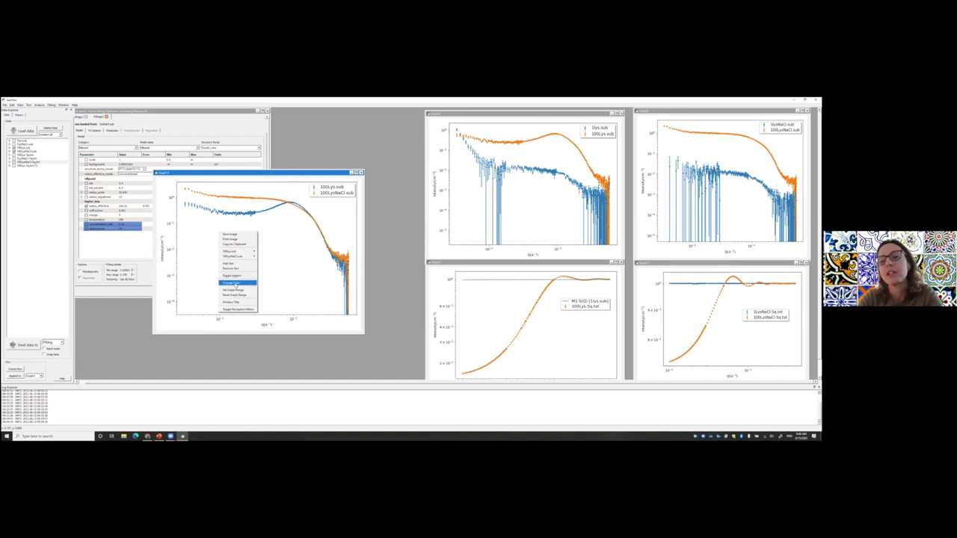
left_click(237, 283)
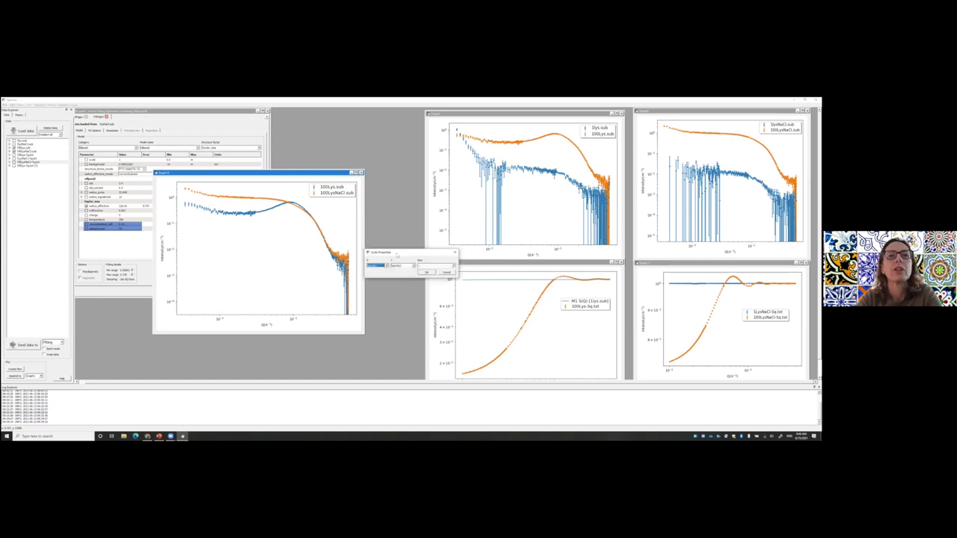
left_click_drag(397, 254, 338, 226)
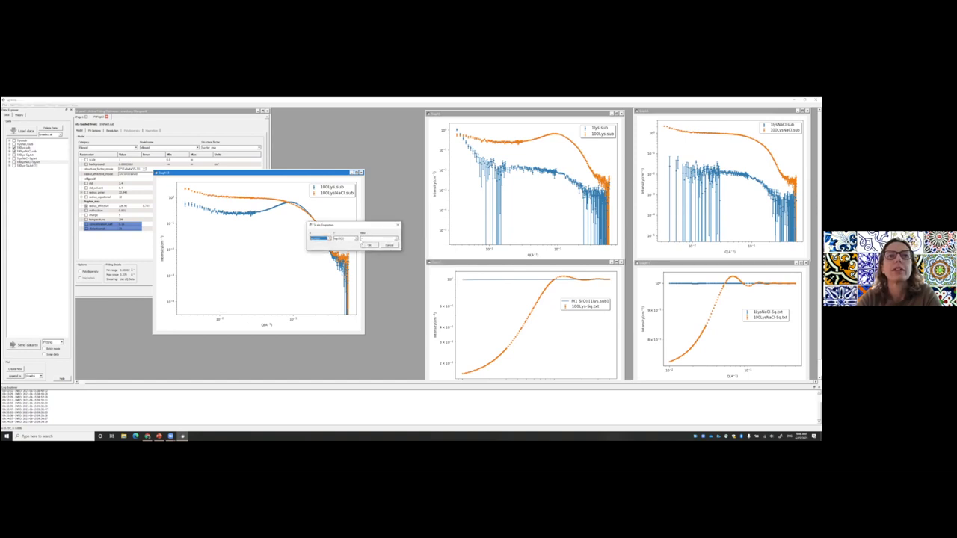
left_click(396, 238)
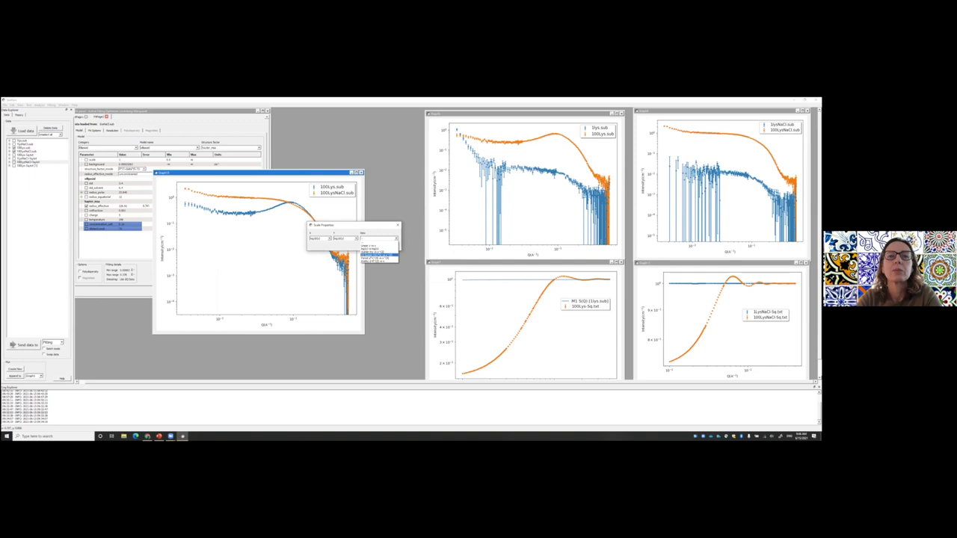
left_click(366, 261)
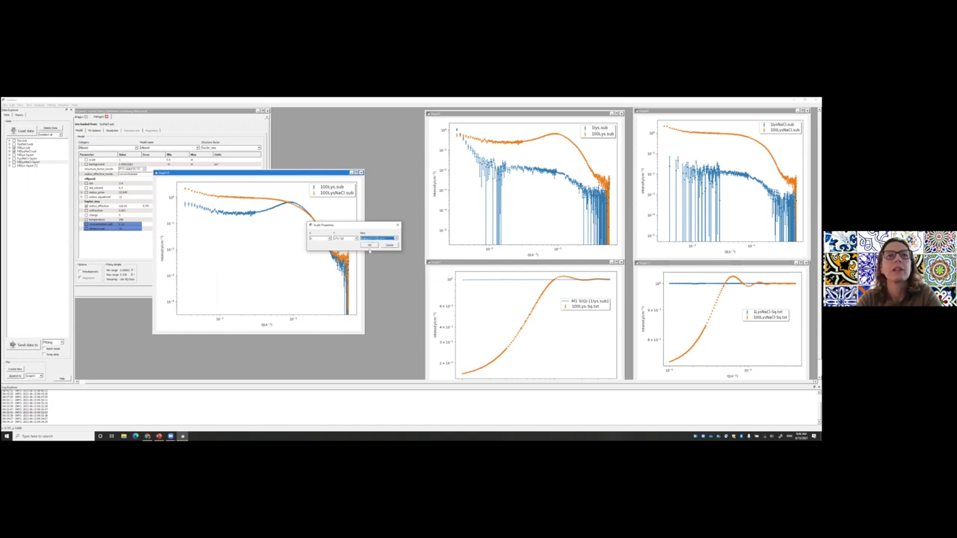
left_click(370, 245)
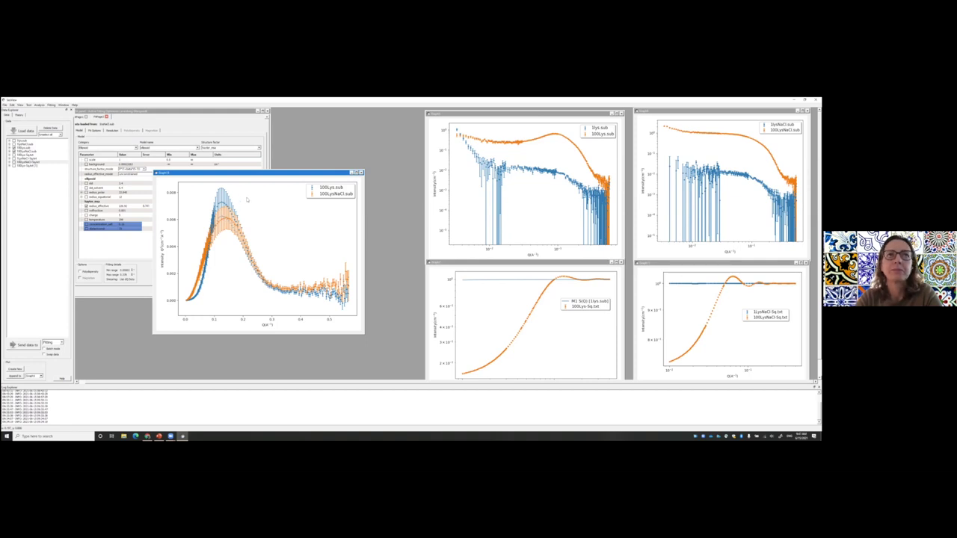
left_click_drag(268, 178, 271, 182)
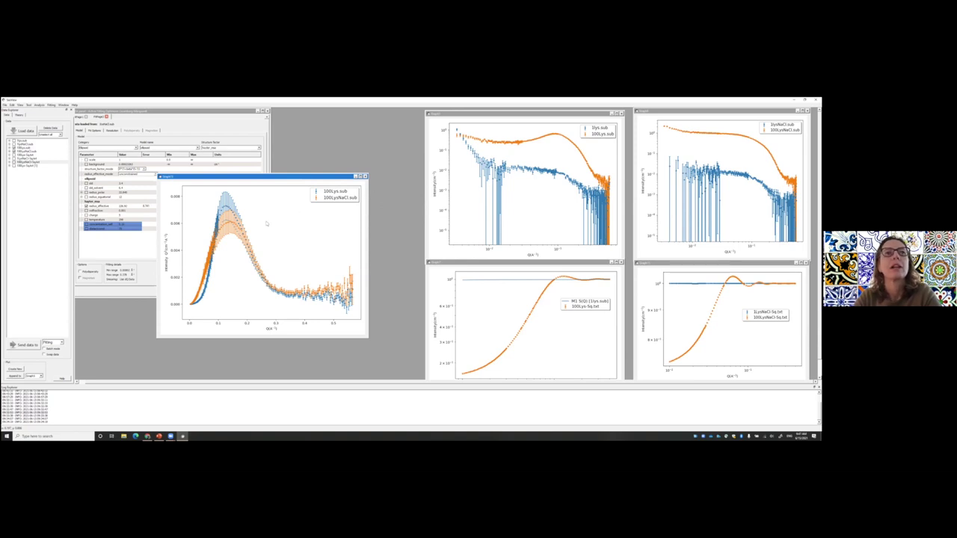
right_click(274, 215)
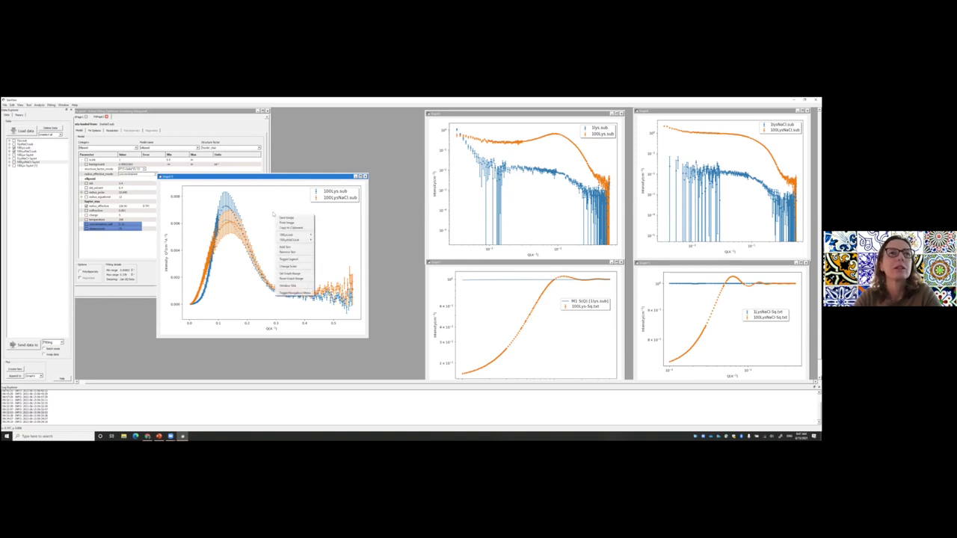
left_click(288, 267)
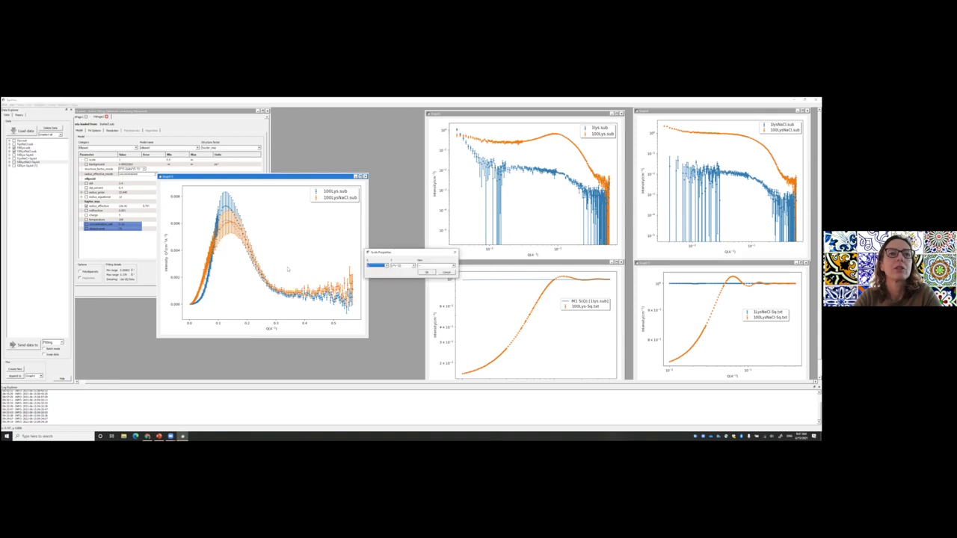
left_click(438, 266)
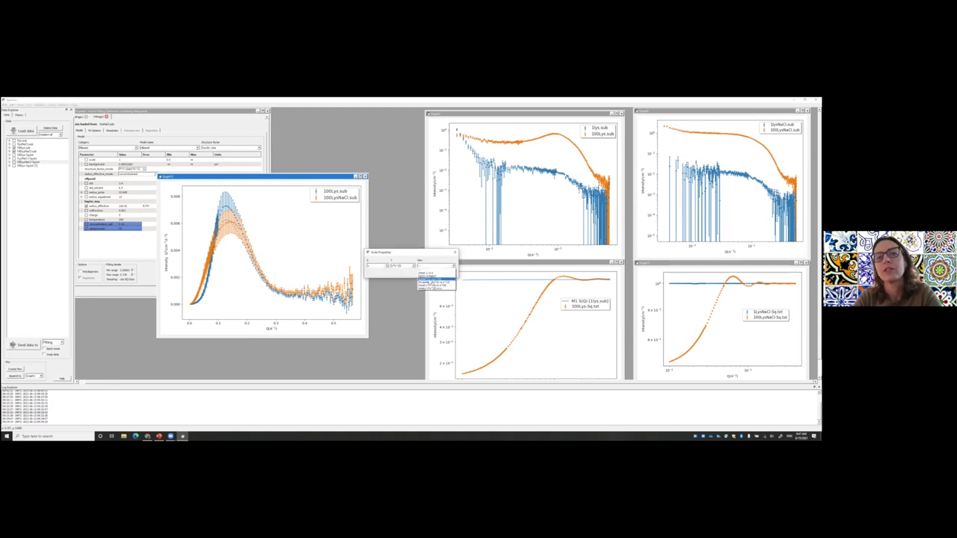
left_click(453, 254)
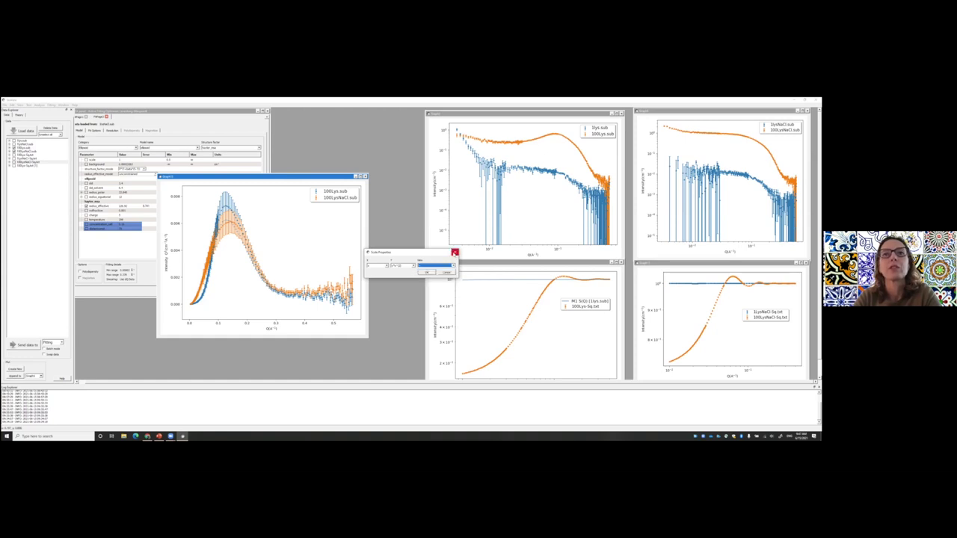
left_click(453, 254)
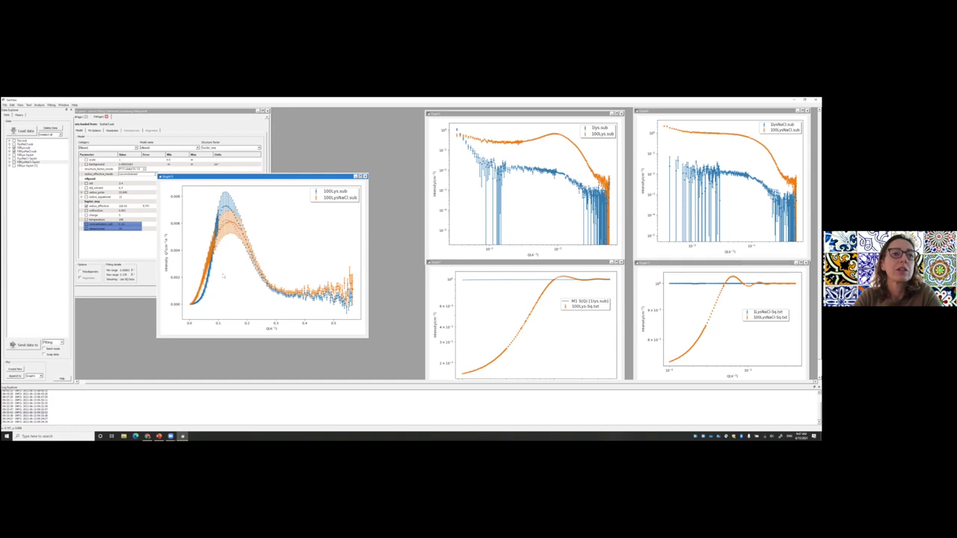
Step: Show the navigation controls on the combined graph and activate its zoom-to-rectangle tool
right_click(274, 233)
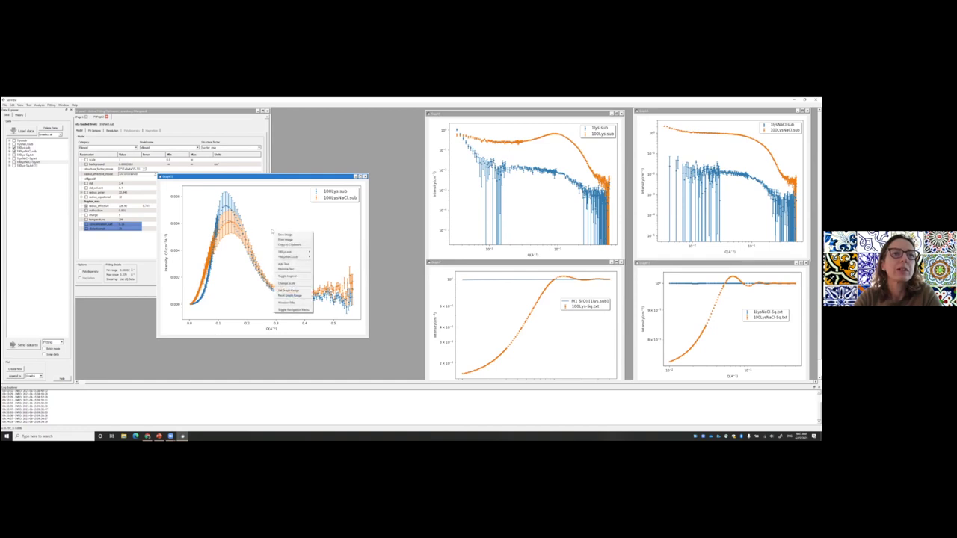
left_click(293, 310)
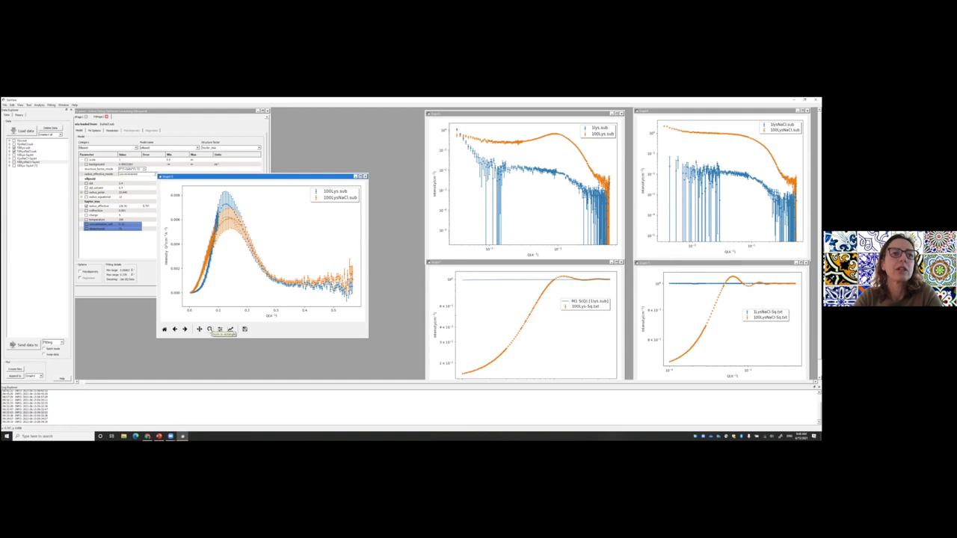
left_click(210, 329)
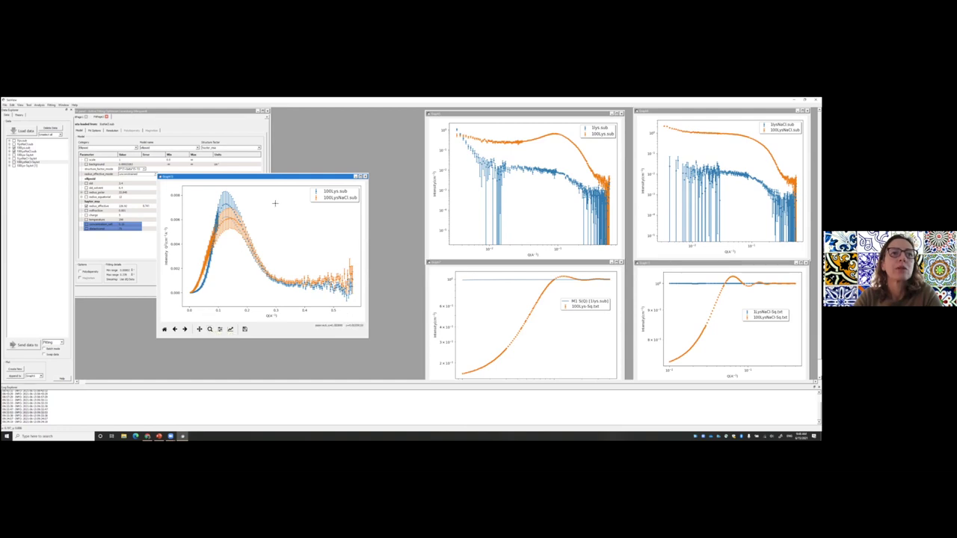
Step: Set the combined graph's scale to log10(x) versus log10(y)
right_click(267, 223)
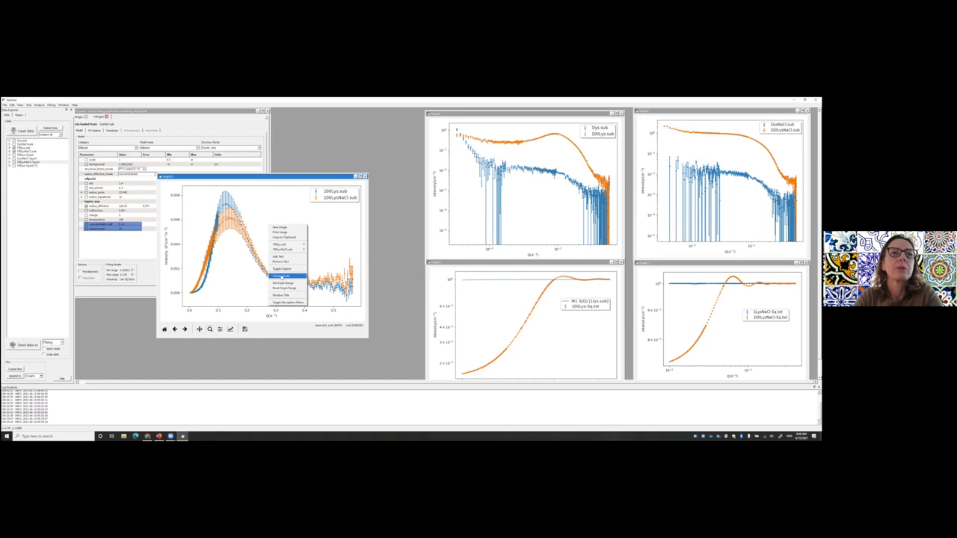
left_click(281, 276)
left_click(434, 267)
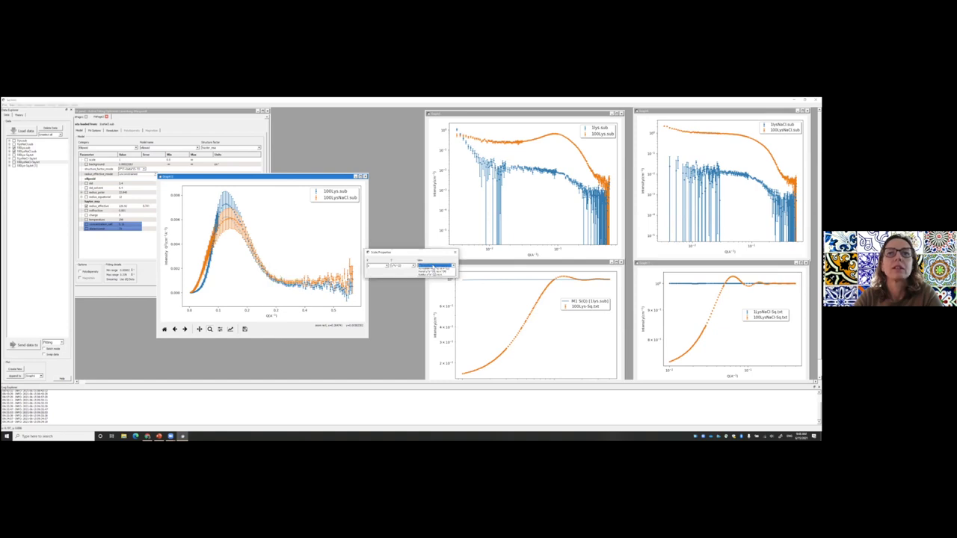
left_click(424, 274)
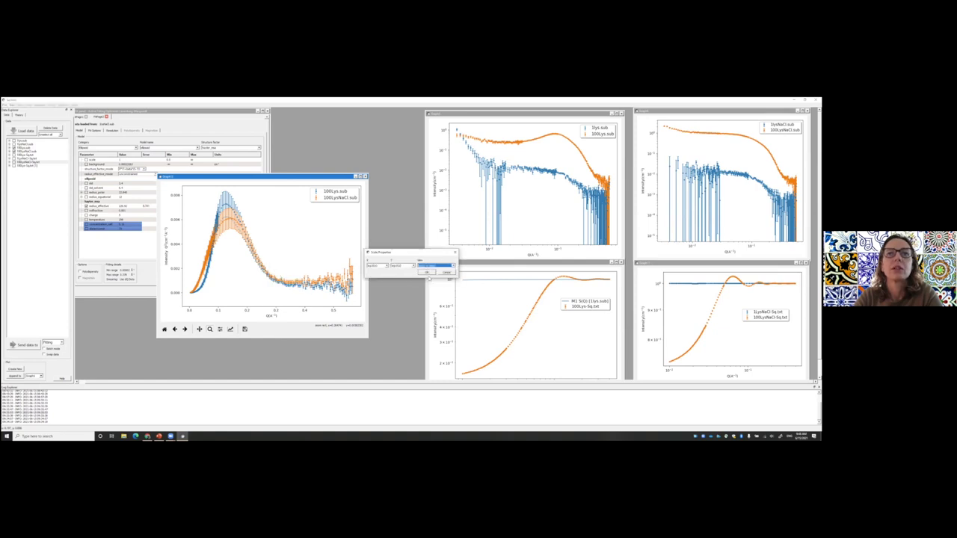
left_click(418, 274)
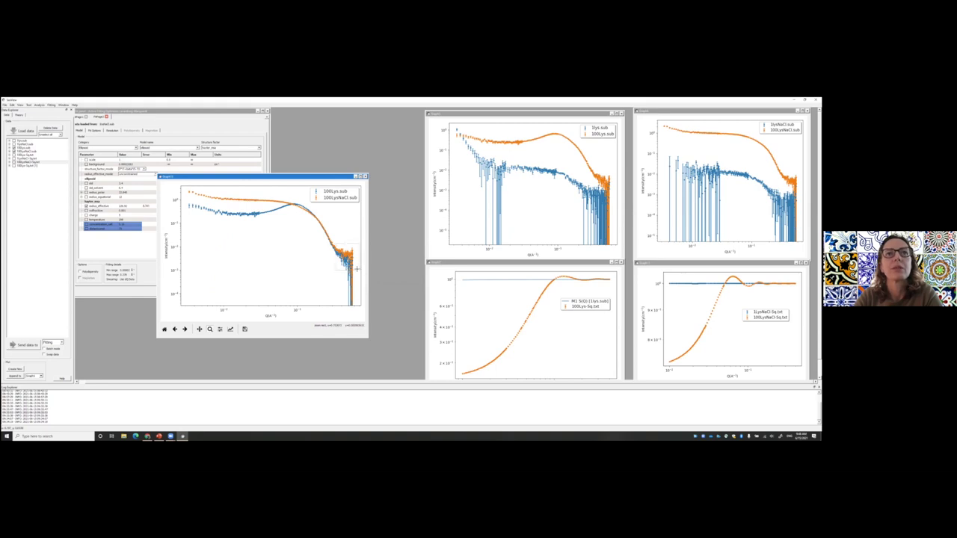
Step: Zoom into the noisy high-Q tail of the two curves, and reset the graph range
left_click_drag(357, 267, 342, 252)
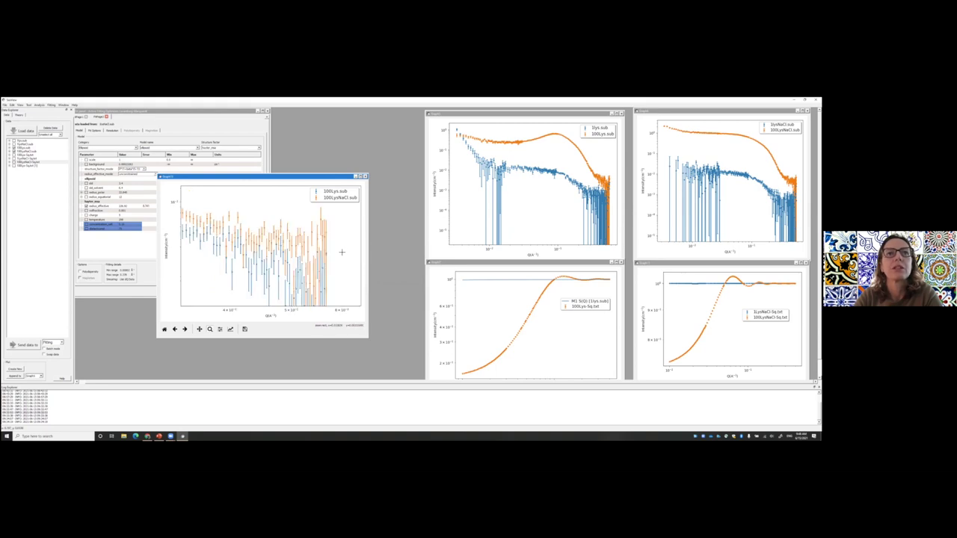
right_click(236, 202)
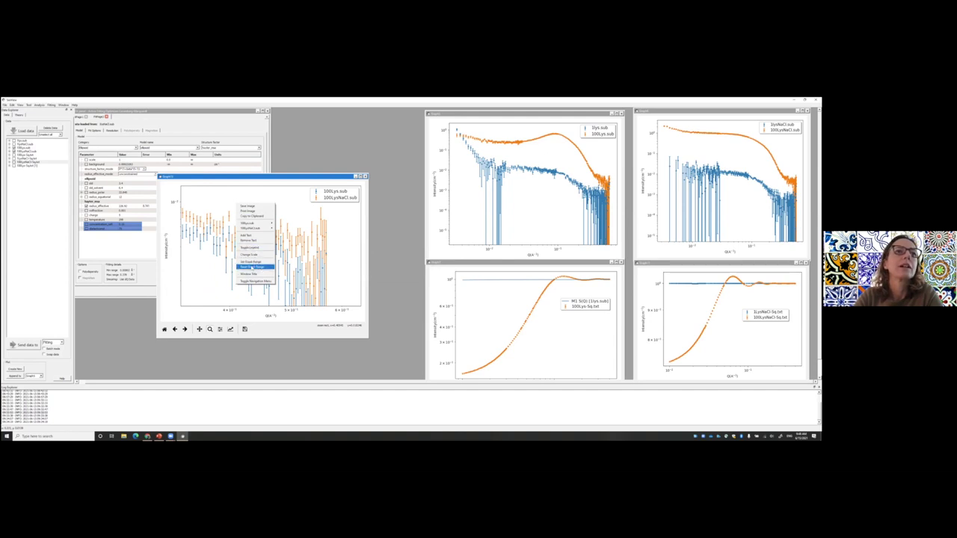
left_click(252, 267)
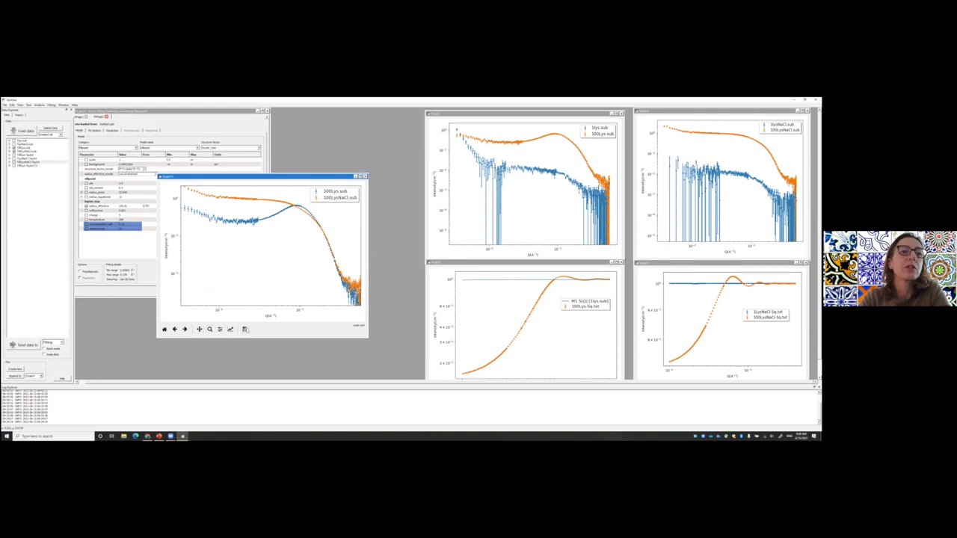
left_click(199, 329)
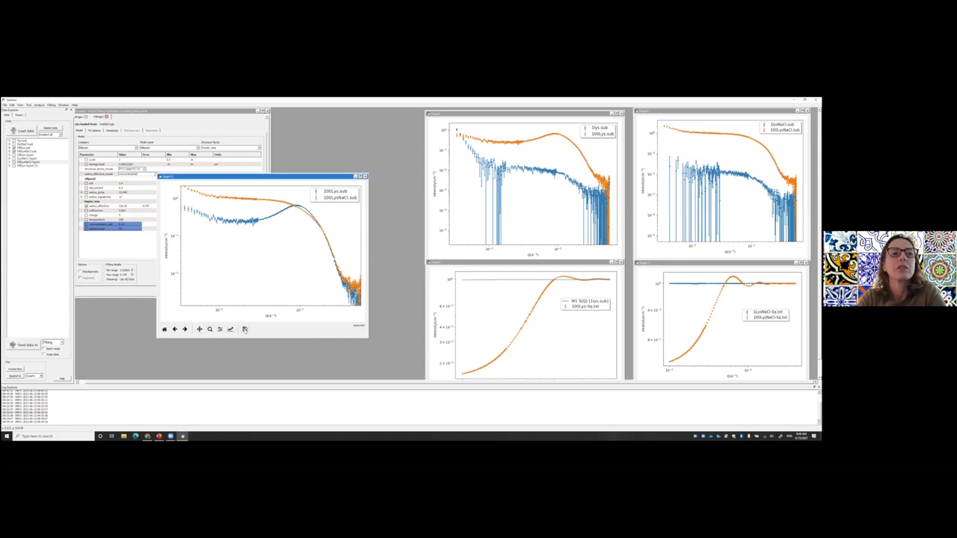
right_click(240, 288)
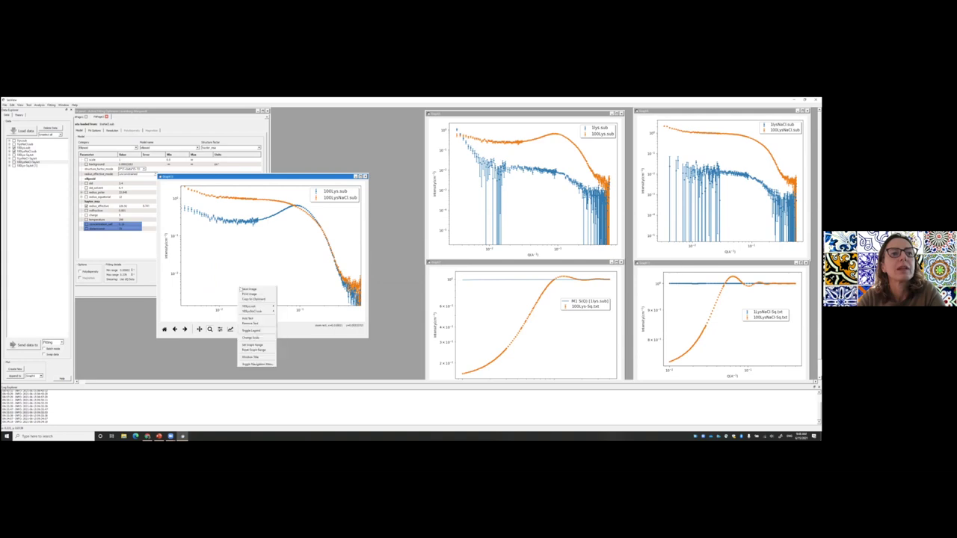
left_click(292, 334)
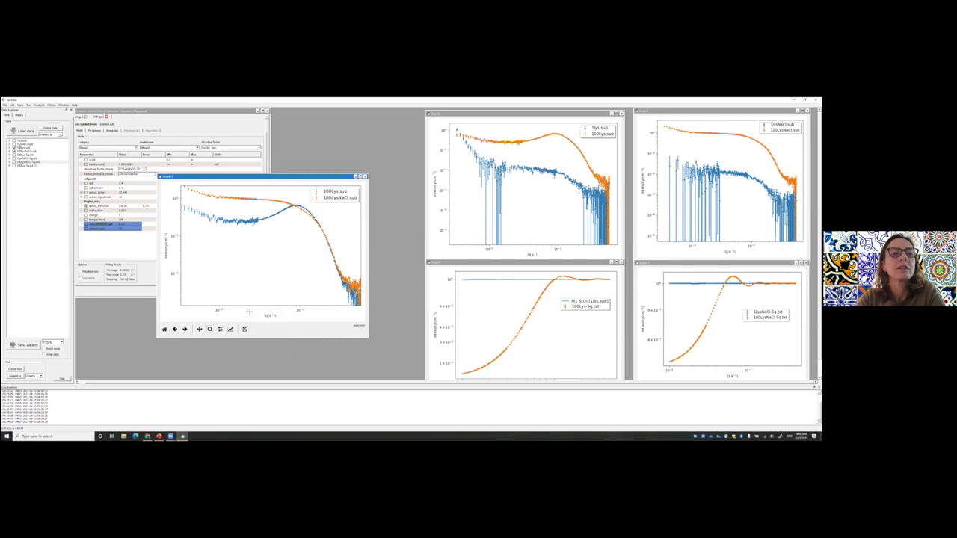
Step: Close the combined 100Lys.sub and 100LysNaCl.sub graph
left_click(304, 179)
left_click_drag(303, 179, 304, 180)
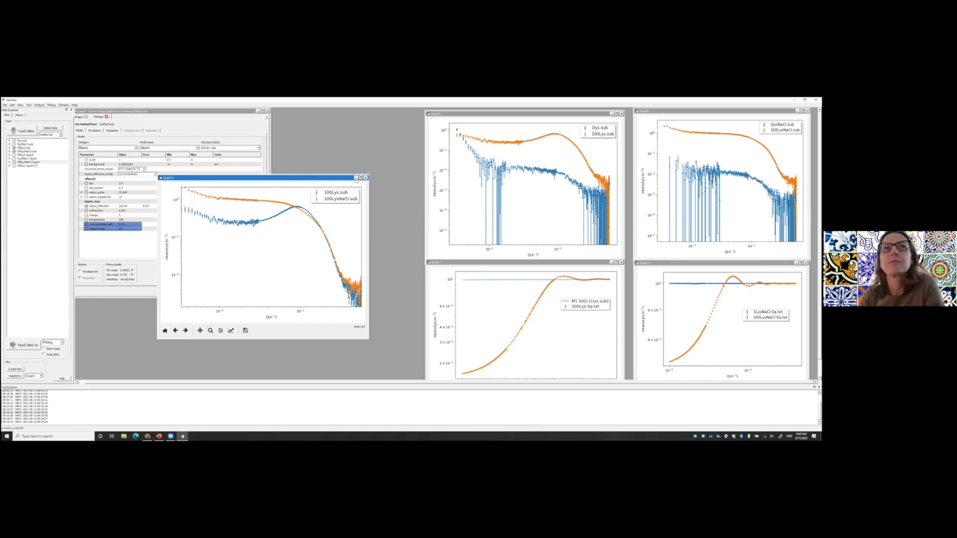
left_click(366, 178)
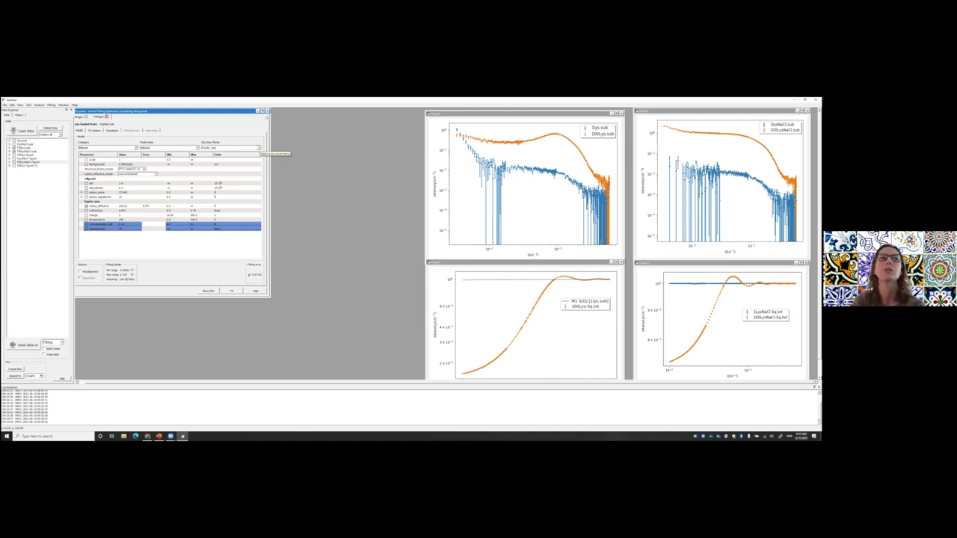
Step: View the available structure factors, and open the Structure Factors page of the fitting documentation
left_click(255, 148)
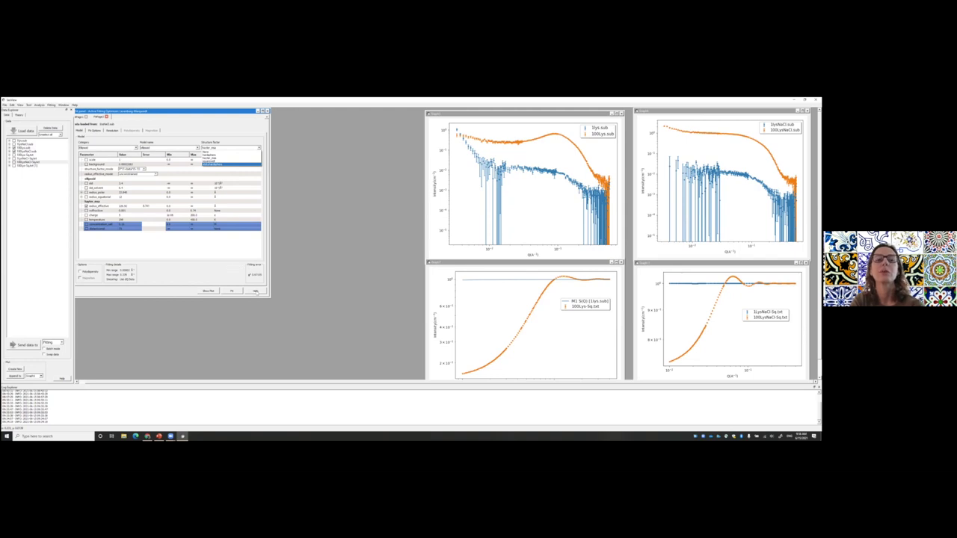
left_click(256, 292)
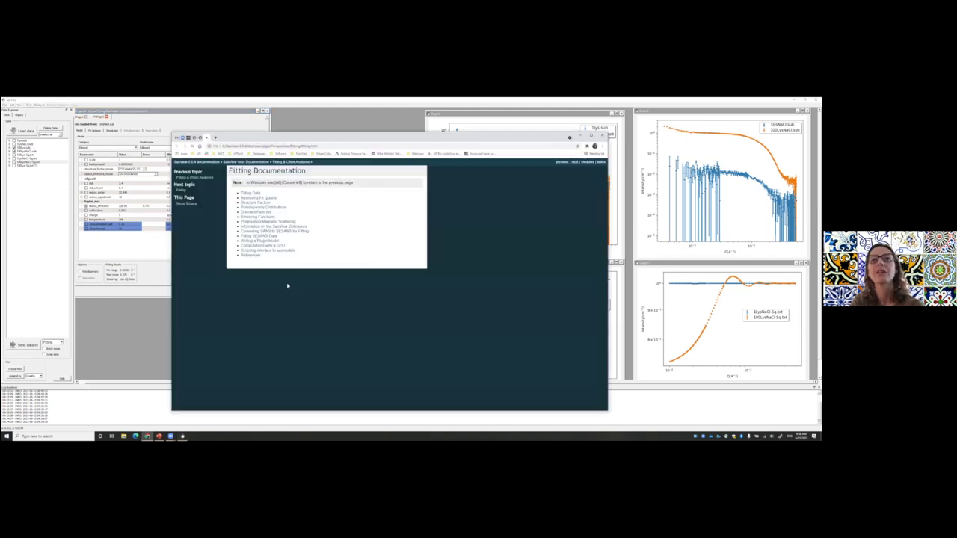
left_click(194, 220)
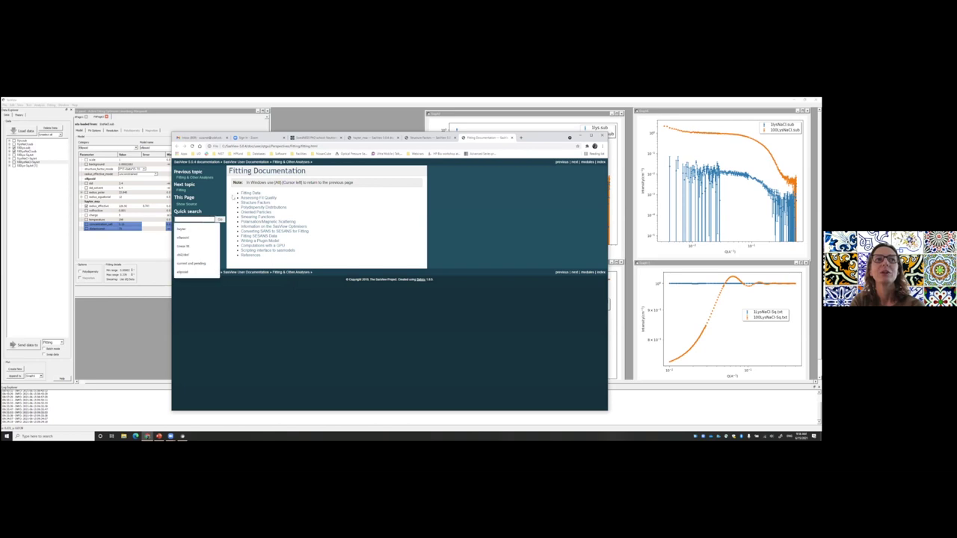
left_click(254, 203)
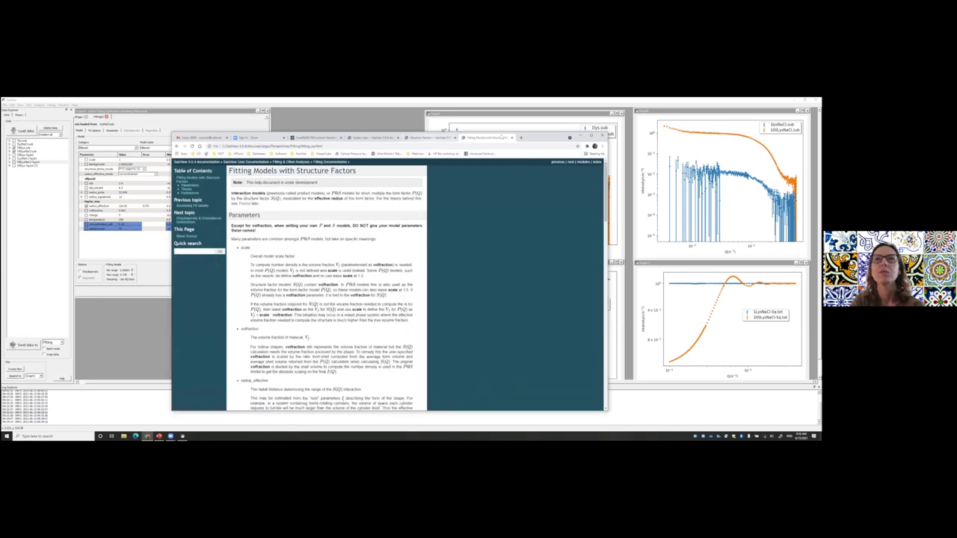
Step: Search the documentation for "structure factors"
left_click_drag(534, 137, 529, 132)
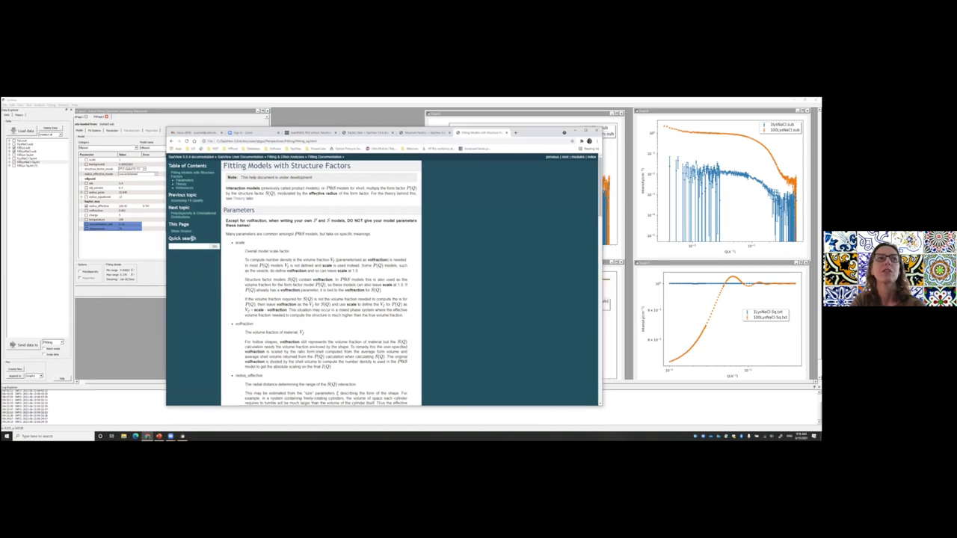
left_click(192, 245)
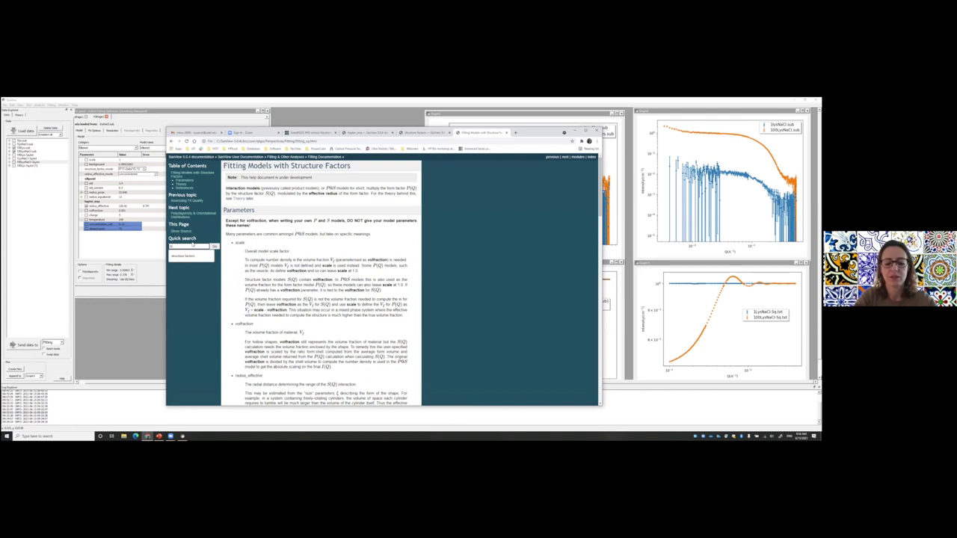
left_click(183, 256)
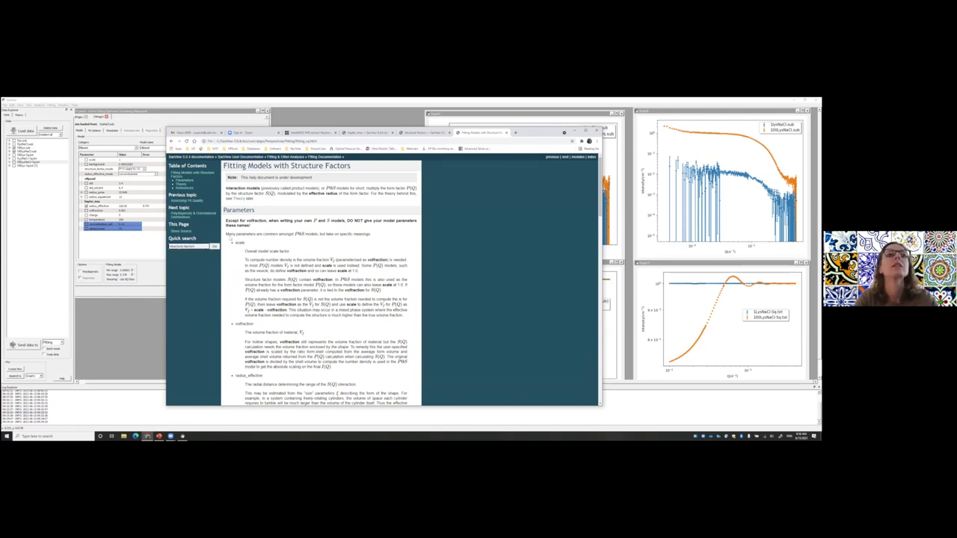
left_click(215, 246)
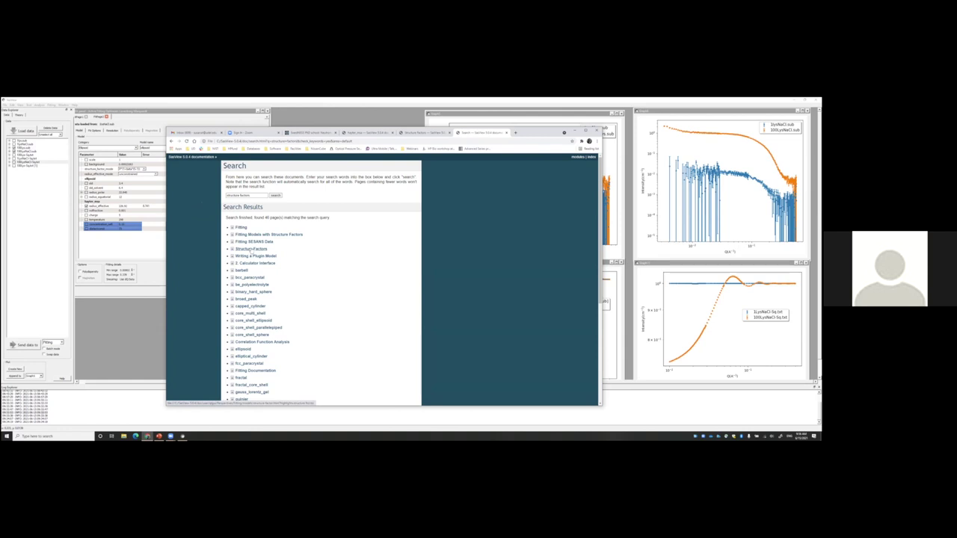
Step: Maximize the documentation window, enlarge the page text, and open the Structure Factors page from the search results
left_click(586, 132)
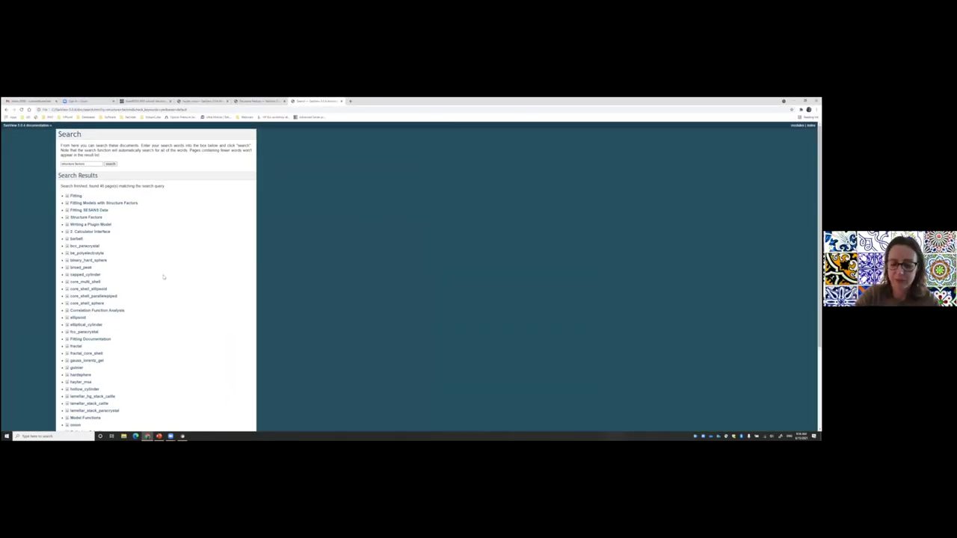
key("ctrl+plus")
key("ctrl+plus")
key("ctrl+plus")
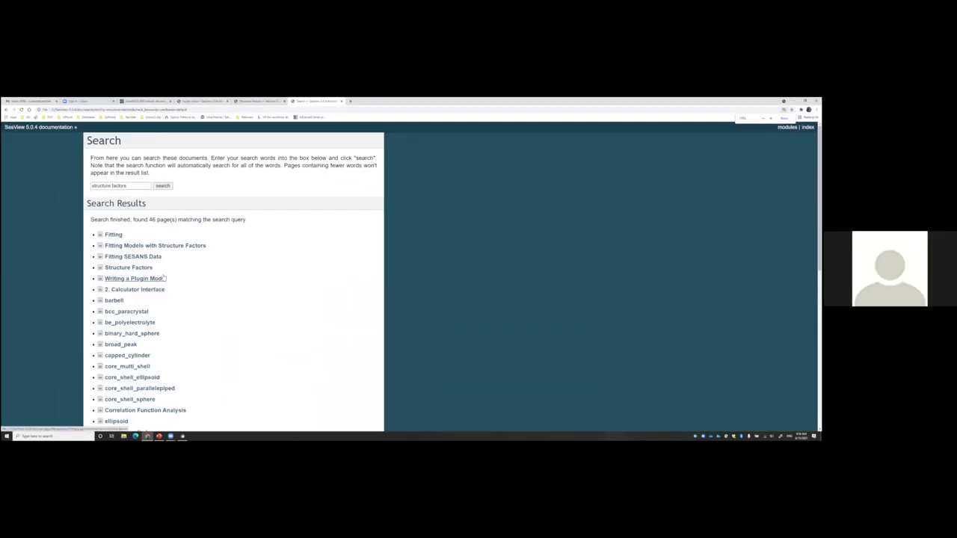
key("ctrl+plus")
key("ctrl+plus")
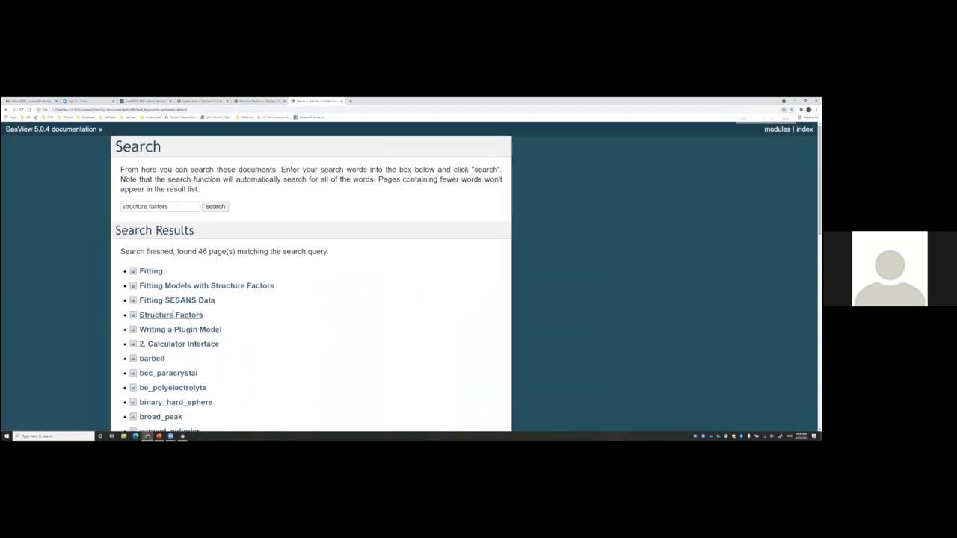
left_click(171, 315)
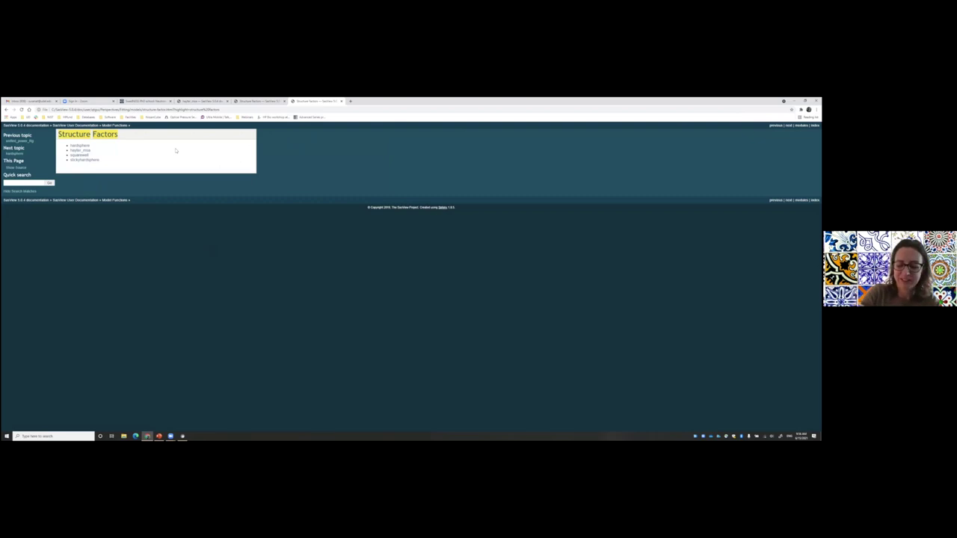
Step: Open the hardsphere structure factor documentation and enlarge its text for reading
key("ctrl+plus")
key("ctrl+plus")
key("ctrl+plus")
key("ctrl+plus")
key("ctrl+plus")
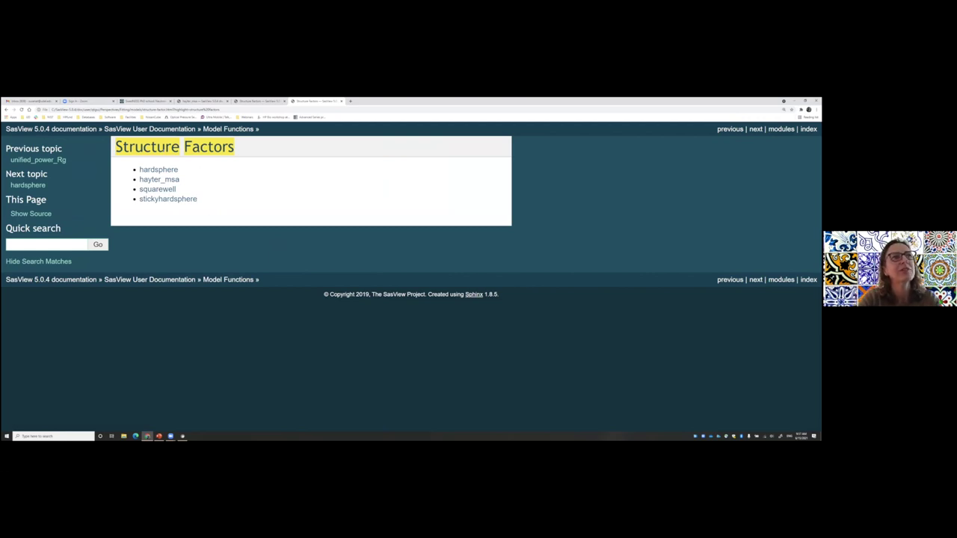
left_click(158, 171)
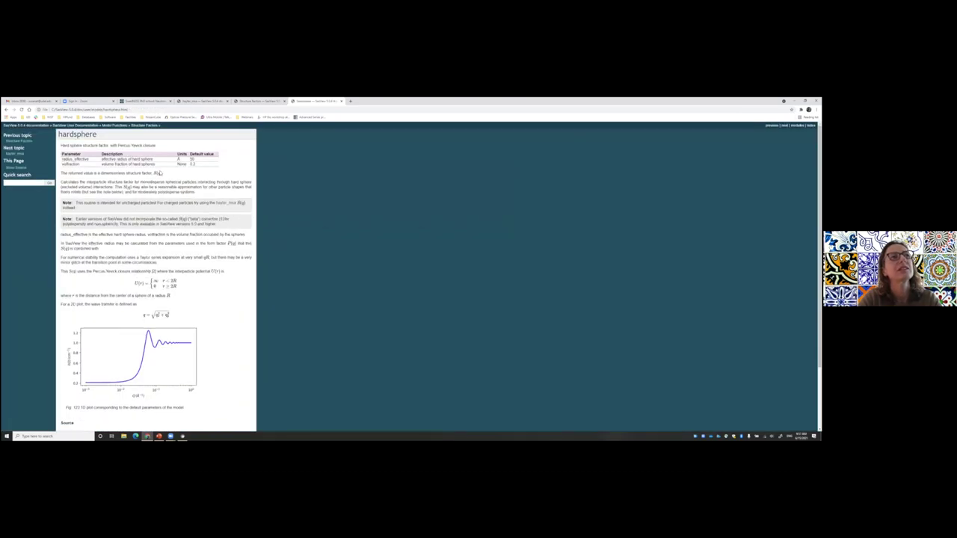
key("ctrl+plus")
key("ctrl+plus")
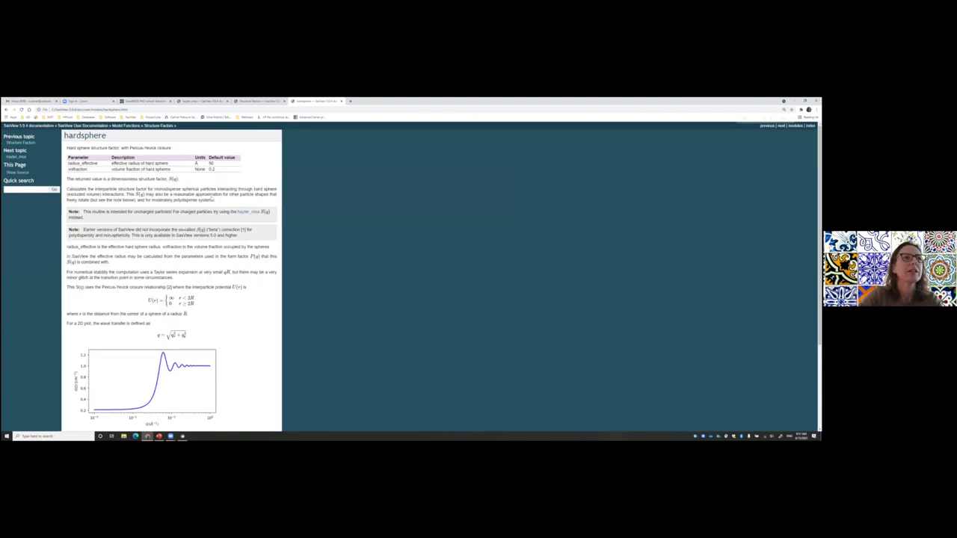
key("ctrl+plus")
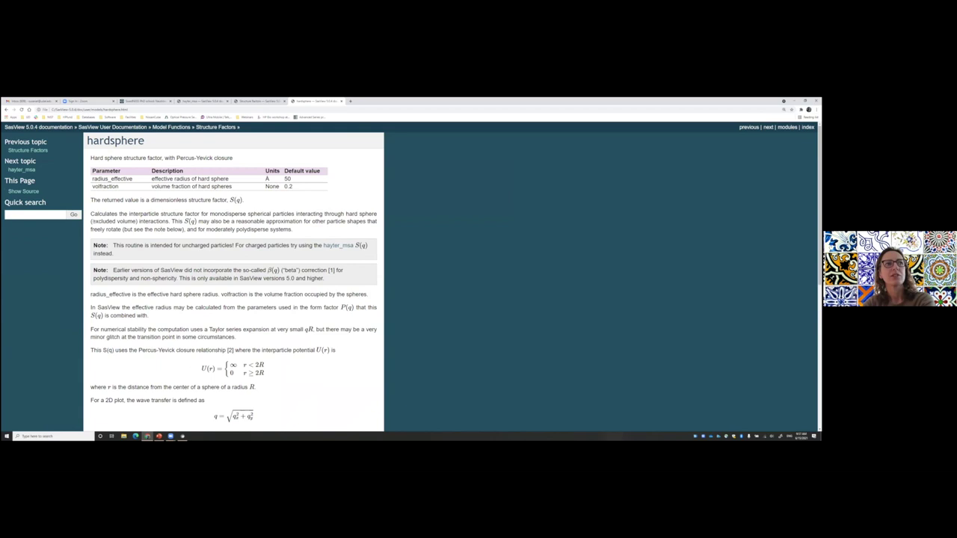
Step: Highlight the hardsphere text on monodisperse spherical particles and the "uncharged particles!" note, and minimize the documentation window
left_click_drag(98, 214, 366, 213)
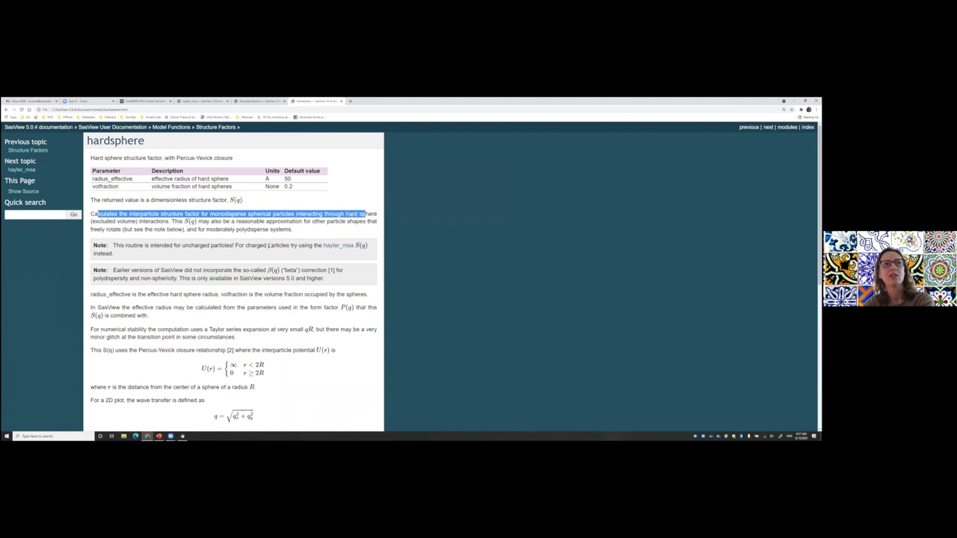
left_click_drag(180, 246, 236, 245)
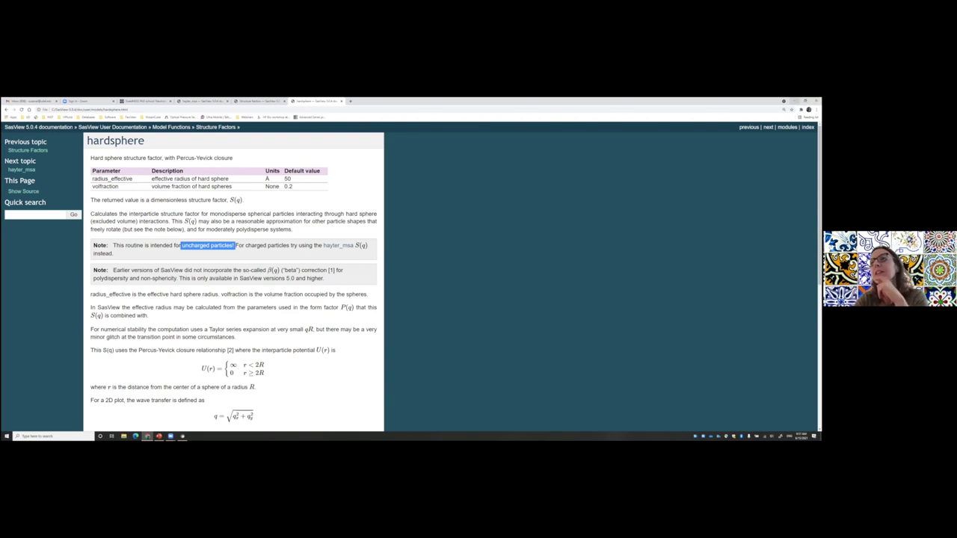
left_click(795, 101)
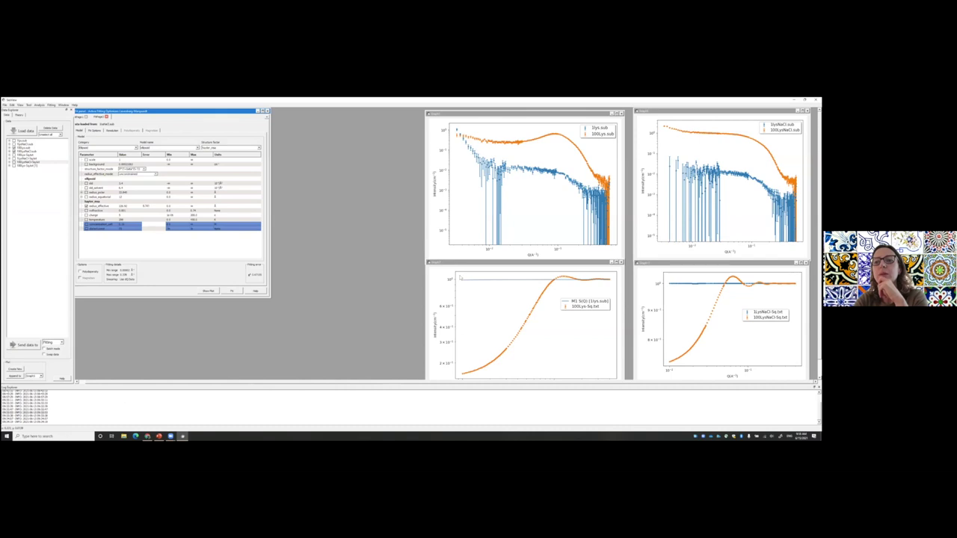
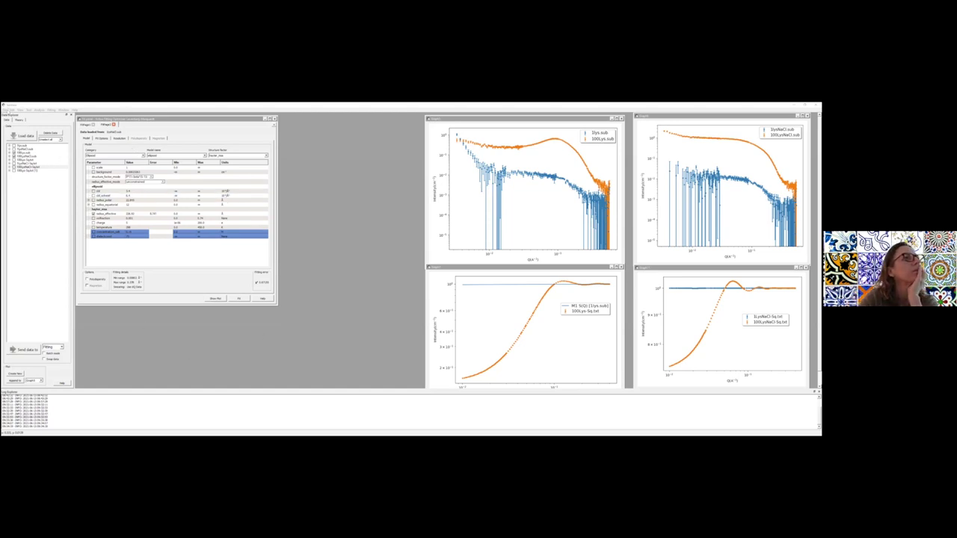
left_click(6, 110)
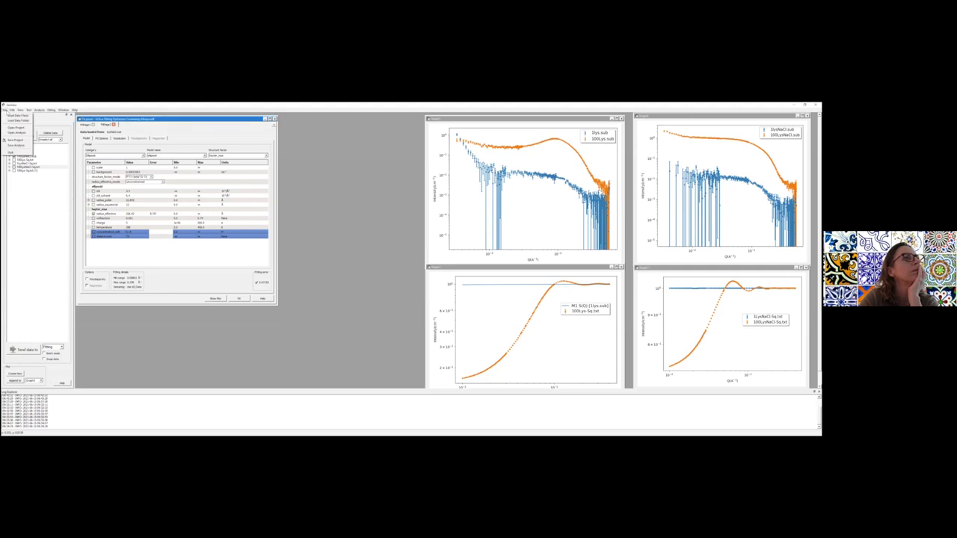
left_click(112, 371)
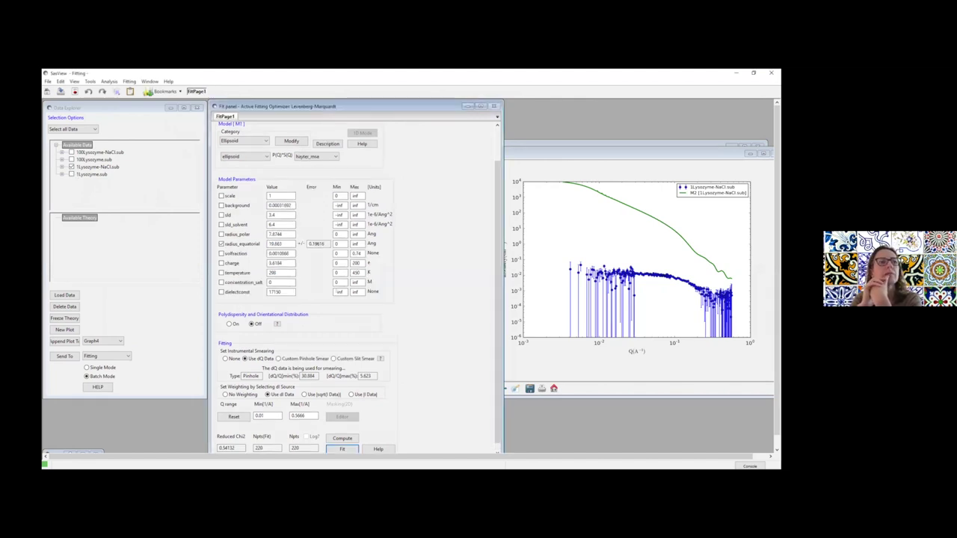
Step: Add 1Lysozyme.sub to the selected 1Lysozyme-NaCl.sub data and send both to Fitting in batch mode
left_click(599, 153)
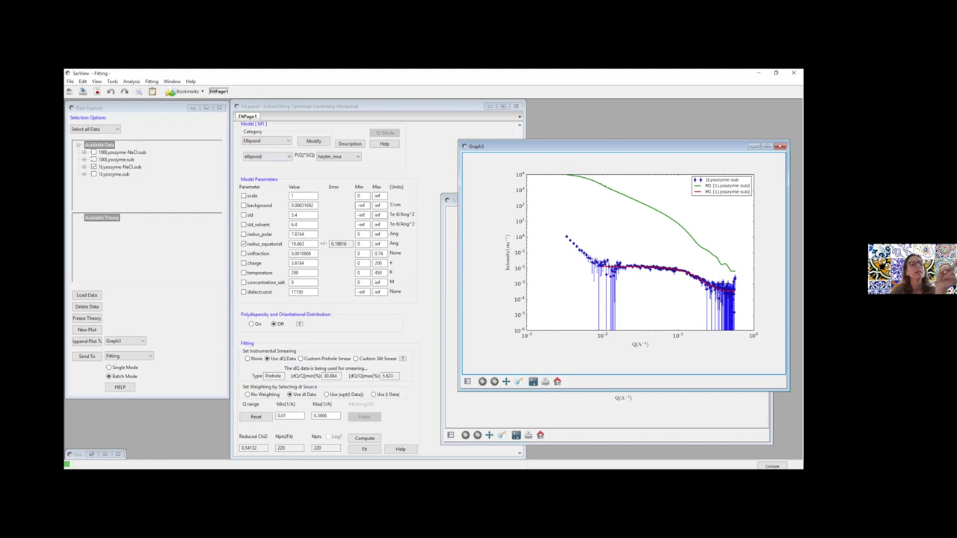
left_click(93, 175)
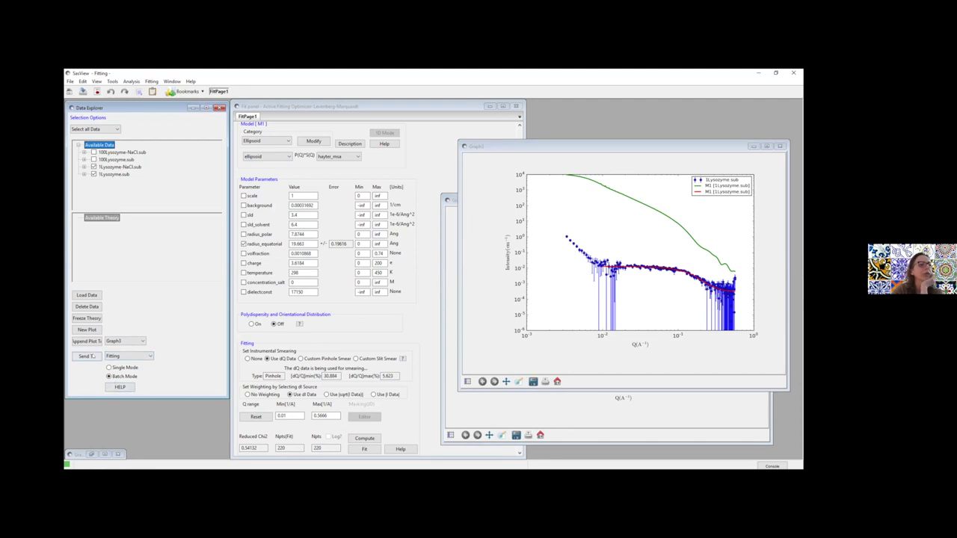
left_click(86, 356)
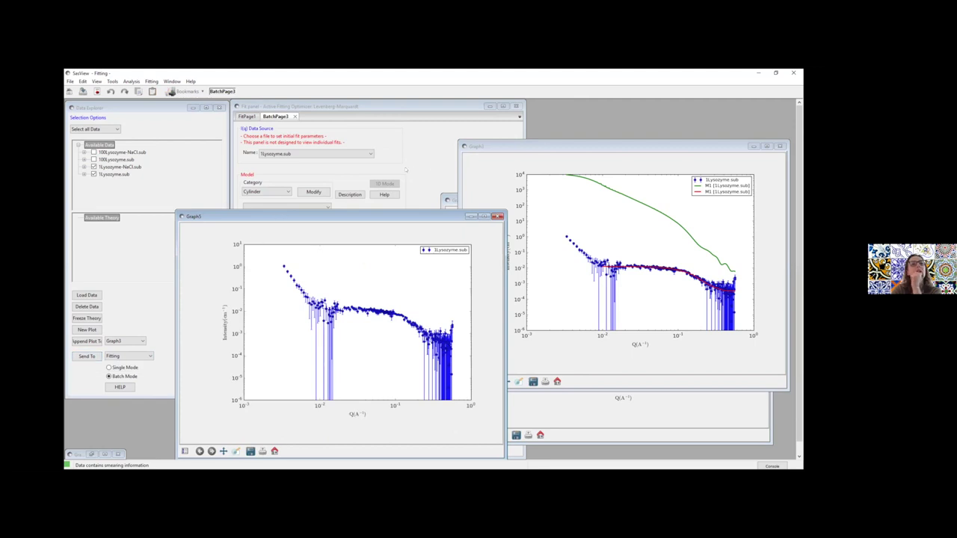
Step: Assign the ellipsoid model from the Ellipsoid category to the batch fit page
left_click(356, 171)
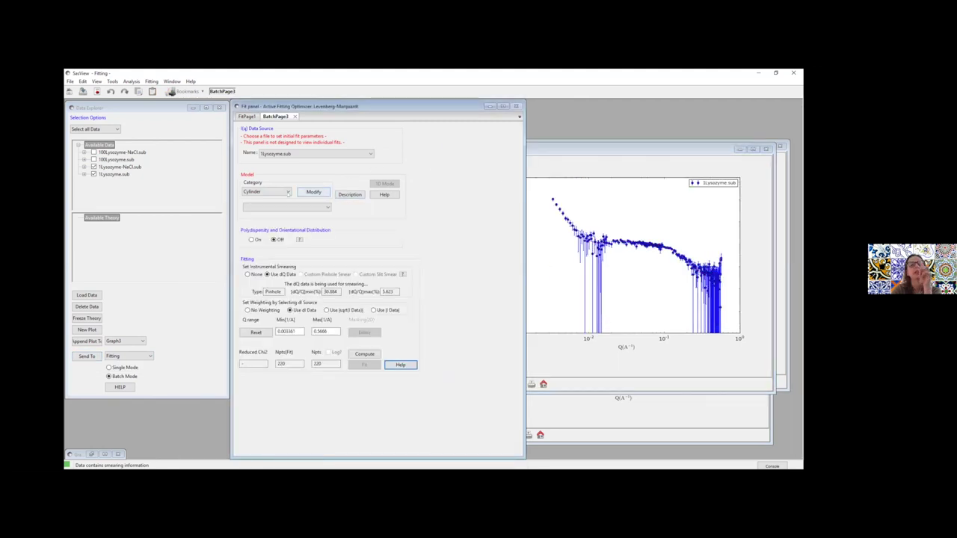
left_click(288, 193)
left_click(271, 205)
left_click(270, 192)
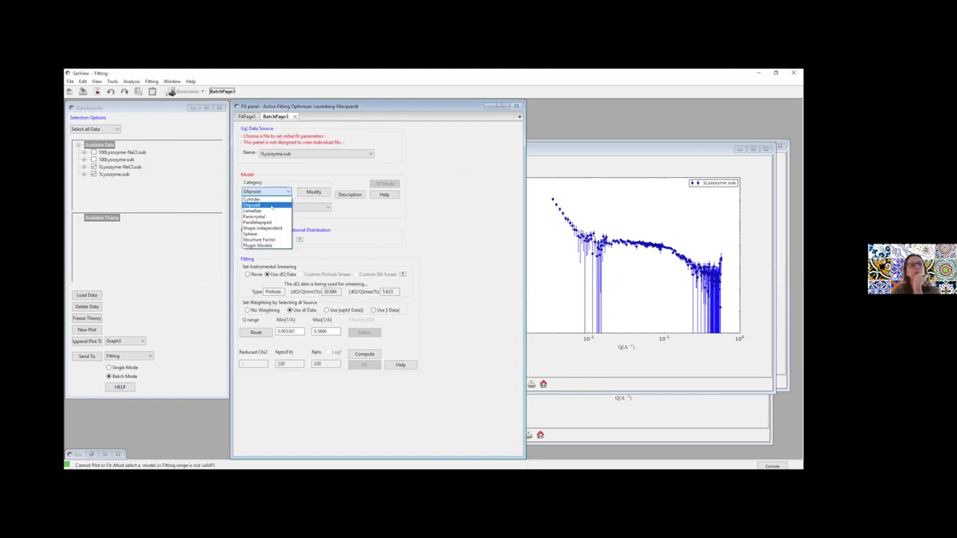
left_click(272, 205)
left_click(287, 208)
left_click(261, 216)
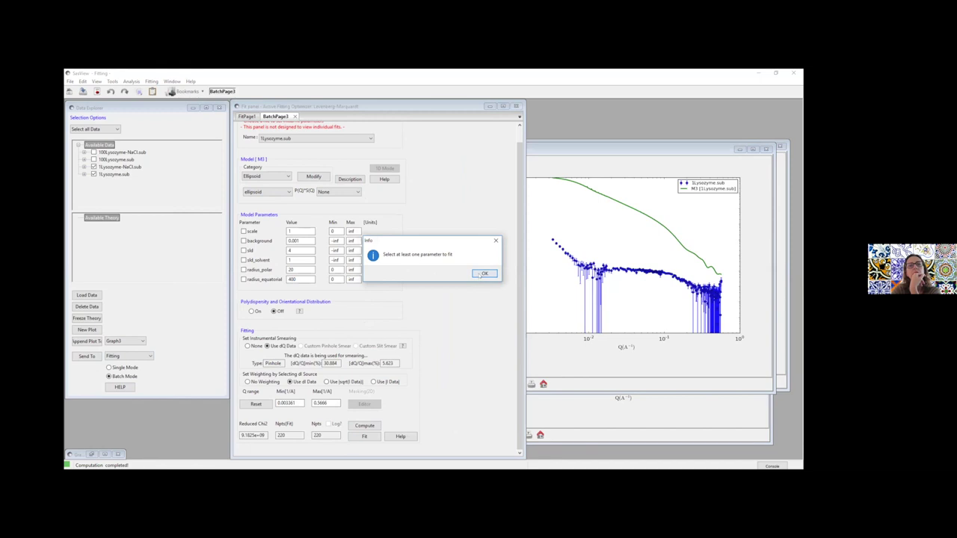
Step: Run the batch fit with background as the fitted parameter, and try to plot the batch results
left_click(482, 274)
left_click(243, 240)
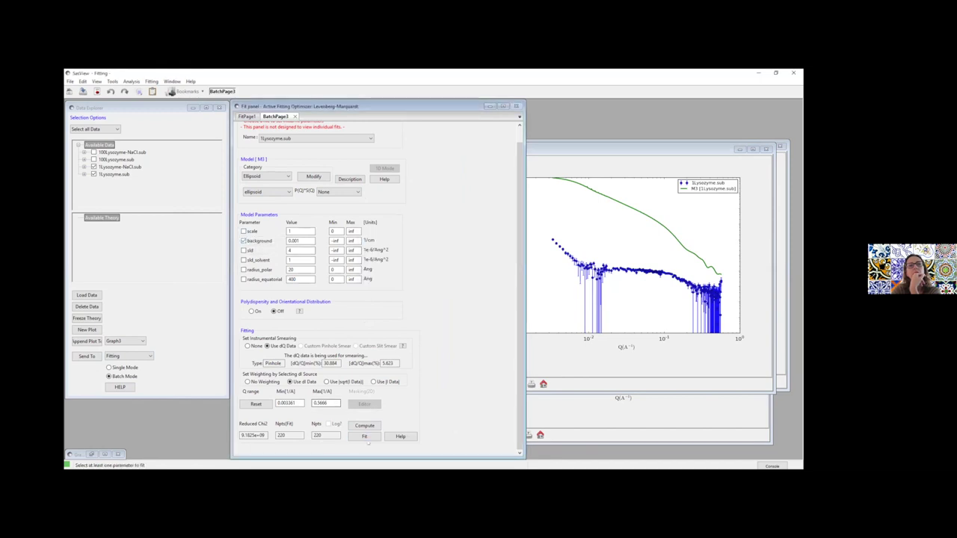
left_click(364, 437)
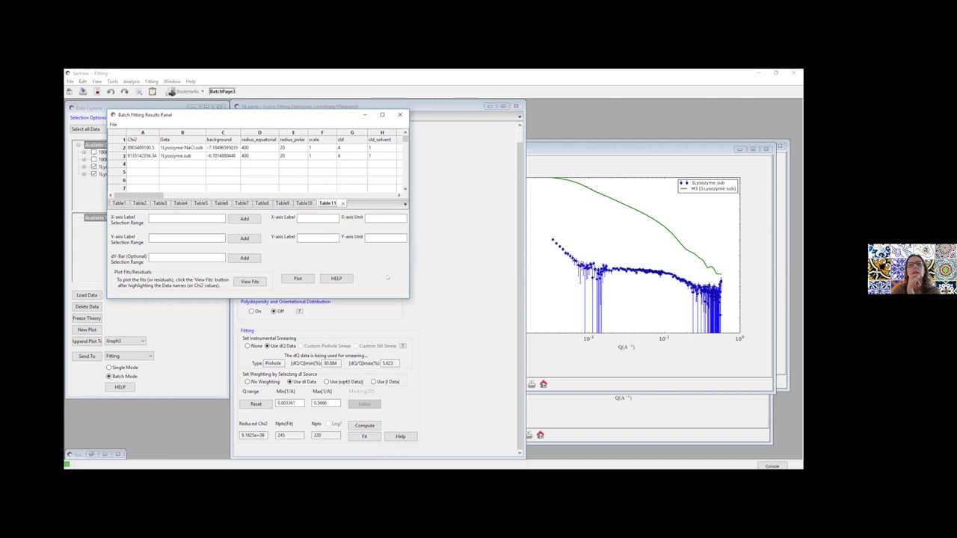
left_click(297, 278)
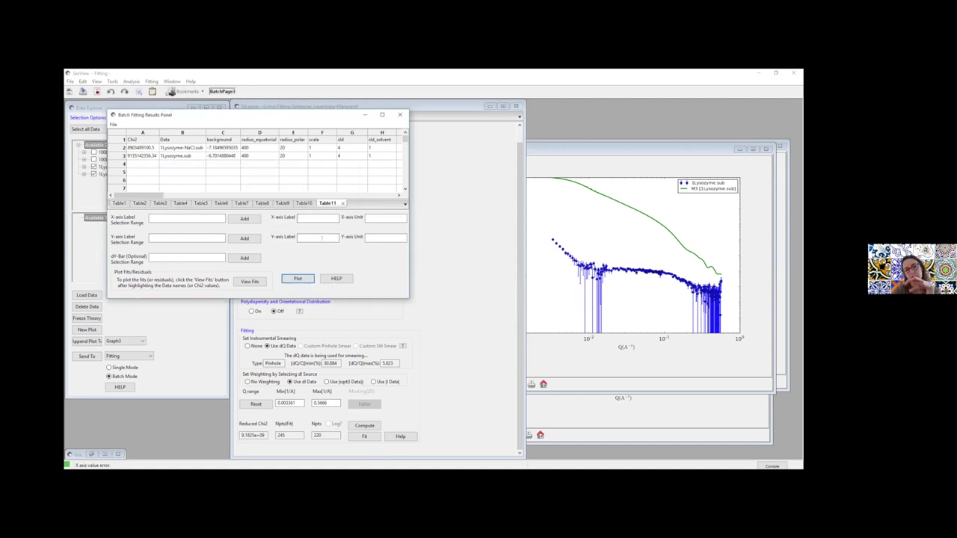
left_click(399, 115)
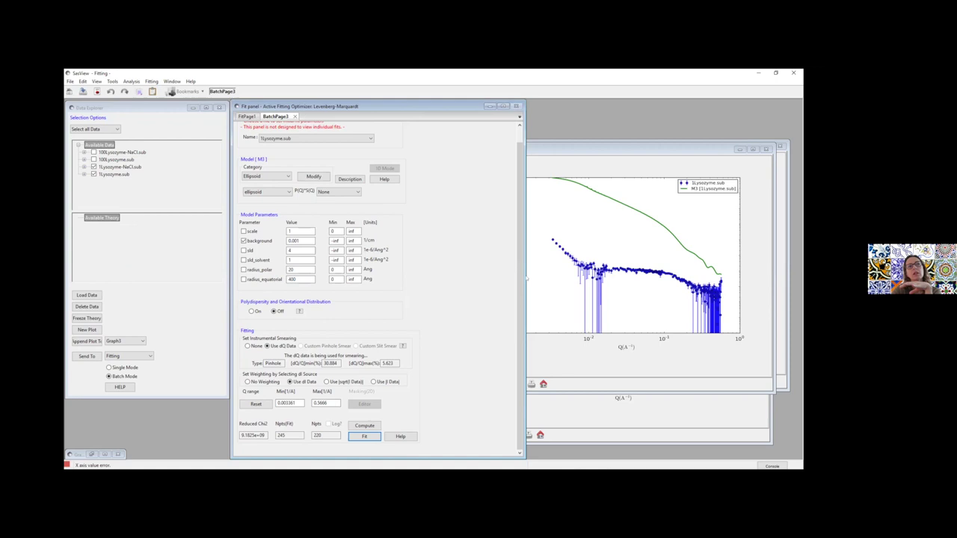
Step: Choose 1Lysozyme.sub as the source of initial parameters, and rerun the batch fit with radius_polar also fitted
scroll(410, 189, "up", 1)
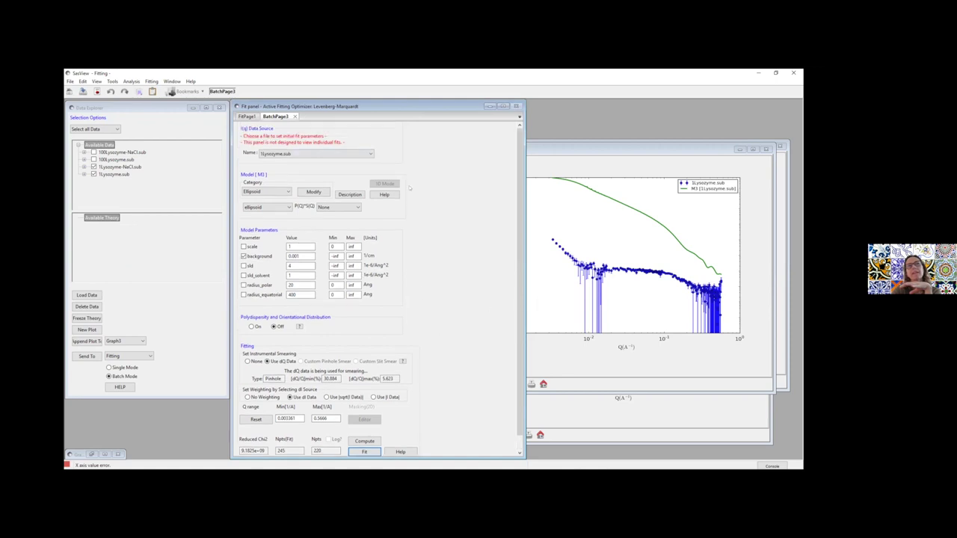
left_click(357, 156)
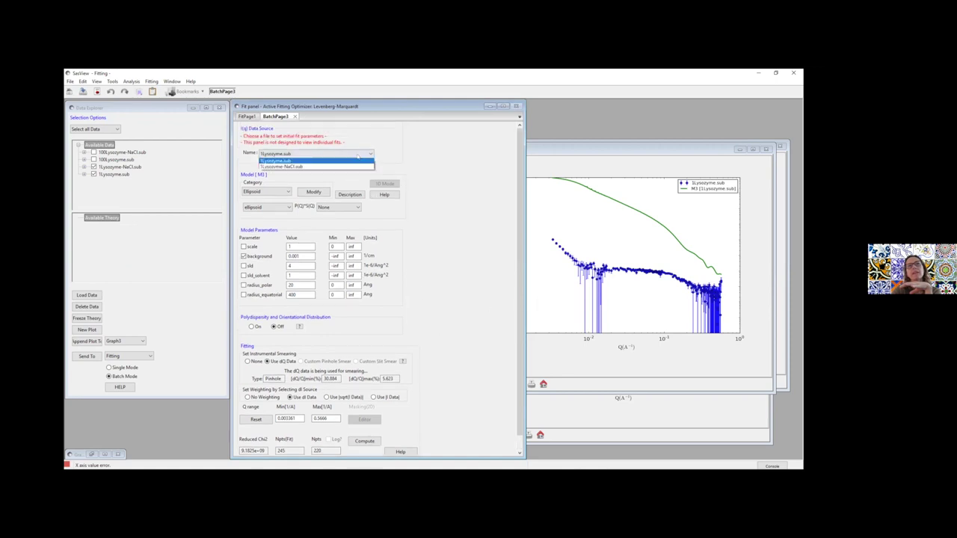
left_click(341, 164)
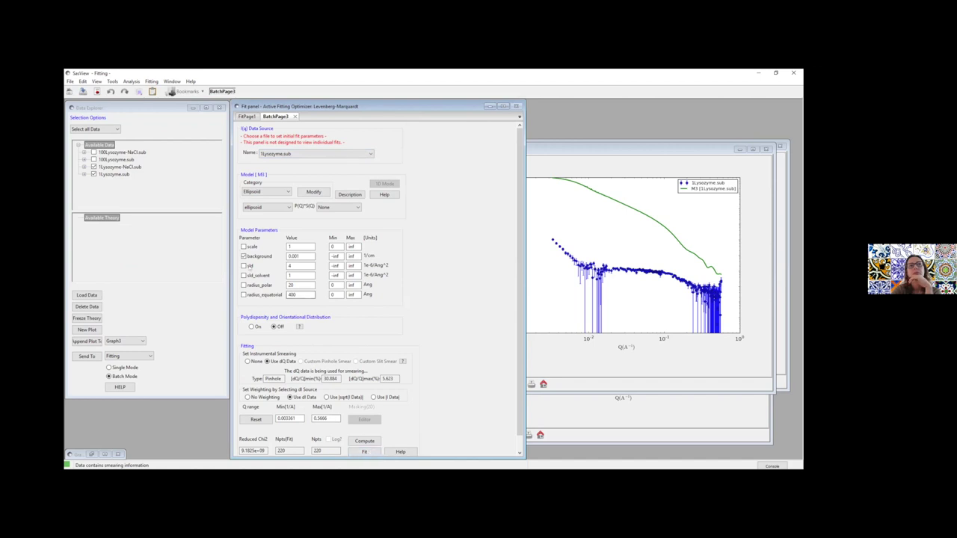
left_click(243, 285)
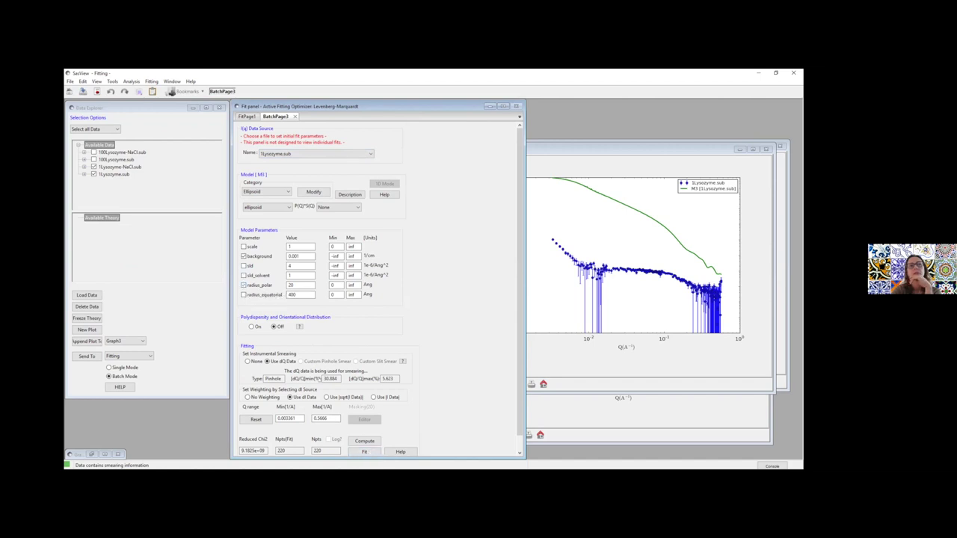
scroll(365, 449, "down", 1)
left_click(365, 444)
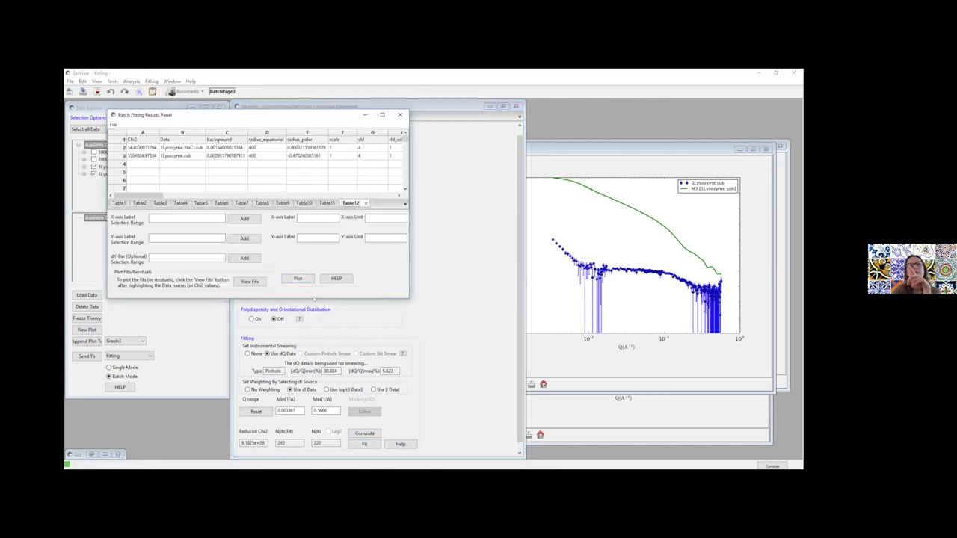
left_click(400, 115)
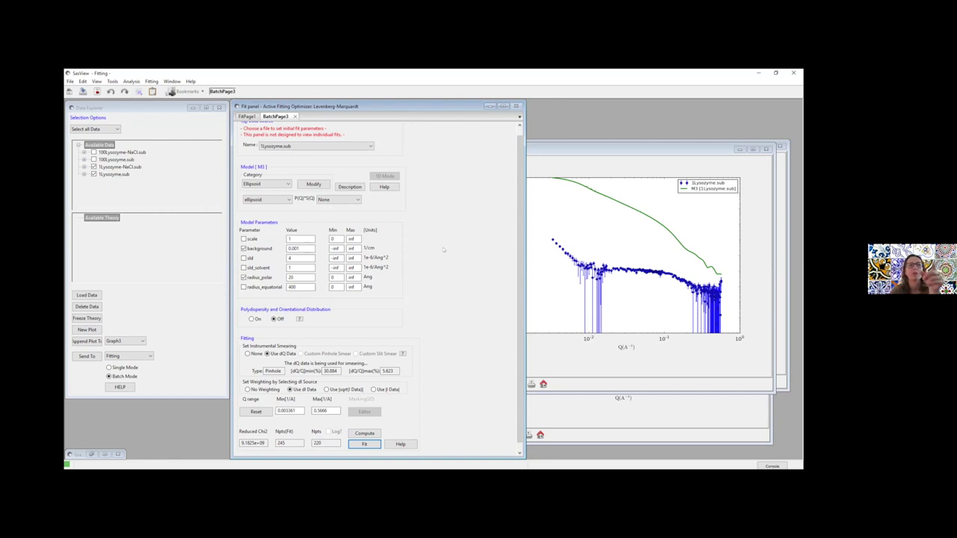
Step: Set sld_solvent to 6.4 and sld to 3.4, and run the batch fit again
double_click(295, 267)
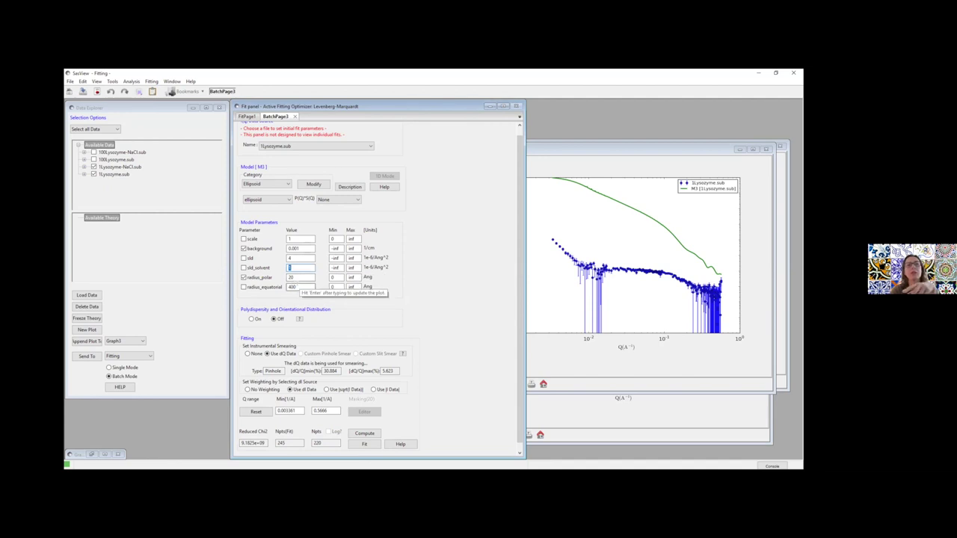
type("6.4")
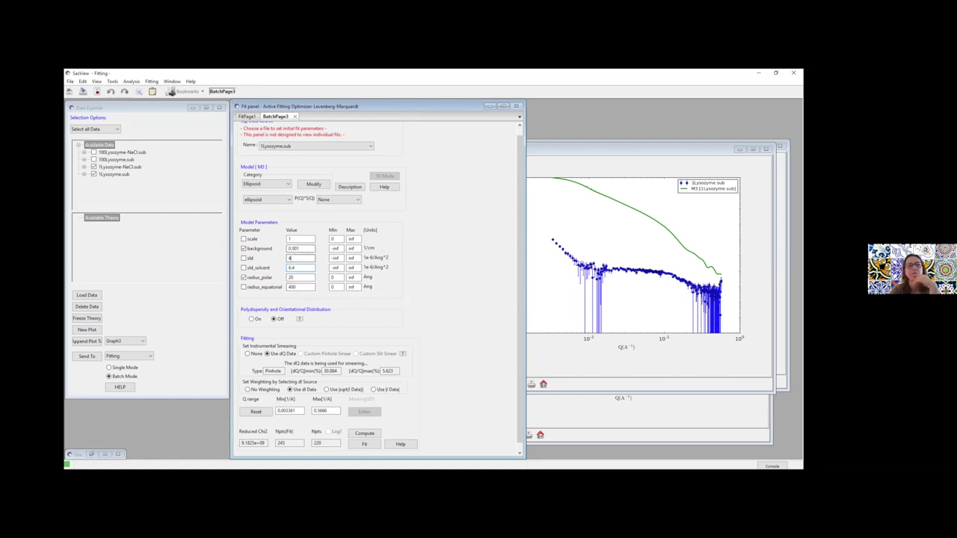
double_click(290, 258)
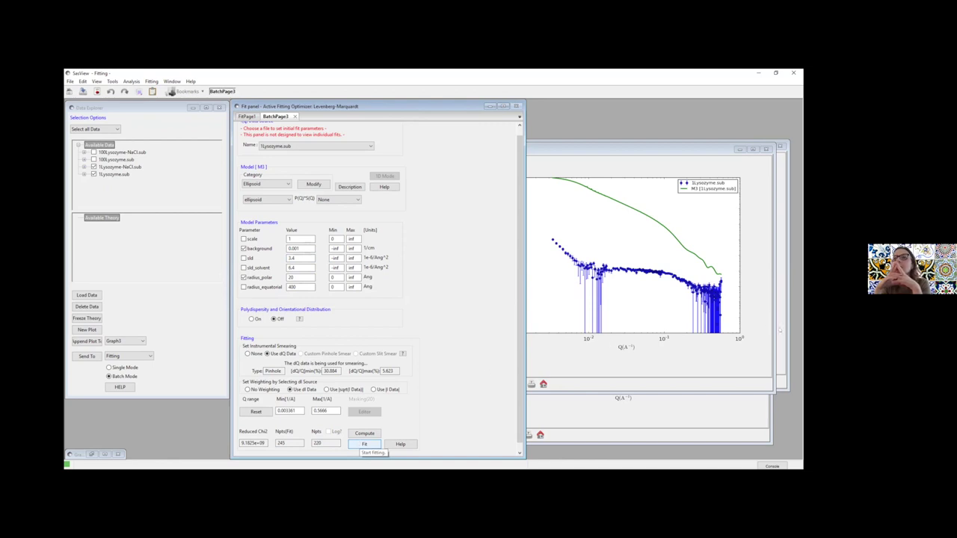
left_click(364, 444)
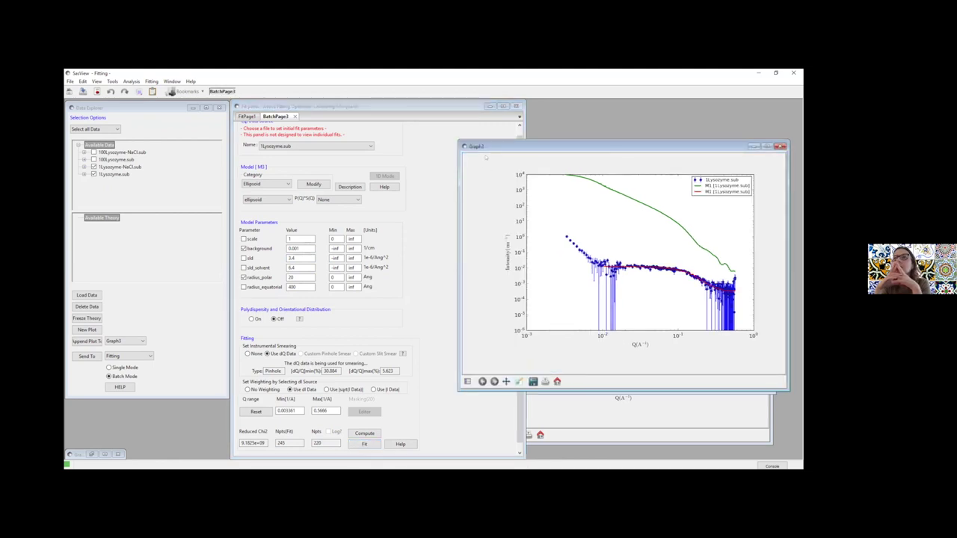
Step: Move the Graph3 window showing the 1Lysozyme.sub fit away from the graphs behind it
left_click_drag(514, 147, 468, 114)
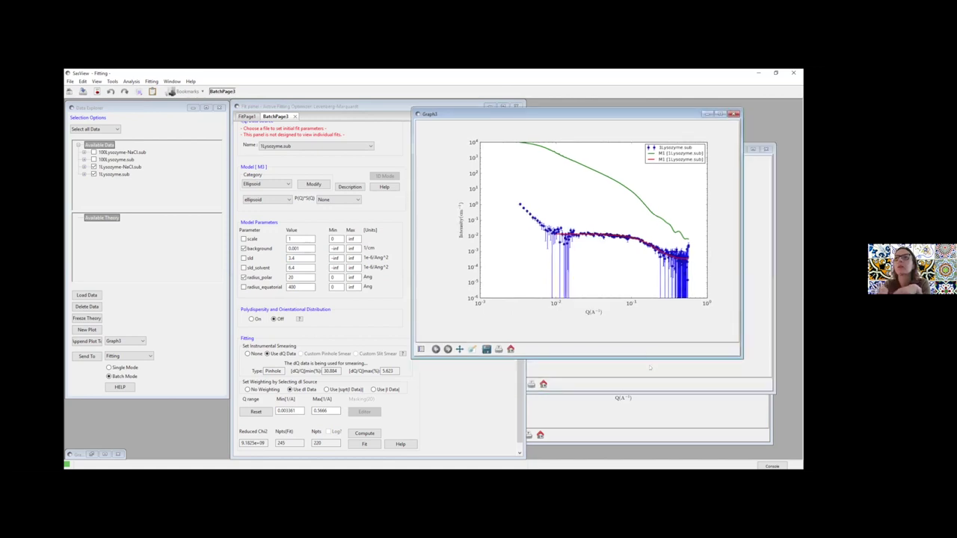
Step: Compare the fit graphs of 1Lysozyme.sub and 1Lysozyme-NaCl.sub by bringing each graph window to the front, ending on Graph3
left_click(651, 367)
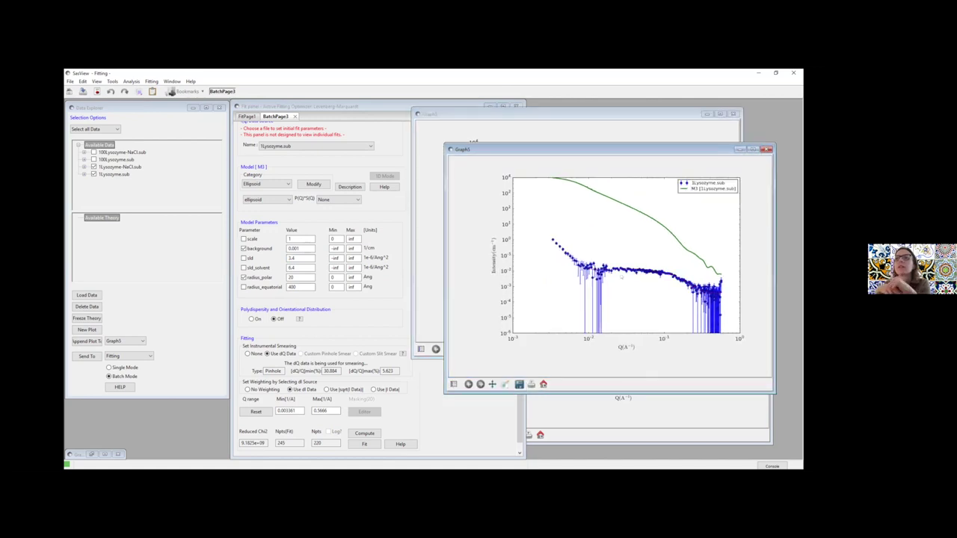
left_click(422, 153)
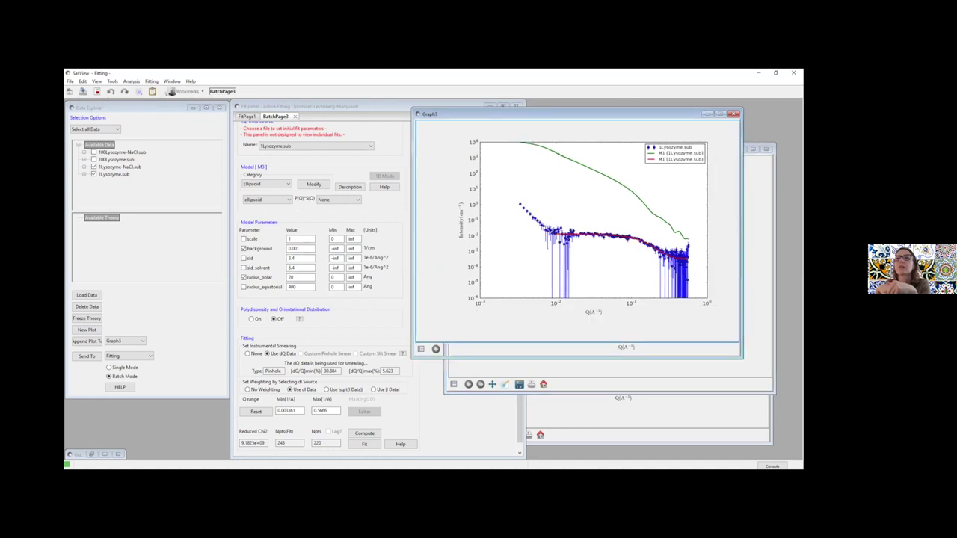
left_click(588, 411)
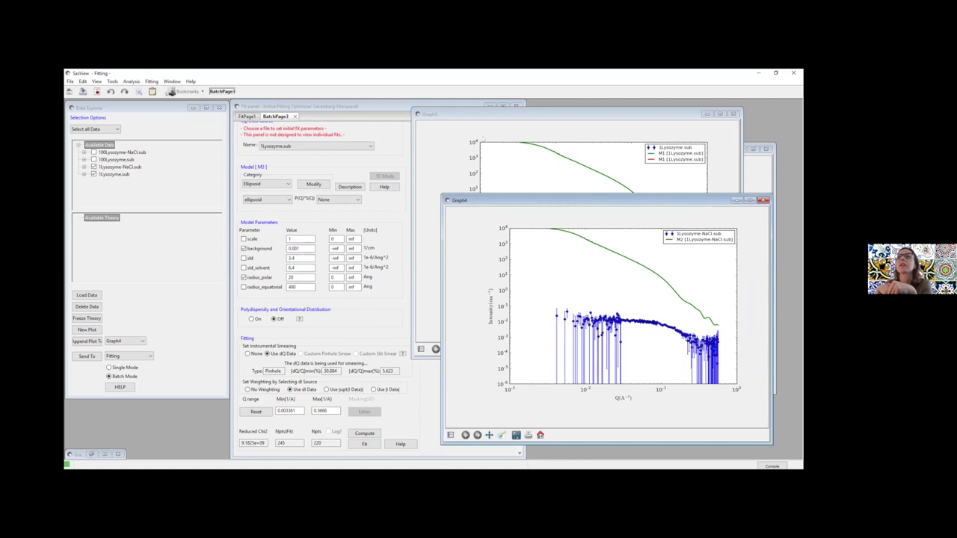
left_click(719, 186)
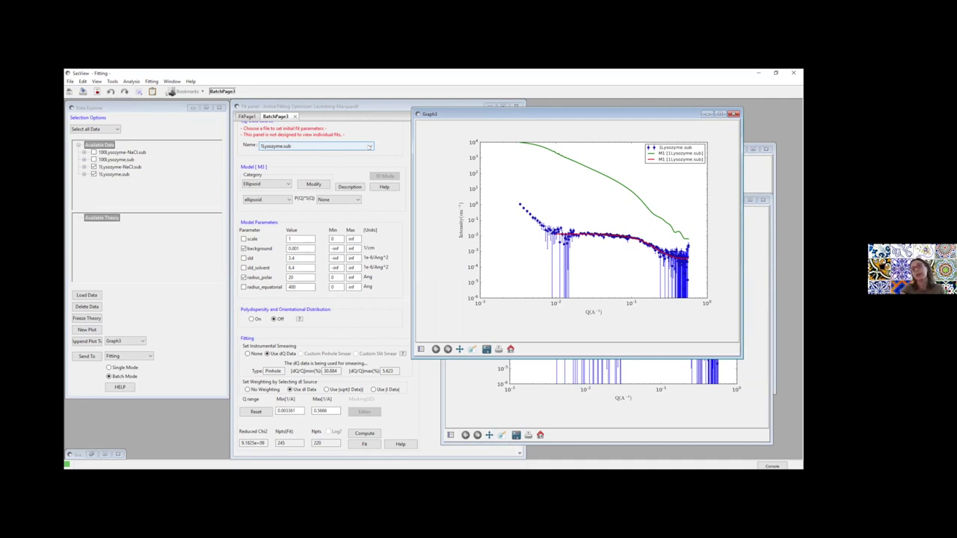
Step: Choose 1Lysozyme-NaCl.sub as the source of initial fit parameters, and move its new graph window clear of the batch fit settings
left_click(369, 147)
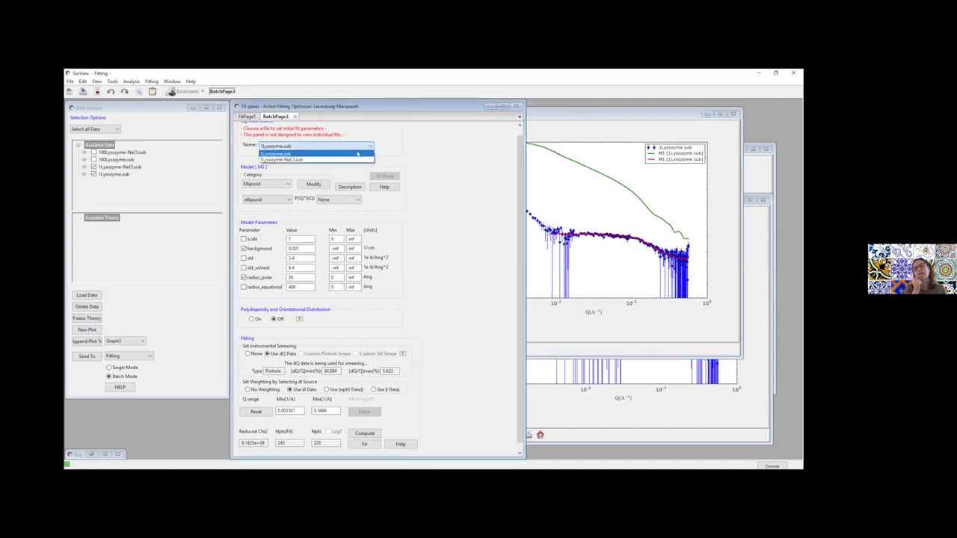
left_click(351, 159)
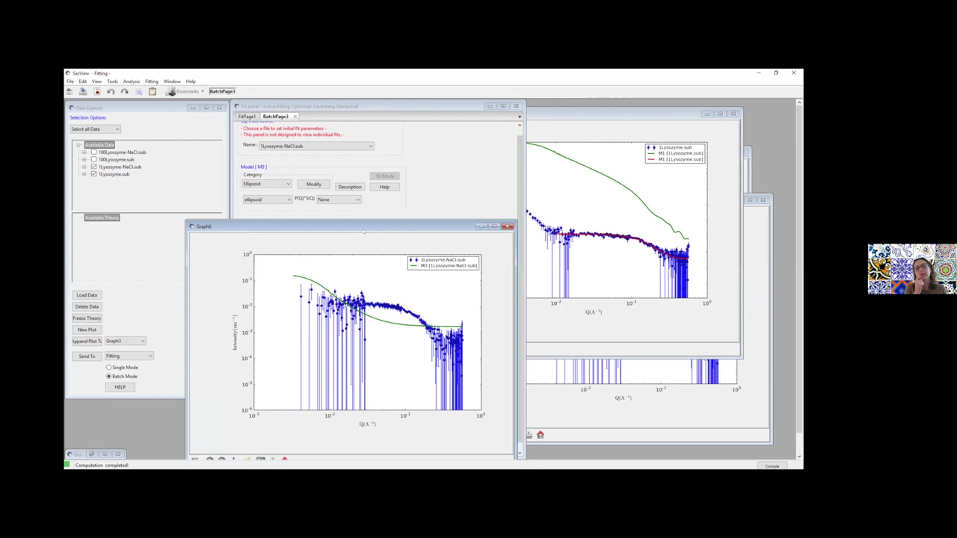
left_click_drag(337, 225, 575, 203)
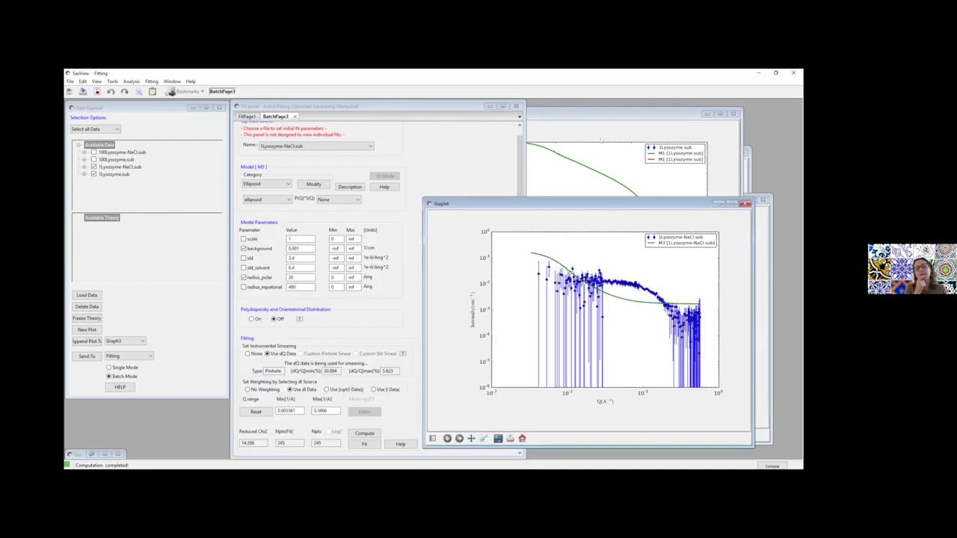